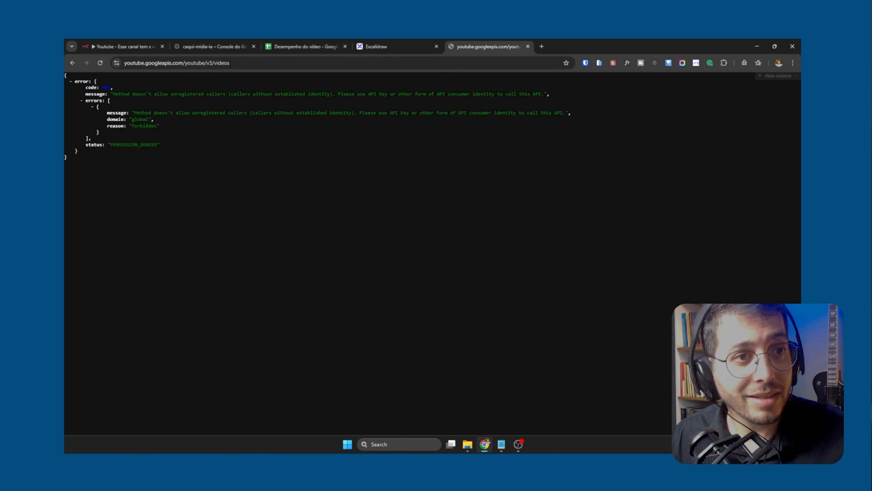
Examine the status, code and message of the YouTube API error response, collapsing and expanding the error object
{"action": "triple_click", "coordinate": [120, 144]}
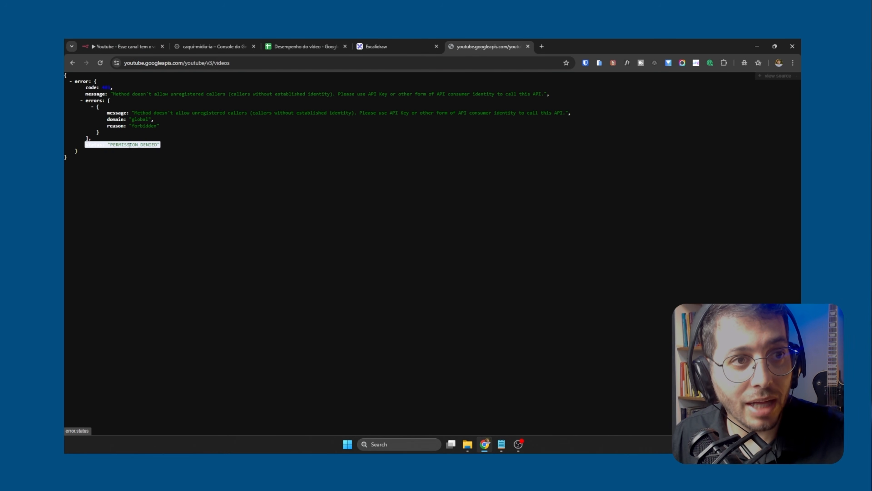
{"action": "left_click", "coordinate": [73, 100]}
{"action": "triple_click", "coordinate": [95, 87]}
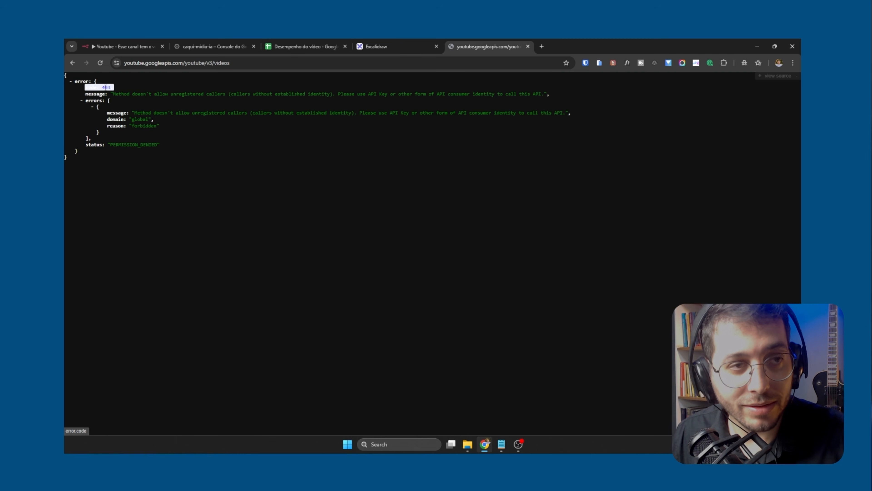
{"action": "triple_click", "coordinate": [125, 94]}
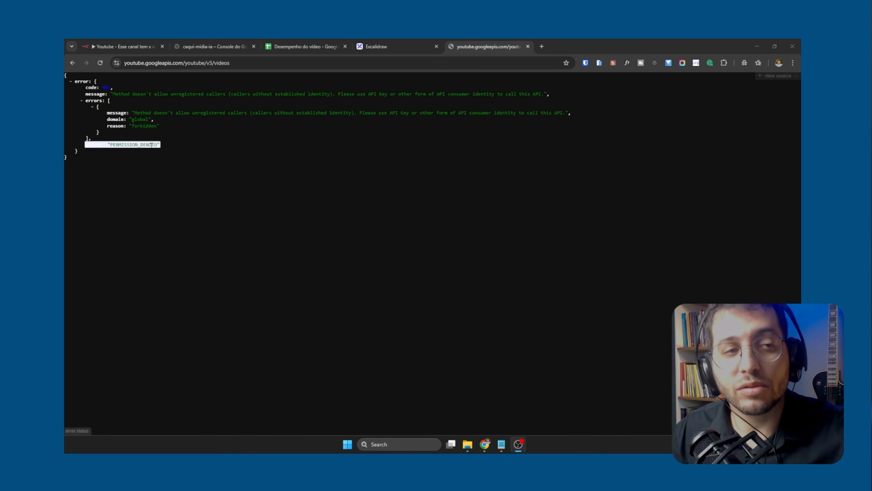
{"action": "left_click", "coordinate": [71, 82]}
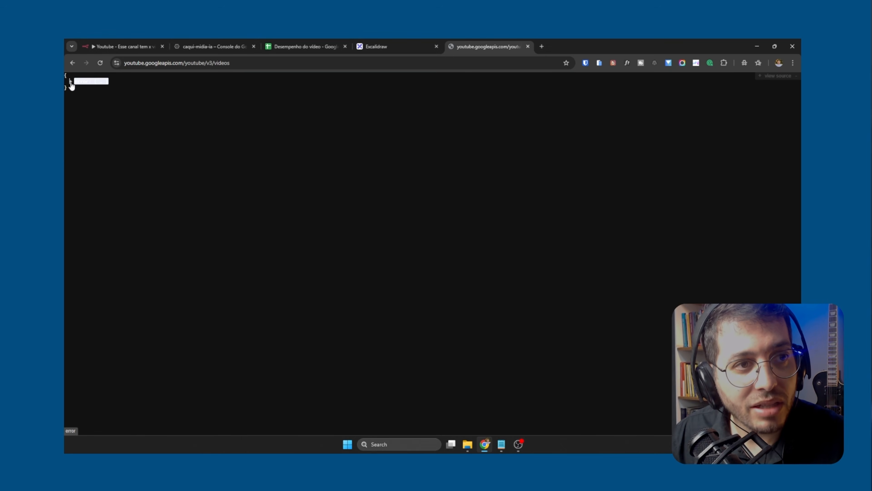
{"action": "left_click", "coordinate": [71, 83]}
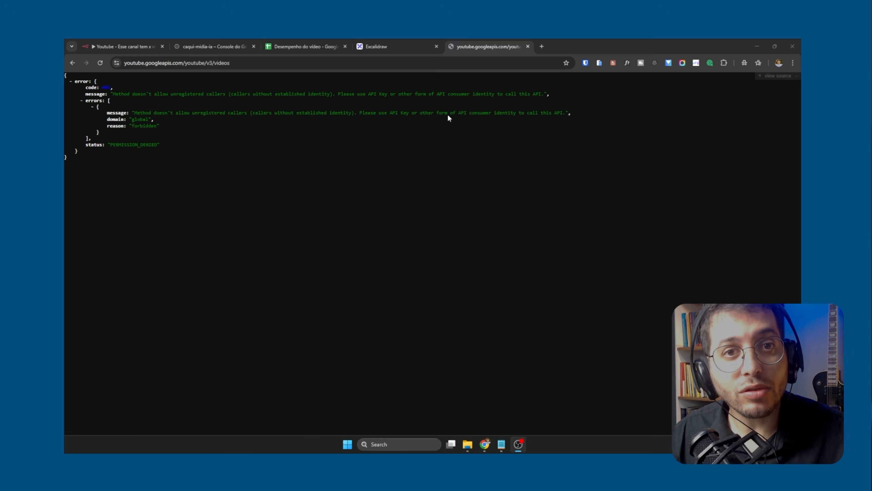
{"action": "left_click", "coordinate": [401, 44]}
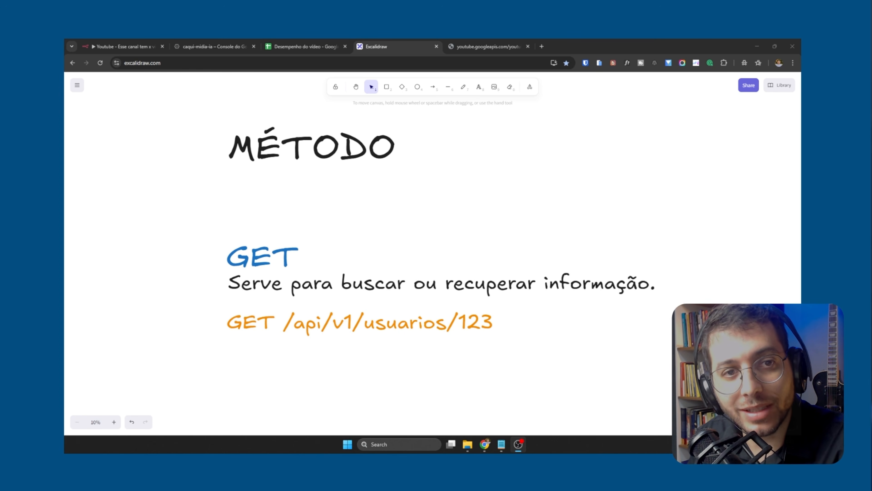
{"action": "left_click", "coordinate": [332, 163]}
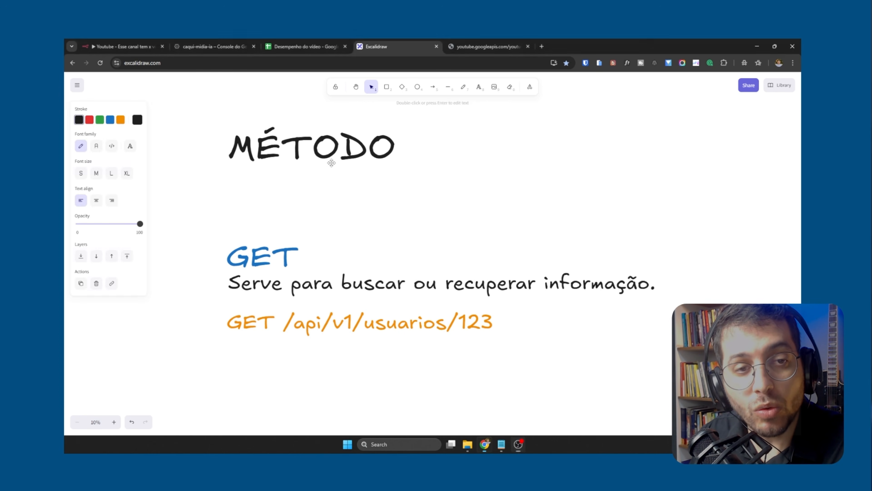
{"action": "key", "text": "ctrl+v"}
{"action": "left_click_drag", "start_coordinate": [343, 189], "coordinate": [508, 194]}
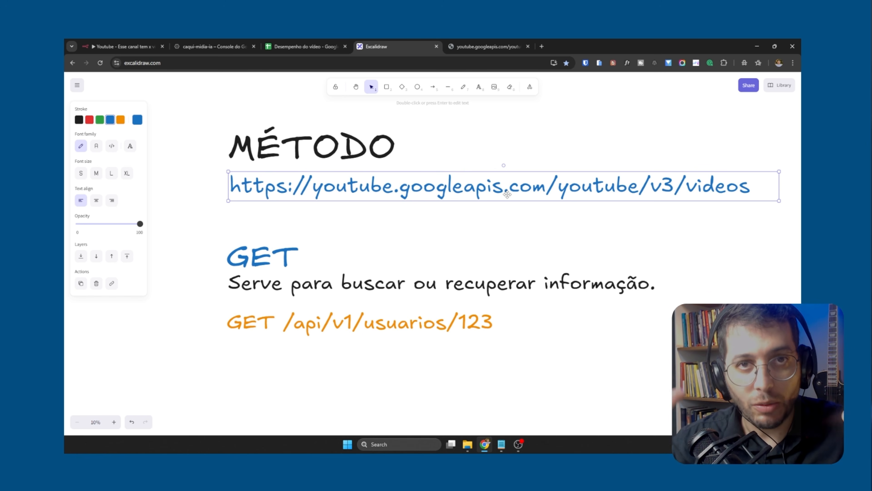
Review the GET heading, its description and its example request alongside the endpoint URL
{"action": "left_click", "coordinate": [285, 242]}
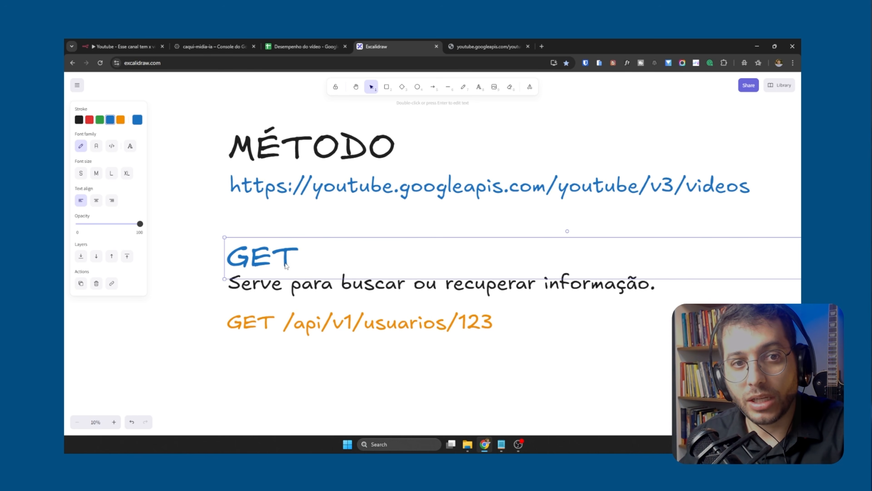
{"action": "left_click", "coordinate": [308, 196]}
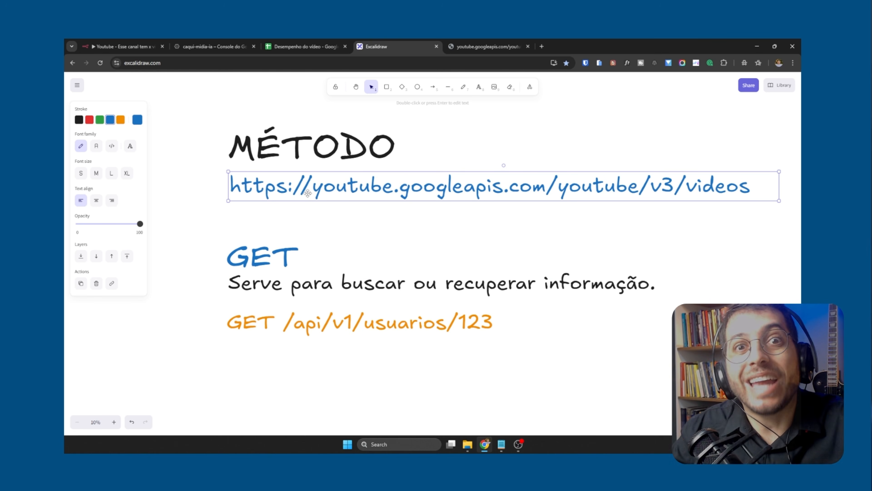
{"action": "left_click", "coordinate": [277, 287]}
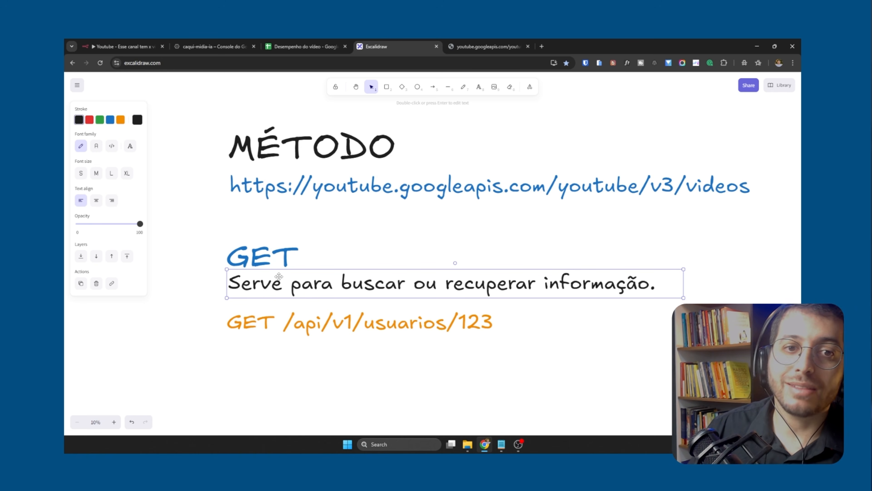
{"action": "left_click", "coordinate": [352, 187]}
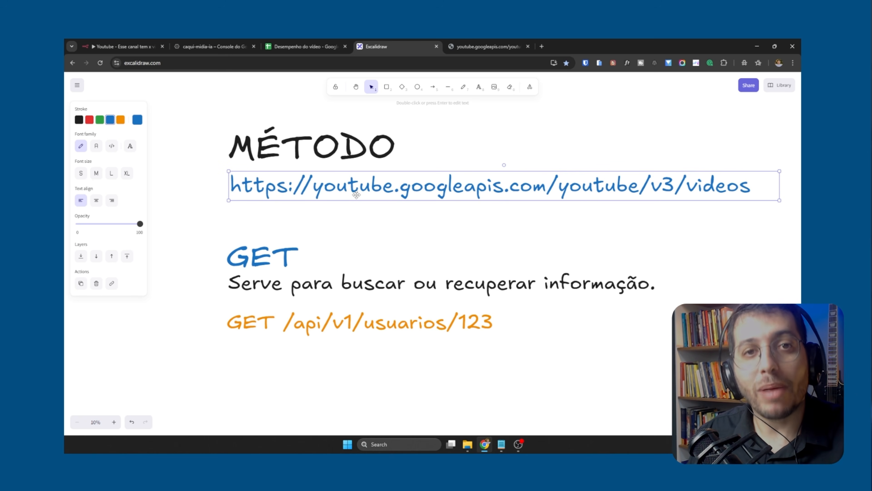
{"action": "left_click", "coordinate": [316, 323]}
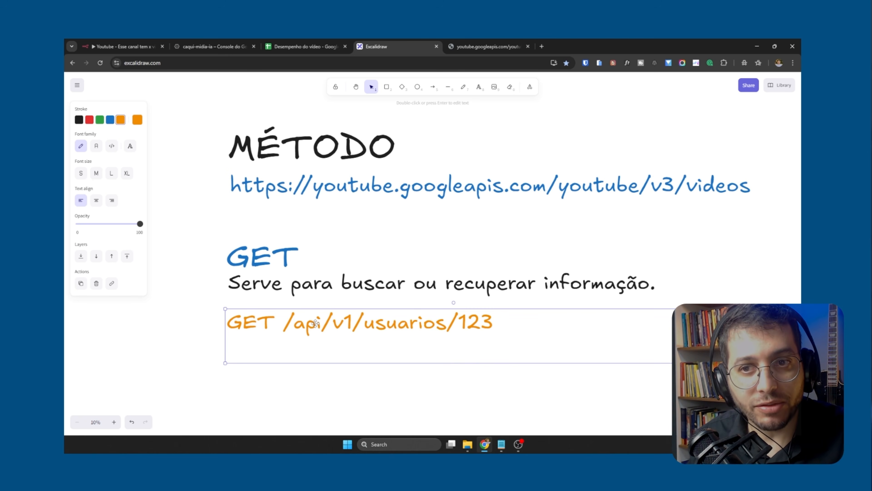
{"action": "left_click", "coordinate": [621, 195]}
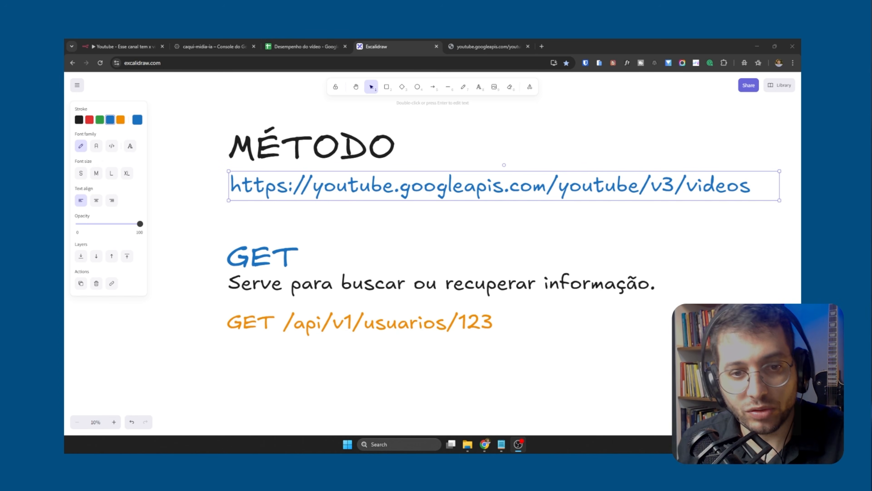
{"action": "double_click", "coordinate": [574, 185]}
{"action": "key", "text": "ctrl+c"}
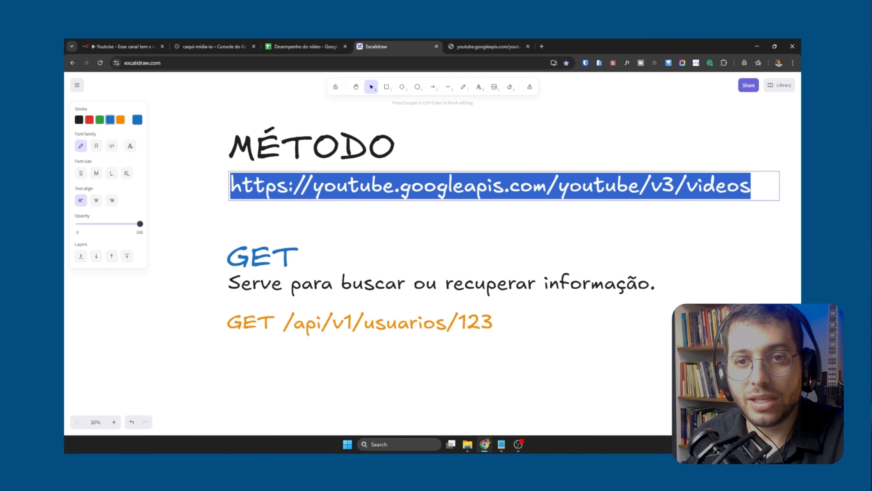
{"action": "double_click", "coordinate": [357, 321]}
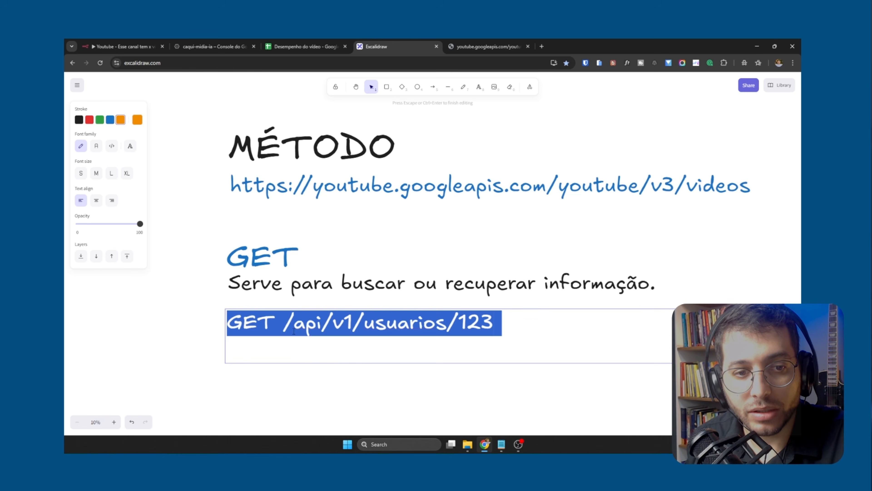
{"action": "key", "text": "ctrl+v"}
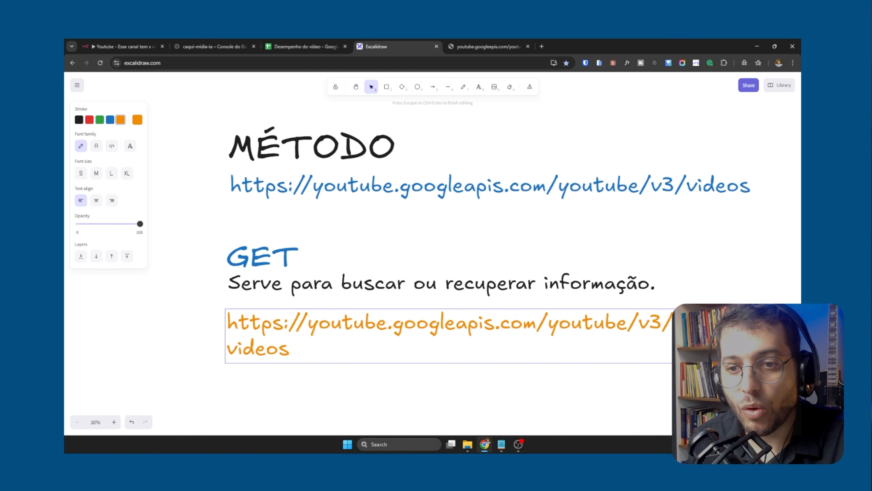
Append /ID_DO_VIDEO to the end of the orange GET example URL and finish editing the text
{"action": "left_click", "coordinate": [377, 373]}
{"action": "double_click", "coordinate": [289, 360]}
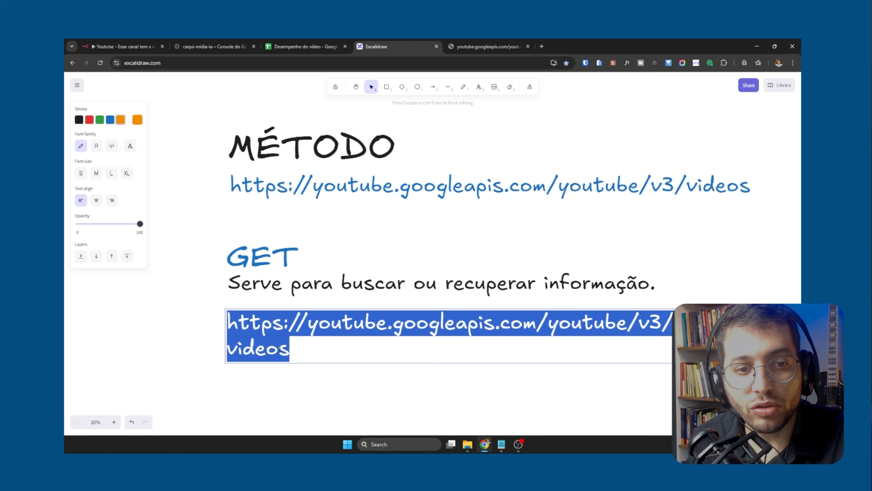
{"action": "left_click", "coordinate": [294, 351]}
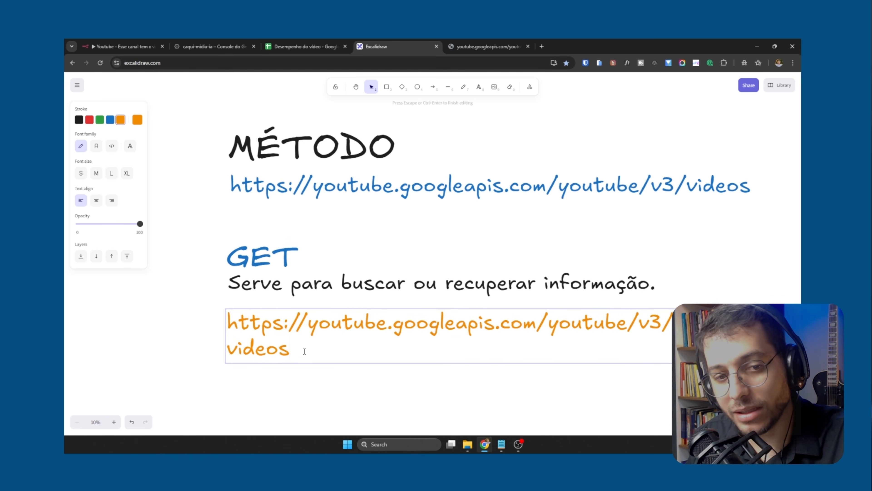
{"action": "type", "text": "/I"}
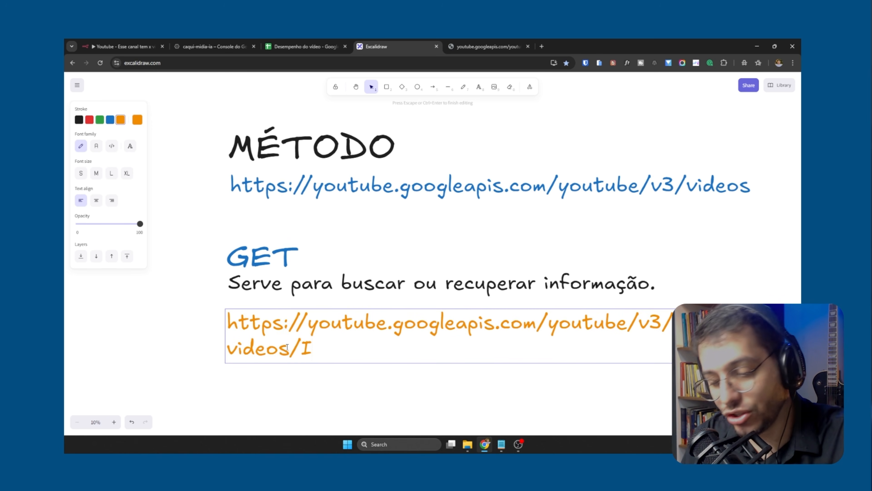
{"action": "type", "text": "D_DO_VIDEO"}
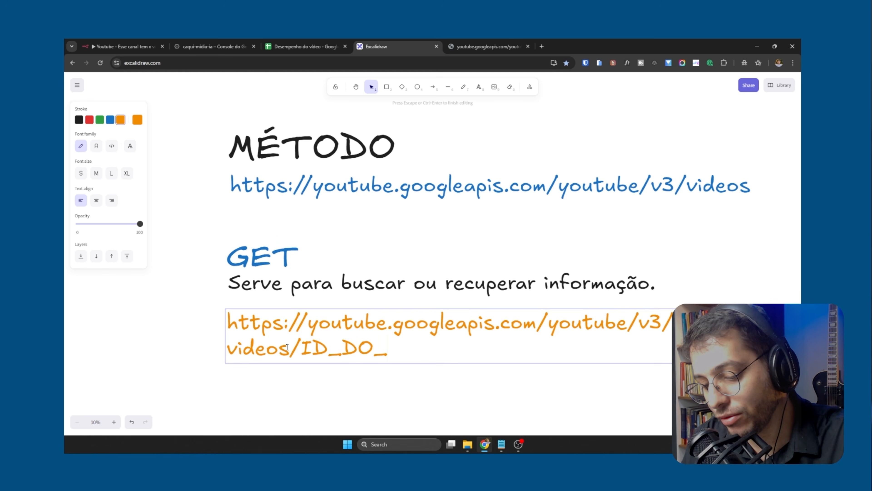
{"action": "left_click", "coordinate": [763, 302]}
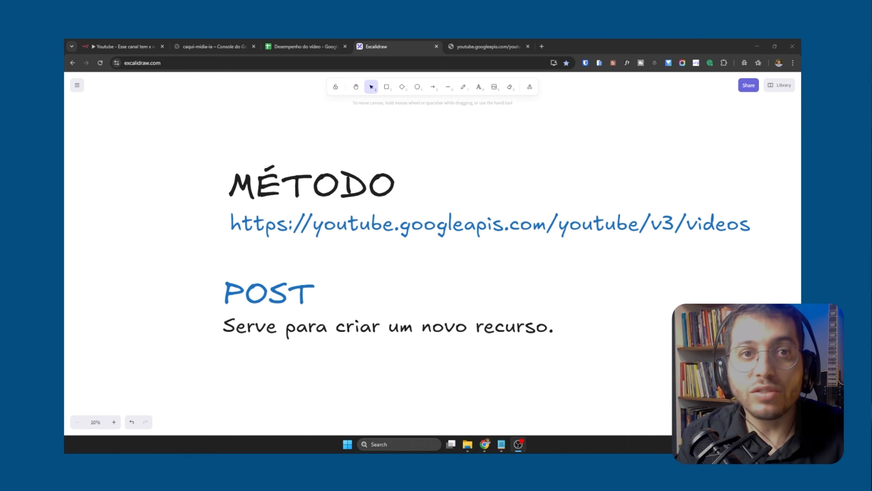
Review the POST, PUT and DELETE notes, including the example request bodies and the DELETE example URL
{"action": "scroll", "coordinate": [432, 254], "scroll_direction": "down", "scroll_amount": 2}
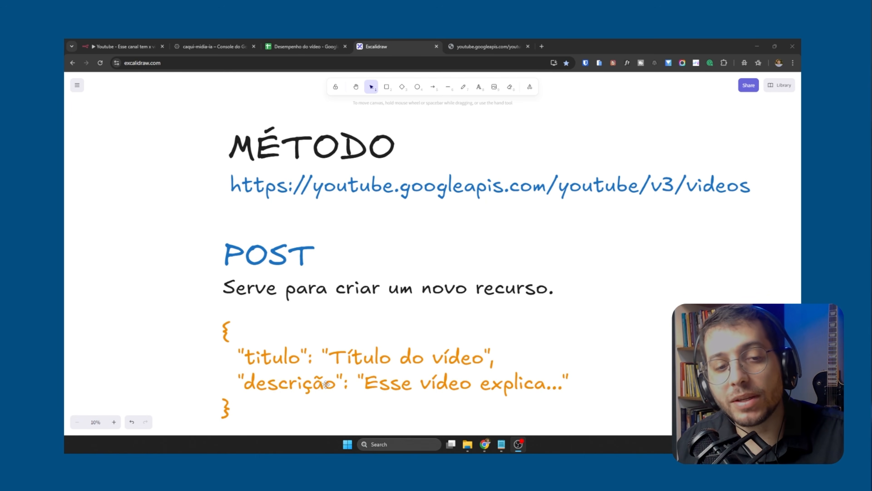
{"action": "left_click", "coordinate": [279, 366]}
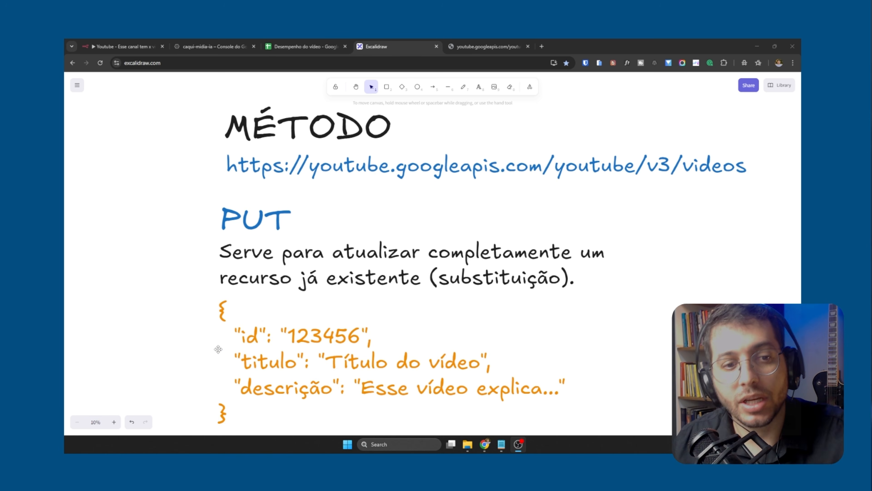
{"action": "left_click", "coordinate": [251, 342]}
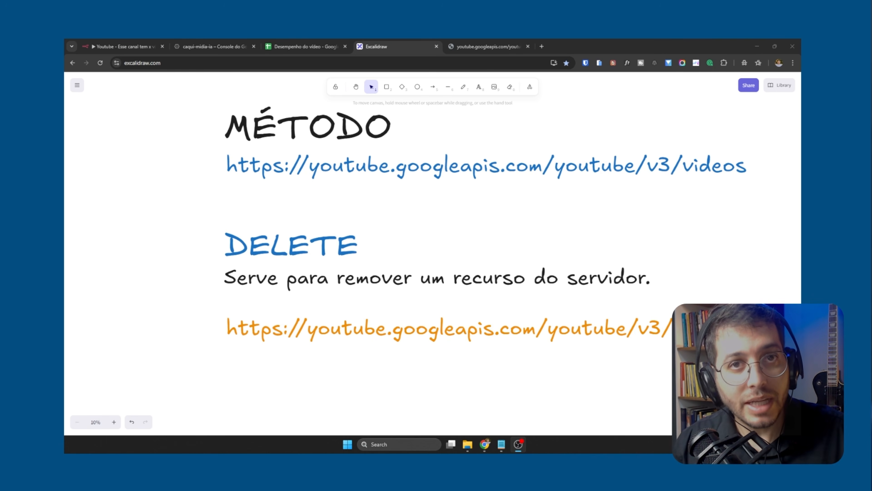
{"action": "left_click", "coordinate": [315, 282]}
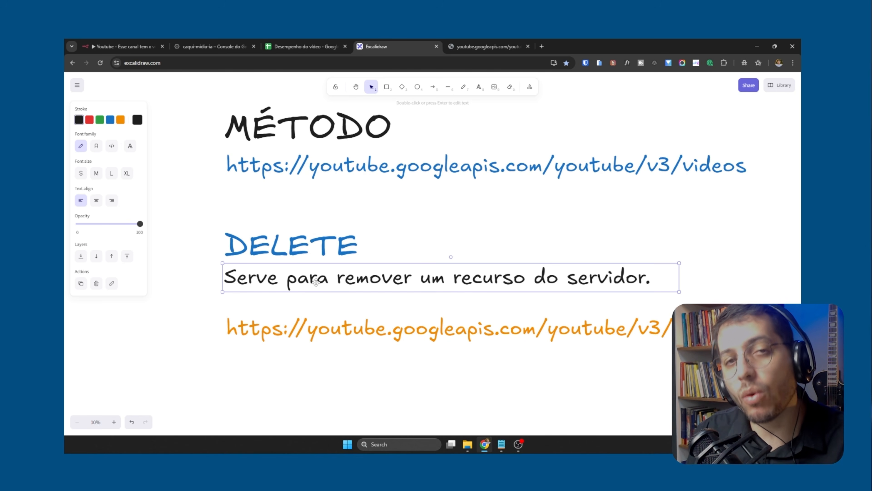
{"action": "left_click", "coordinate": [420, 169]}
{"action": "left_click", "coordinate": [313, 329]}
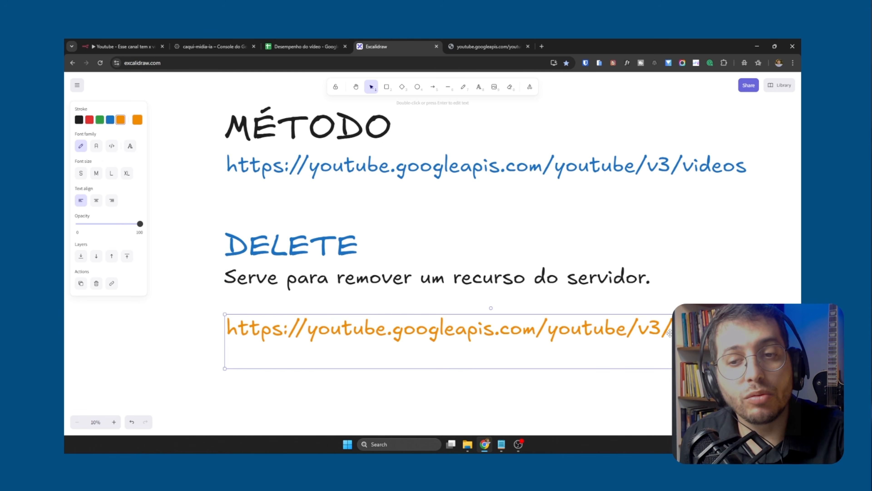
{"action": "left_click", "coordinate": [293, 257]}
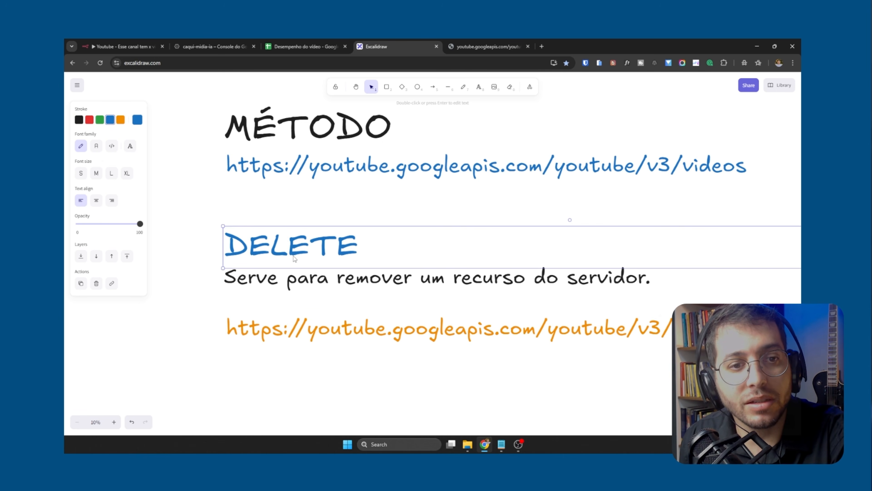
Add the video ID 123456 to the end of the orange DELETE example URL
{"action": "double_click", "coordinate": [704, 329]}
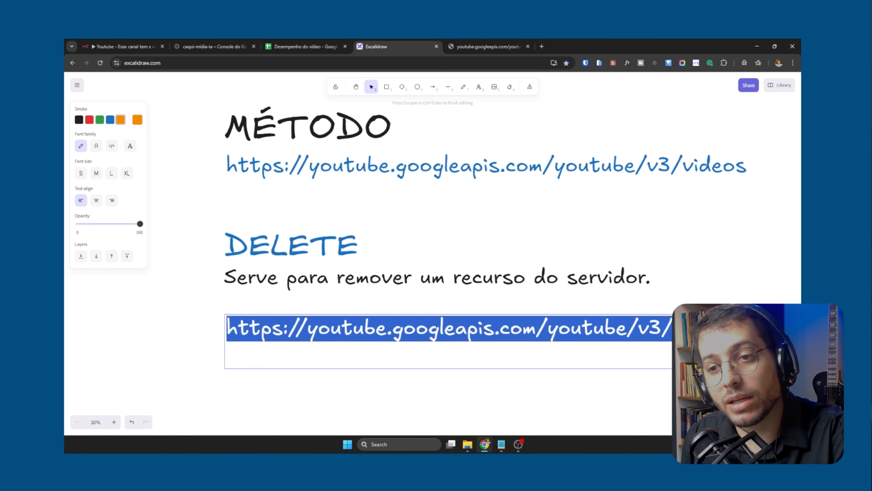
{"action": "left_click", "coordinate": [704, 329]}
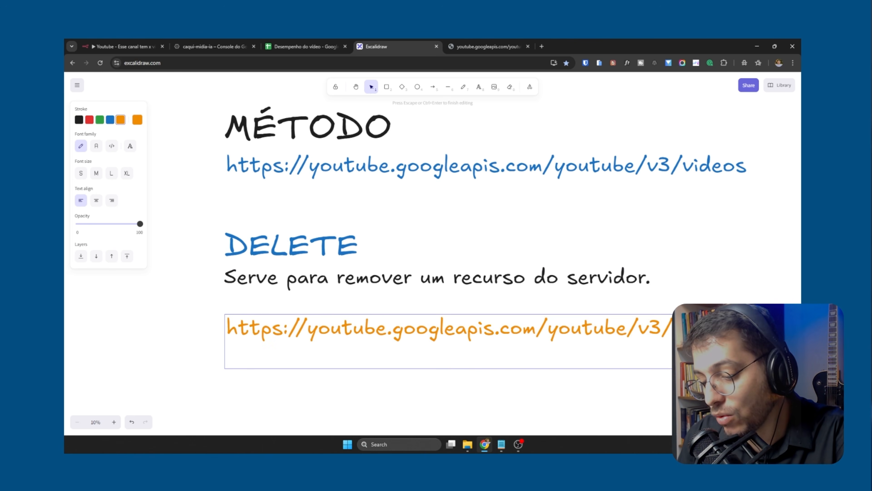
{"action": "key", "text": "Return"}
{"action": "type", "text": "123456"}
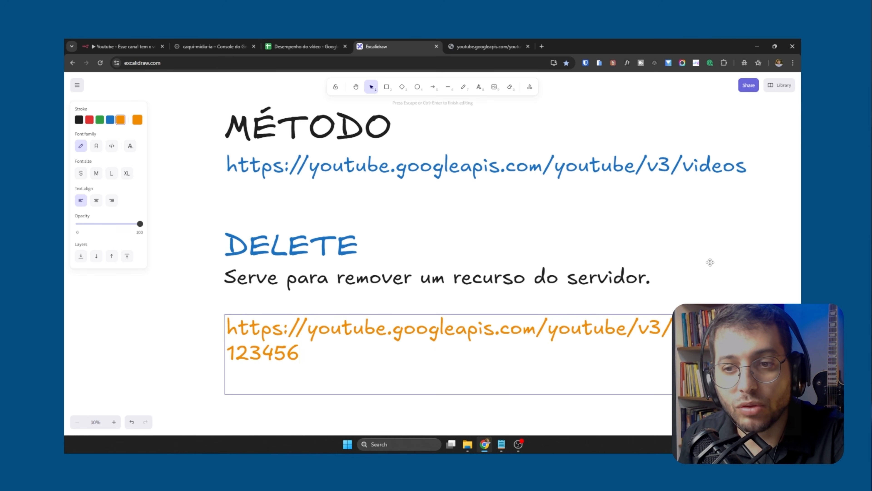
{"action": "key", "text": "Escape"}
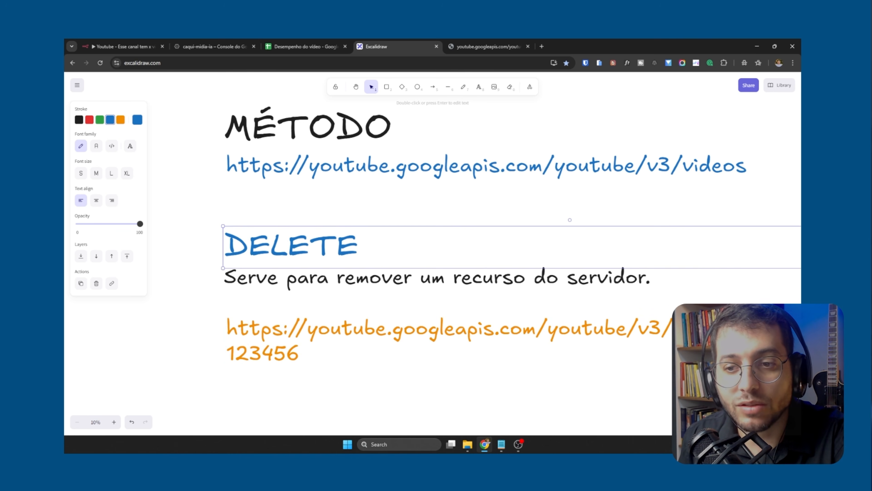
Scale down the orange DELETE example text and widen its text box so the URL and ID share one line
{"action": "key", "text": "ctrl+shift+comma"}
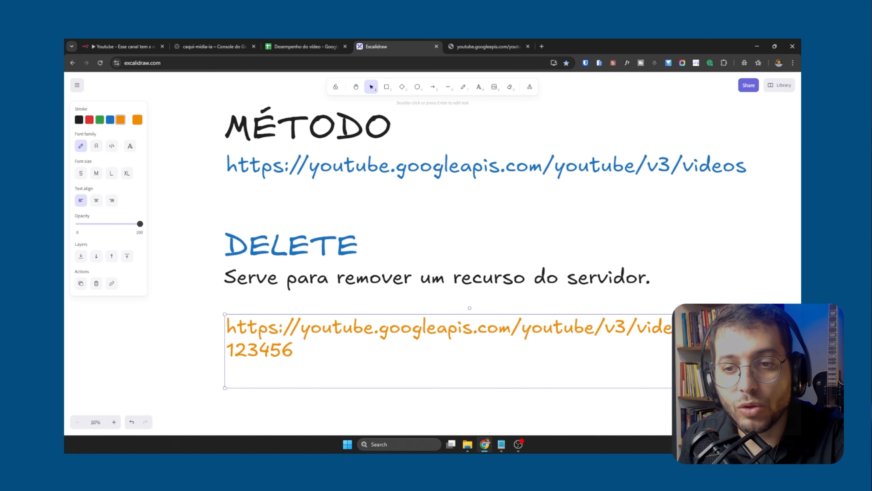
{"action": "key", "text": "Return"}
{"action": "key", "text": "BackSpace"}
{"action": "key", "text": "BackSpace"}
{"action": "key", "text": "BackSpace"}
{"action": "key", "text": "BackSpace"}
{"action": "key", "text": "BackSpace"}
{"action": "key", "text": "BackSpace"}
{"action": "key", "text": "BackSpace"}
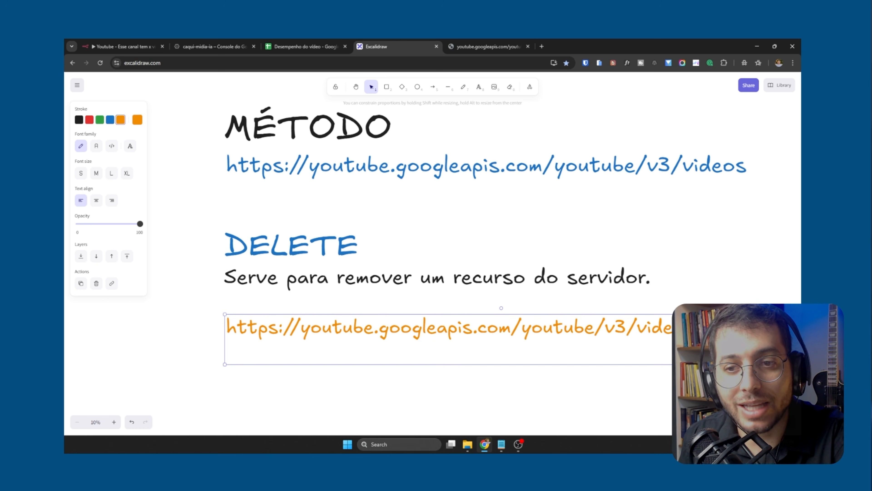
{"action": "key", "text": "Escape"}
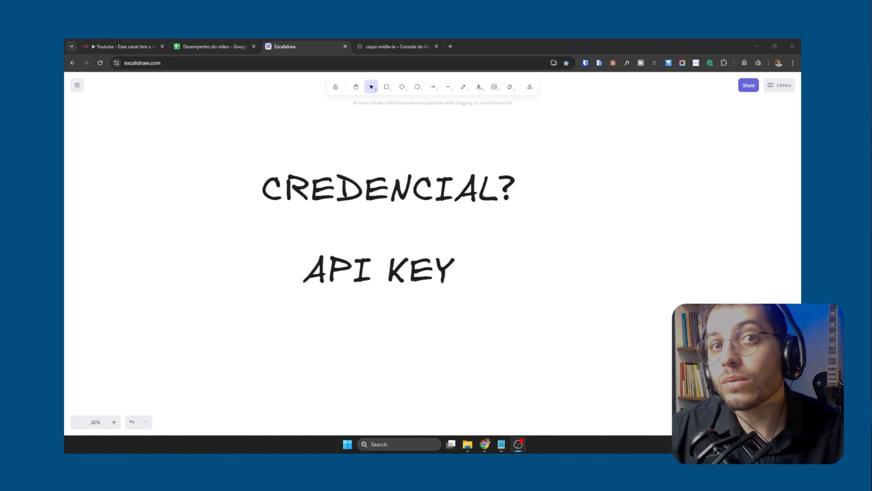
Switch to the Google Cloud console and open its navigation menu to browse the available products
{"action": "left_click", "coordinate": [388, 47]}
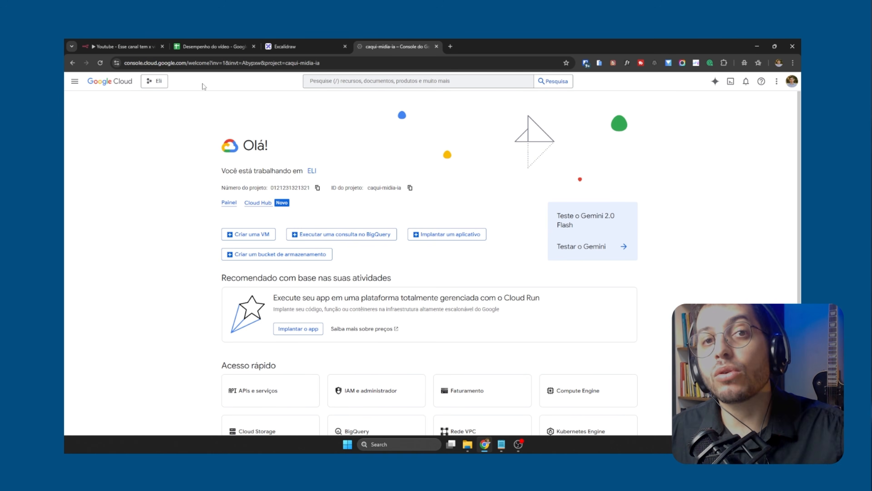
{"action": "left_click", "coordinate": [74, 81]}
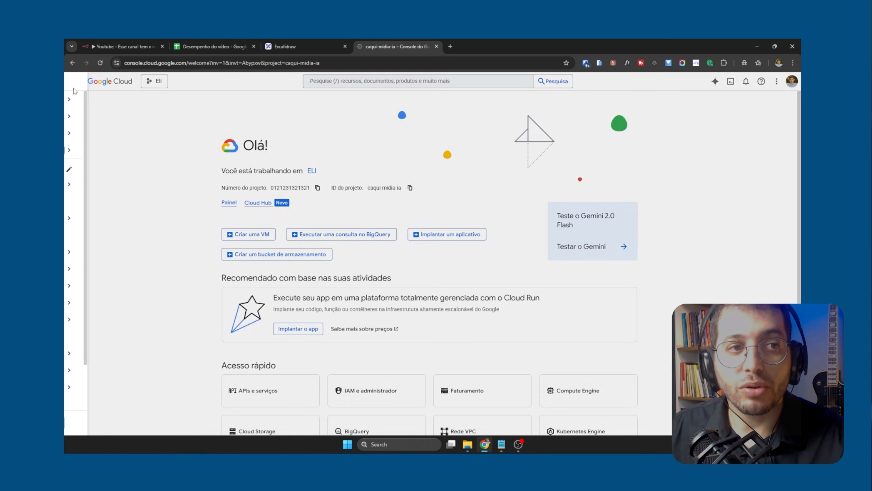
{"action": "mouse_move", "coordinate": [109, 188]}
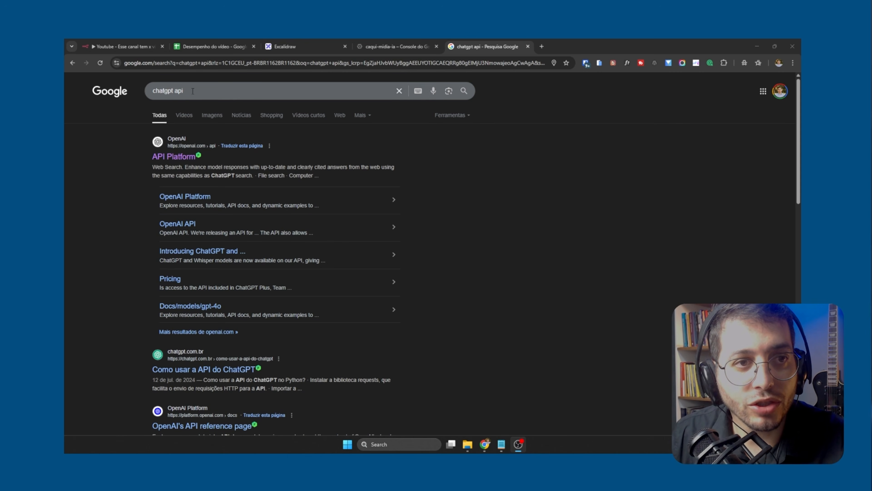
Open OpenAI's API Platform result, search the developer docs for "api key", and follow the API key guide to the API keys dashboard
{"action": "left_click", "coordinate": [185, 156]}
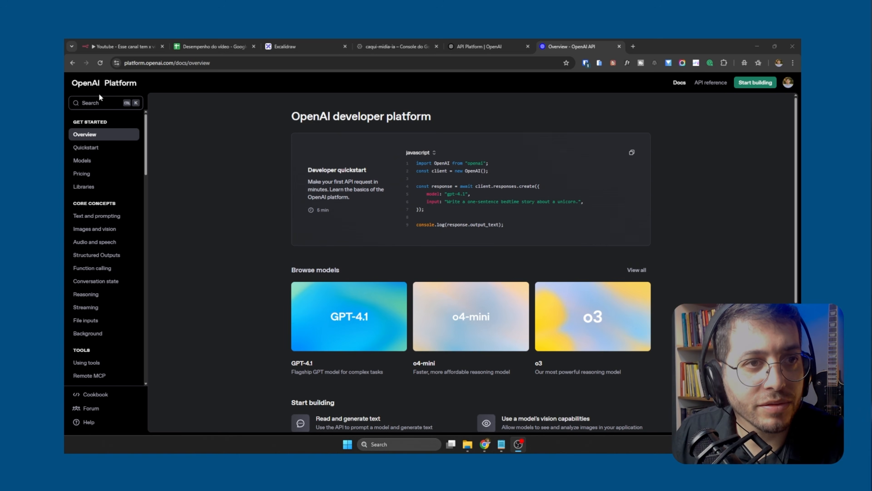
{"action": "left_click", "coordinate": [137, 107]}
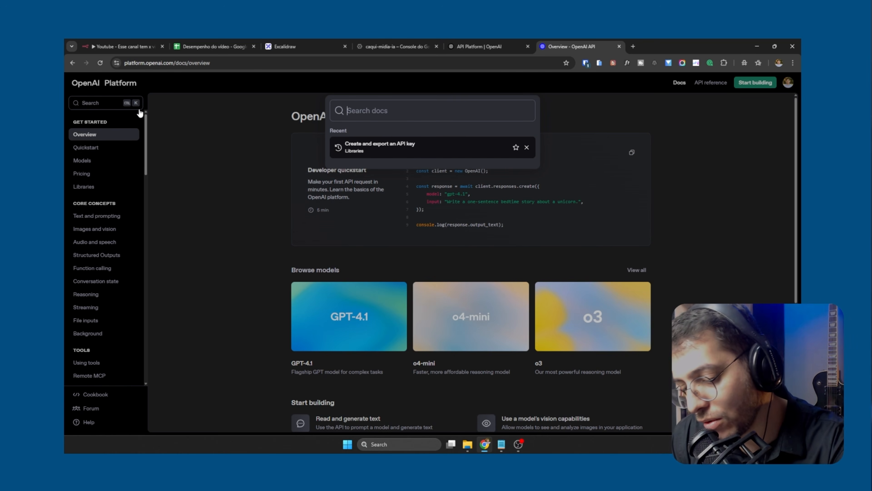
{"action": "type", "text": "apikey"}
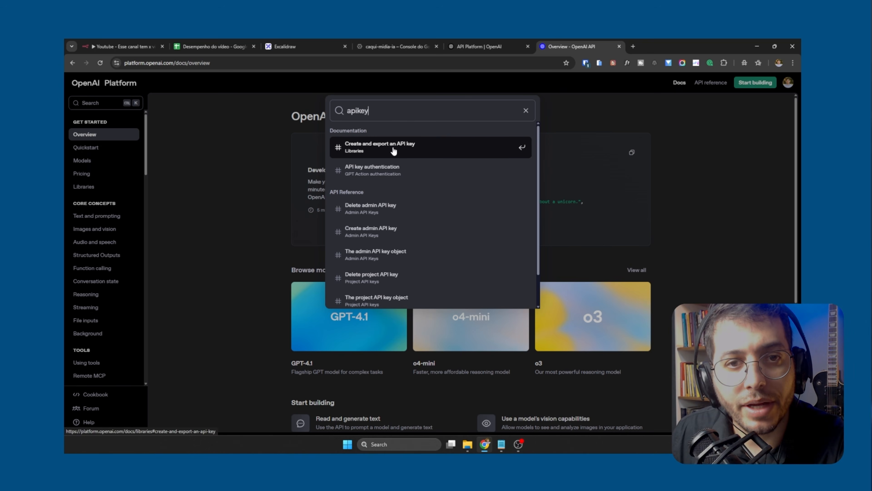
{"action": "left_click", "coordinate": [394, 151]}
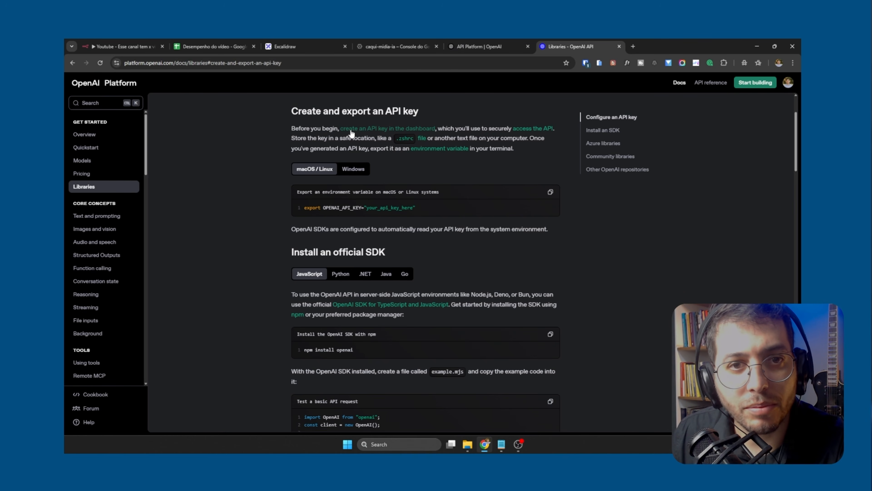
{"action": "left_click", "coordinate": [372, 128]}
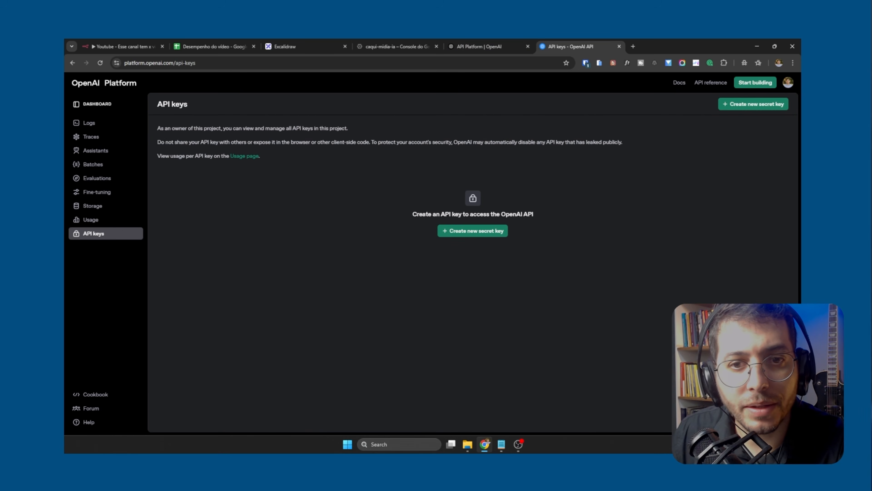
Create a new secret key named Teste in the Default project with All permissions
{"action": "left_click", "coordinate": [485, 234]}
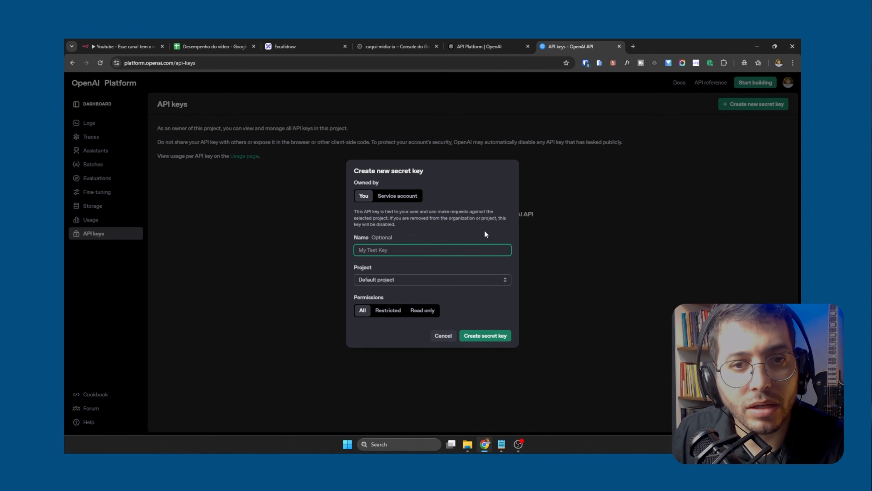
{"action": "type", "text": "Teste"}
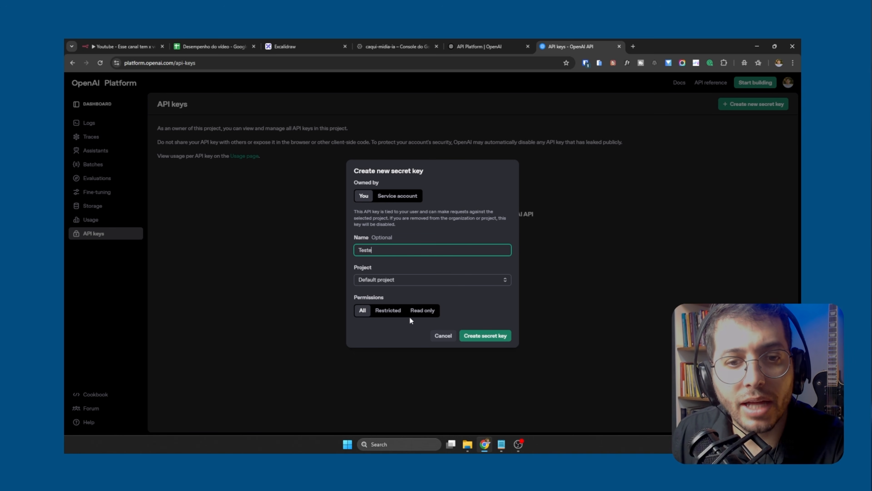
{"action": "left_click", "coordinate": [485, 336]}
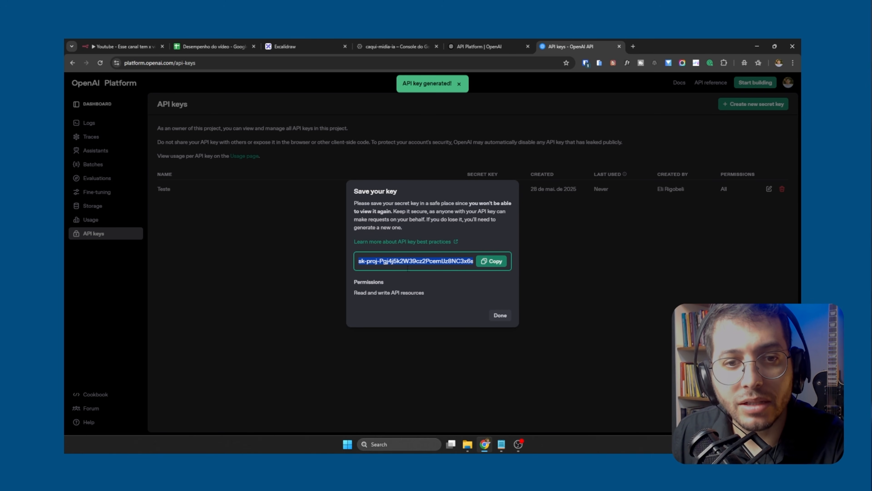
Highlight the characters of the generated secret key to examine its format
{"action": "left_click", "coordinate": [408, 264]}
{"action": "left_click_drag", "start_coordinate": [420, 261], "coordinate": [452, 262]}
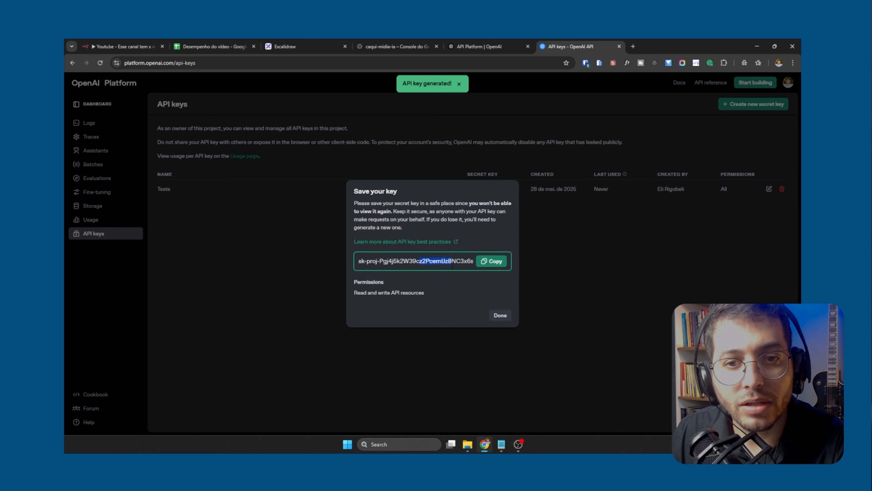
{"action": "left_click", "coordinate": [485, 264]}
{"action": "left_click_drag", "start_coordinate": [381, 261], "coordinate": [513, 261]}
Close the generated key's dialog and delete the Teste secret key from the API keys list
{"action": "left_click", "coordinate": [500, 317]}
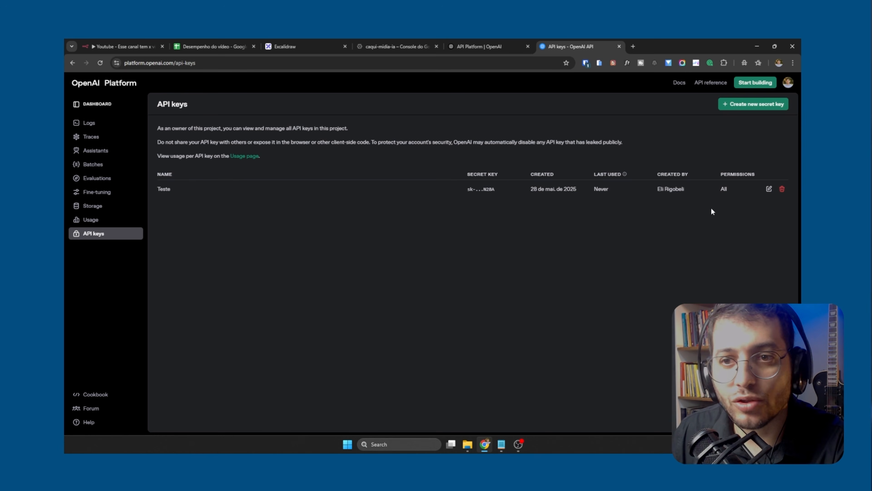
{"action": "left_click", "coordinate": [782, 189]}
{"action": "left_click", "coordinate": [499, 296]}
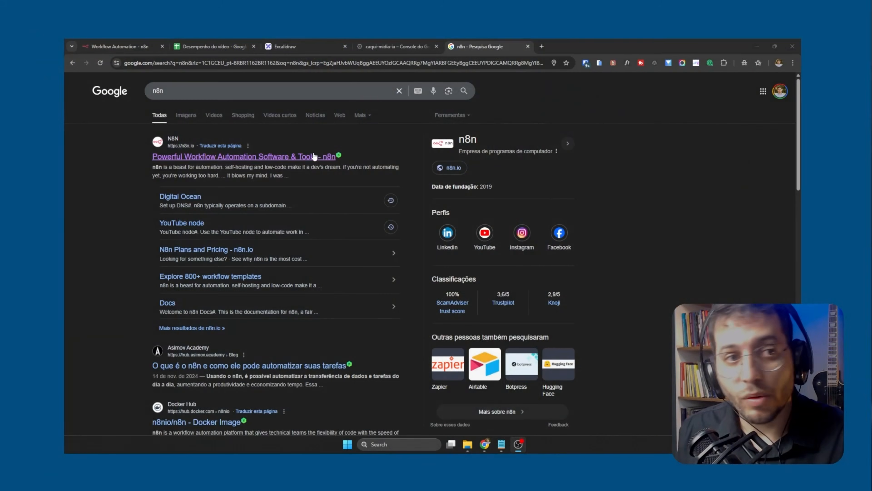
Open the official n8n website from the search results and look over its home page
{"action": "left_click", "coordinate": [195, 156]}
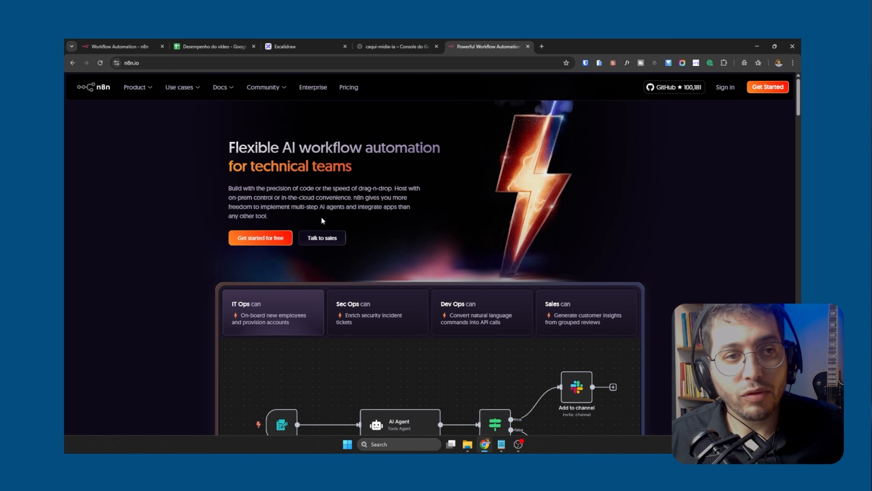
{"action": "scroll", "coordinate": [322, 217], "scroll_direction": "down", "scroll_amount": 2}
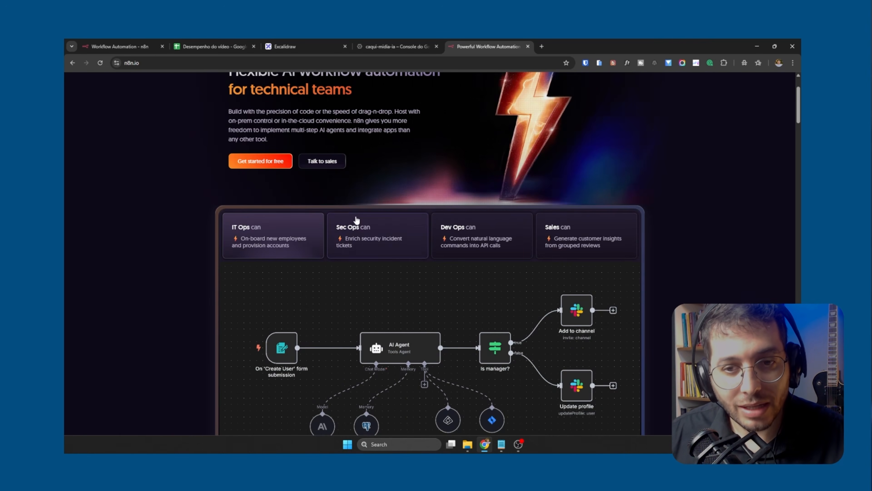
{"action": "scroll", "coordinate": [356, 218], "scroll_direction": "down", "scroll_amount": 3}
{"action": "scroll", "coordinate": [357, 216], "scroll_direction": "down", "scroll_amount": 20}
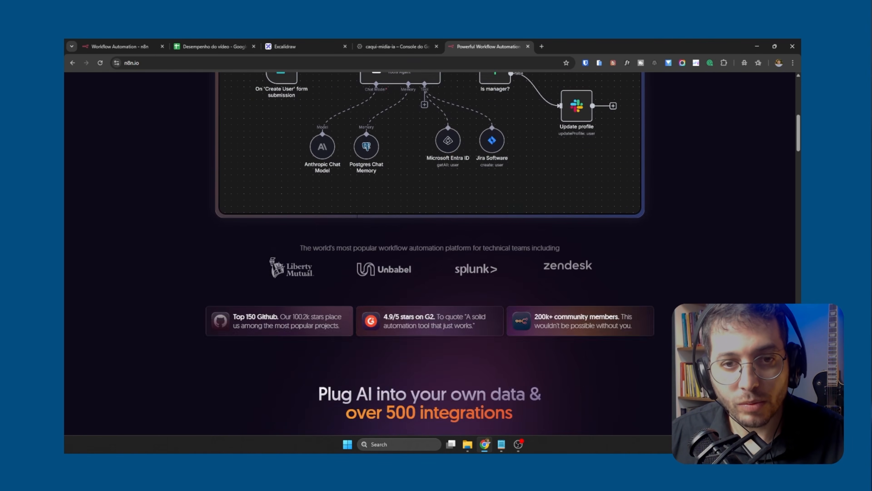
{"action": "scroll", "coordinate": [356, 215], "scroll_direction": "up", "scroll_amount": 10}
{"action": "scroll", "coordinate": [357, 216], "scroll_direction": "up", "scroll_amount": 15}
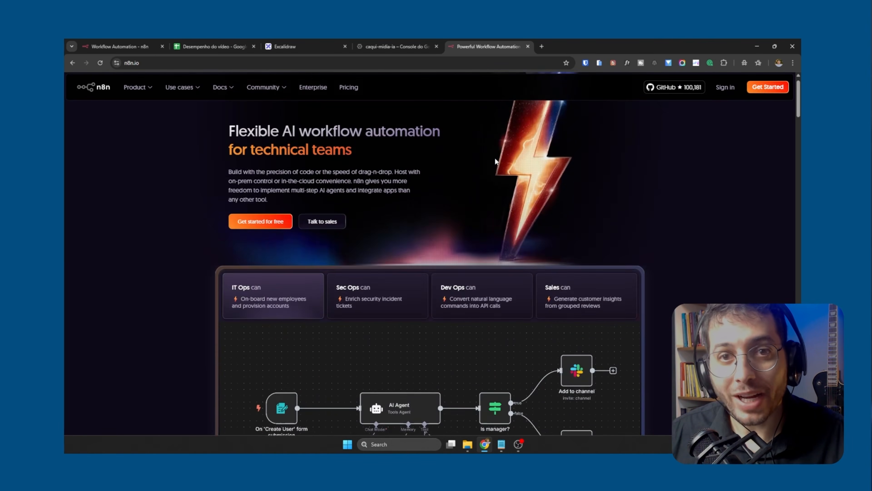
Open the n8n pricing page, highlight the Starter plan's annual price, and switch to monthly billing to compare the plans
{"action": "left_click", "coordinate": [357, 90]}
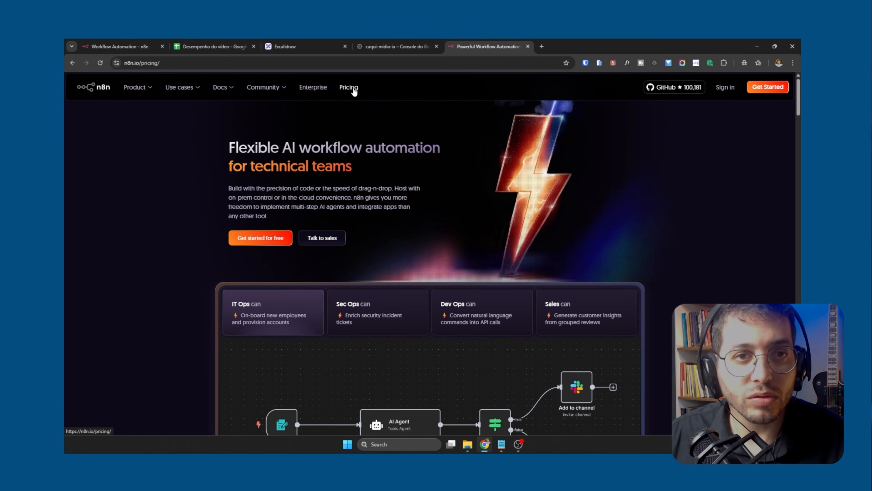
{"action": "scroll", "coordinate": [222, 278], "scroll_direction": "down", "scroll_amount": 1}
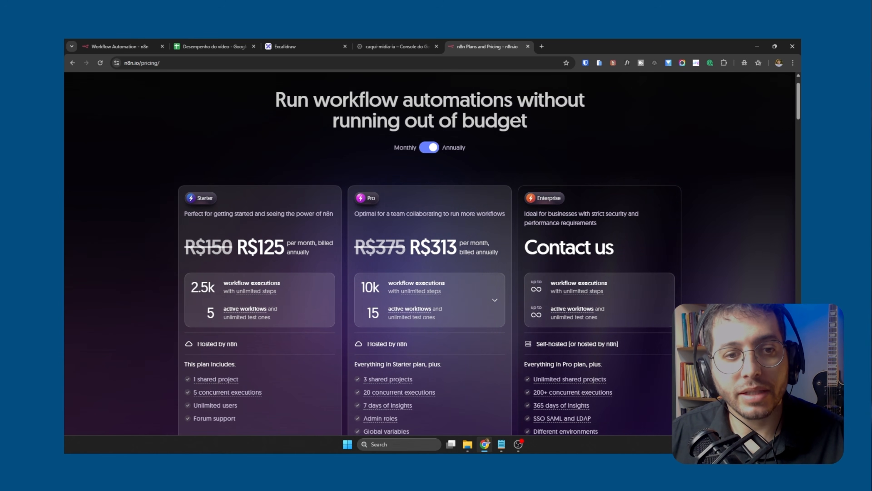
{"action": "left_click_drag", "start_coordinate": [236, 246], "coordinate": [289, 237]}
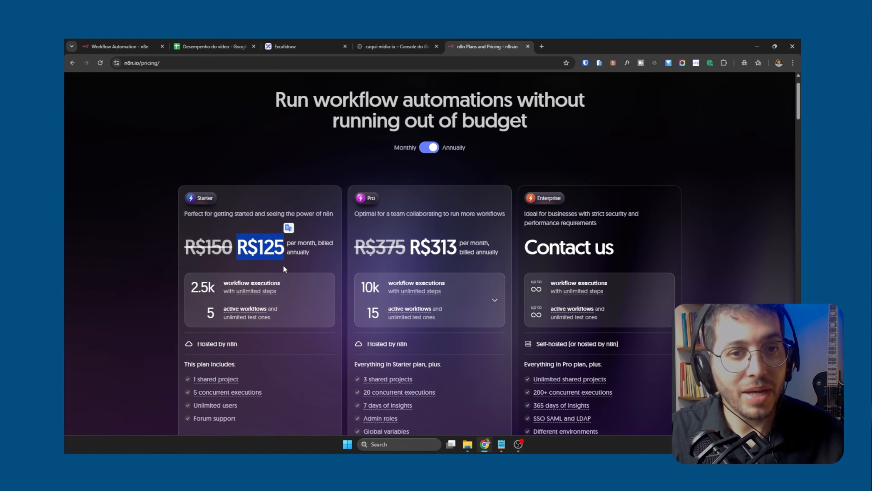
{"action": "left_click", "coordinate": [432, 147]}
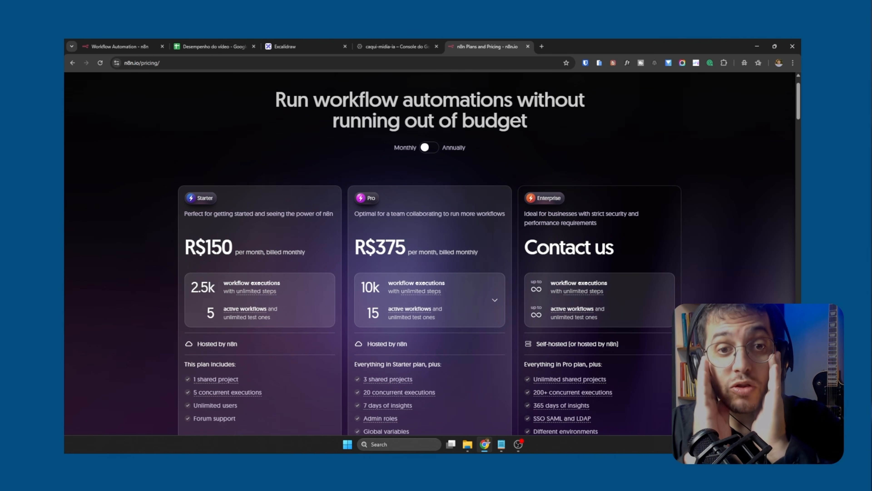
{"action": "scroll", "coordinate": [228, 281], "scroll_direction": "down", "scroll_amount": 6}
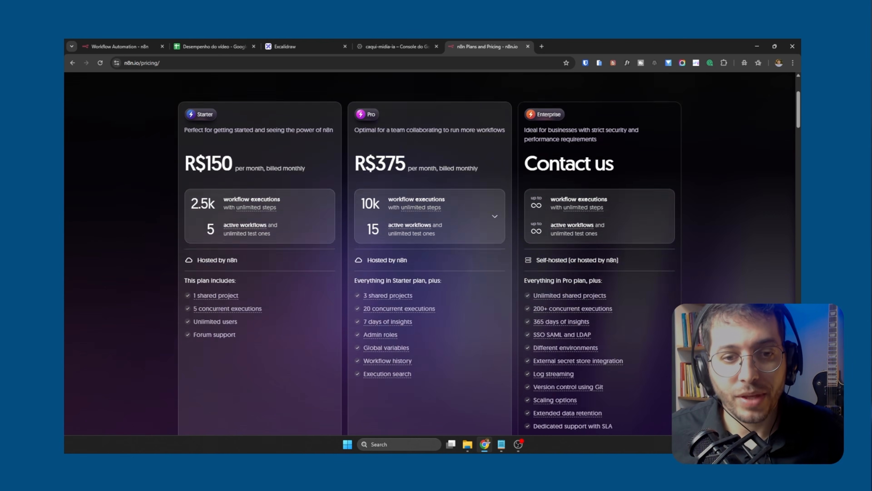
{"action": "scroll", "coordinate": [275, 292], "scroll_direction": "up", "scroll_amount": 7}
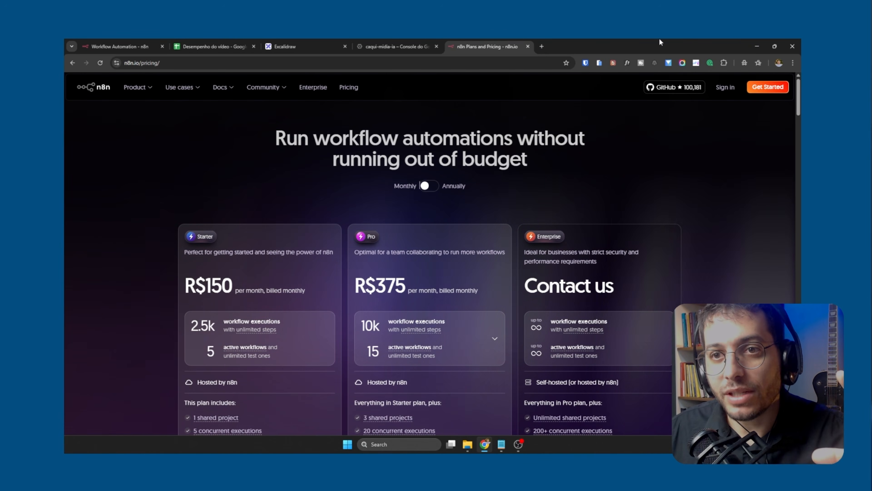
Open n8n's GitHub repository from its website and look over the file list
{"action": "left_click", "coordinate": [671, 89]}
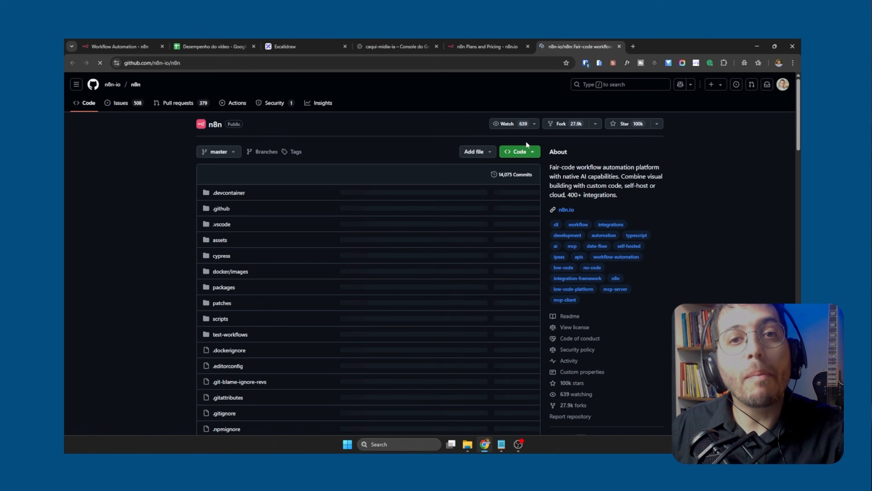
{"action": "scroll", "coordinate": [461, 231], "scroll_direction": "down", "scroll_amount": 1}
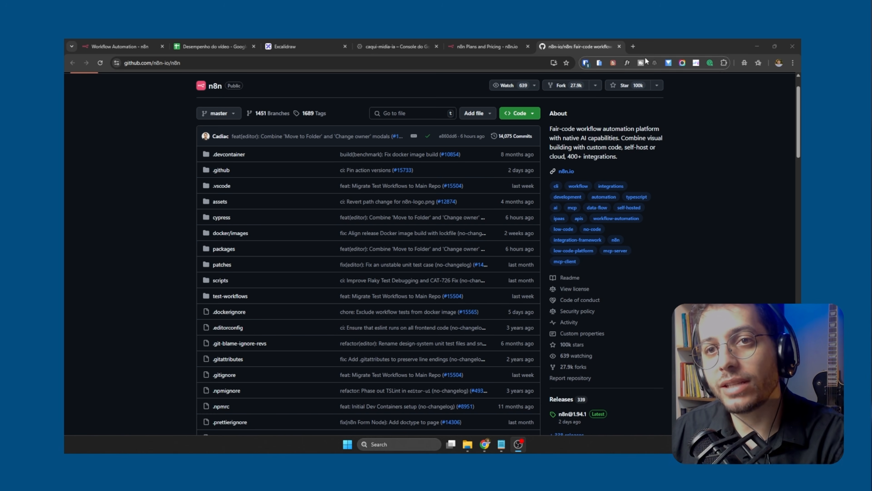
Search Google for "hostinger n8n" in a new tab and open Hostinger's n8n VPS hosting page
{"action": "left_click", "coordinate": [637, 48]}
{"action": "type", "text": "hostinger "}
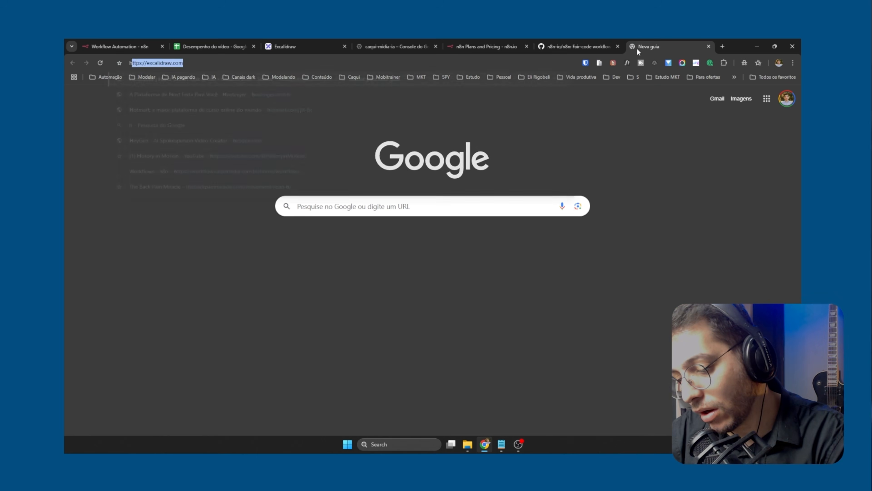
{"action": "type", "text": "n8n"}
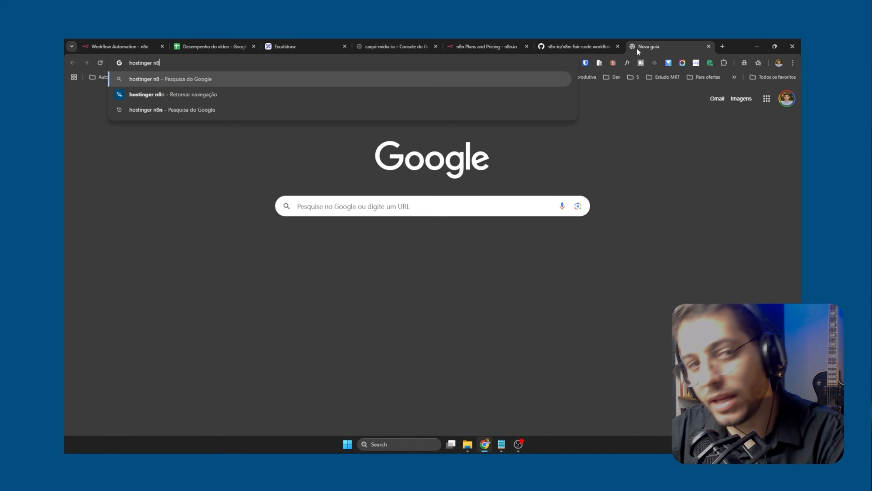
{"action": "key", "text": "Return"}
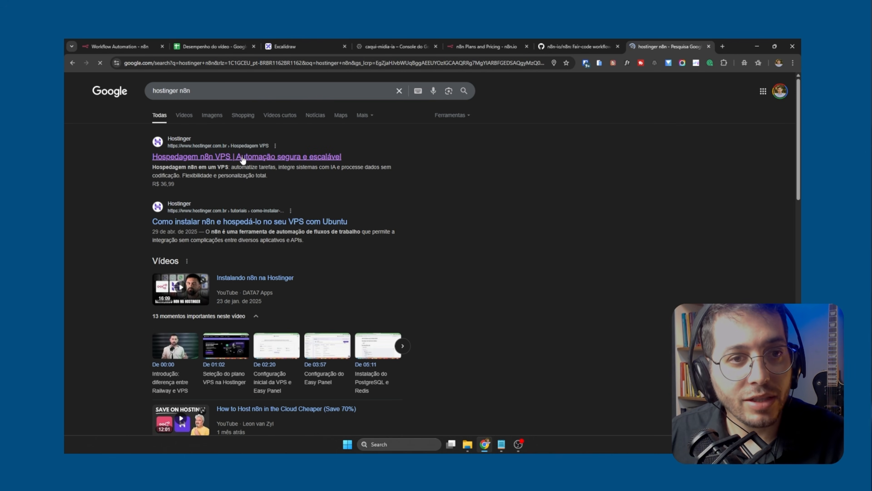
{"action": "left_click", "coordinate": [243, 157]}
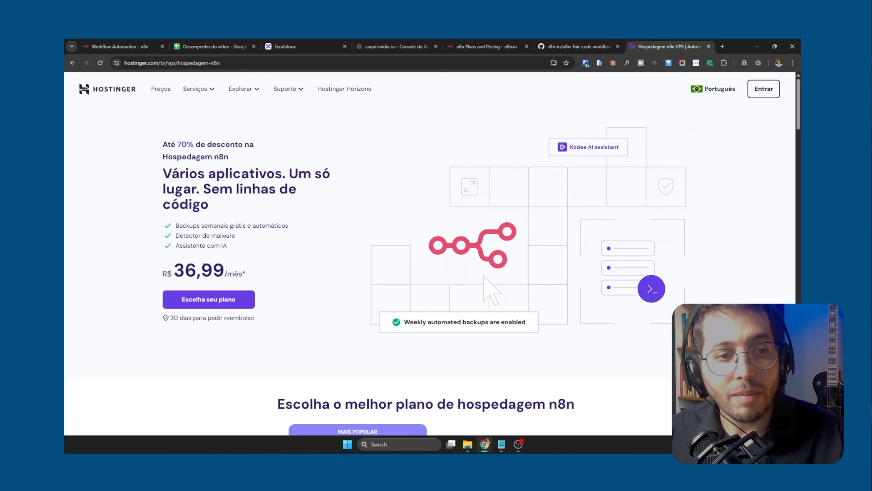
Review the prices and specifications of Hostinger's KVM plans and return to the n8n pricing page for comparison
{"action": "scroll", "coordinate": [222, 280], "scroll_direction": "down", "scroll_amount": 9}
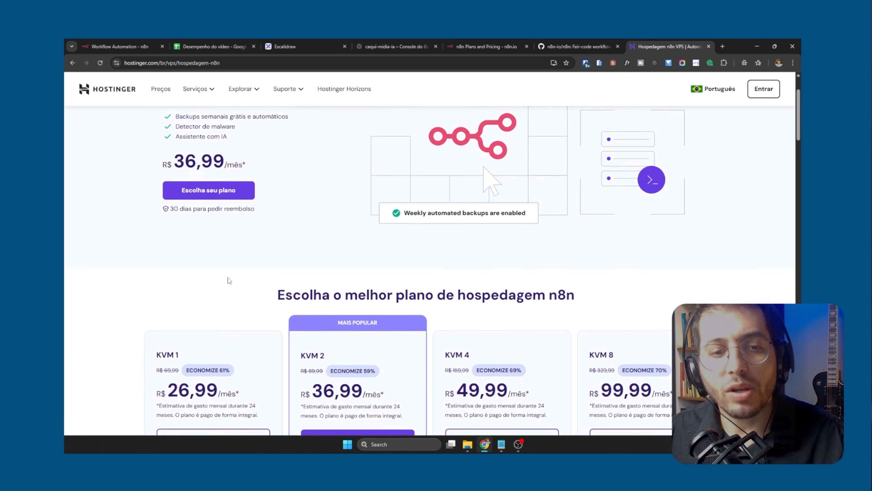
{"action": "scroll", "coordinate": [292, 273], "scroll_direction": "down", "scroll_amount": 2}
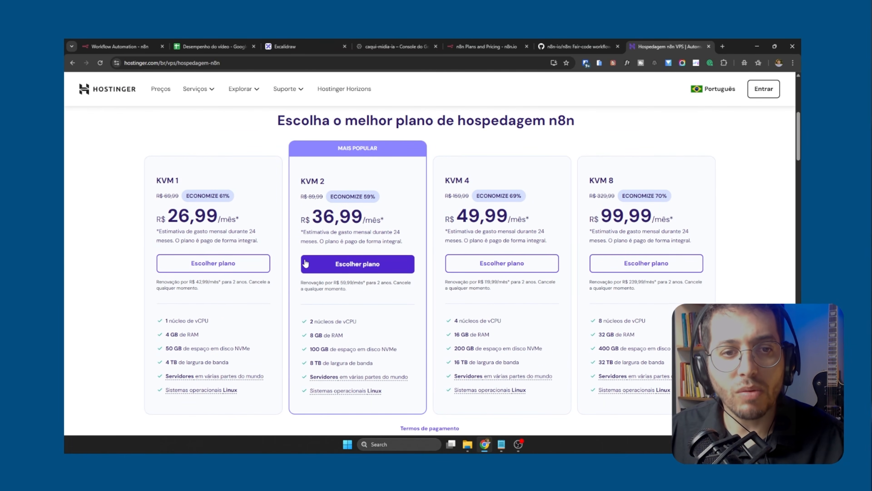
{"action": "scroll", "coordinate": [307, 263], "scroll_direction": "down", "scroll_amount": 4}
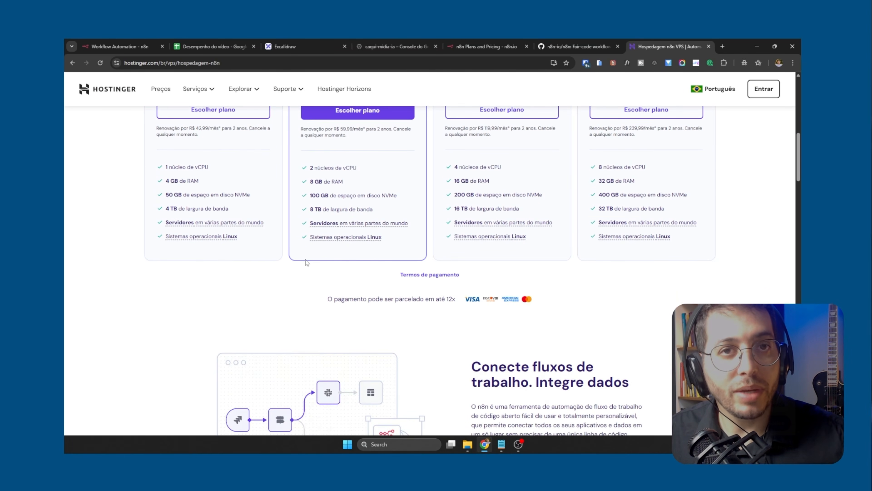
{"action": "scroll", "coordinate": [336, 252], "scroll_direction": "up", "scroll_amount": 6}
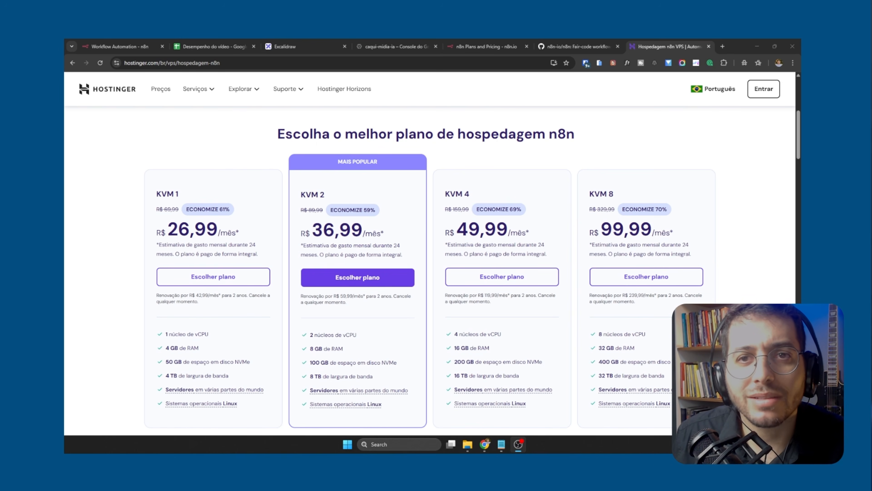
{"action": "left_click", "coordinate": [490, 48]}
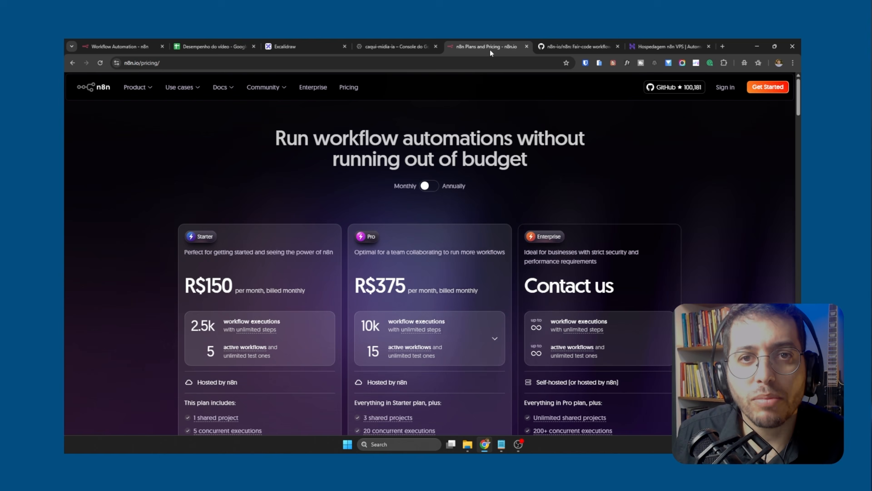
Compare Hostinger's KVM plan prices with n8n's monthly cloud plans on the n8n pricing page
{"action": "left_click", "coordinate": [663, 48]}
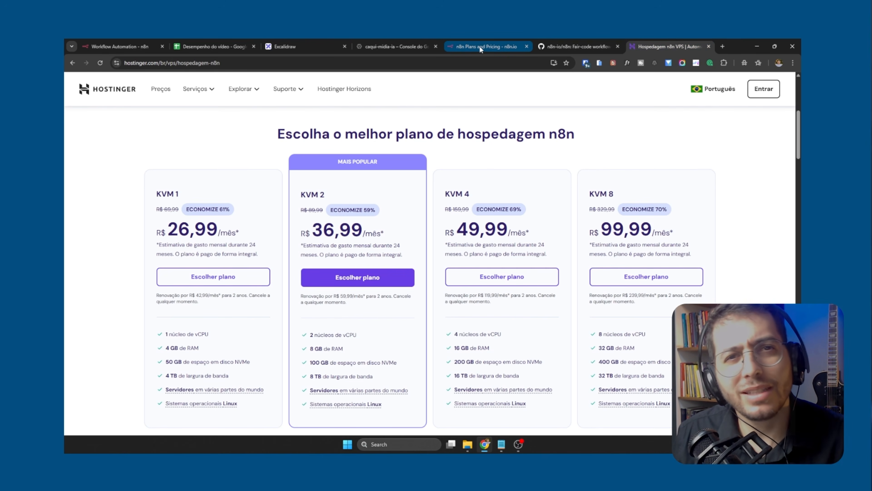
{"action": "mouse_move", "coordinate": [481, 43]}
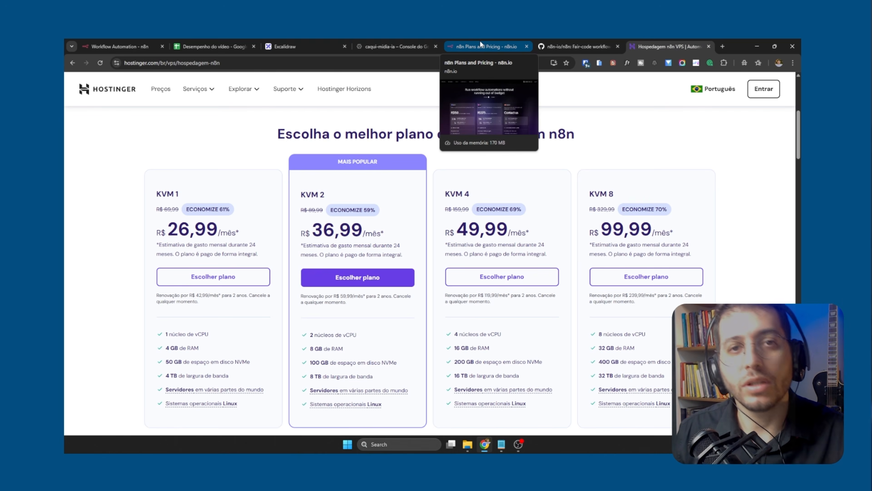
{"action": "left_click", "coordinate": [481, 53]}
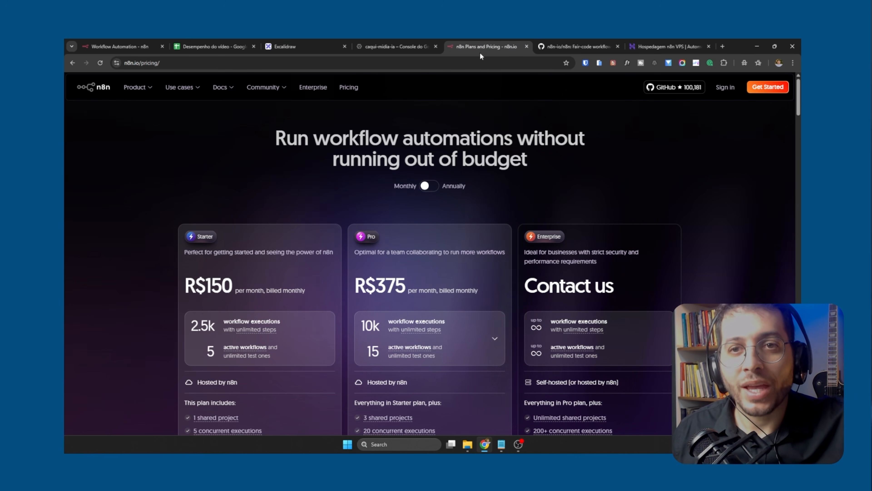
{"action": "mouse_move", "coordinate": [628, 49]}
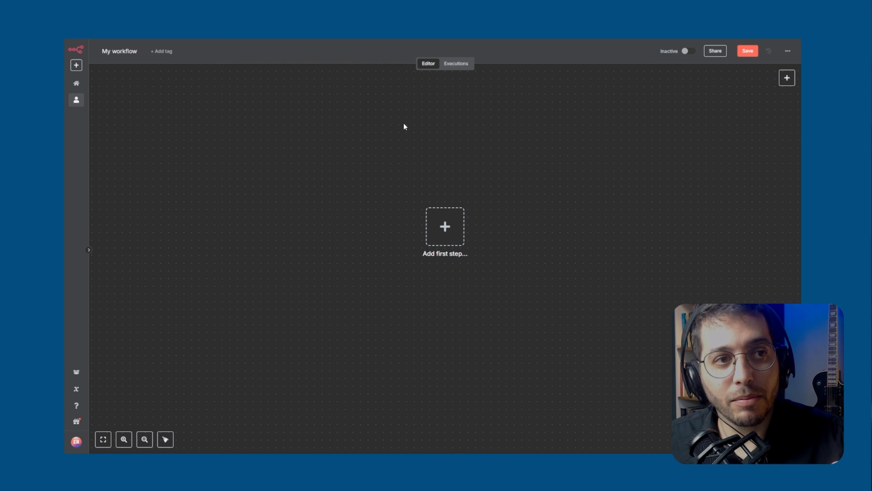
Look over the empty workflow canvas, check the workflow's execution history, and return to the editor
{"action": "left_click_drag", "start_coordinate": [606, 150], "coordinate": [536, 180]}
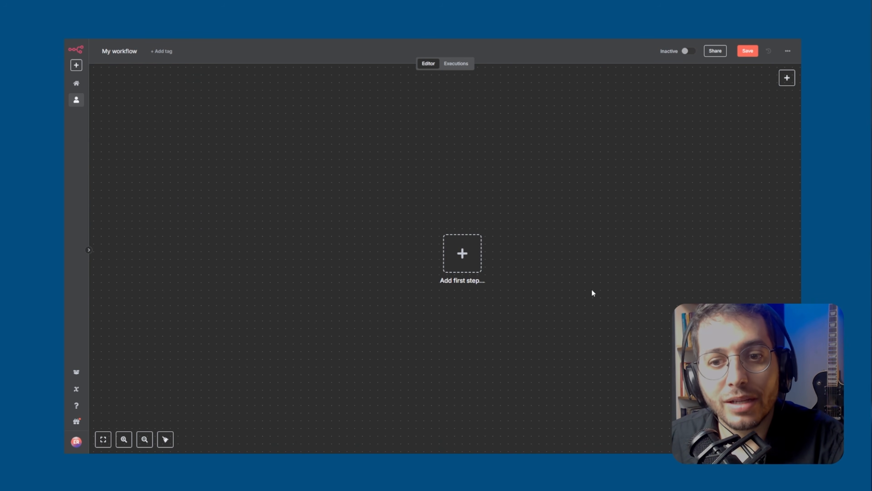
{"action": "left_click_drag", "start_coordinate": [592, 292], "coordinate": [574, 288]}
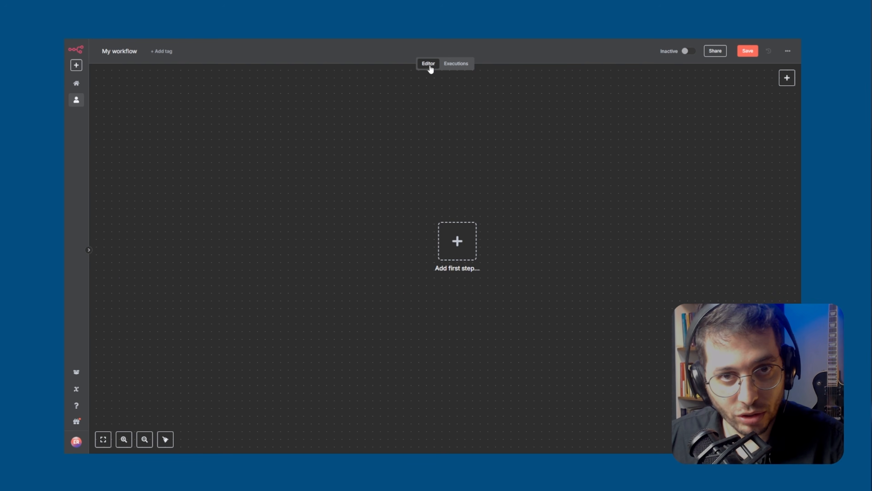
{"action": "left_click", "coordinate": [457, 66]}
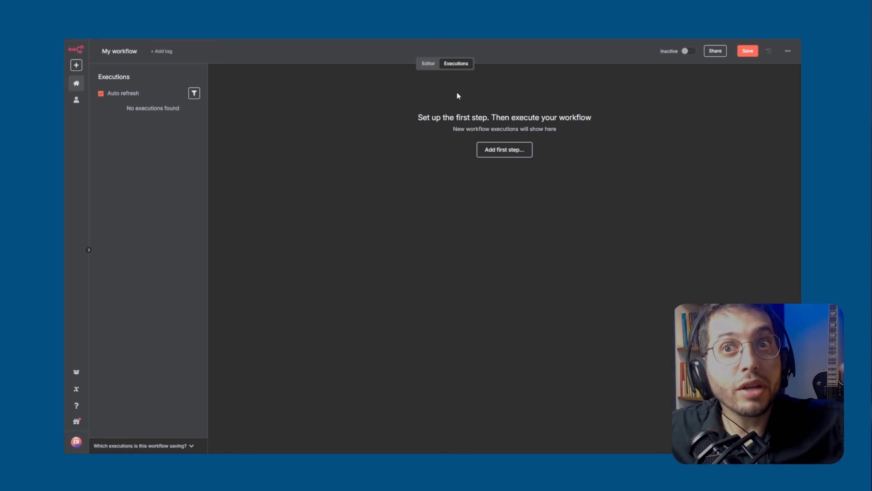
{"action": "left_click", "coordinate": [432, 65]}
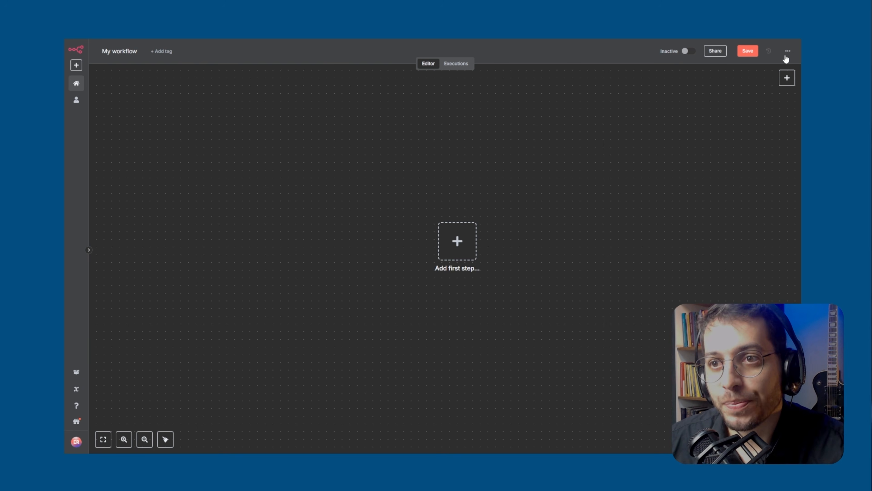
Search the nodes for "google", add a Google Sheets "On row added" trigger, and return to the canvas
{"action": "left_click", "coordinate": [787, 78]}
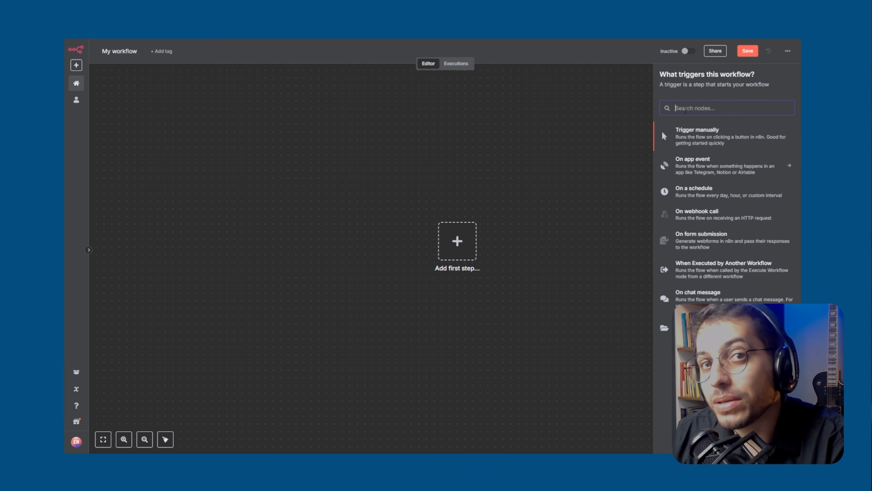
{"action": "type", "text": "google"}
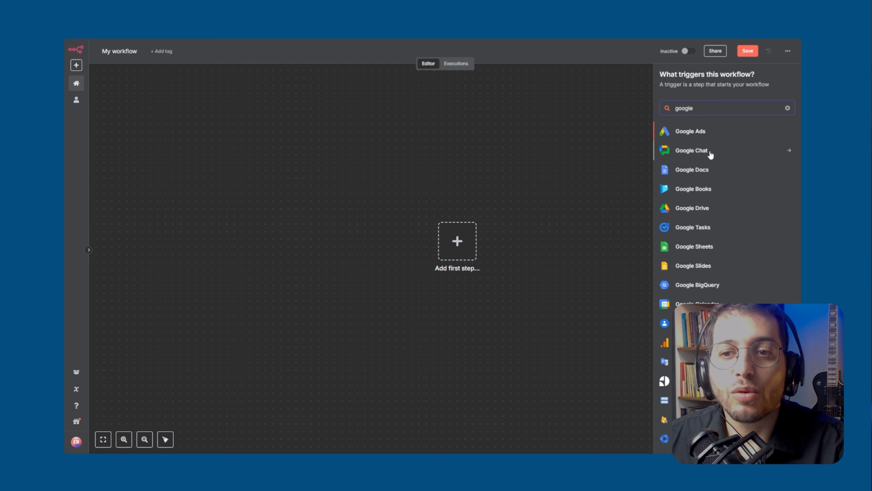
{"action": "left_click", "coordinate": [698, 248]}
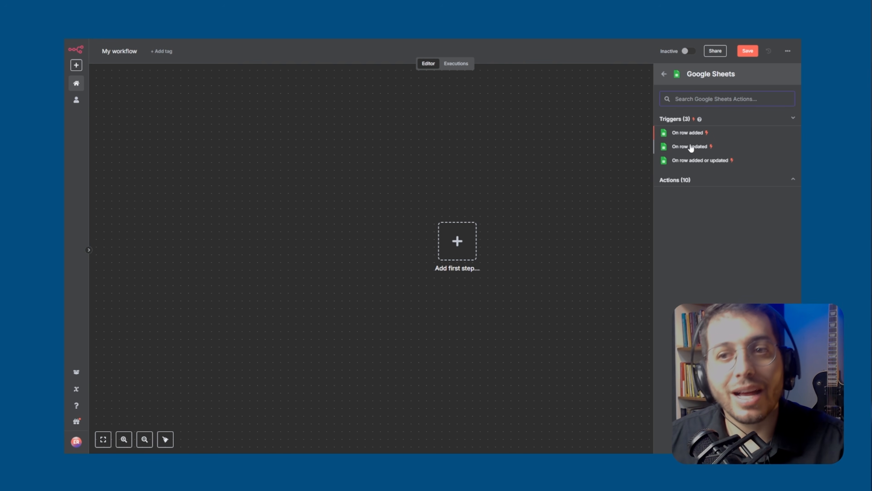
{"action": "left_click", "coordinate": [698, 134]}
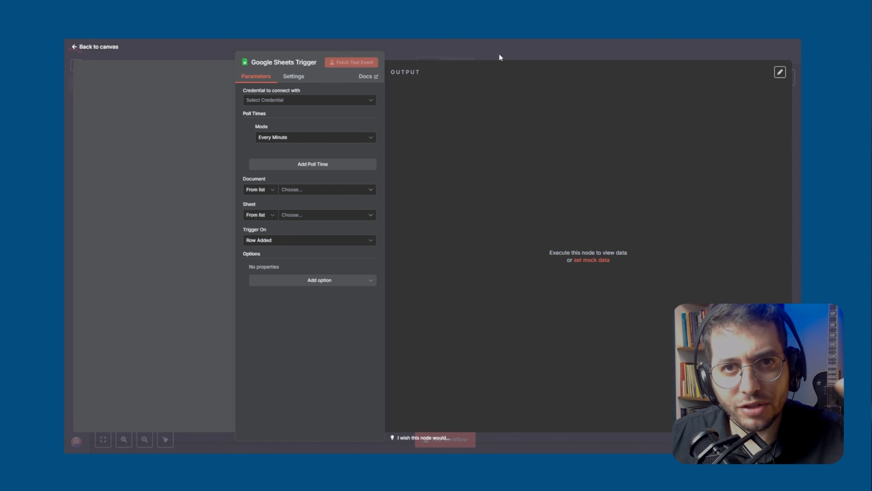
{"action": "left_click", "coordinate": [466, 47]}
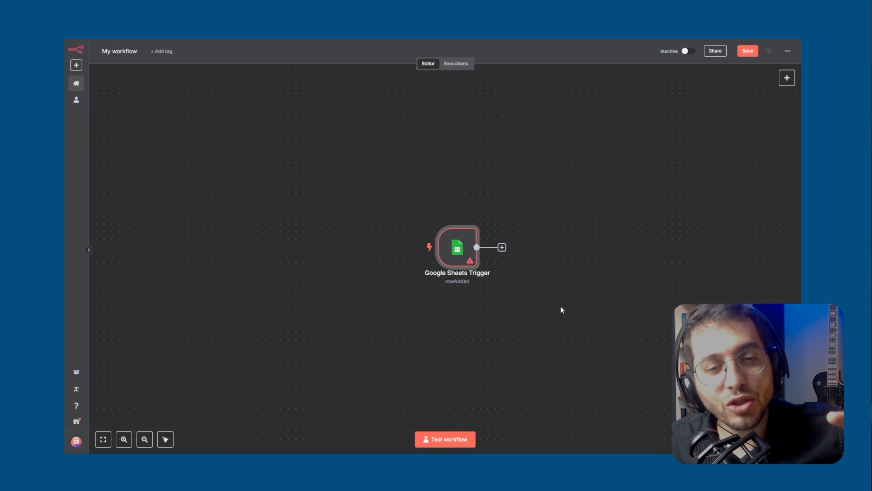
Try extending a connection from the repositioned Google Sheets Trigger node, and delete the node
{"action": "left_click_drag", "start_coordinate": [464, 257], "coordinate": [440, 233]}
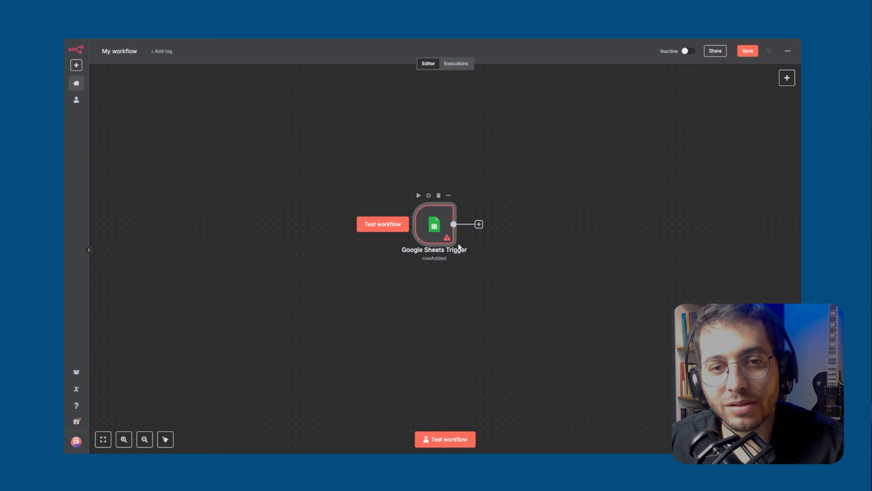
{"action": "left_click_drag", "start_coordinate": [454, 224], "coordinate": [563, 223]}
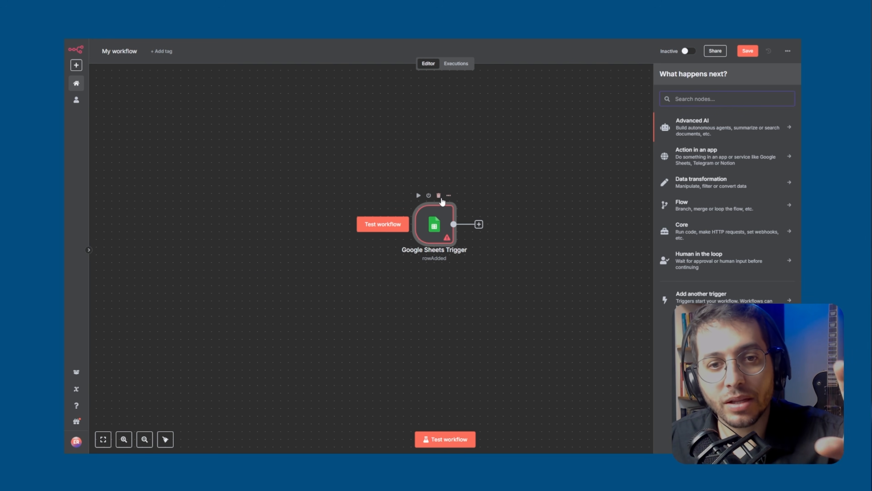
{"action": "left_click", "coordinate": [439, 195]}
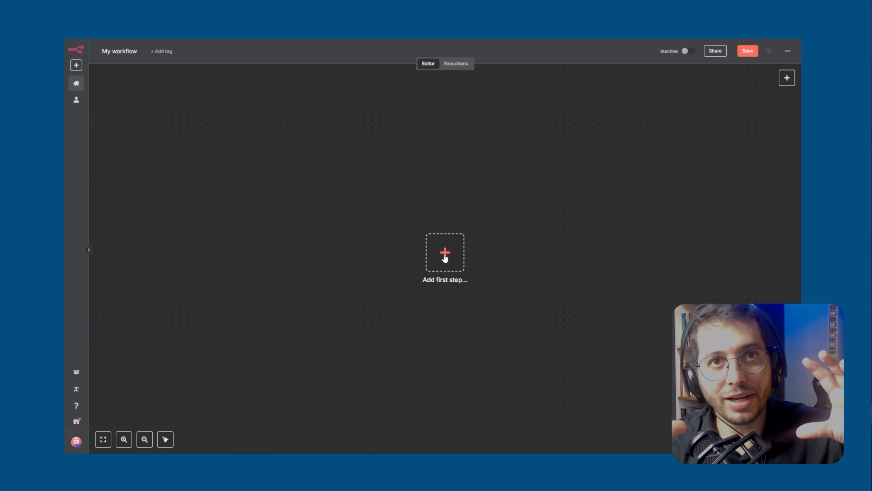
Search the triggers for "webh", add a Webhook node, and return to the canvas
{"action": "left_click", "coordinate": [787, 78]}
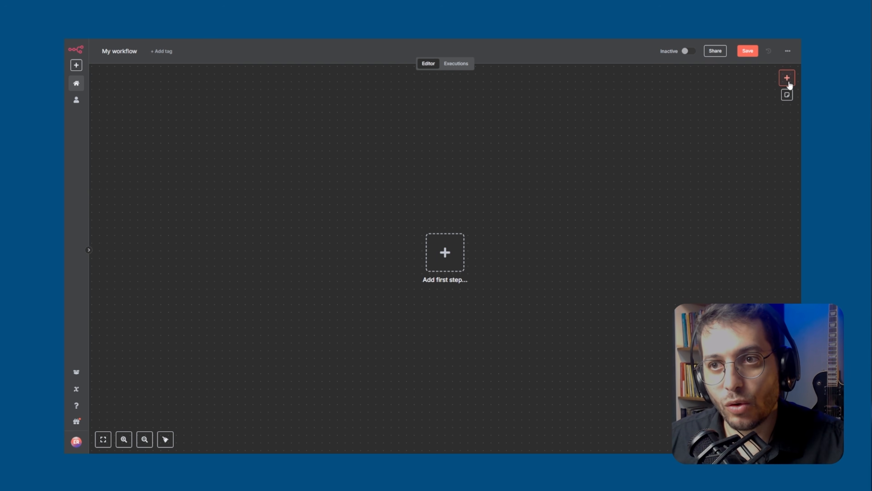
{"action": "type", "text": "webh"}
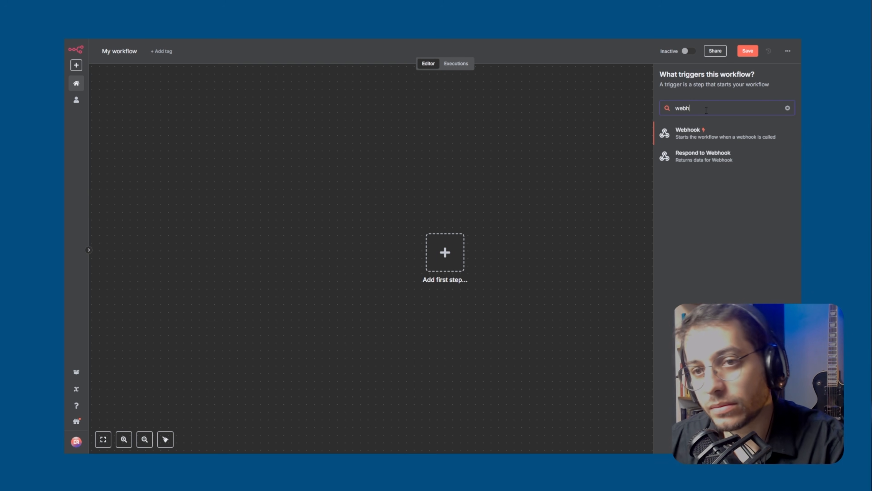
{"action": "left_click", "coordinate": [689, 134]}
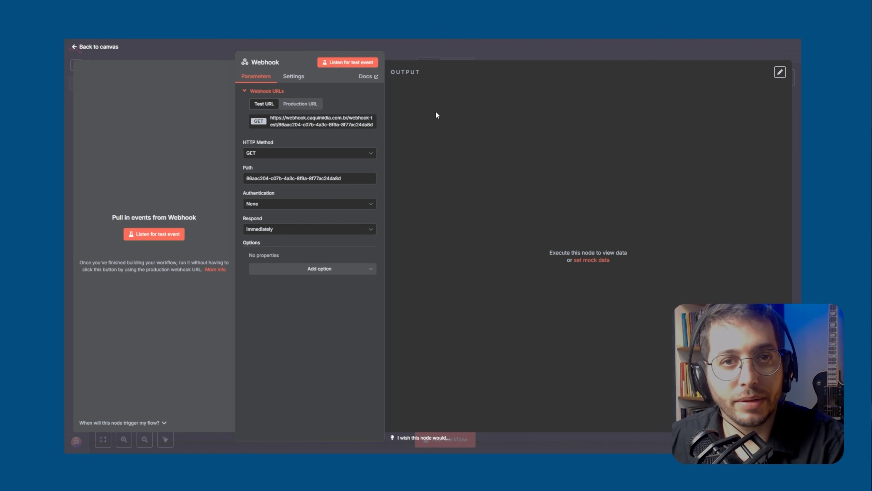
{"action": "left_click", "coordinate": [449, 48]}
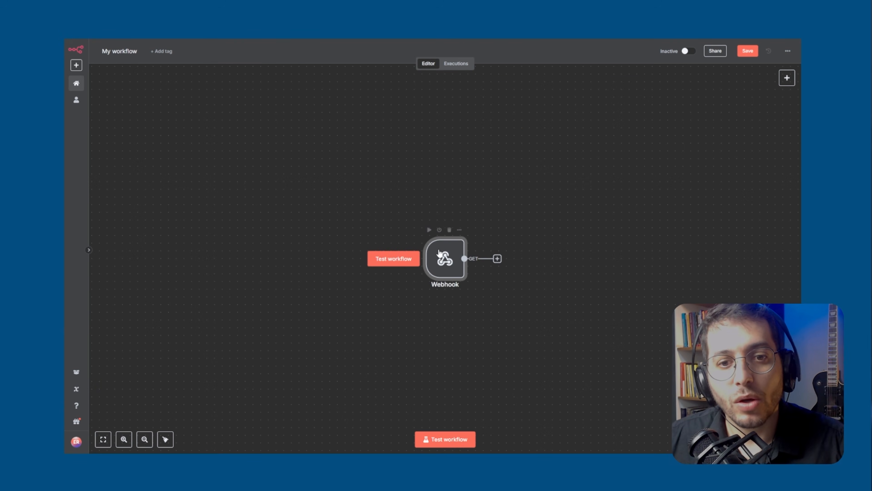
Move the Webhook node further left and bring up the next-node choices from its output without adding one
{"action": "left_click_drag", "start_coordinate": [412, 264], "coordinate": [356, 245]}
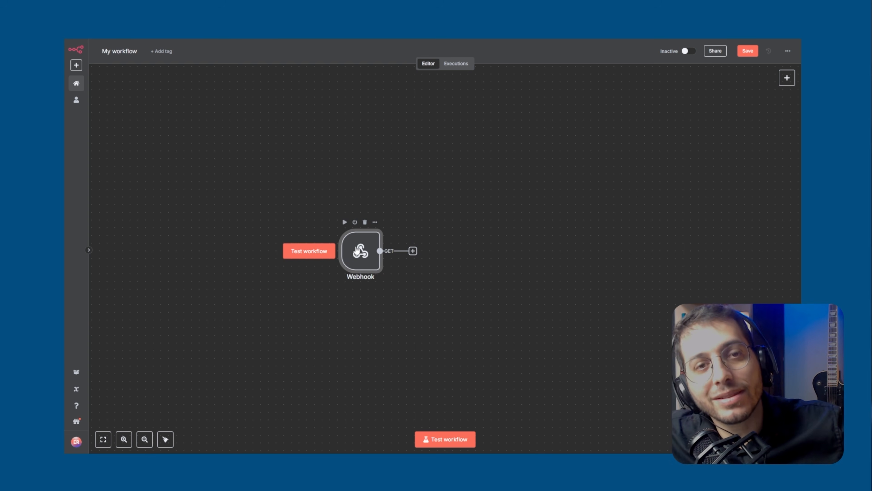
{"action": "left_click_drag", "start_coordinate": [412, 250], "coordinate": [602, 230]}
{"action": "left_click_drag", "start_coordinate": [353, 260], "coordinate": [261, 245]}
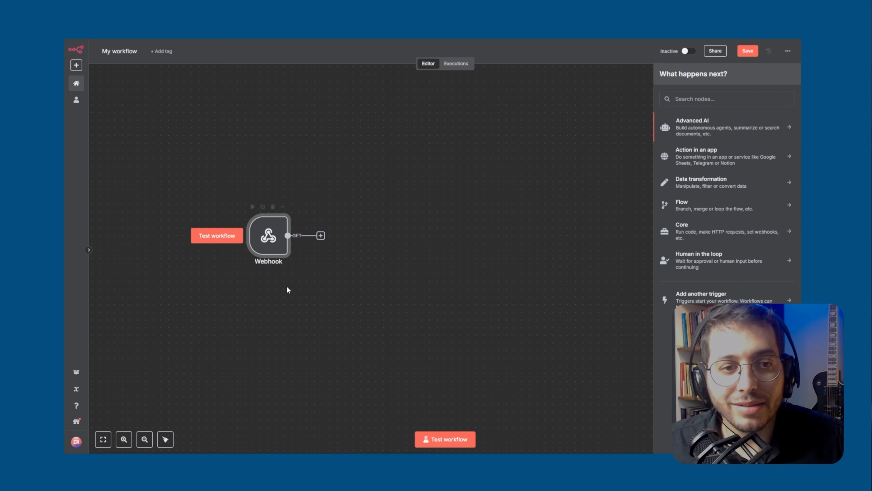
{"action": "left_click", "coordinate": [287, 287]}
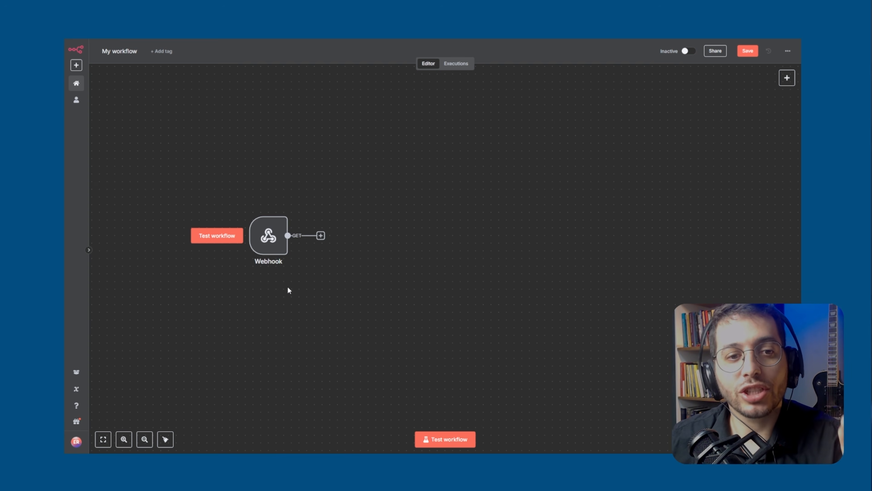
Review the Webhook node's parameters and available HTTP methods, and return to the canvas without changing them
{"action": "double_click", "coordinate": [269, 238]}
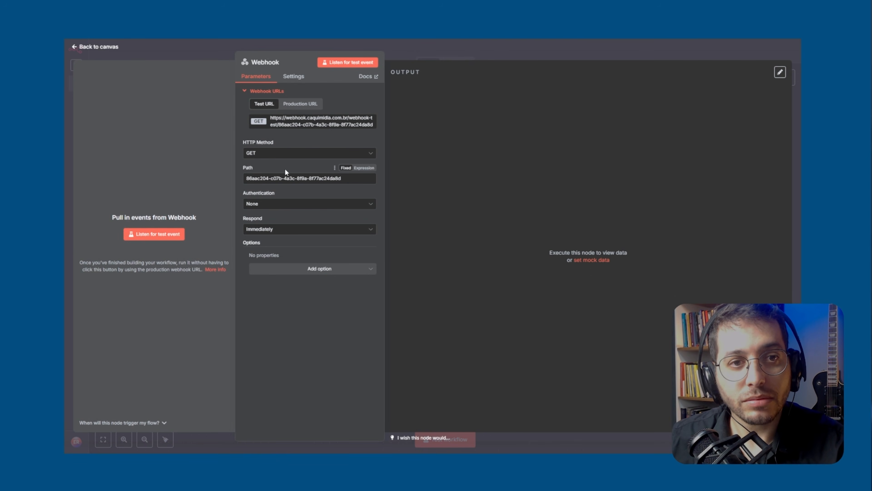
{"action": "left_click", "coordinate": [277, 158]}
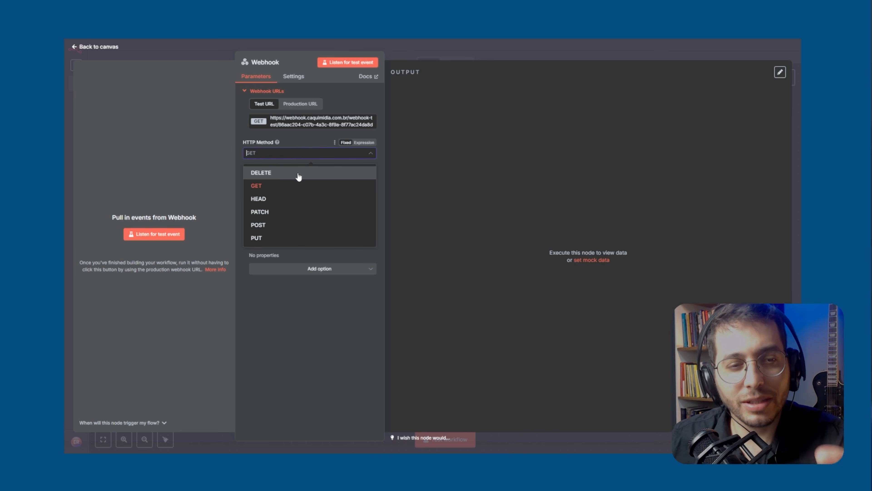
{"action": "left_click", "coordinate": [298, 159]}
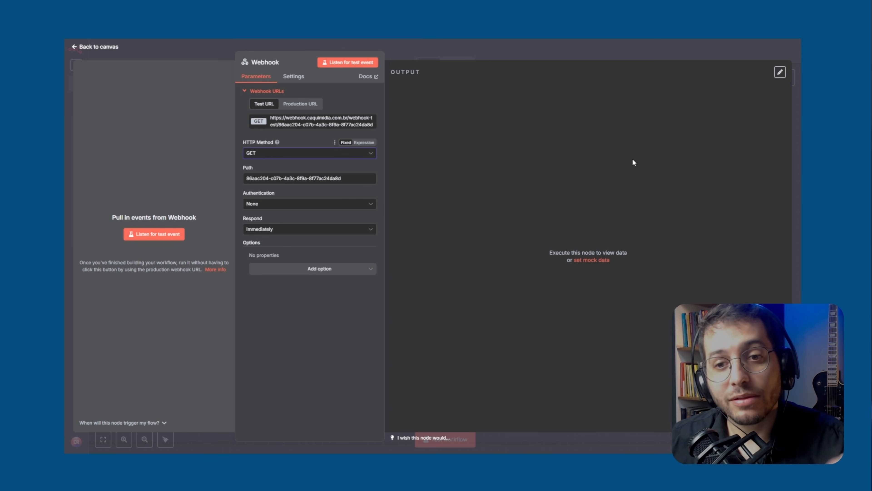
{"action": "left_click", "coordinate": [532, 48]}
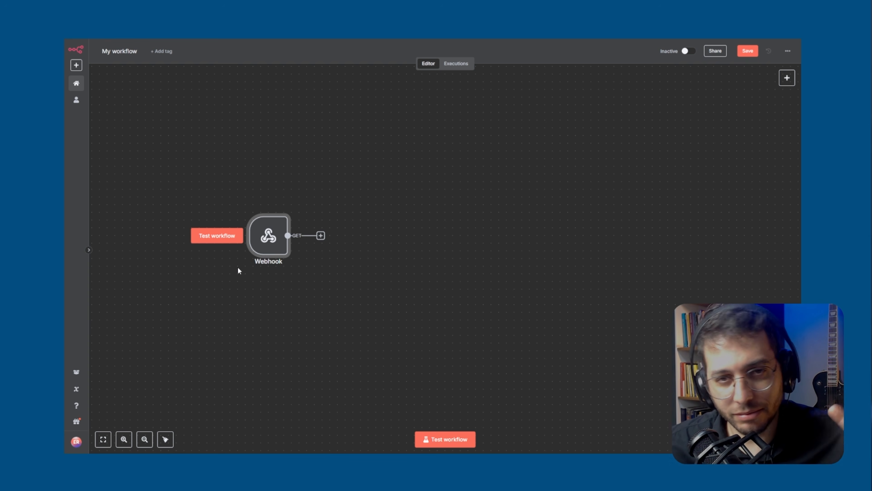
Delete the Webhook node and add an "On a schedule" trigger in its place
{"action": "mouse_move", "coordinate": [274, 217]}
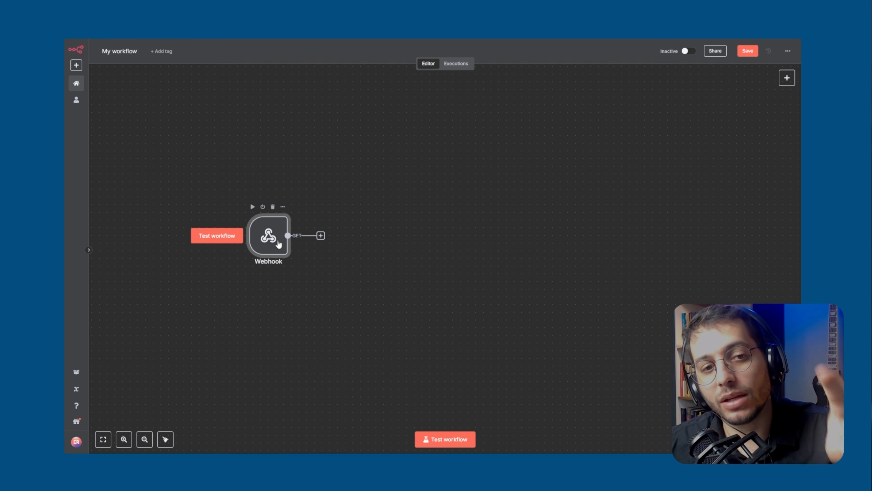
{"action": "left_click", "coordinate": [273, 207]}
{"action": "left_click", "coordinate": [786, 78]}
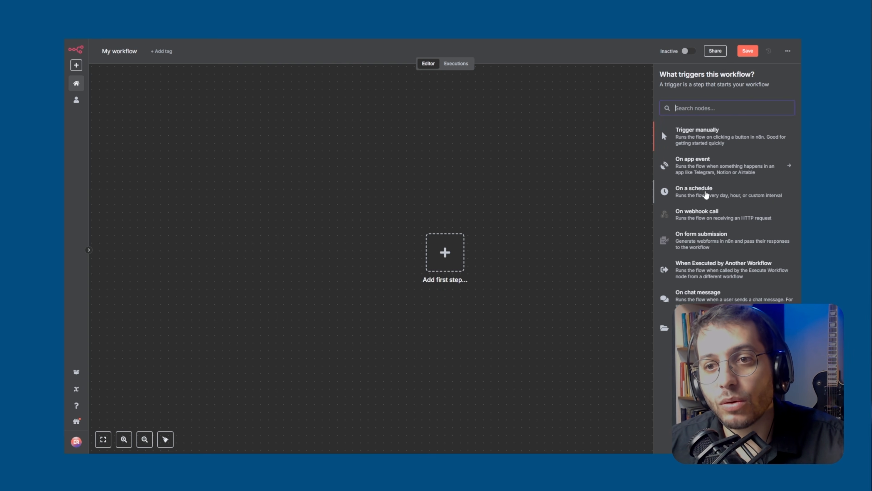
{"action": "left_click", "coordinate": [704, 191]}
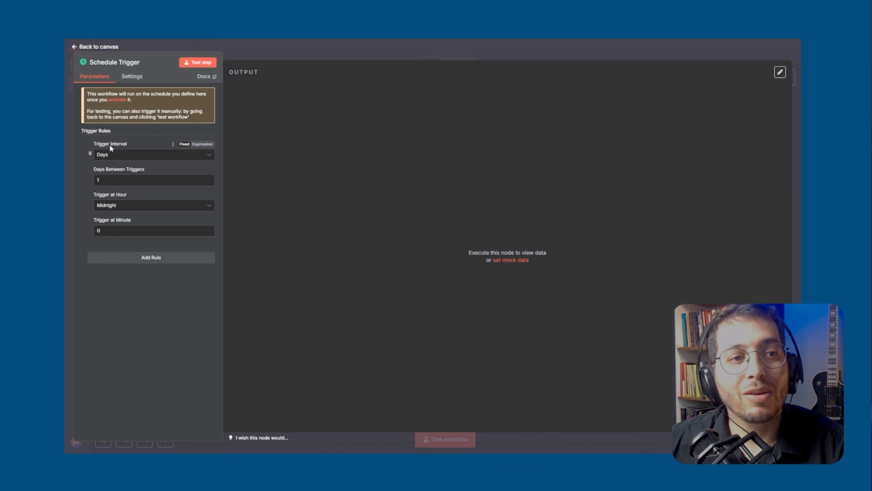
Set the Schedule Trigger's interval to Hours with 2 hours between triggers, and try changing the hours to 1
{"action": "left_click", "coordinate": [114, 156]}
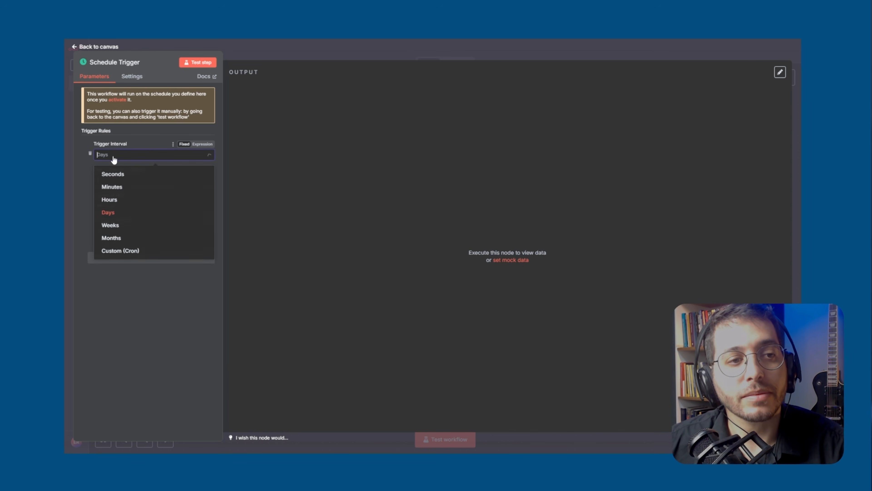
{"action": "left_click", "coordinate": [115, 203]}
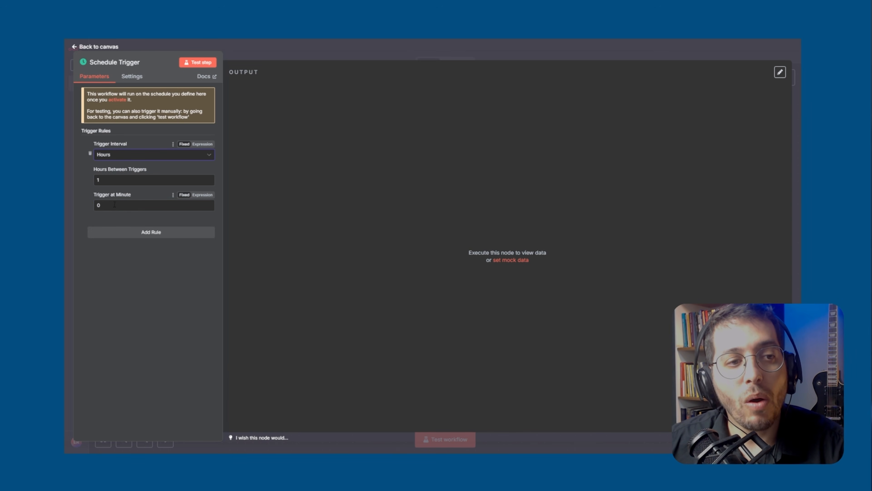
{"action": "type", "text": "2"}
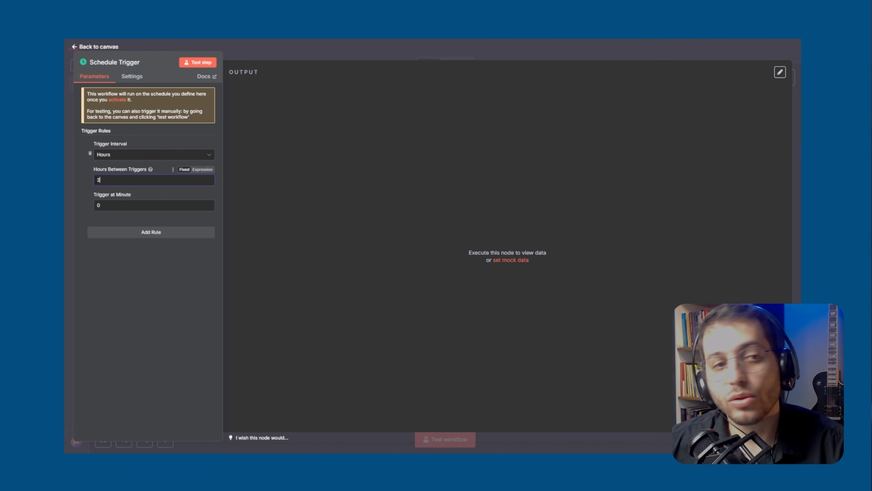
{"action": "left_click", "coordinate": [171, 285]}
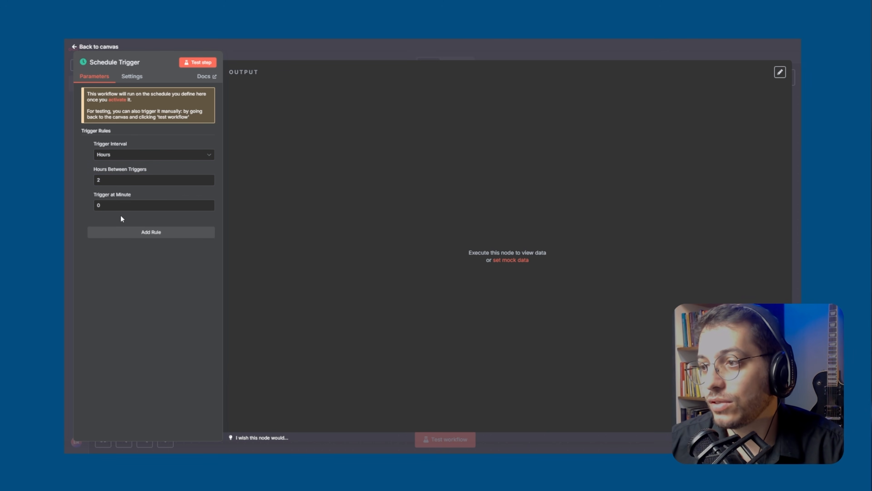
{"action": "type", "text": "1"}
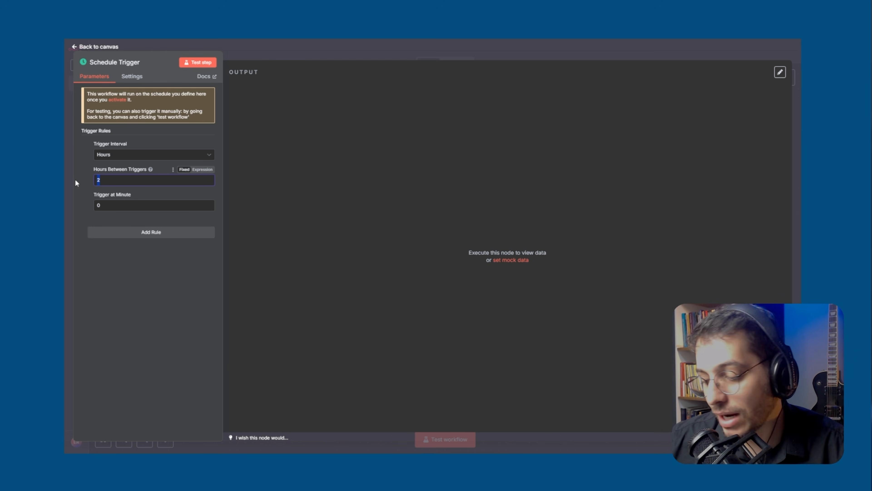
Set the Schedule Trigger's interval to Days and return to the canvas
{"action": "left_click", "coordinate": [134, 153]}
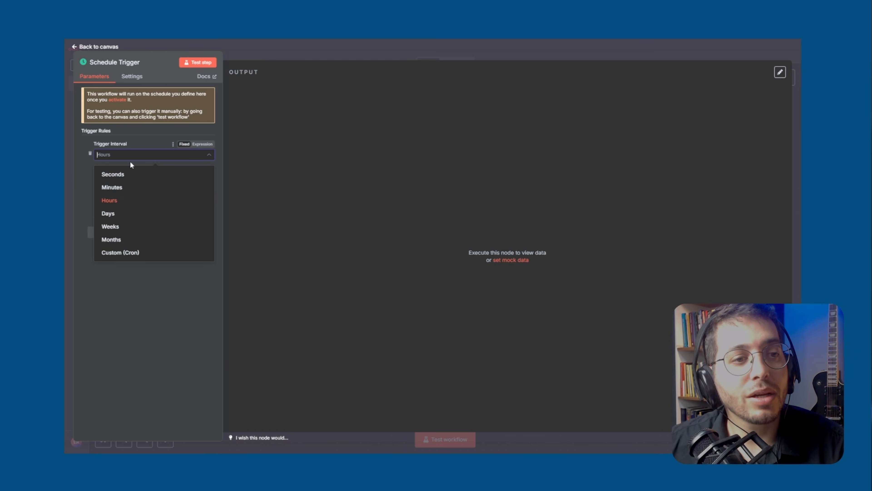
{"action": "left_click", "coordinate": [119, 213]}
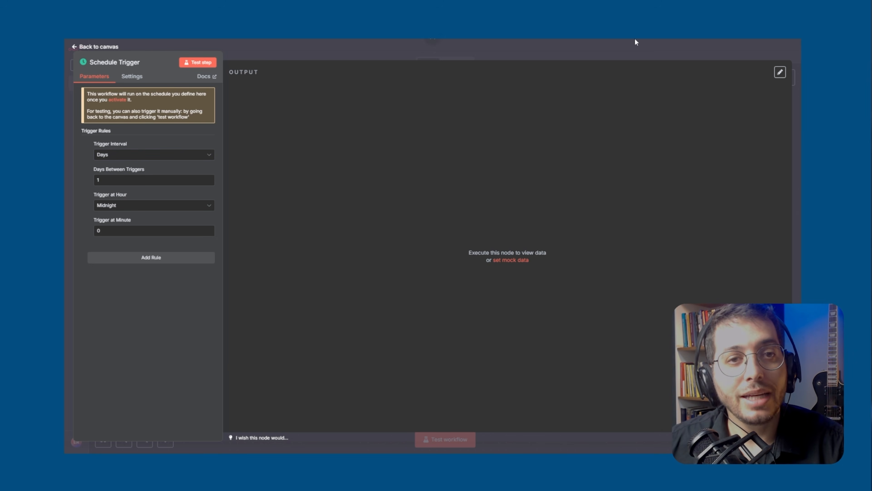
{"action": "left_click", "coordinate": [674, 53]}
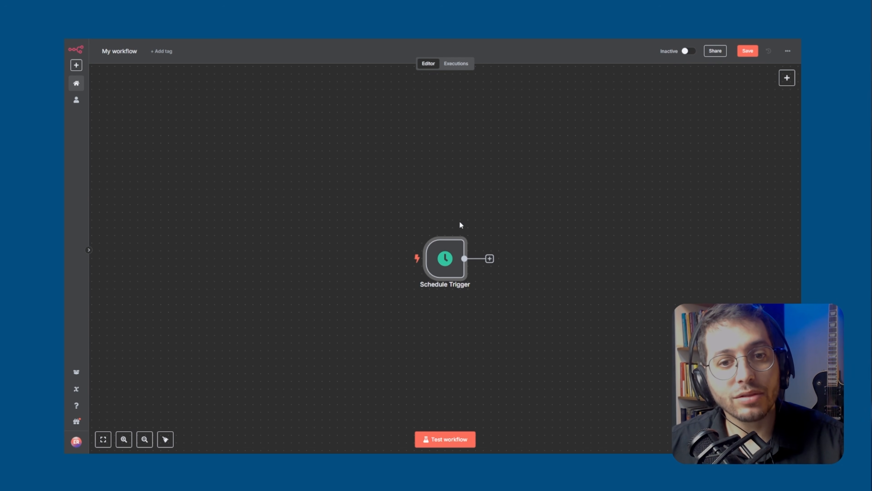
Move the Schedule Trigger further left, and switch the workflow to active and back to inactive
{"action": "left_click_drag", "start_coordinate": [442, 263], "coordinate": [320, 238]}
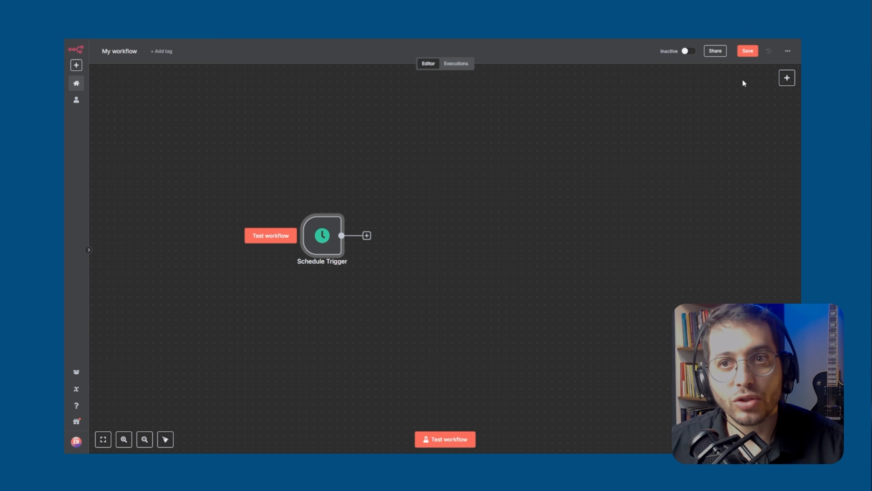
{"action": "left_click", "coordinate": [688, 51]}
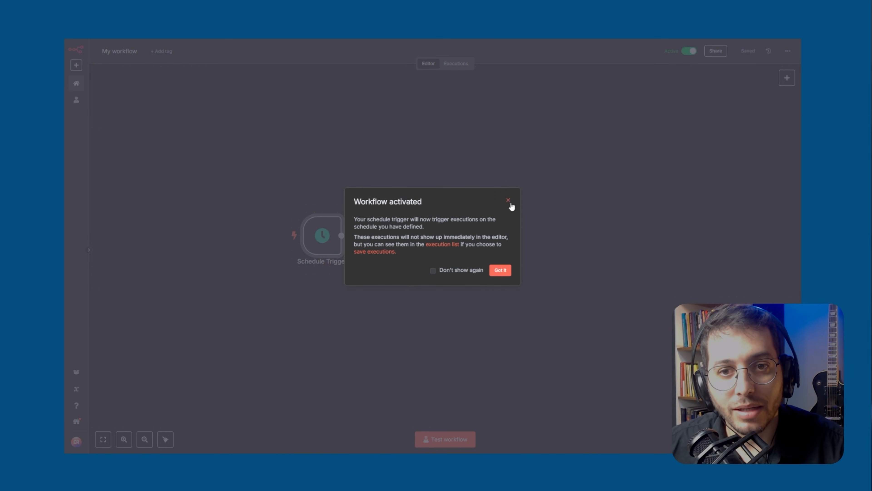
{"action": "left_click", "coordinate": [508, 201]}
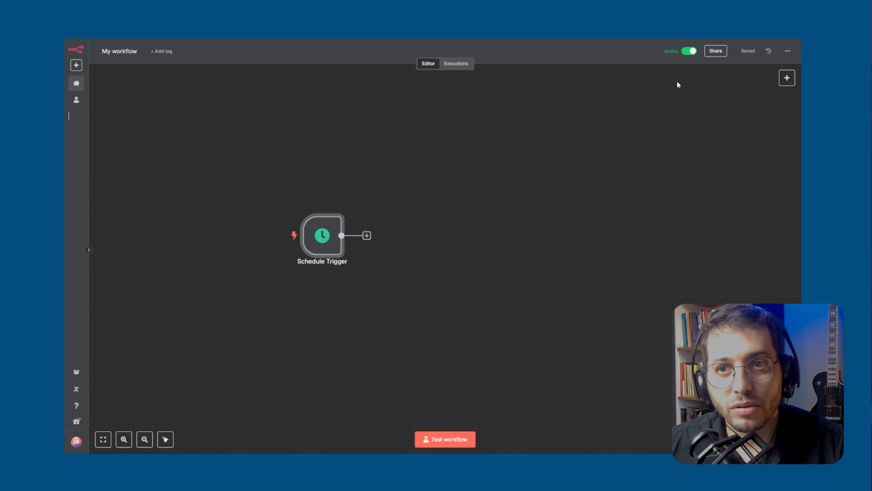
{"action": "left_click", "coordinate": [397, 255]}
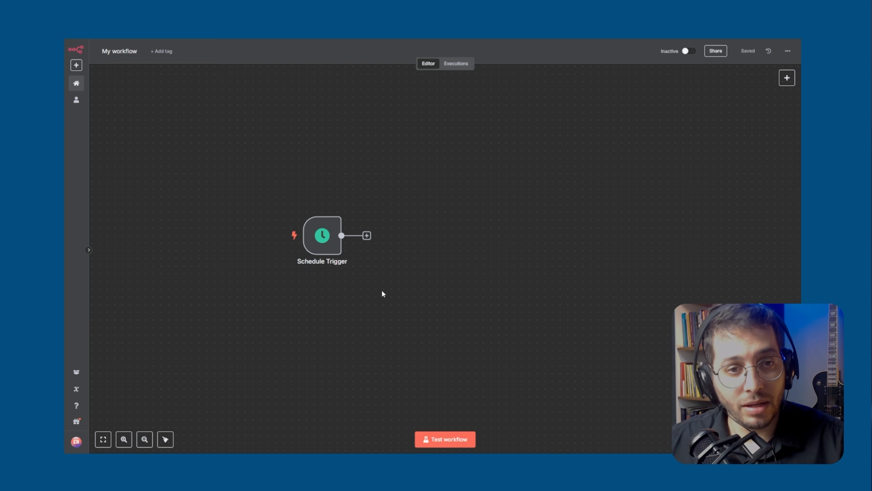
Delete the Schedule Trigger node and add a "Trigger manually" node in its place
{"action": "left_click_drag", "start_coordinate": [321, 234], "coordinate": [276, 235]}
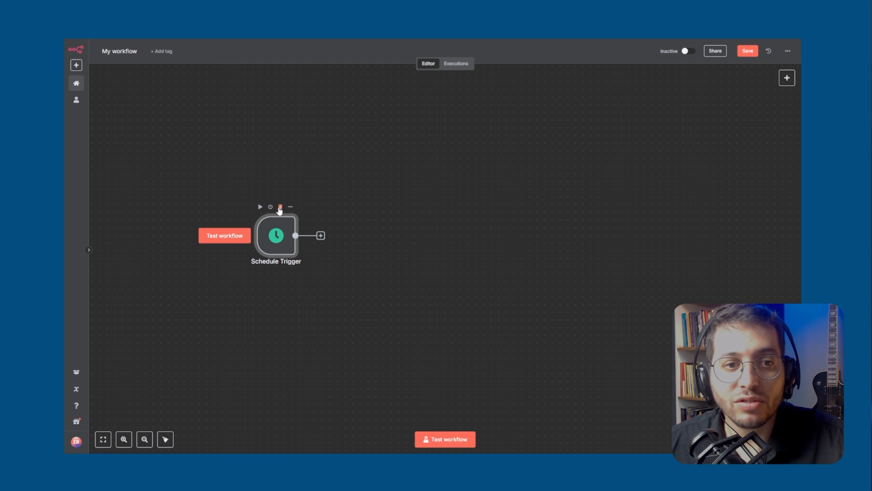
{"action": "left_click", "coordinate": [281, 207]}
{"action": "left_click", "coordinate": [786, 78]}
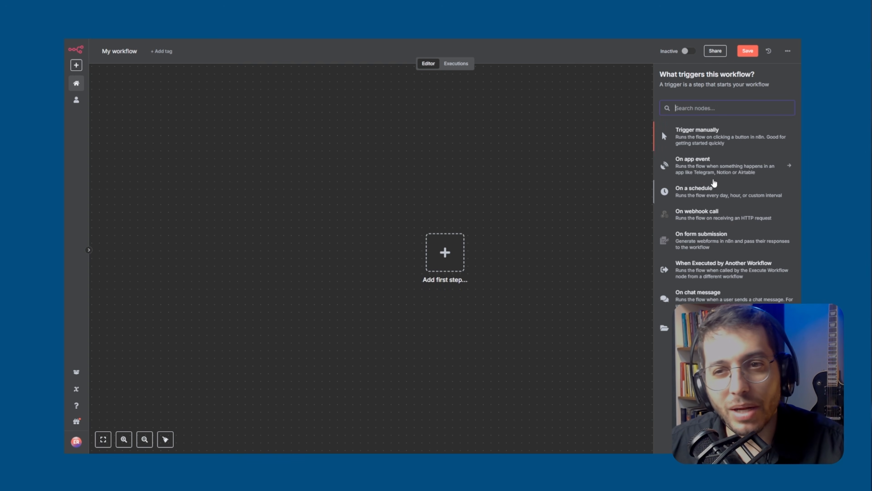
{"action": "left_click", "coordinate": [698, 141]}
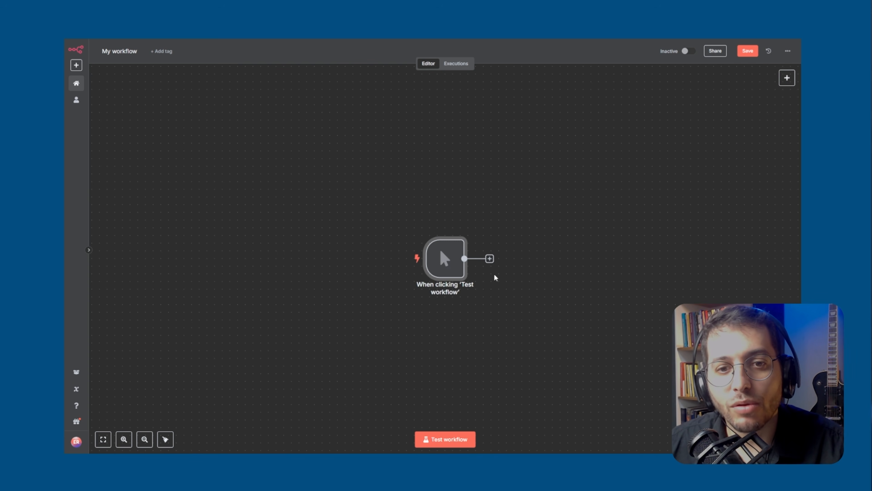
Reposition the manual trigger node in the left part of the canvas, leaving room for a following node
{"action": "left_click_drag", "start_coordinate": [442, 258], "coordinate": [274, 249]}
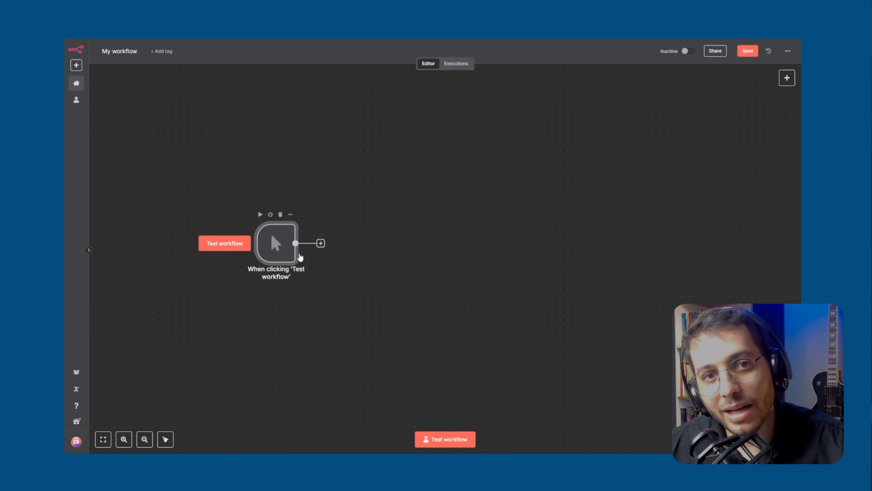
{"action": "left_click_drag", "start_coordinate": [284, 254], "coordinate": [255, 245]}
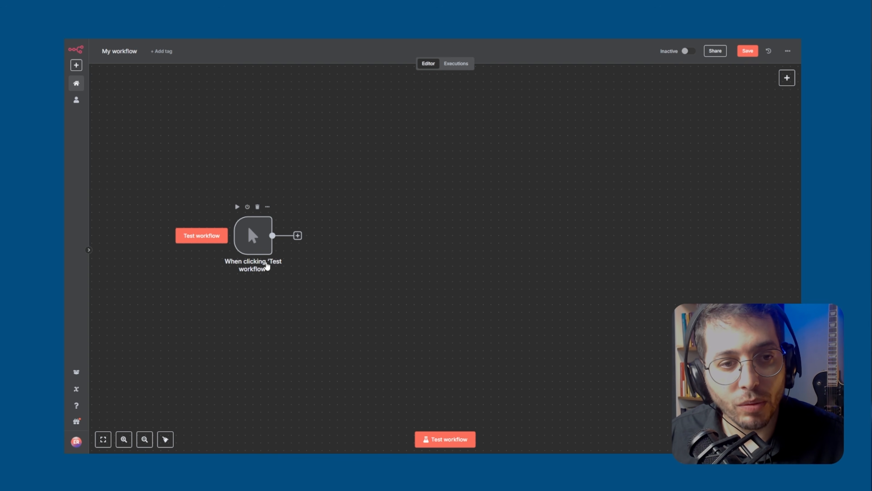
{"action": "left_click", "coordinate": [249, 244]}
{"action": "left_click_drag", "start_coordinate": [255, 237], "coordinate": [271, 226]}
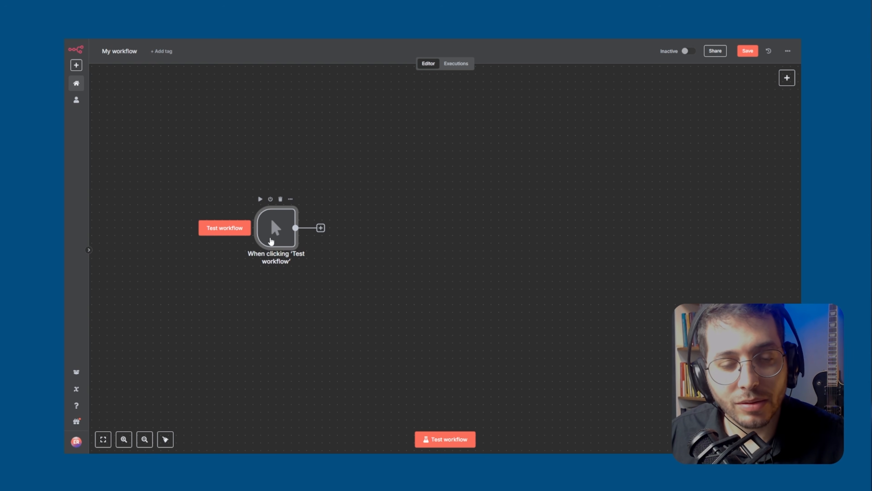
Search the nodes for "chatgpt" and add the OpenAI "Message a model" action after the manual trigger
{"action": "left_click", "coordinate": [784, 79]}
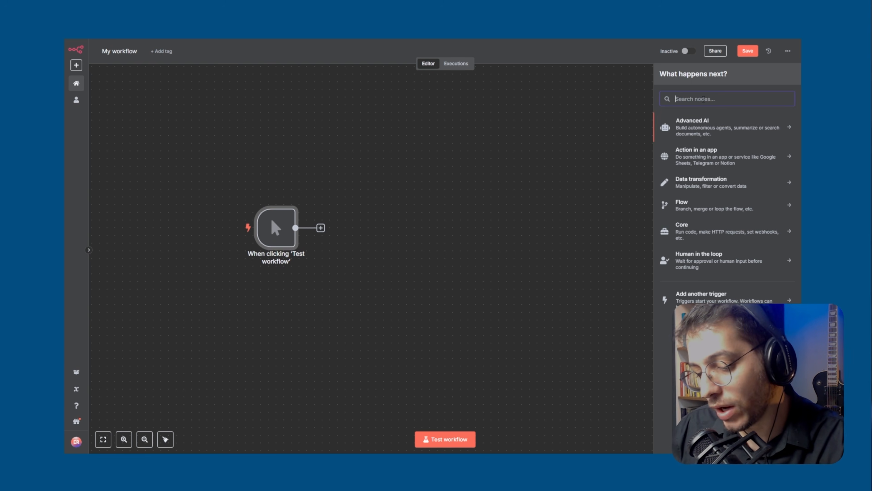
{"action": "type", "text": "chatgpt"}
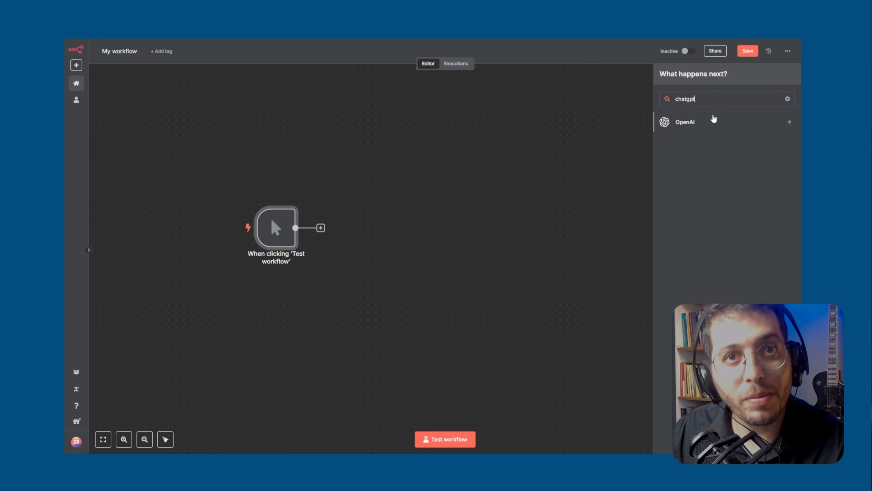
{"action": "left_click", "coordinate": [711, 123]}
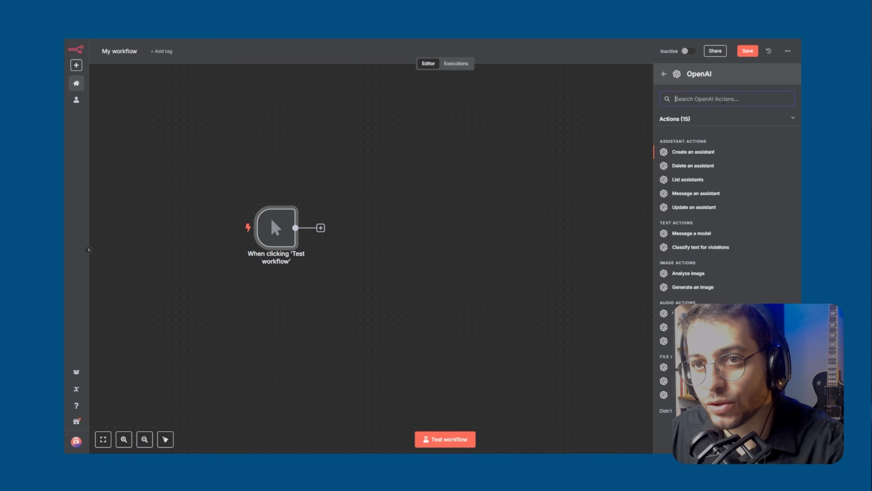
{"action": "type", "text": "mess"}
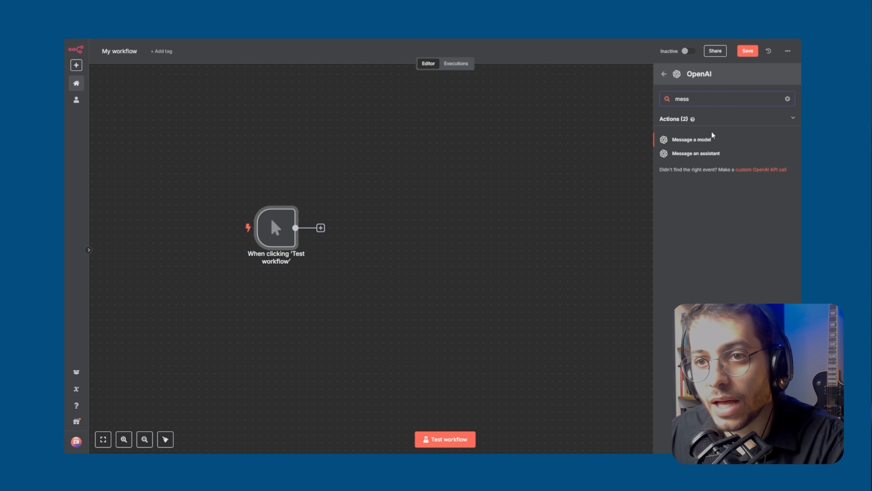
{"action": "left_click", "coordinate": [704, 140]}
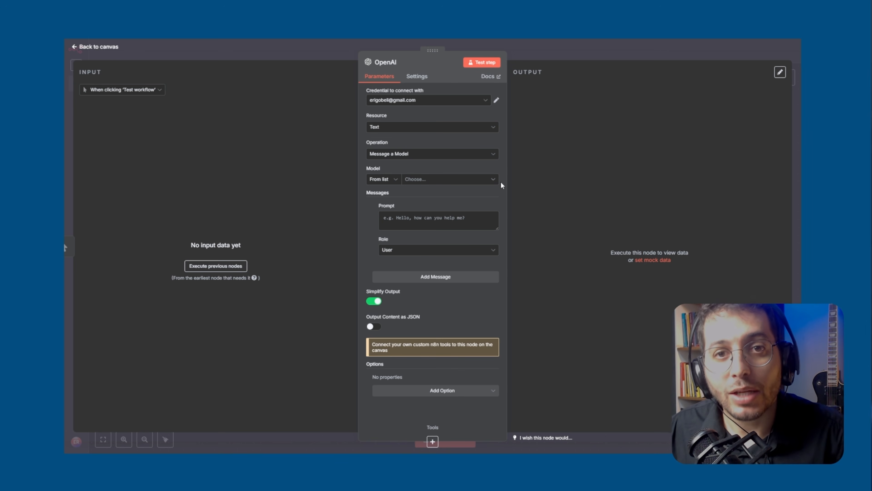
Try to run the OpenAI node without a model, look over its settings, and return to the canvas
{"action": "left_click", "coordinate": [489, 66]}
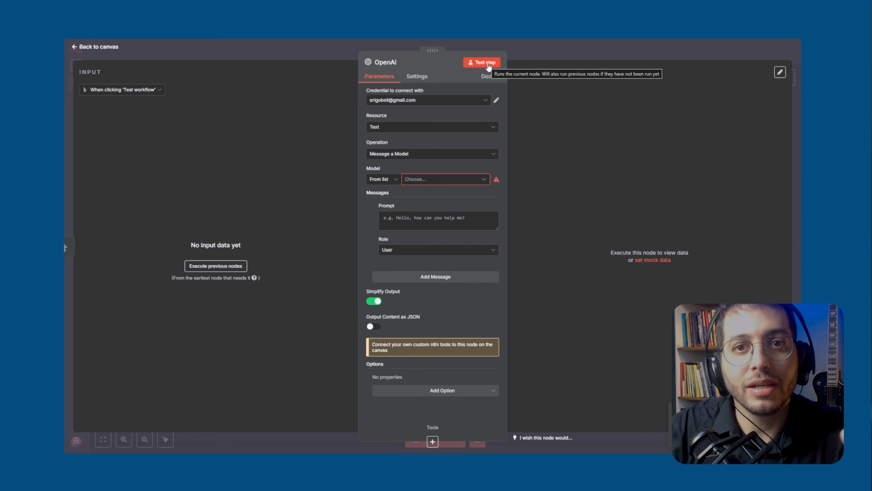
{"action": "left_click", "coordinate": [417, 78]}
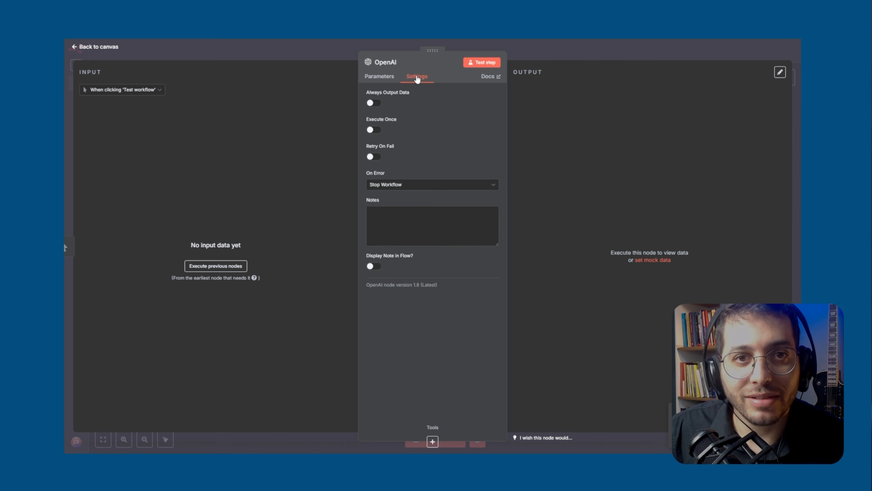
{"action": "left_click", "coordinate": [395, 79]}
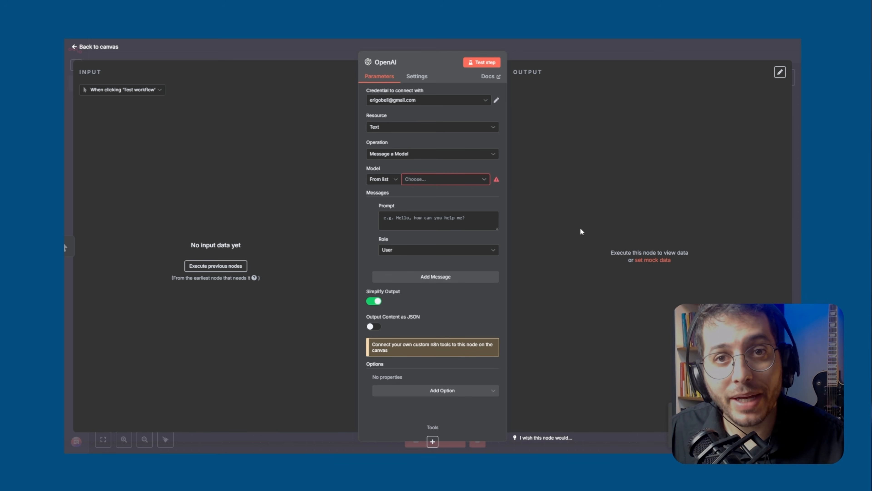
{"action": "left_click", "coordinate": [525, 49]}
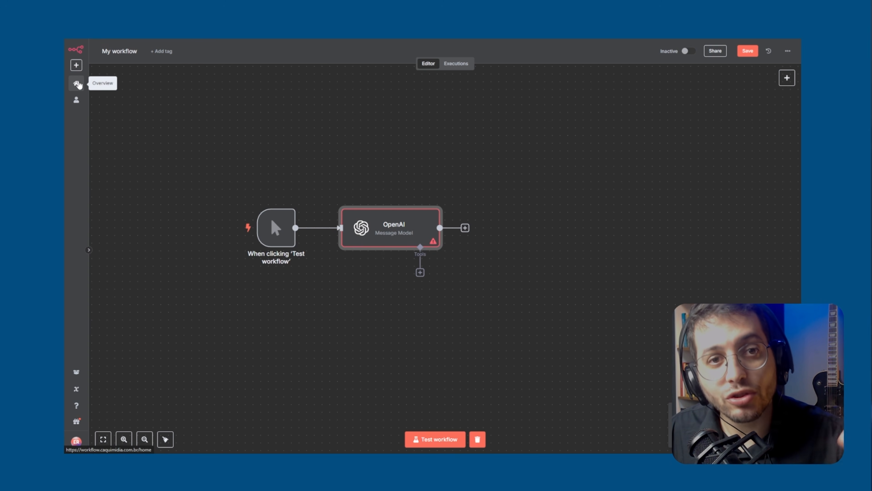
{"action": "mouse_move", "coordinate": [418, 219]}
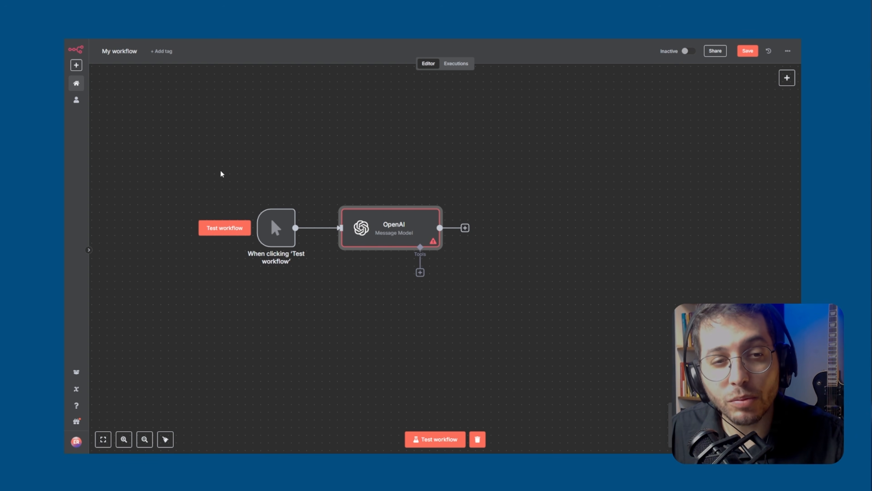
{"action": "left_click_drag", "start_coordinate": [217, 176], "coordinate": [449, 262]}
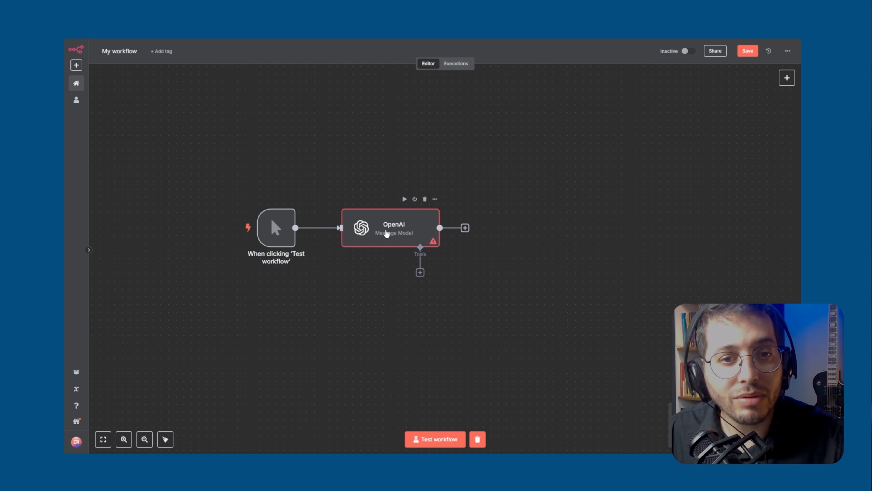
{"action": "mouse_move", "coordinate": [243, 236]}
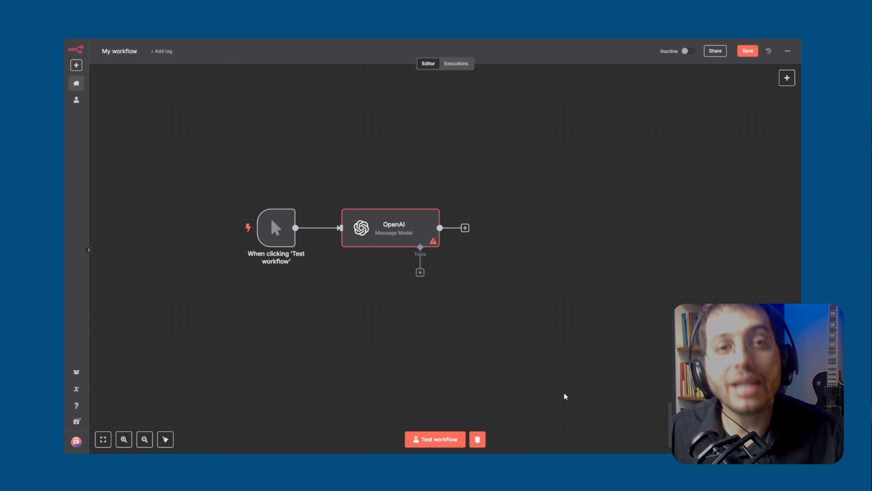
Reopen the OpenAI node's parameters and check the available credentials without changing the selected one
{"action": "left_click", "coordinate": [404, 235]}
{"action": "double_click", "coordinate": [403, 234]}
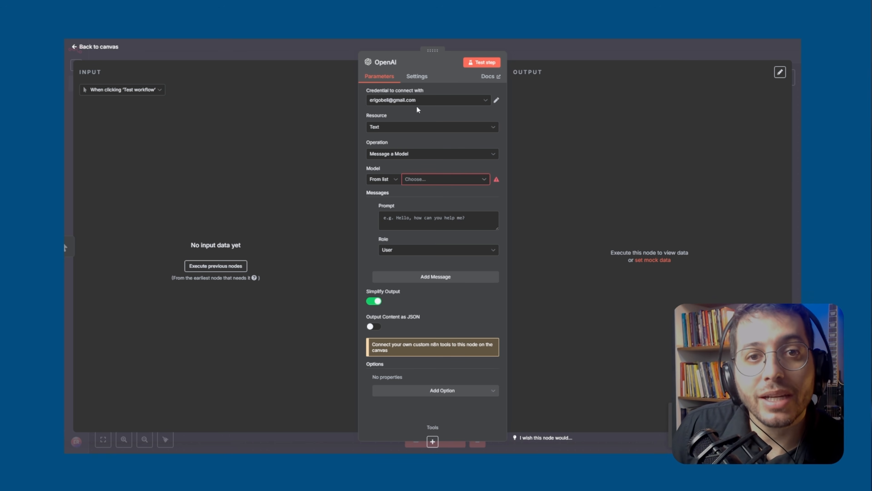
{"action": "left_click", "coordinate": [421, 100]}
{"action": "left_click", "coordinate": [421, 100]}
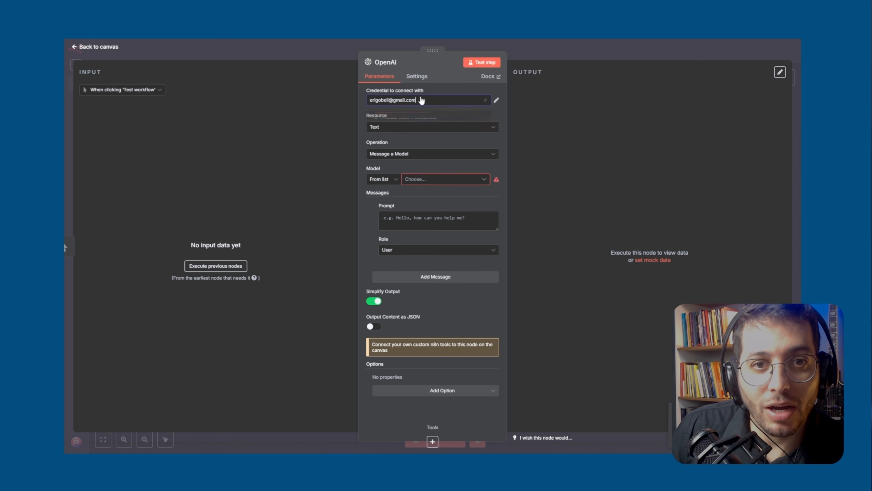
{"action": "left_click", "coordinate": [421, 100]}
{"action": "left_click", "coordinate": [422, 100]}
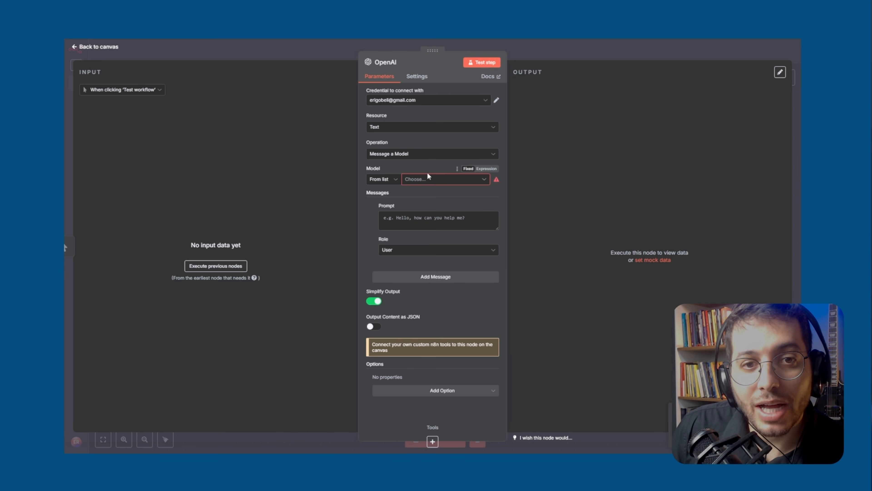
Search the model list for "4o-mi" and choose GPT-4O-MINI as the OpenAI node's model
{"action": "left_click", "coordinate": [432, 182]}
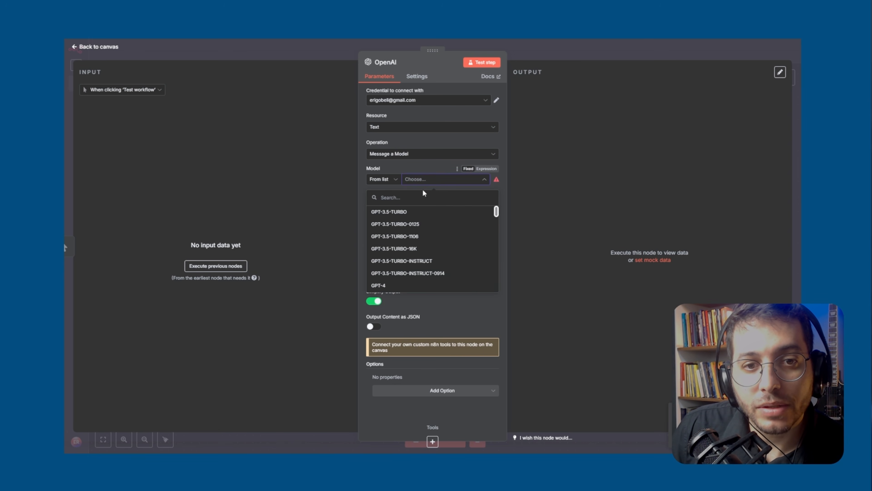
{"action": "type", "text": "4"}
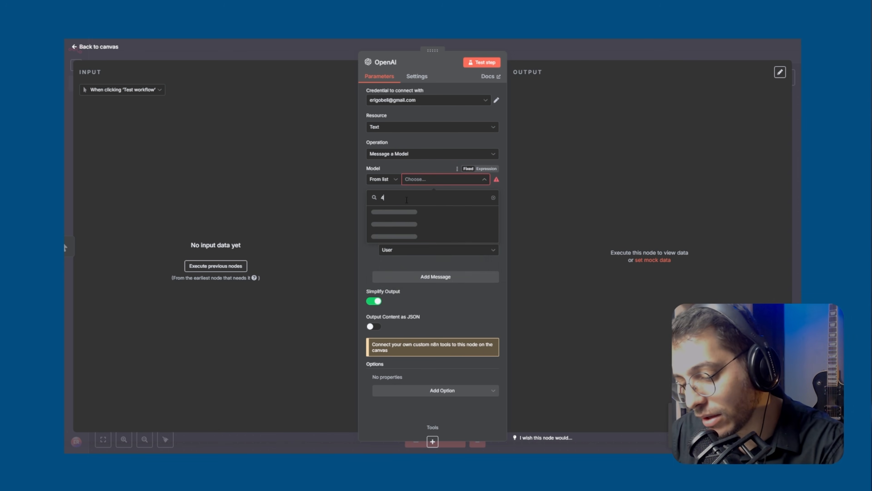
{"action": "type", "text": "o-mi"}
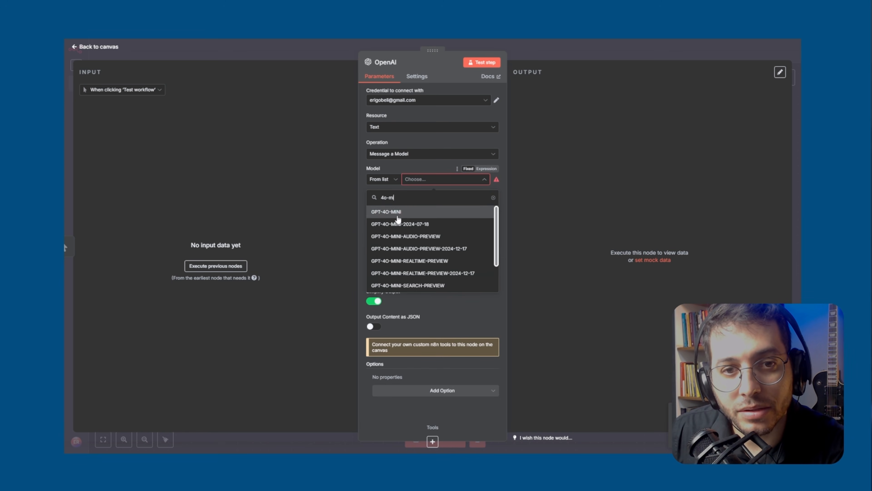
{"action": "left_click", "coordinate": [399, 211]}
Enter the prompt "Oi, tudo bem? Eu sou de são paulo e você?" and test the OpenAI step
{"action": "left_click", "coordinate": [401, 220]}
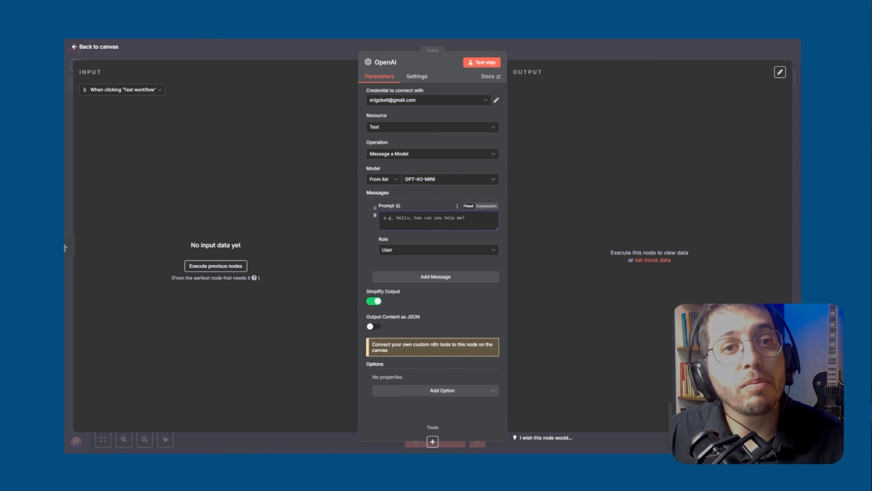
{"action": "type", "text": "q"}
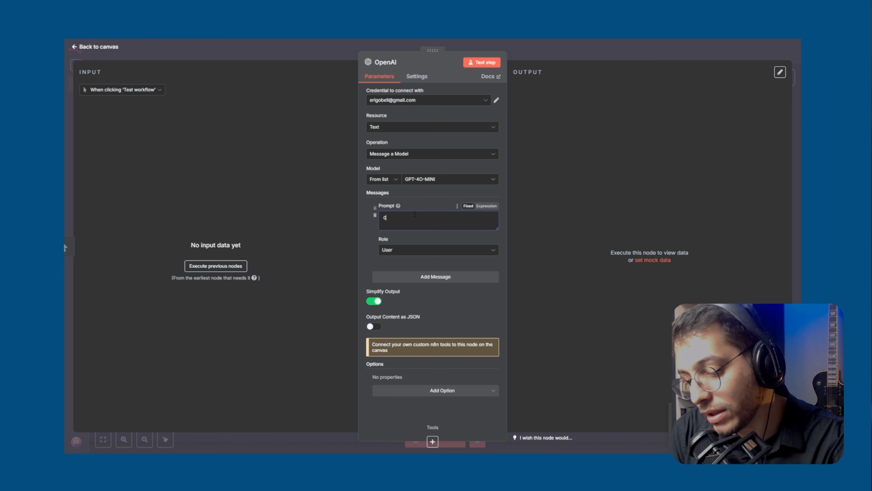
{"action": "type", "text": "i, tudo bem? Eu sou de são pau"}
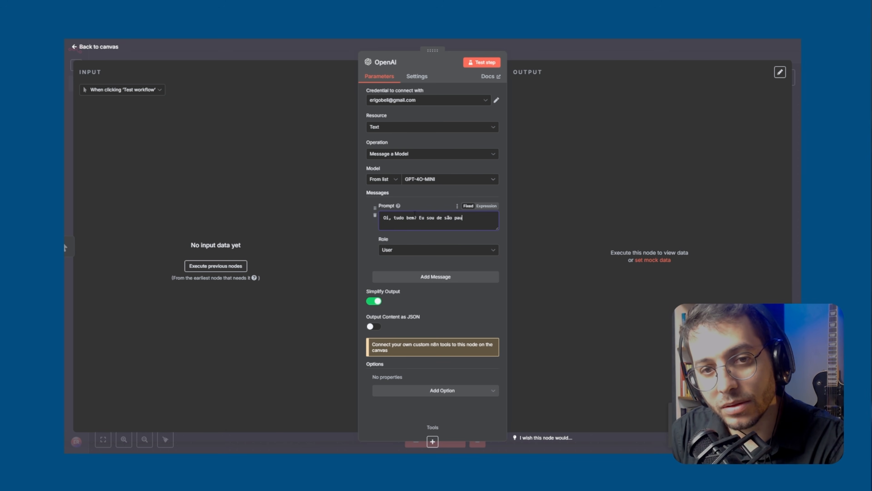
{"action": "type", "text": "ki"}
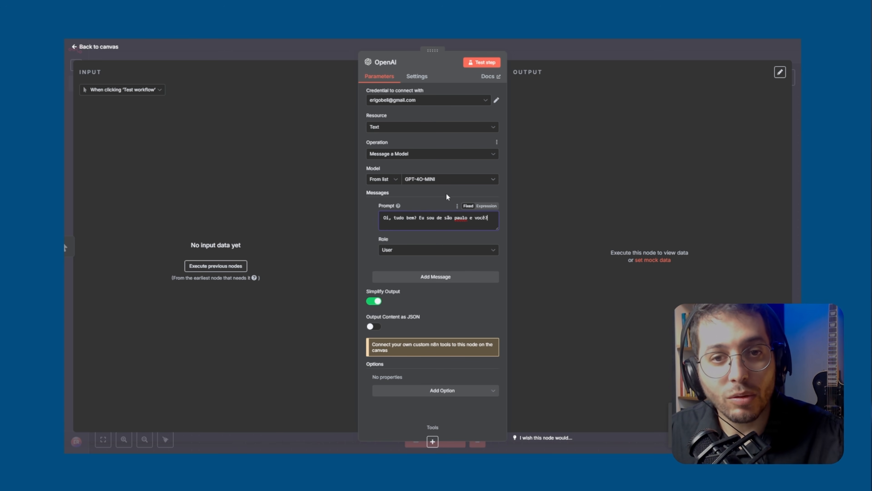
{"action": "left_click", "coordinate": [482, 63]}
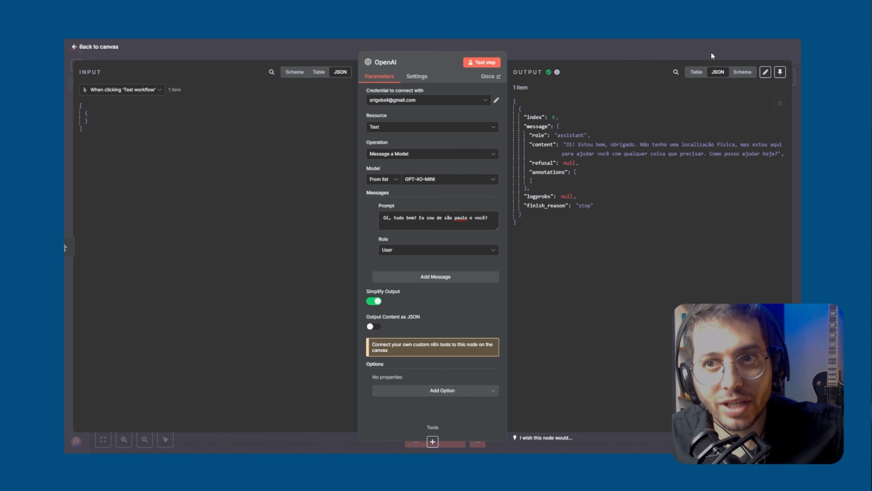
Compare the OpenAI output in the table, JSON and schema views, leave it in JSON, and return to the canvas
{"action": "left_click", "coordinate": [692, 77]}
{"action": "left_click", "coordinate": [718, 73]}
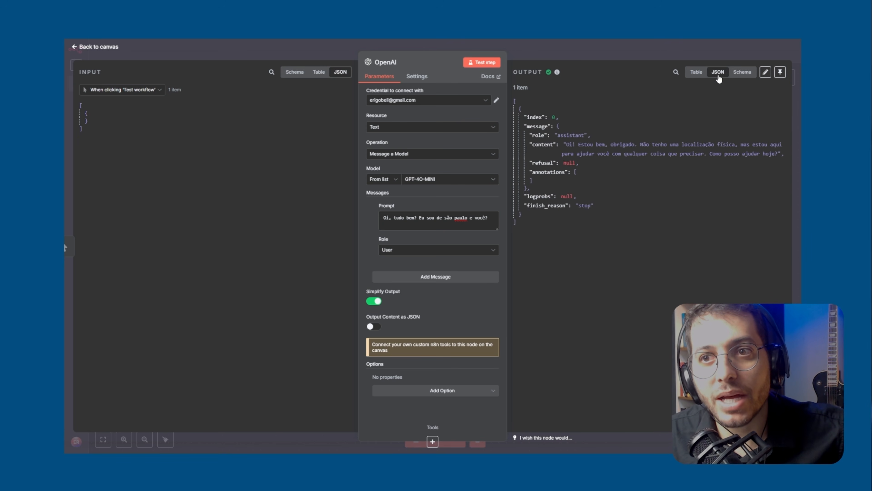
{"action": "left_click", "coordinate": [735, 75]}
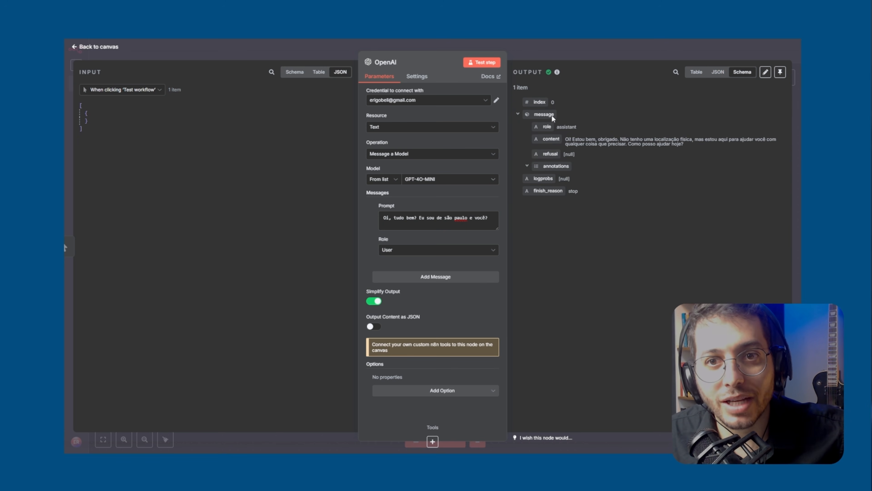
{"action": "left_click", "coordinate": [718, 72]}
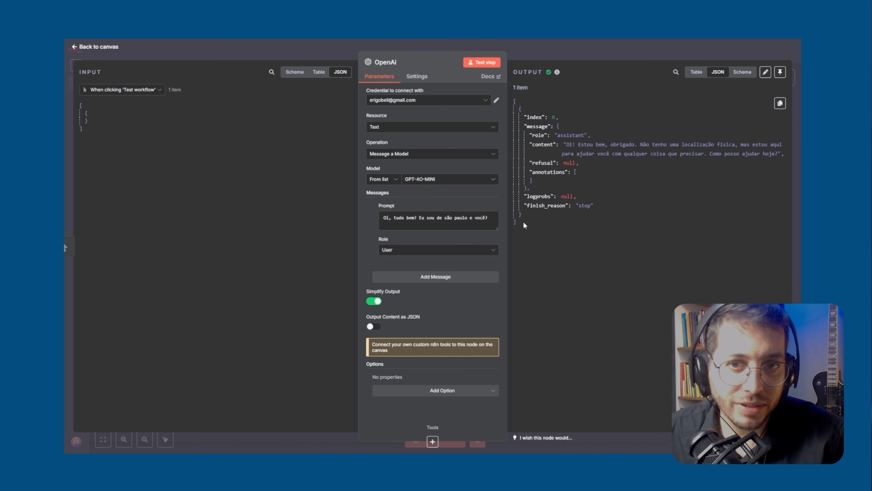
{"action": "left_click", "coordinate": [541, 54]}
Test the whole workflow from its manual trigger and check the OpenAI node's new output
{"action": "mouse_move", "coordinate": [296, 206]}
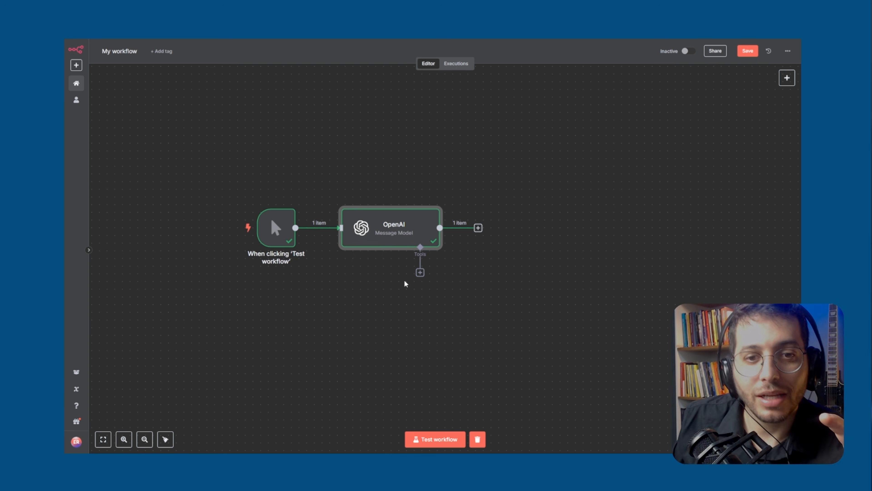
{"action": "mouse_move", "coordinate": [298, 258]}
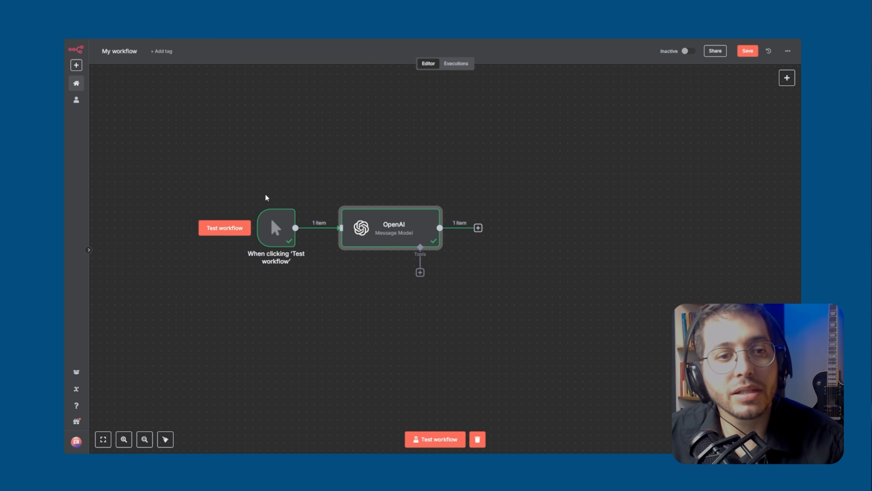
{"action": "left_click", "coordinate": [226, 228]}
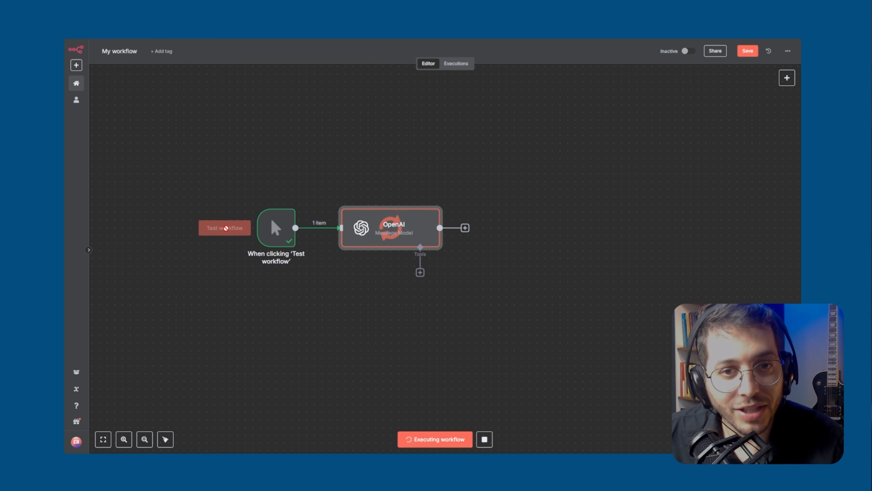
{"action": "double_click", "coordinate": [386, 222]}
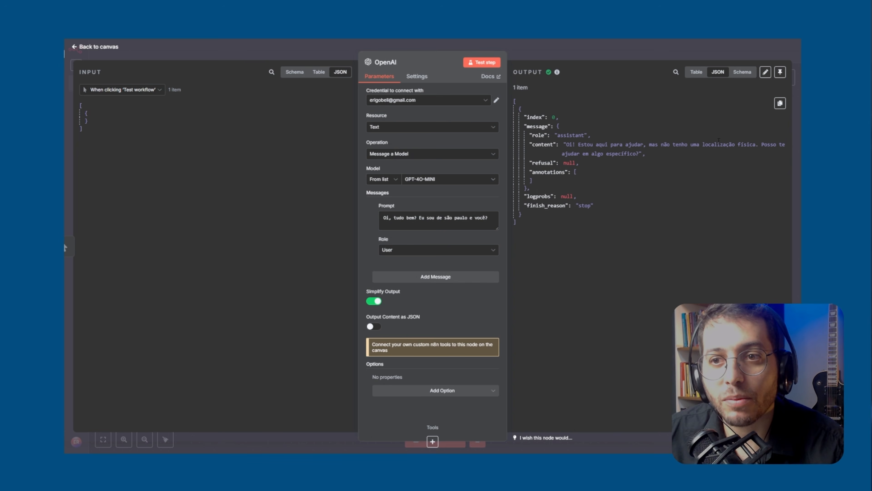
{"action": "left_click", "coordinate": [561, 54]}
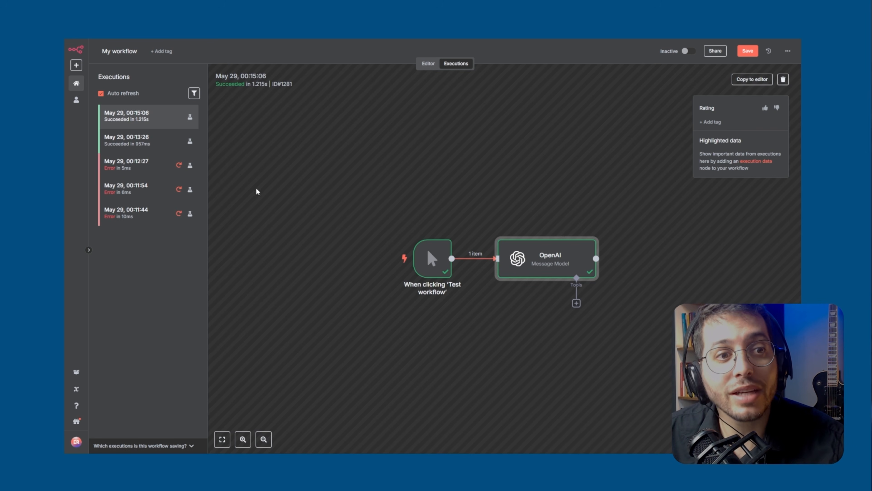
Examine the OpenAI node's output in the two successful runs of the execution history, and return to the editor
{"action": "left_click", "coordinate": [145, 151]}
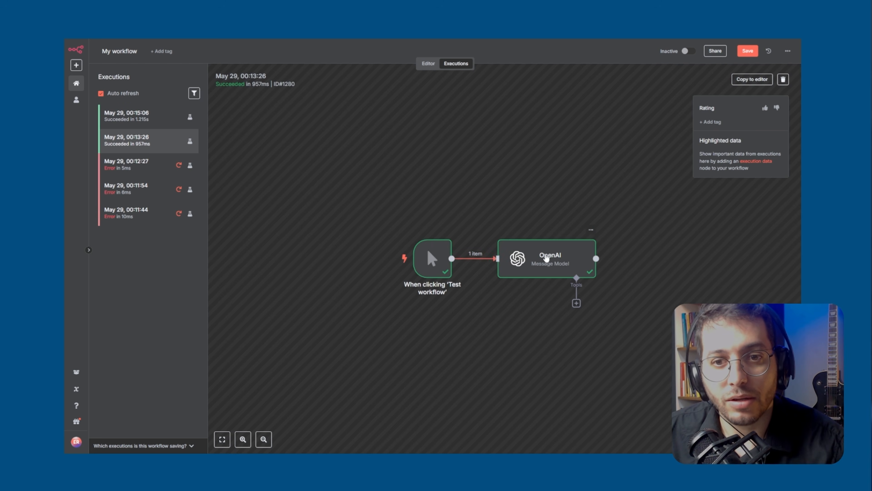
{"action": "double_click", "coordinate": [546, 255]}
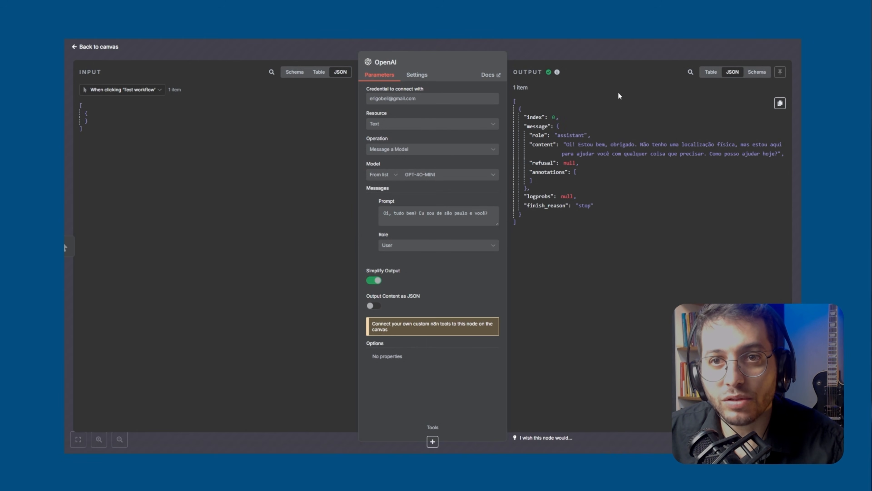
{"action": "key", "text": "Escape"}
{"action": "left_click", "coordinate": [150, 119]}
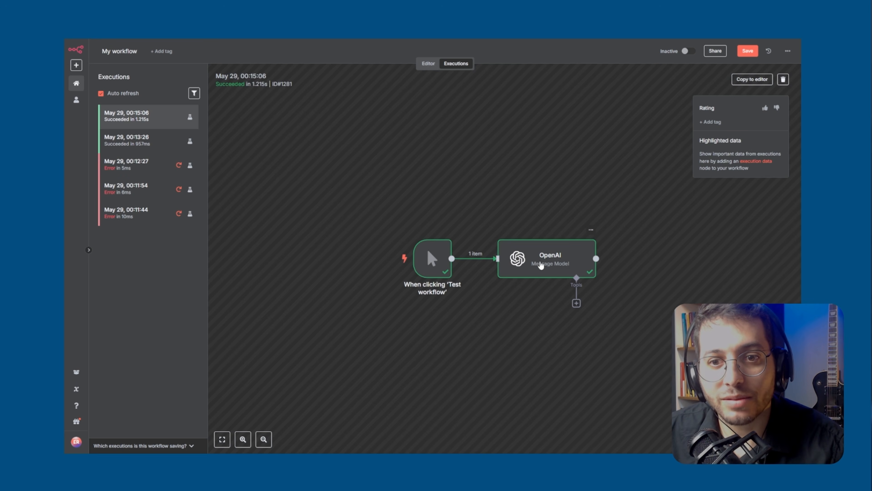
{"action": "double_click", "coordinate": [544, 263]}
{"action": "left_click", "coordinate": [584, 52]}
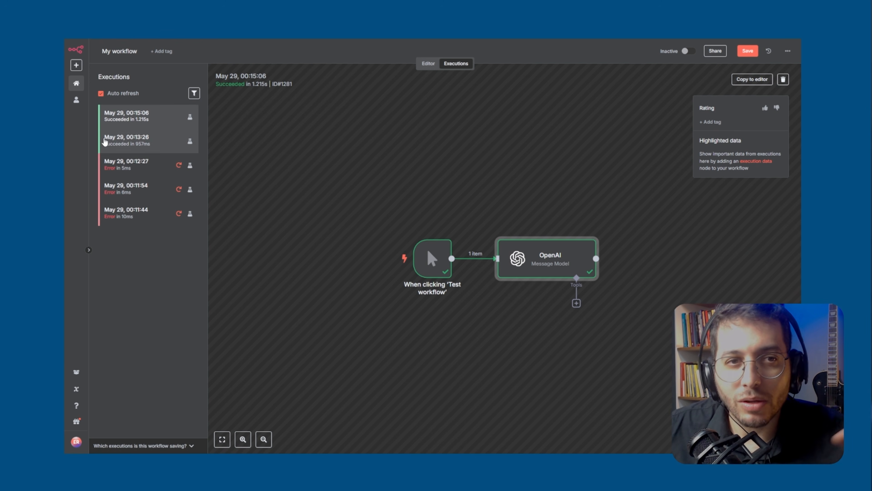
{"action": "left_click", "coordinate": [428, 64]}
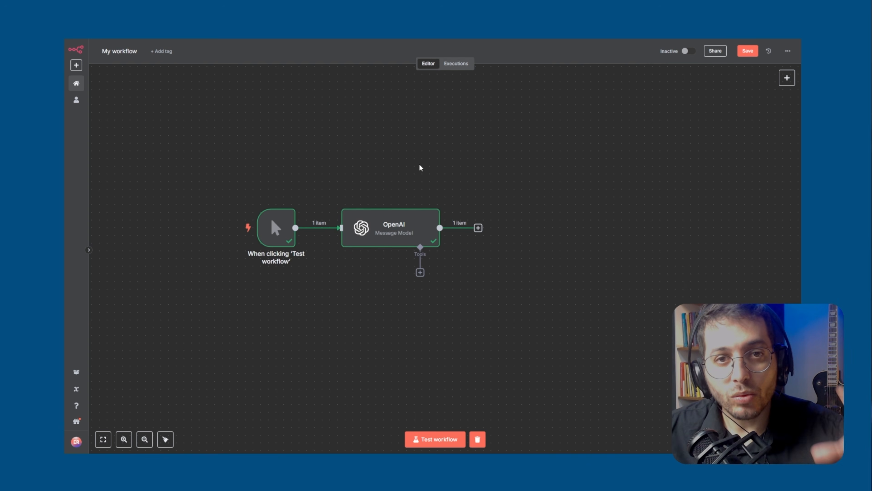
Shift the OpenAI node slightly to the right on the canvas and deselect it
{"action": "left_click", "coordinate": [375, 235]}
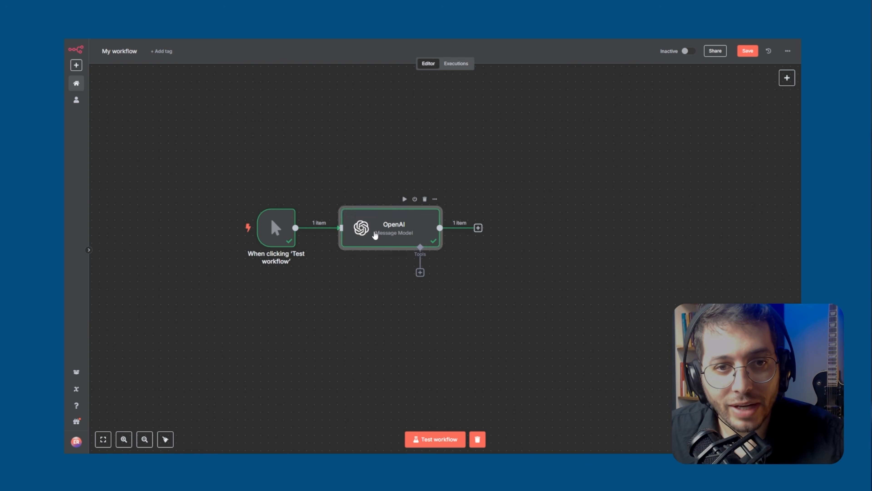
{"action": "left_click_drag", "start_coordinate": [375, 235], "coordinate": [383, 235]}
{"action": "left_click", "coordinate": [497, 247]}
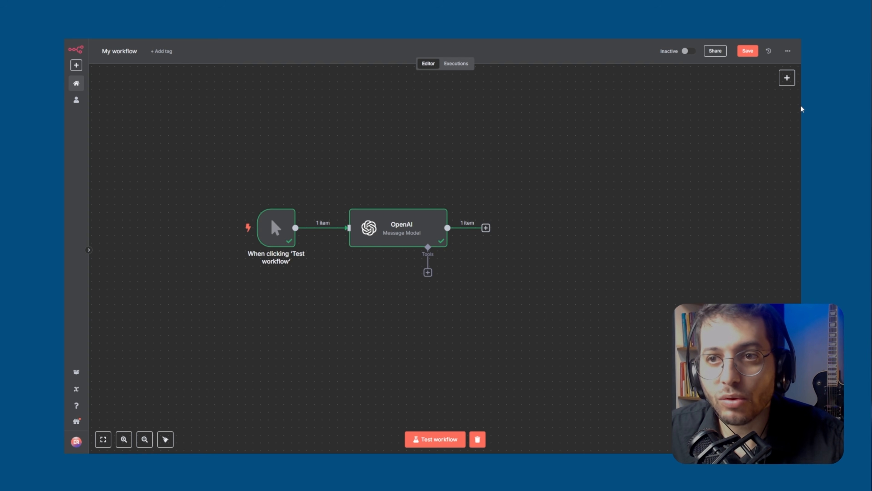
Search the nodes for "google" and add the Google Sheets "Create spreadsheet" action
{"action": "left_click", "coordinate": [787, 78]}
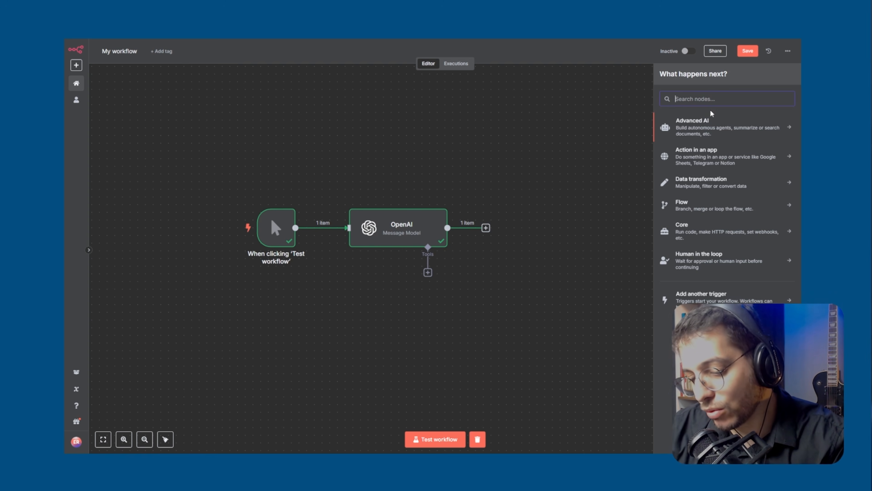
{"action": "type", "text": "google"}
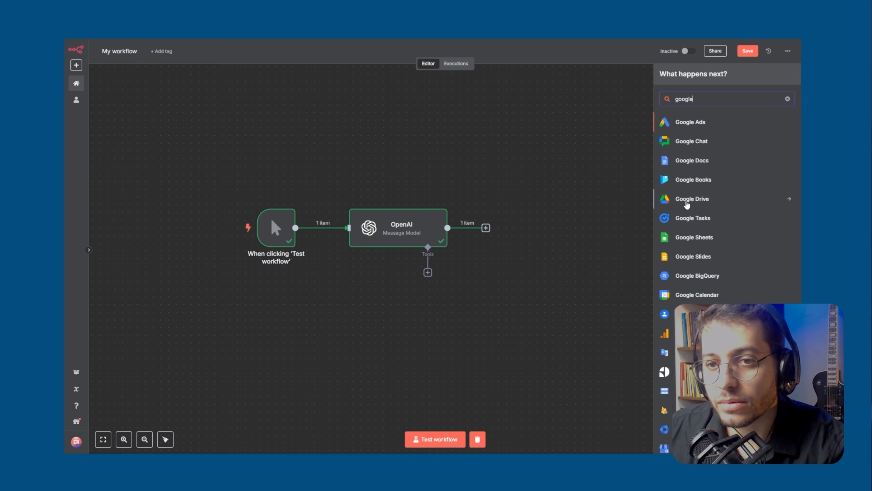
{"action": "left_click", "coordinate": [700, 241]}
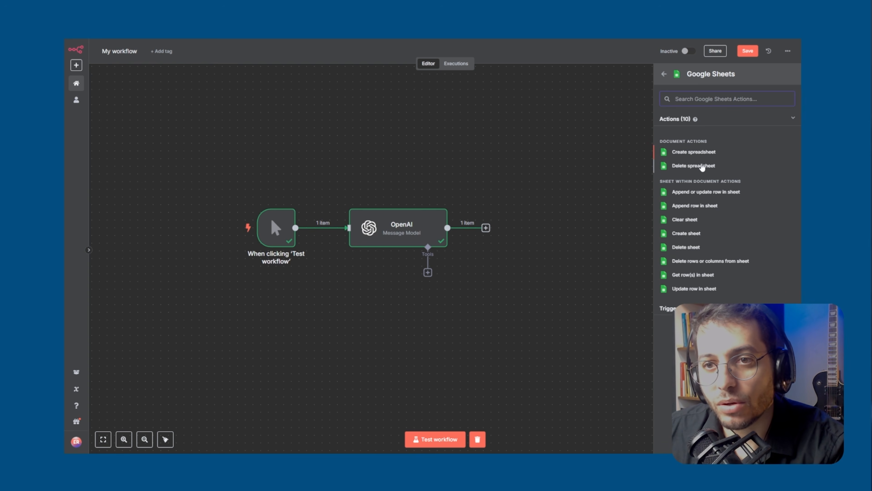
{"action": "left_click", "coordinate": [697, 152]}
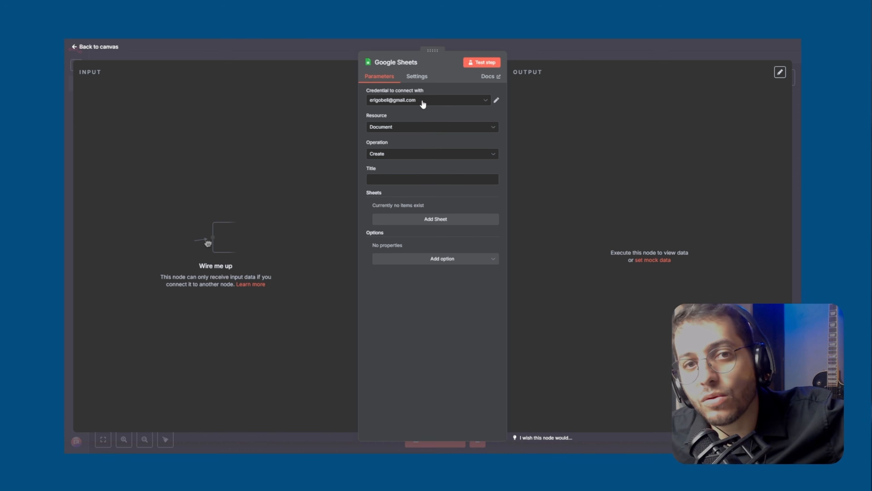
Keep the Google Sheets node on Document and Create, title the spreadsheet "Teste", and return to the canvas
{"action": "left_click", "coordinate": [389, 135]}
{"action": "left_click", "coordinate": [393, 145]}
{"action": "left_click", "coordinate": [390, 154]}
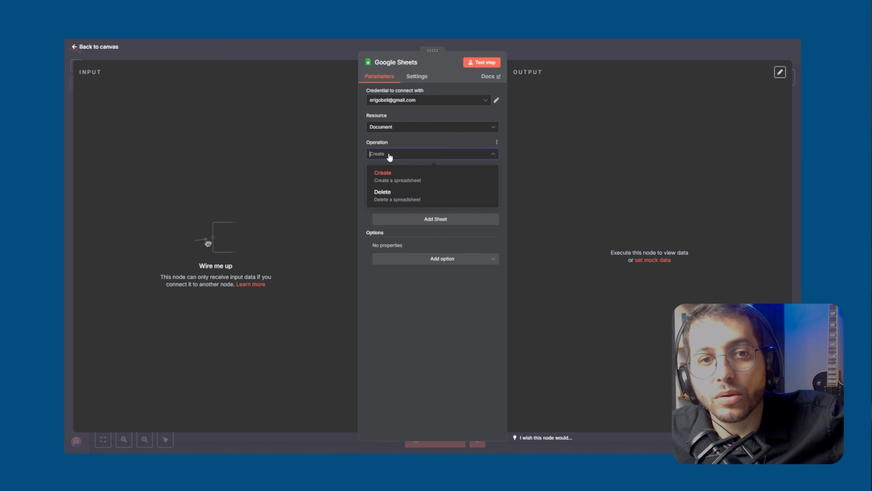
{"action": "left_click", "coordinate": [385, 176]}
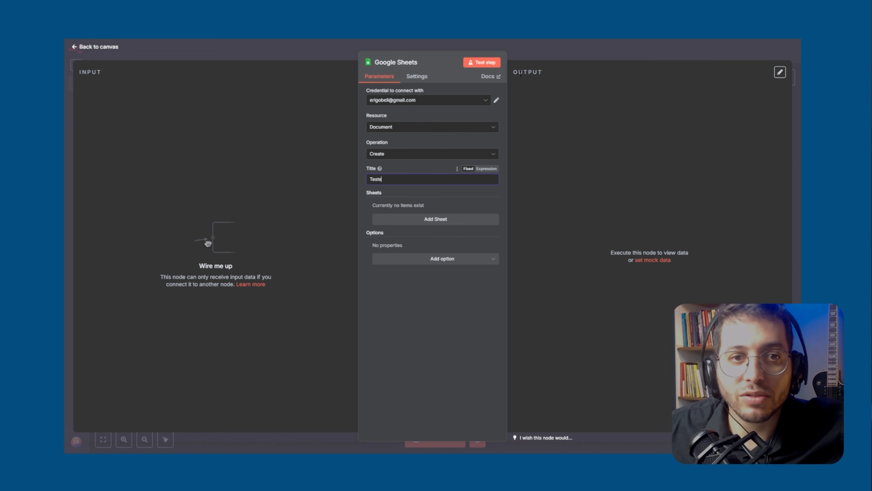
{"action": "left_click", "coordinate": [526, 50]}
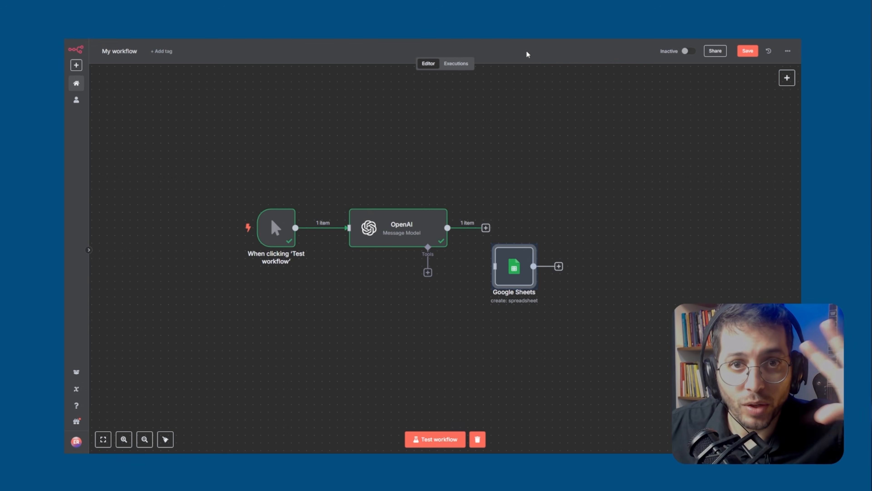
Line up the Google Sheets node to the right of OpenAI and connect OpenAI's output to it, checking its input data before and after
{"action": "left_click_drag", "start_coordinate": [504, 282], "coordinate": [541, 235]}
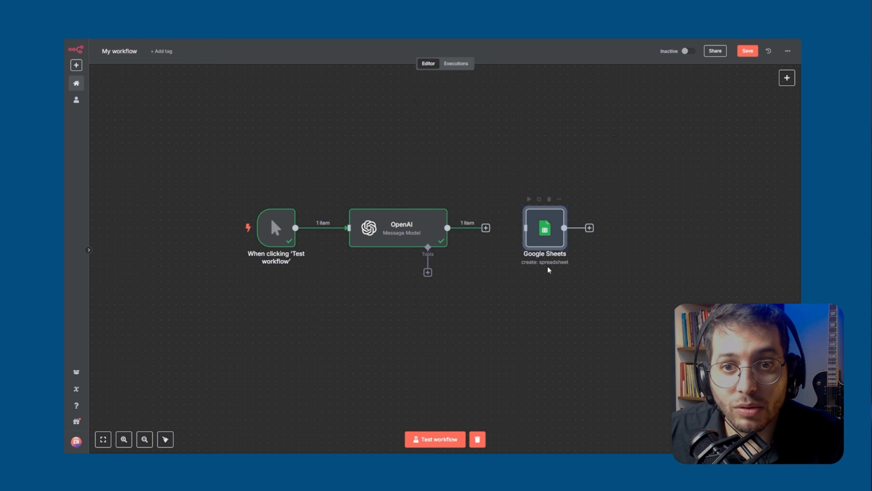
{"action": "double_click", "coordinate": [546, 229]}
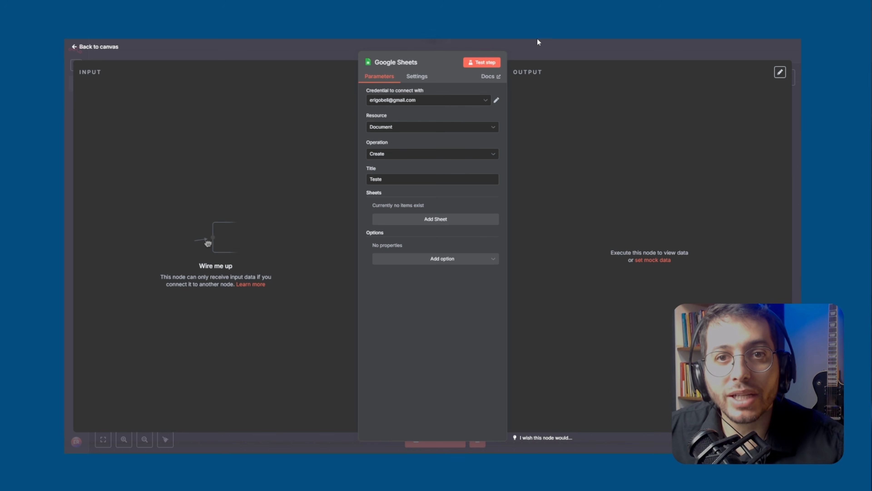
{"action": "left_click", "coordinate": [544, 46]}
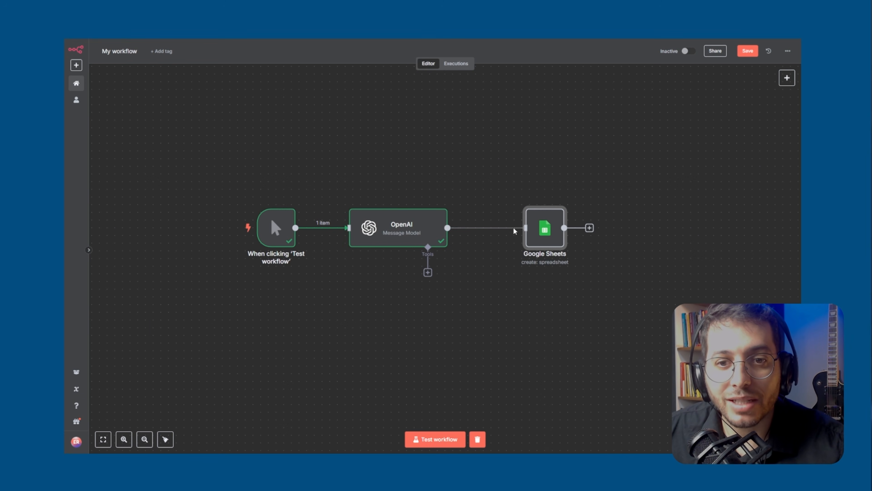
{"action": "double_click", "coordinate": [538, 230]}
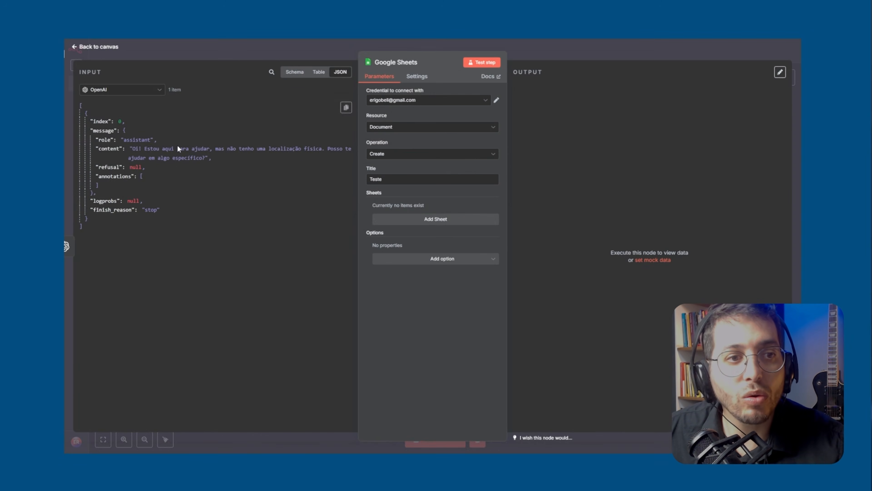
{"action": "left_click", "coordinate": [529, 45]}
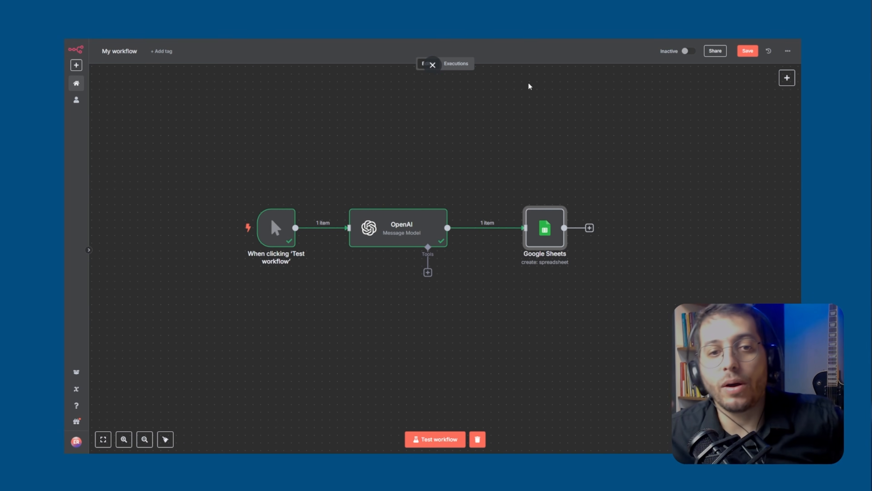
Move the Google Sheets node slightly closer to OpenAI and review its available input sources, keeping OpenAI as the source
{"action": "left_click_drag", "start_coordinate": [546, 230], "coordinate": [531, 231]}
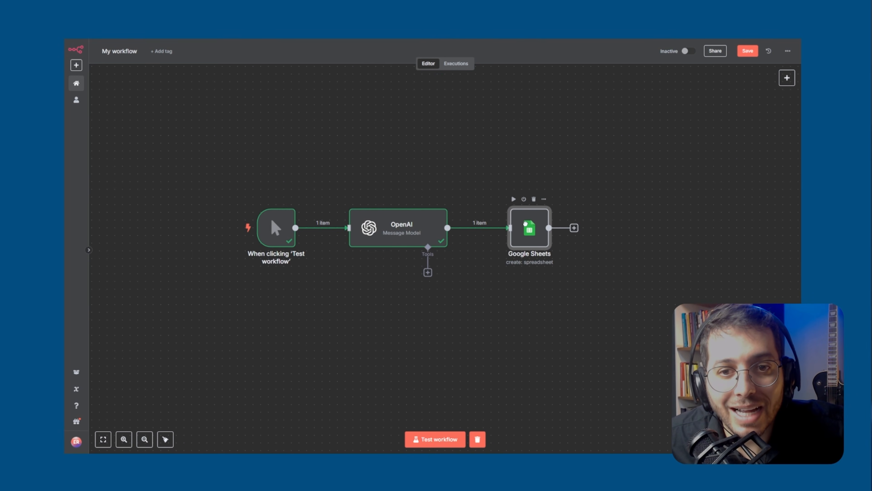
{"action": "double_click", "coordinate": [527, 234]}
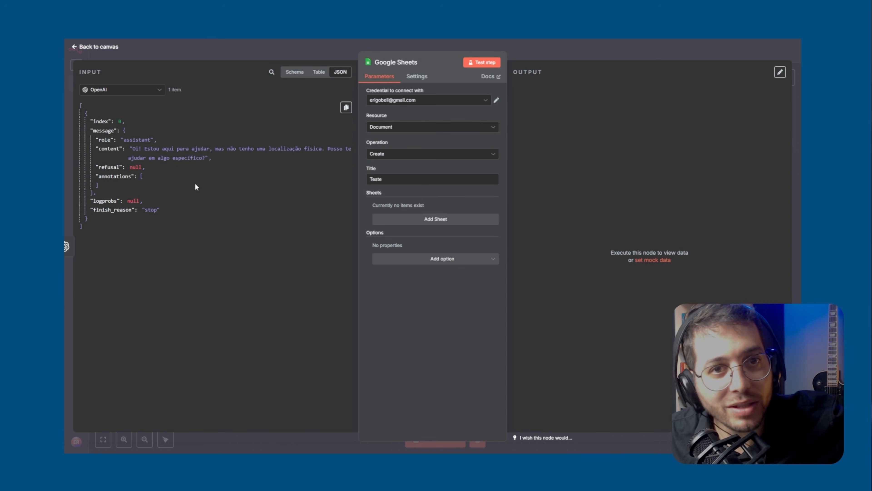
{"action": "left_click", "coordinate": [152, 92]}
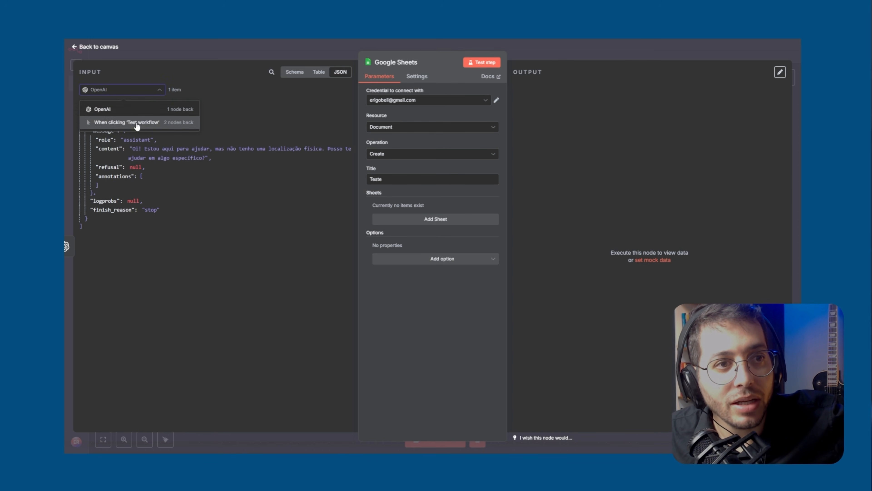
{"action": "left_click", "coordinate": [170, 109]}
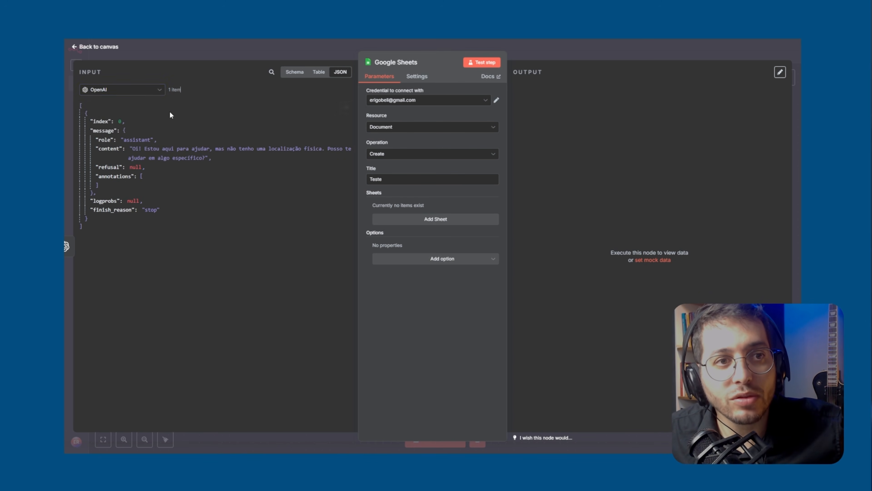
{"action": "left_click", "coordinate": [159, 91]}
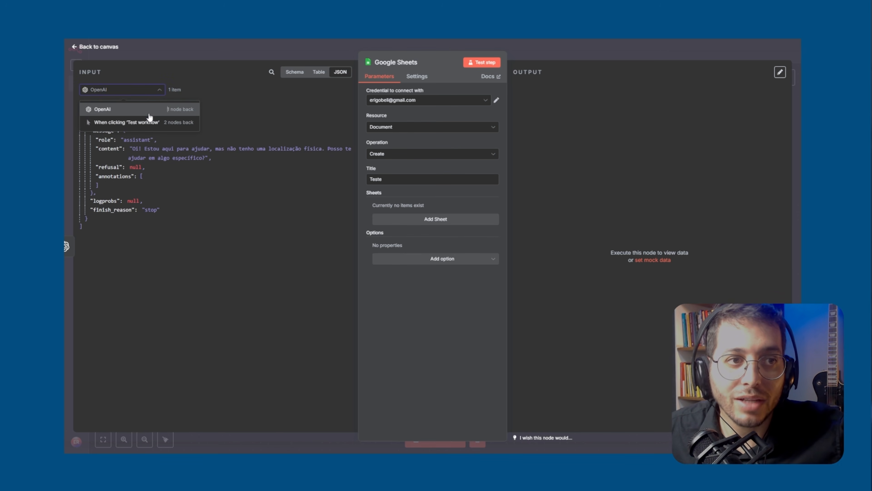
{"action": "left_click", "coordinate": [149, 115]}
{"action": "key", "text": "Escape"}
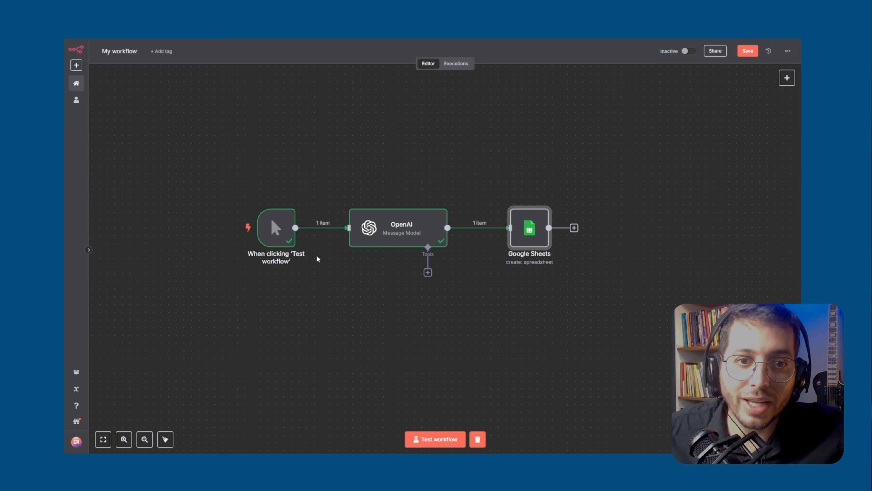
Clear the spreadsheet title in the Google Sheets node and return to the canvas
{"action": "double_click", "coordinate": [532, 240]}
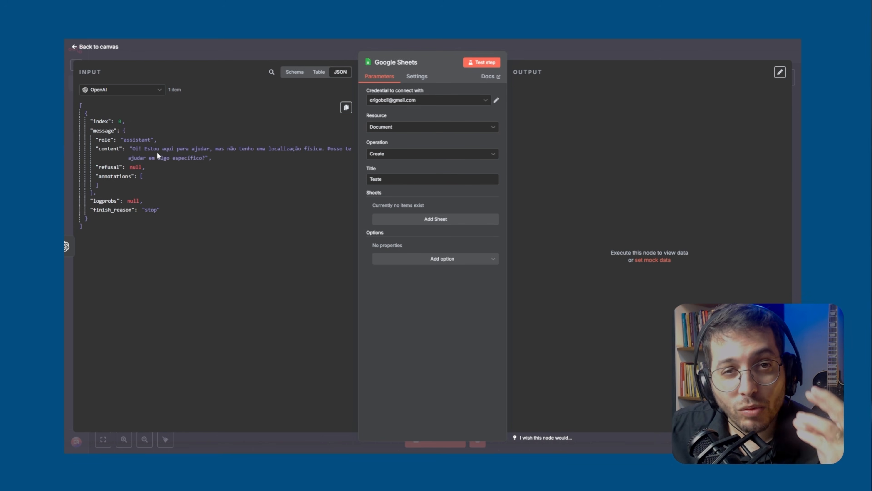
{"action": "left_click_drag", "start_coordinate": [390, 179], "coordinate": [372, 179]}
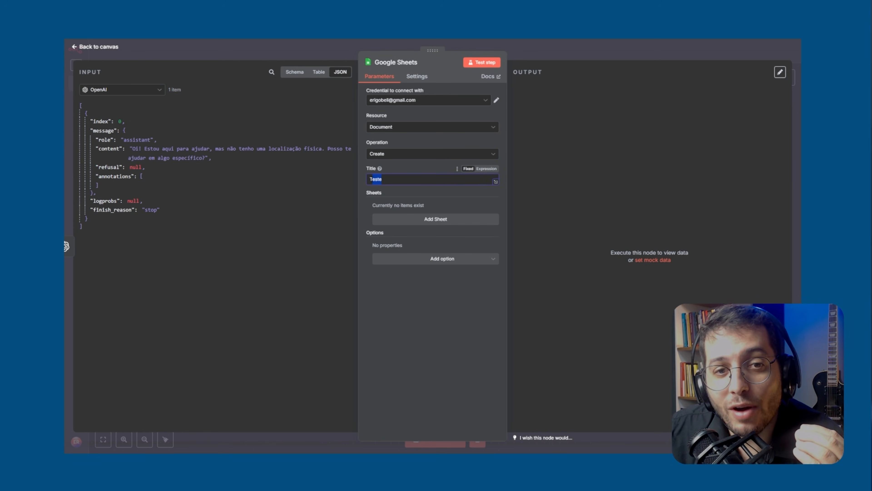
{"action": "key", "text": "BackSpace"}
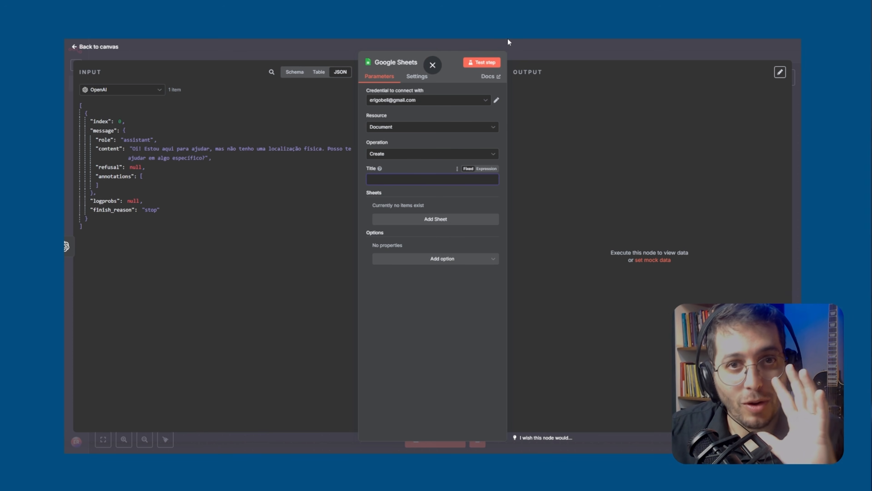
{"action": "left_click", "coordinate": [519, 47]}
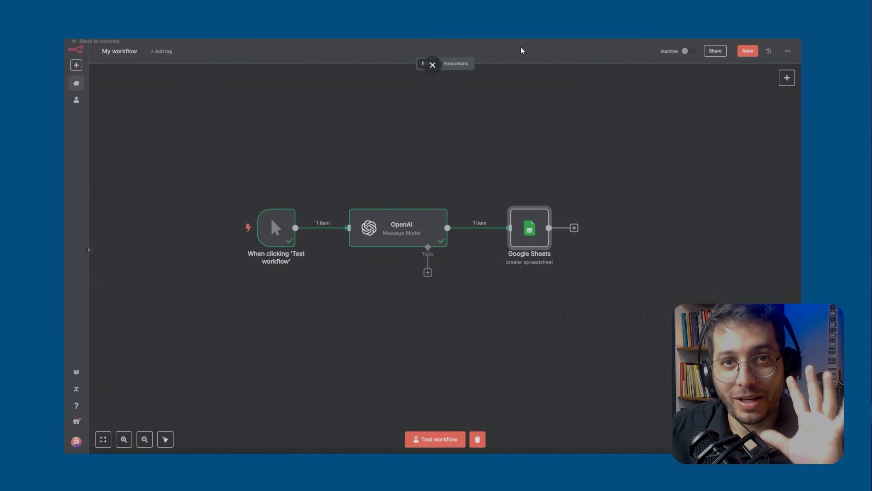
Replace the OpenAI prompt with "Oi, crie um nome criativo para um documento do google docs, será o título do documento." and return to the canvas
{"action": "double_click", "coordinate": [400, 227]}
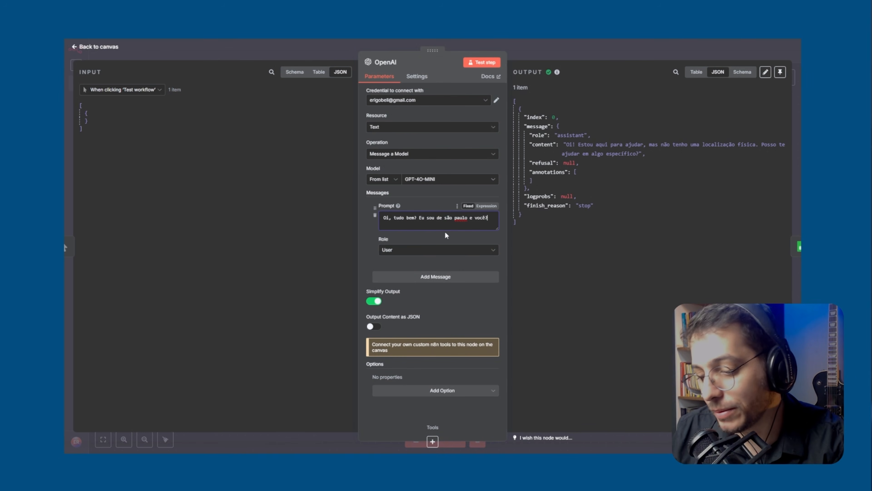
{"action": "key", "text": "ctrl+a"}
{"action": "type", "text": "Oi, "}
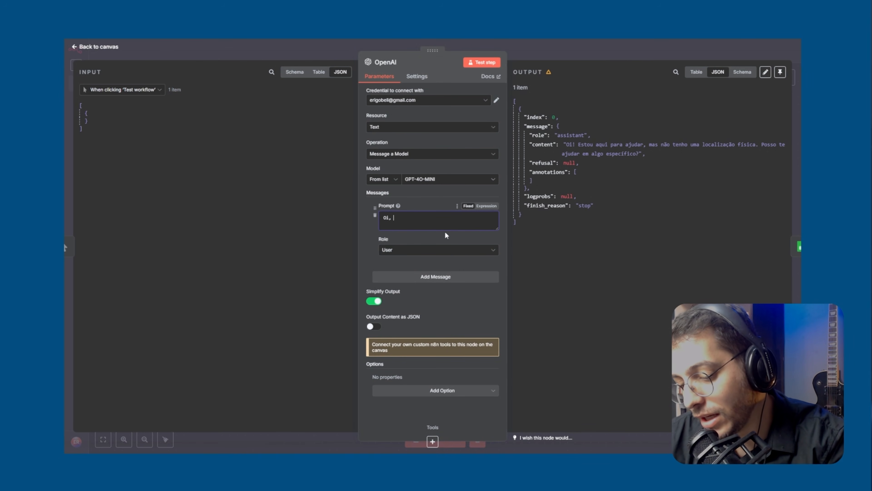
{"action": "type", "text": "crie um nome criativo para um "}
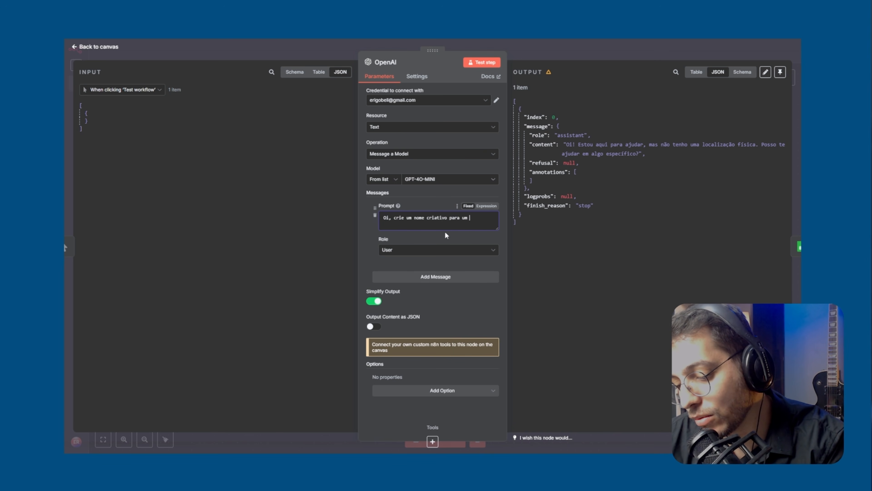
{"action": "type", "text": "documento do go"}
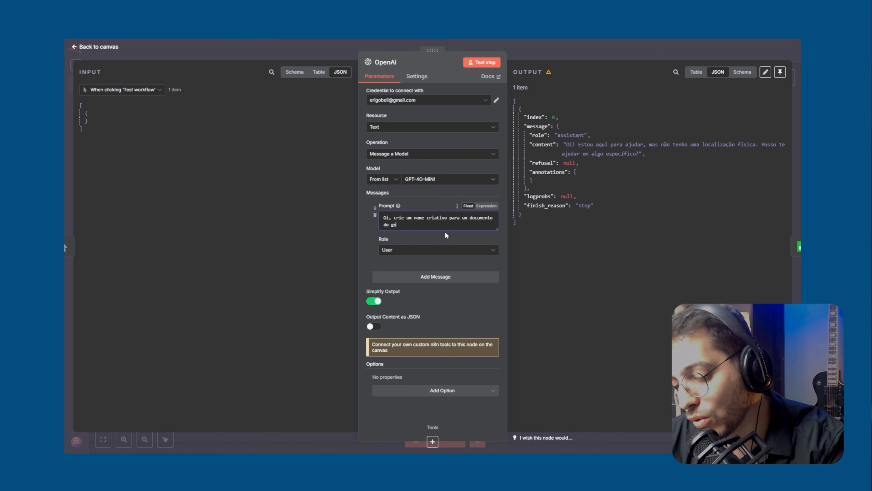
{"action": "type", "text": "ogle docs, será o tít"}
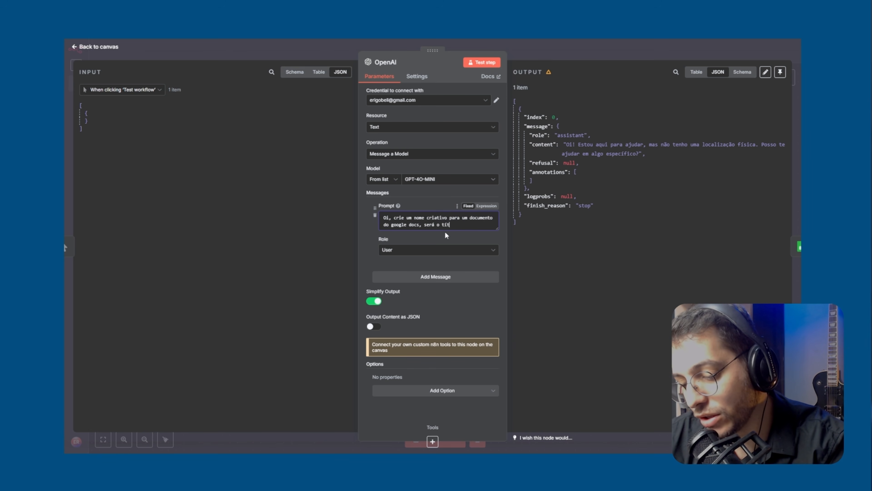
{"action": "type", "text": "ulo do documento."}
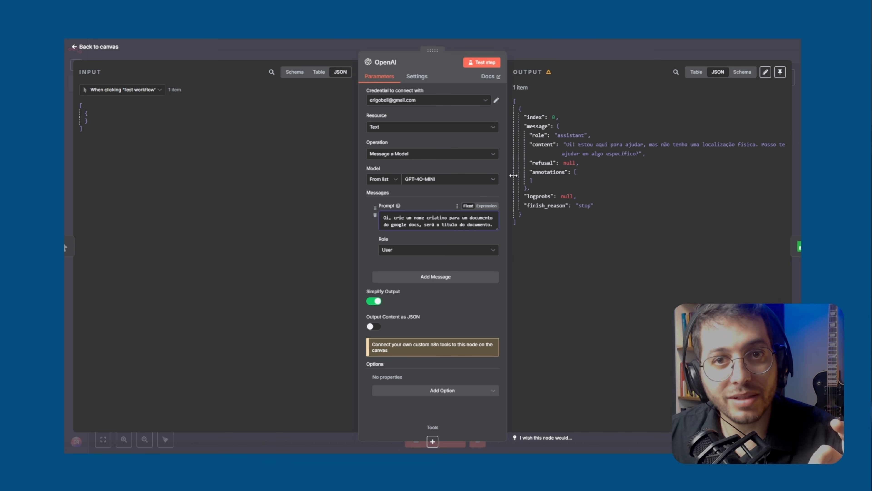
{"action": "left_click", "coordinate": [586, 41]}
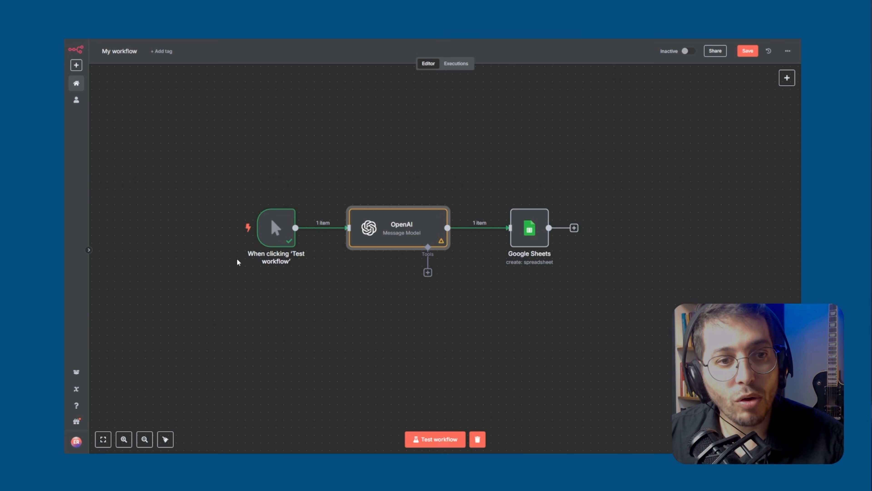
Run the workflow from its manual trigger and open the Google Sheets node to inspect its input and output data
{"action": "left_click", "coordinate": [238, 228]}
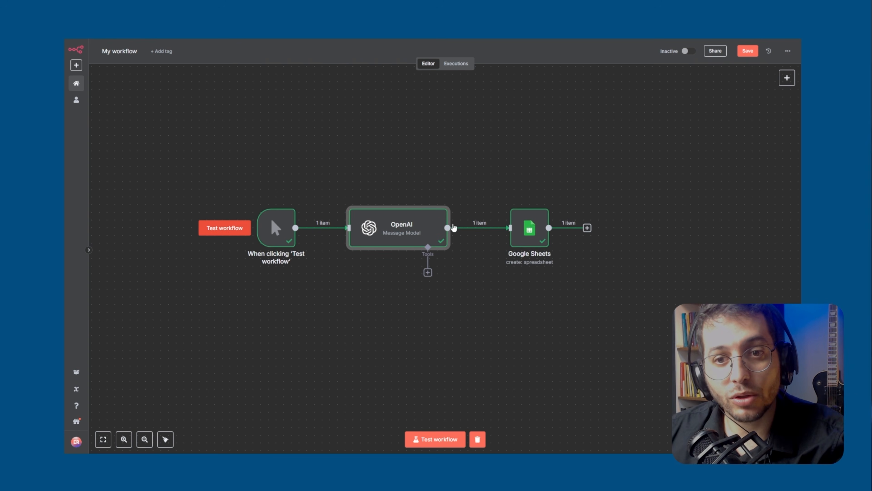
{"action": "left_click", "coordinate": [539, 236]}
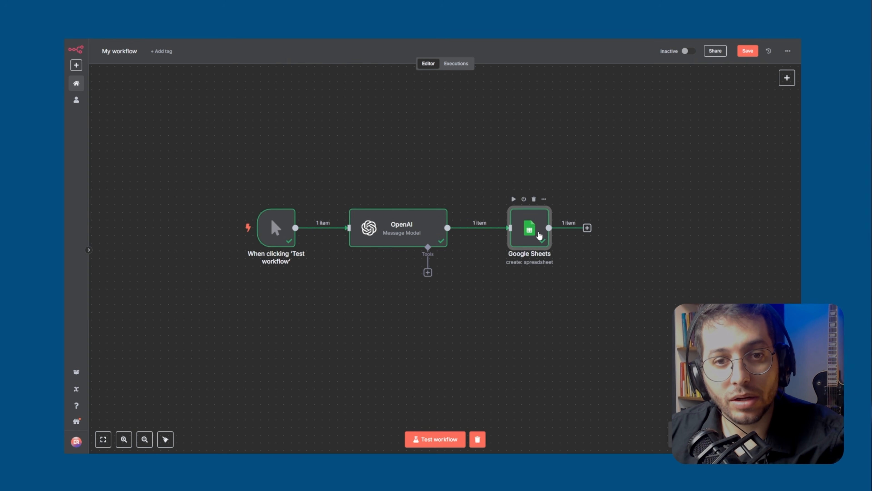
{"action": "double_click", "coordinate": [539, 236]}
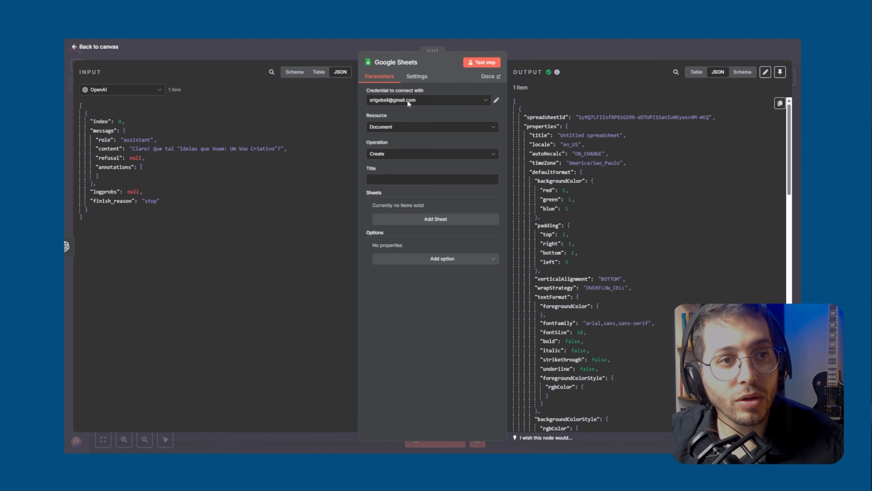
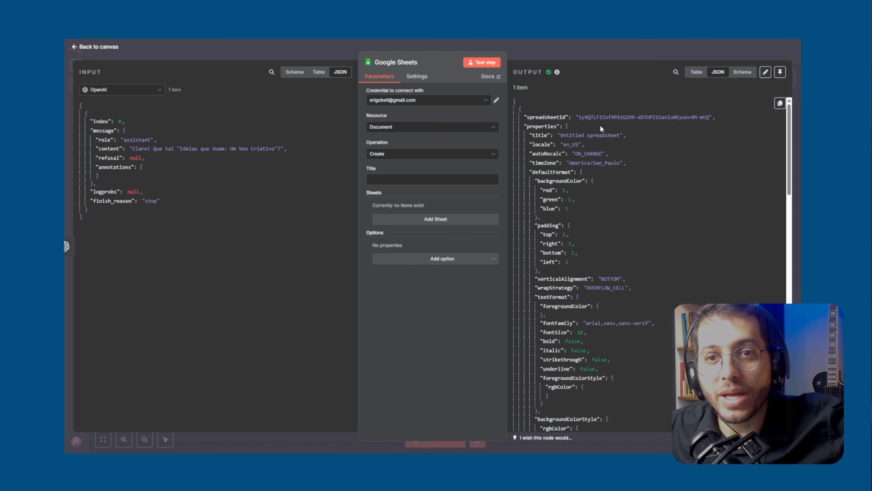
Append "Me retorne só o título." to the OpenAI prompt, test that node alone, and return to the canvas
{"action": "left_click_drag", "start_coordinate": [560, 135], "coordinate": [617, 135]}
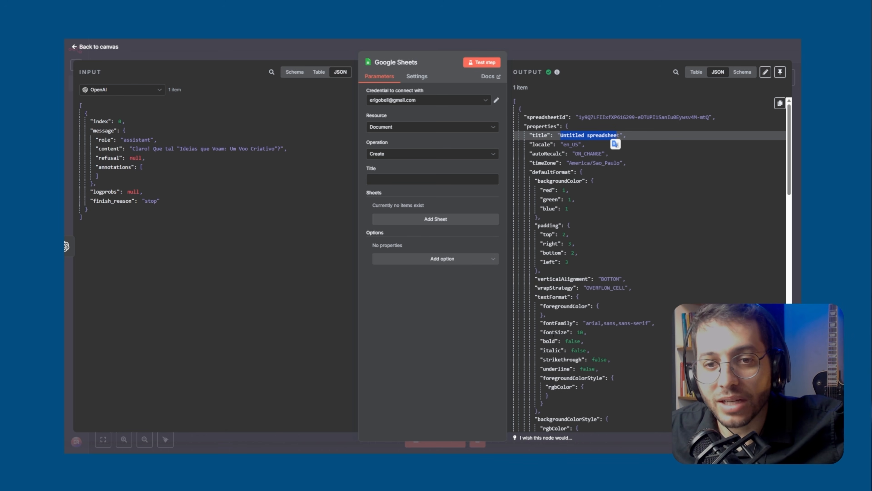
{"action": "left_click", "coordinate": [546, 50]}
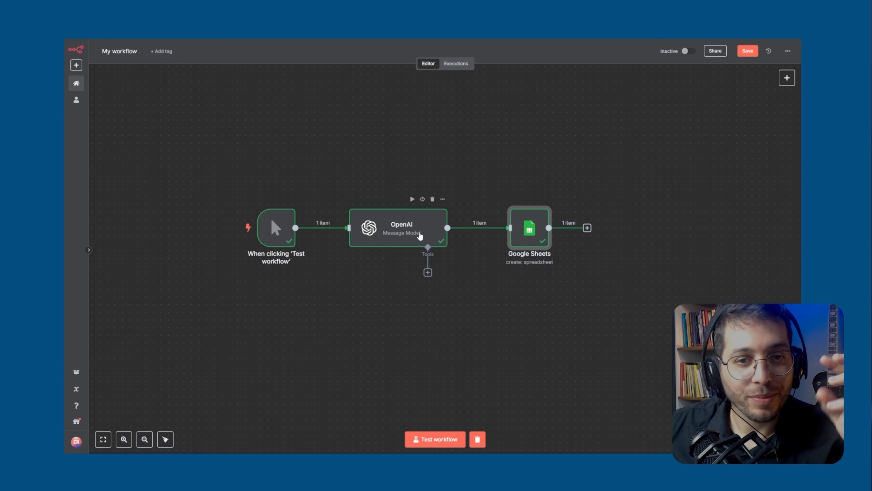
{"action": "double_click", "coordinate": [399, 235]}
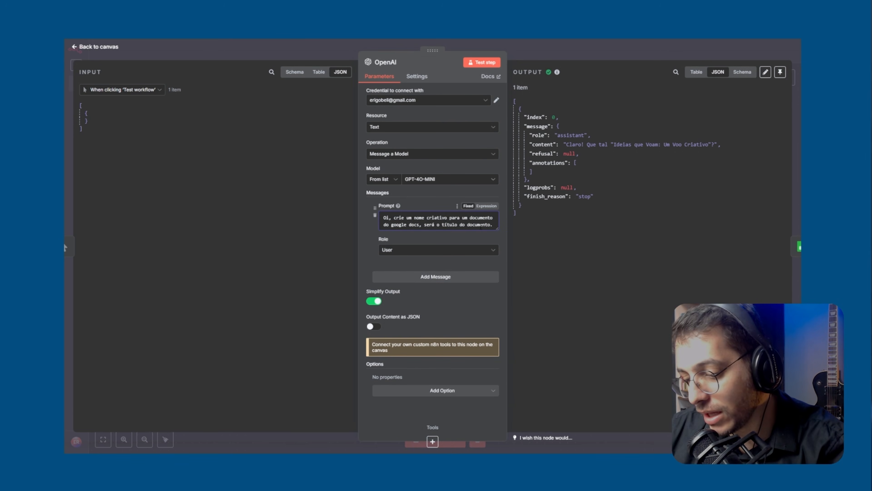
{"action": "type", "text": "Me retorne só o título."}
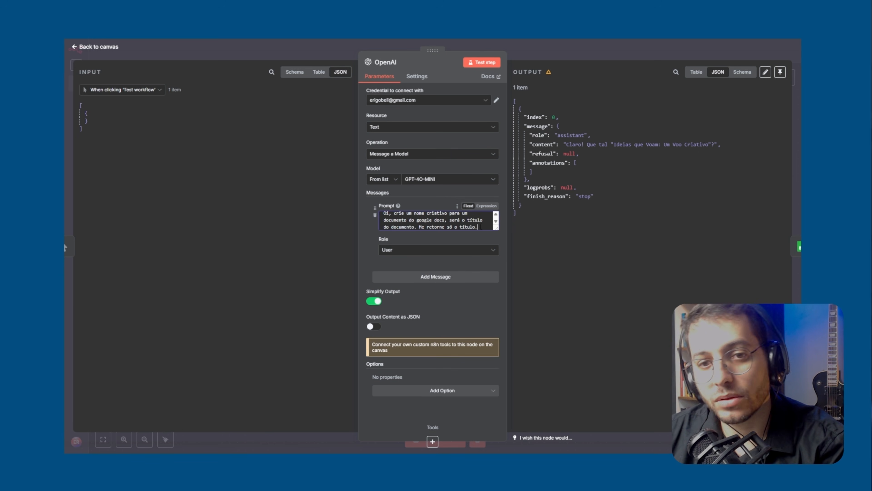
{"action": "left_click", "coordinate": [482, 64]}
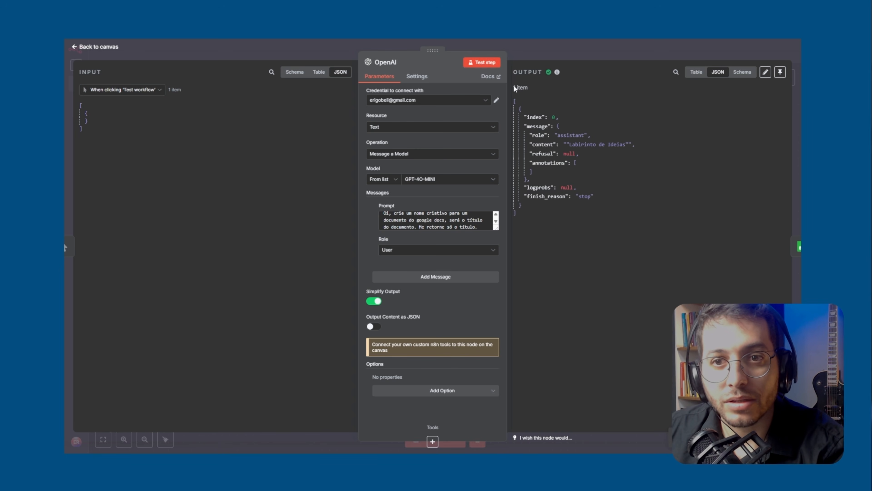
{"action": "left_click", "coordinate": [565, 52]}
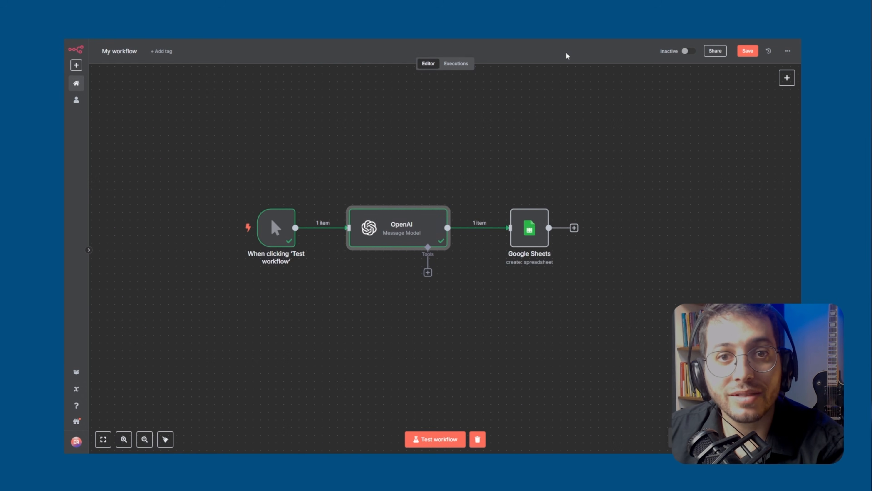
Map OpenAI's message content into the Google Sheets node's Title as {{ $json.message.content }} and compare the expression with the input JSON
{"action": "double_click", "coordinate": [533, 233]}
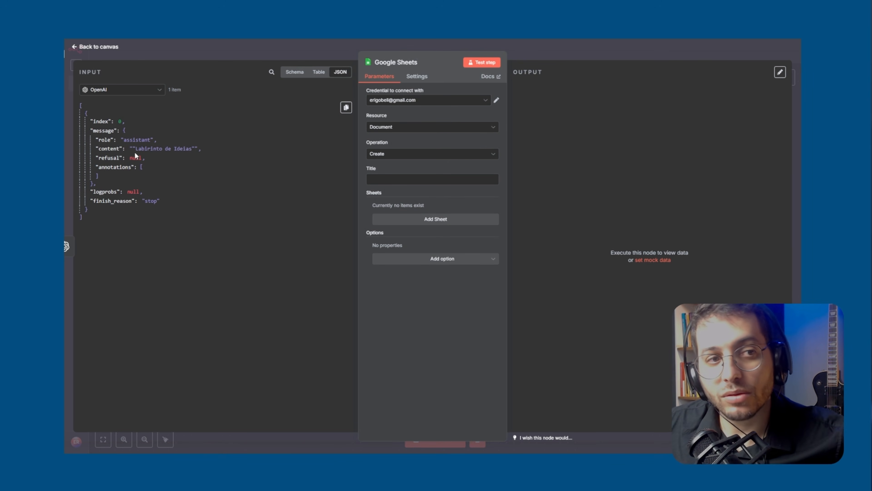
{"action": "left_click_drag", "start_coordinate": [125, 153], "coordinate": [389, 183]}
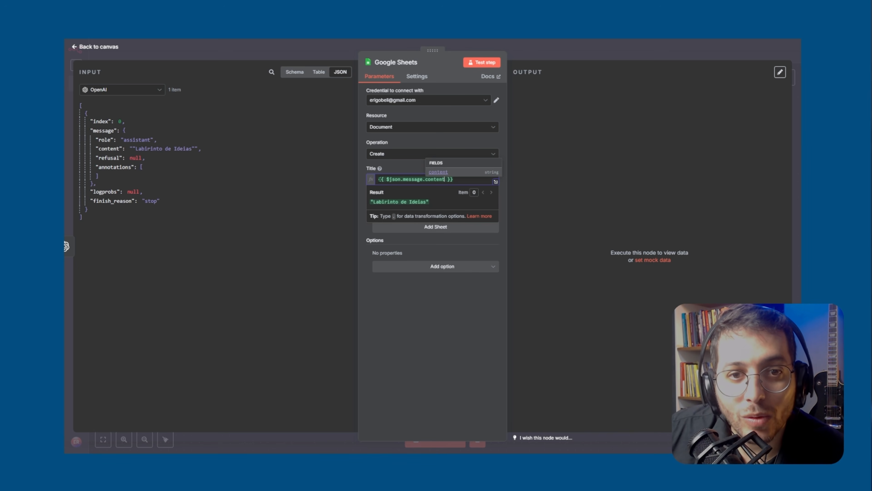
{"action": "left_click_drag", "start_coordinate": [378, 179], "coordinate": [423, 179]}
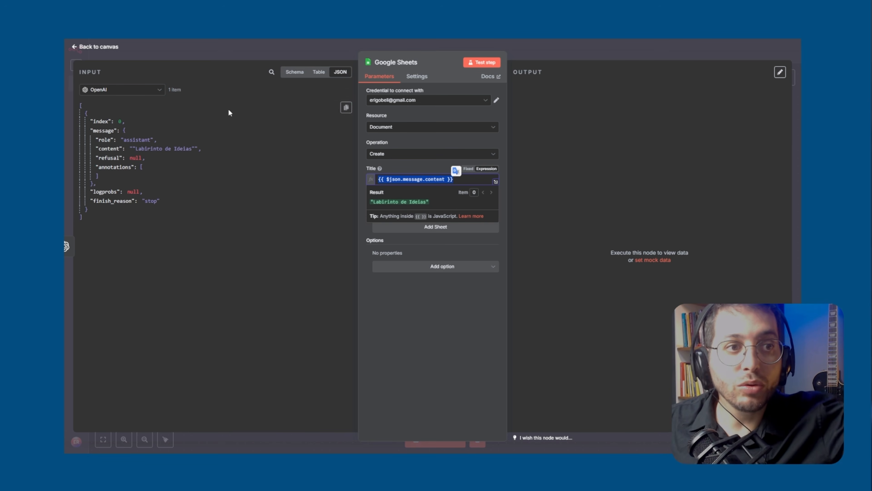
{"action": "double_click", "coordinate": [395, 179]}
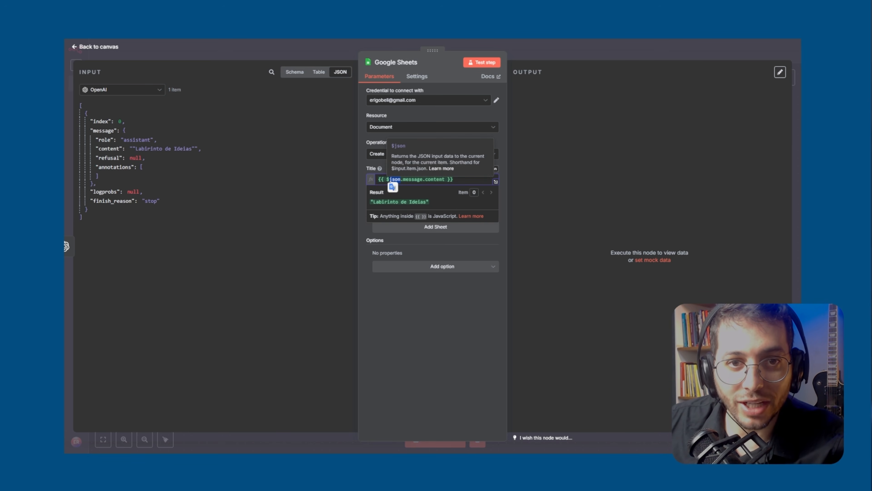
{"action": "left_click", "coordinate": [390, 181]}
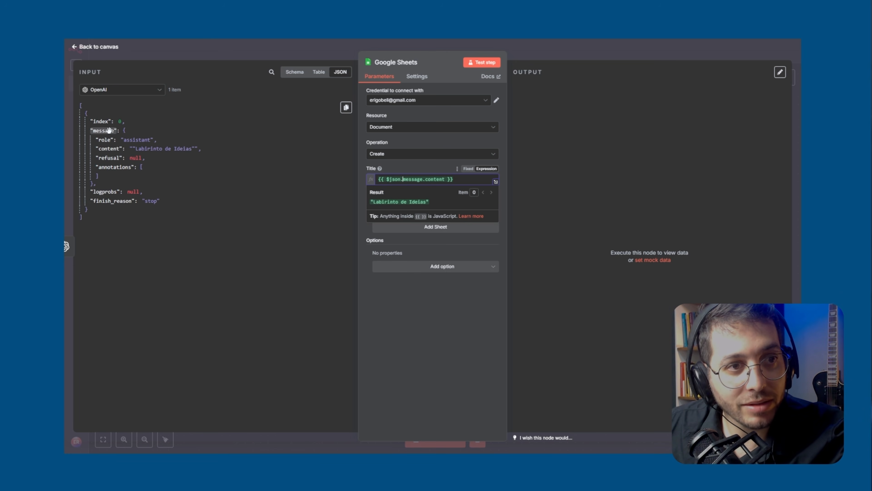
{"action": "left_click_drag", "start_coordinate": [109, 130], "coordinate": [109, 130]}
{"action": "left_click", "coordinate": [118, 148]}
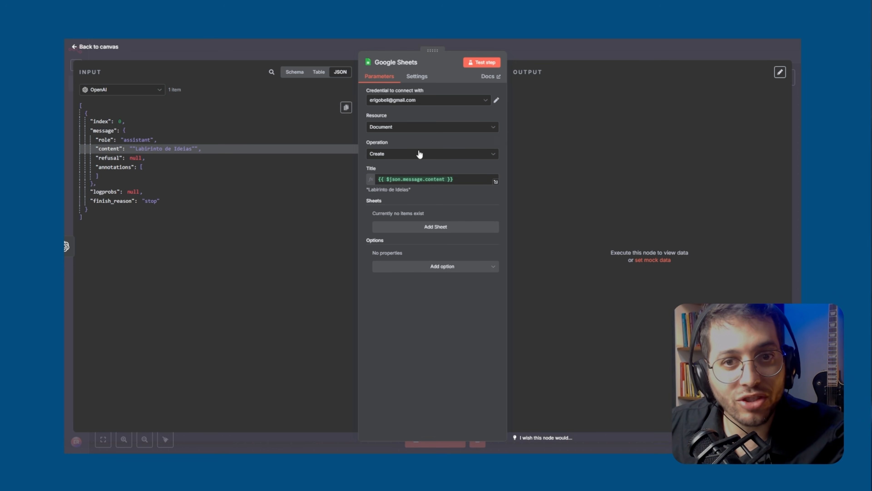
{"action": "left_click", "coordinate": [467, 179]}
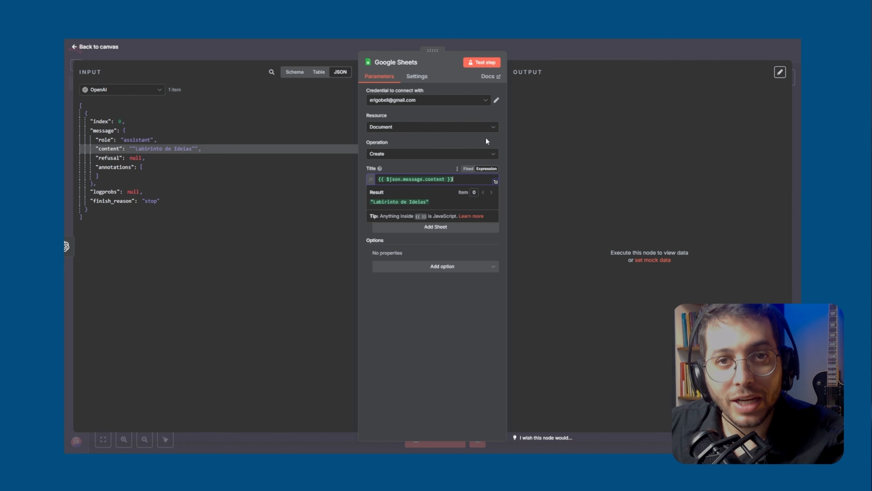
Test the Google Sheets node, check the created spreadsheet's title and properties in the output, and return to the canvas
{"action": "left_click", "coordinate": [488, 63]}
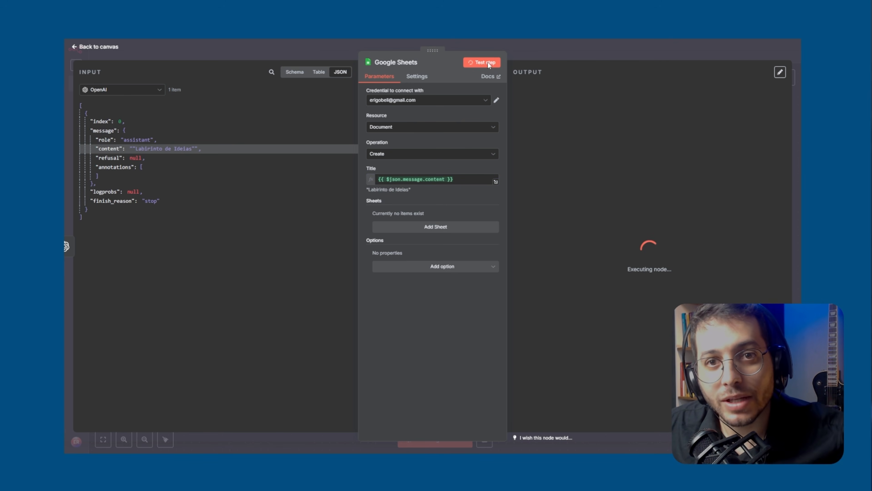
{"action": "left_click_drag", "start_coordinate": [563, 135], "coordinate": [607, 135]}
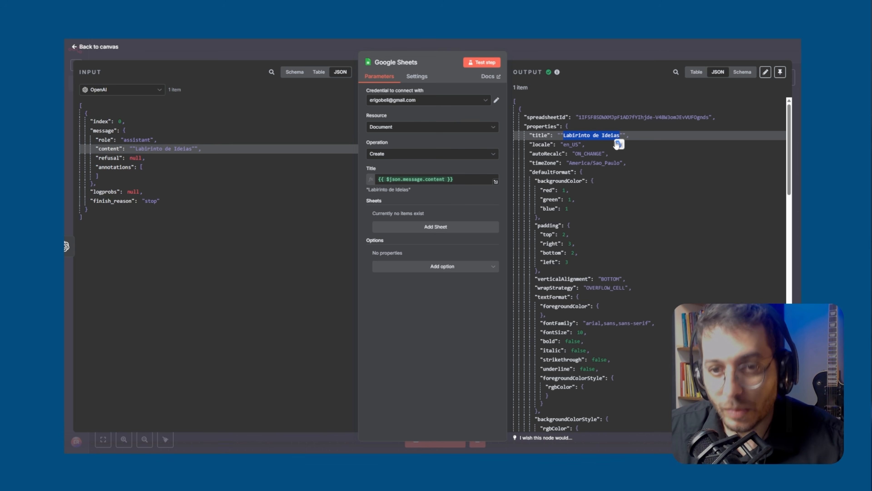
{"action": "scroll", "coordinate": [596, 305], "scroll_direction": "down", "scroll_amount": 4}
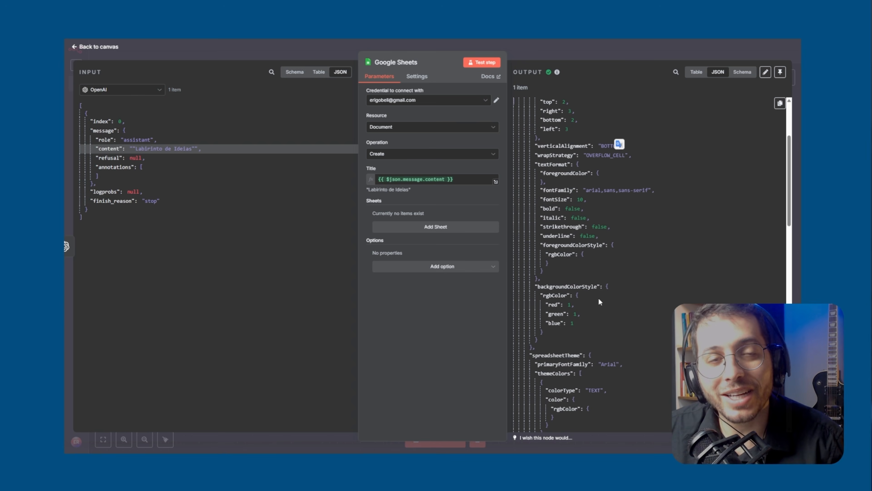
{"action": "scroll", "coordinate": [598, 298], "scroll_direction": "up", "scroll_amount": 4}
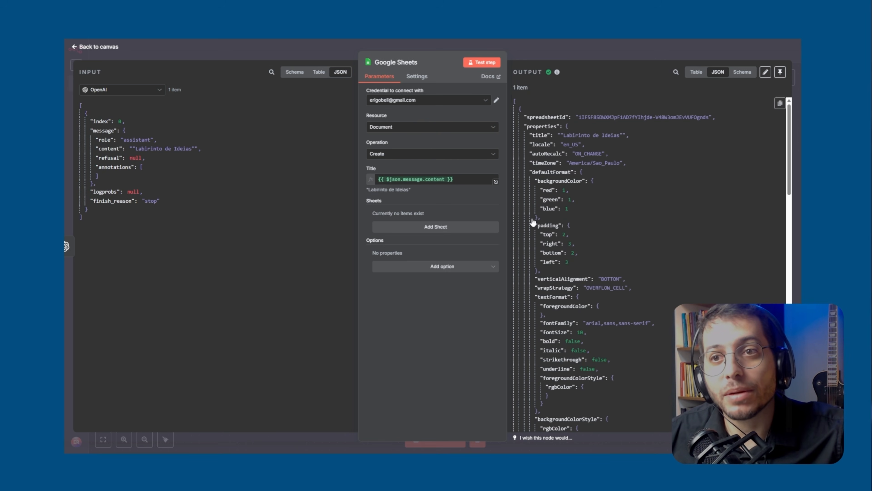
{"action": "left_click", "coordinate": [605, 45]}
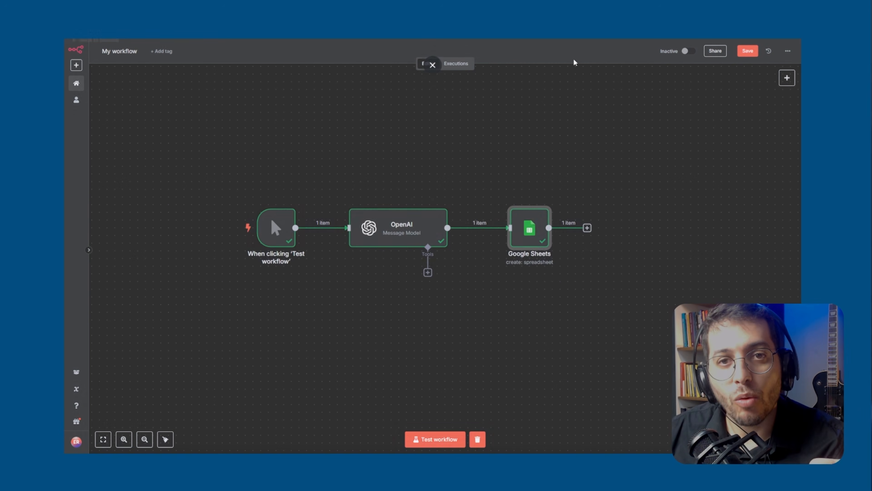
Browse the available app action nodes to see which services can be integrated, without adding any of them
{"action": "mouse_move", "coordinate": [513, 208]}
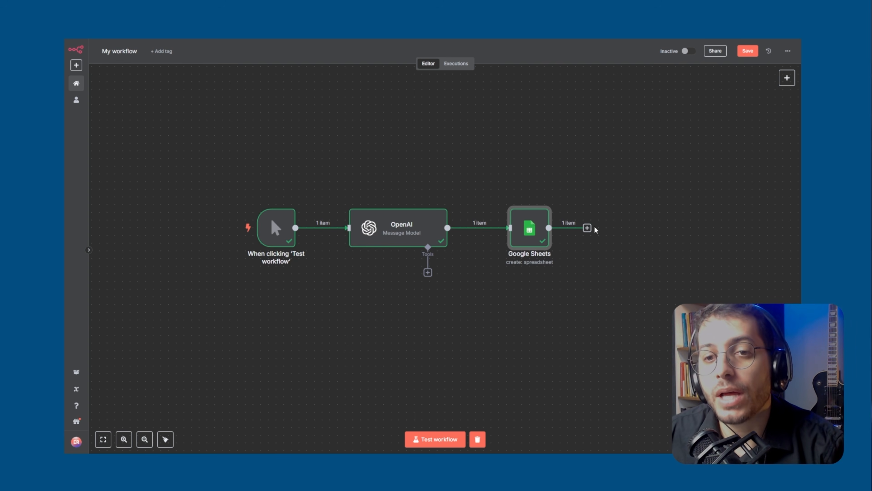
{"action": "left_click", "coordinate": [788, 81]}
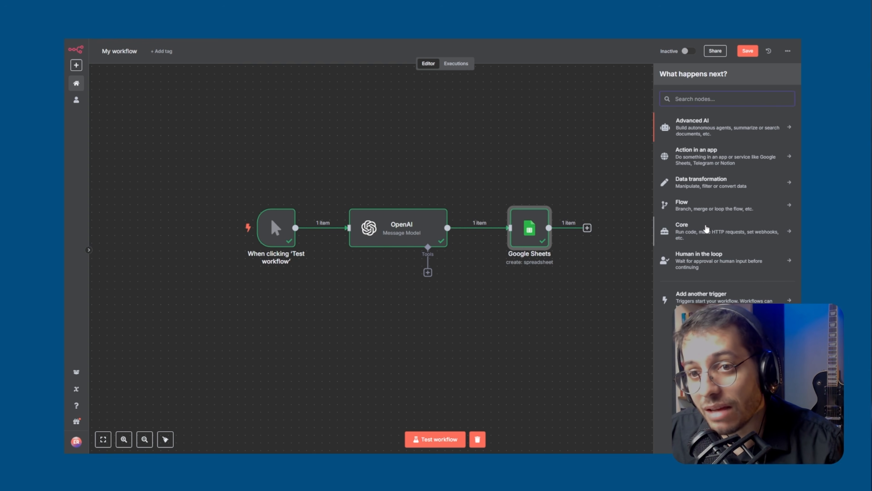
{"action": "left_click", "coordinate": [703, 157]}
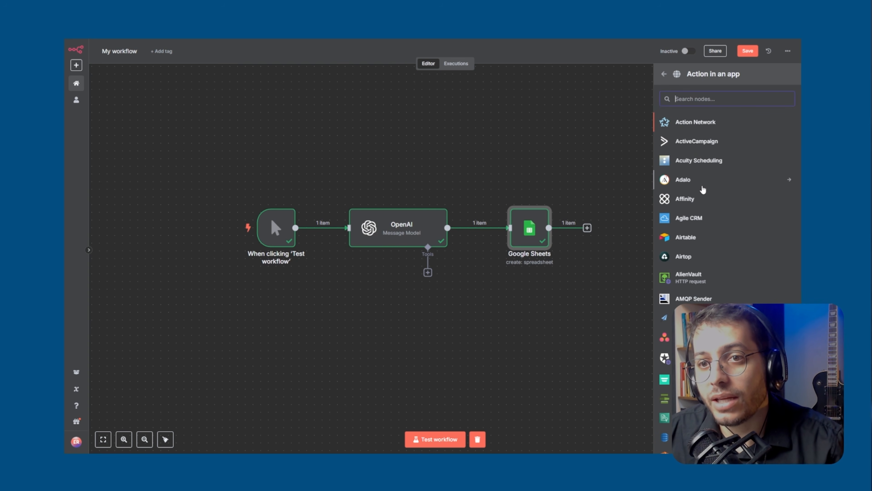
{"action": "scroll", "coordinate": [701, 199], "scroll_direction": "down", "scroll_amount": 2}
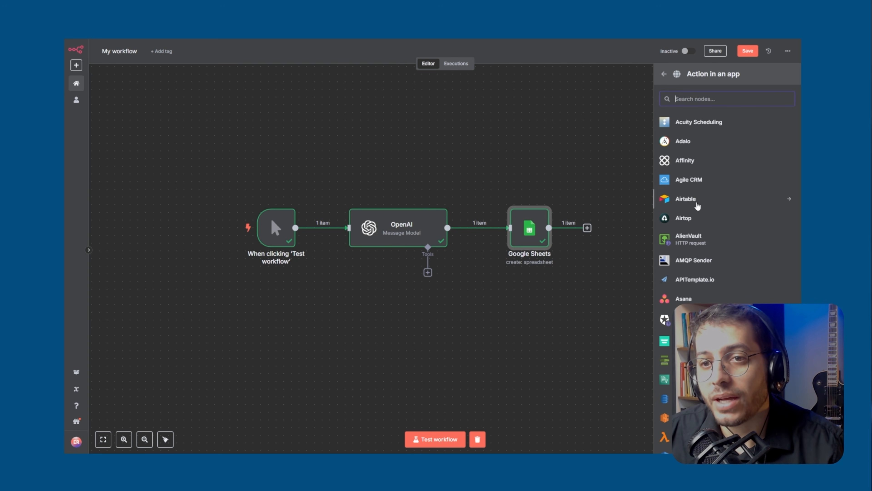
{"action": "scroll", "coordinate": [697, 210], "scroll_direction": "down", "scroll_amount": 3}
{"action": "scroll", "coordinate": [697, 217], "scroll_direction": "down", "scroll_amount": 10}
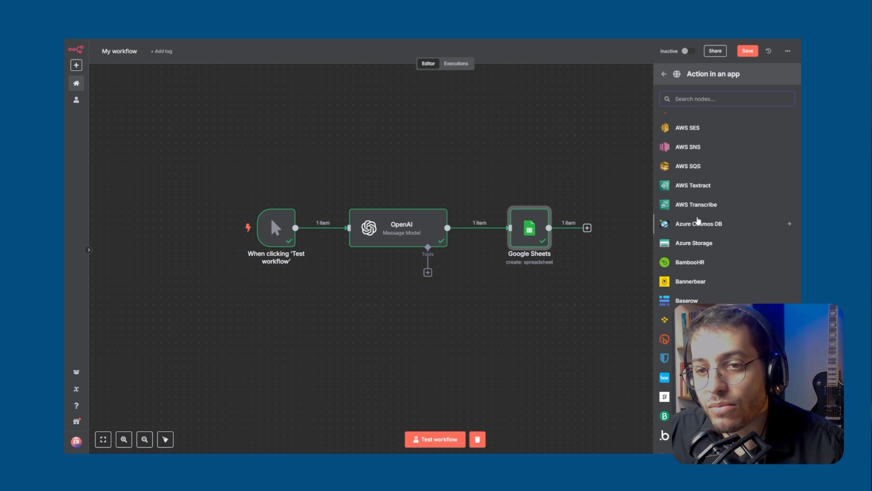
{"action": "scroll", "coordinate": [703, 232], "scroll_direction": "down", "scroll_amount": 12}
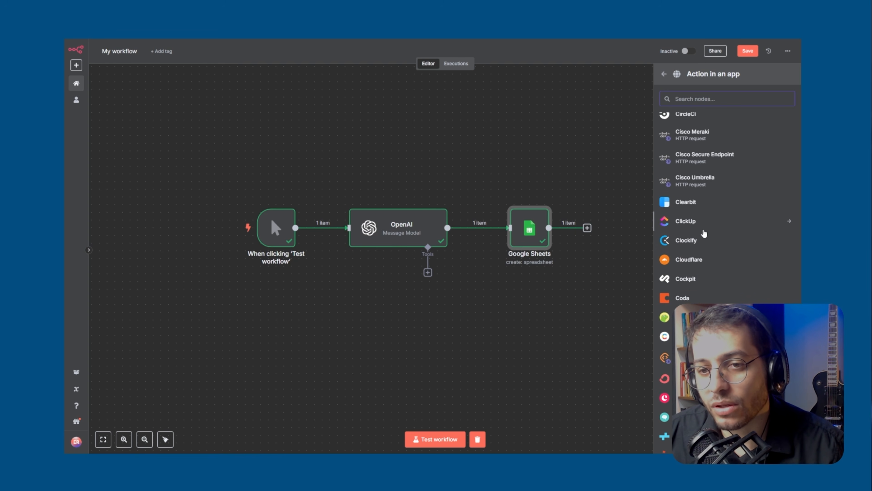
{"action": "scroll", "coordinate": [703, 239], "scroll_direction": "down", "scroll_amount": 7}
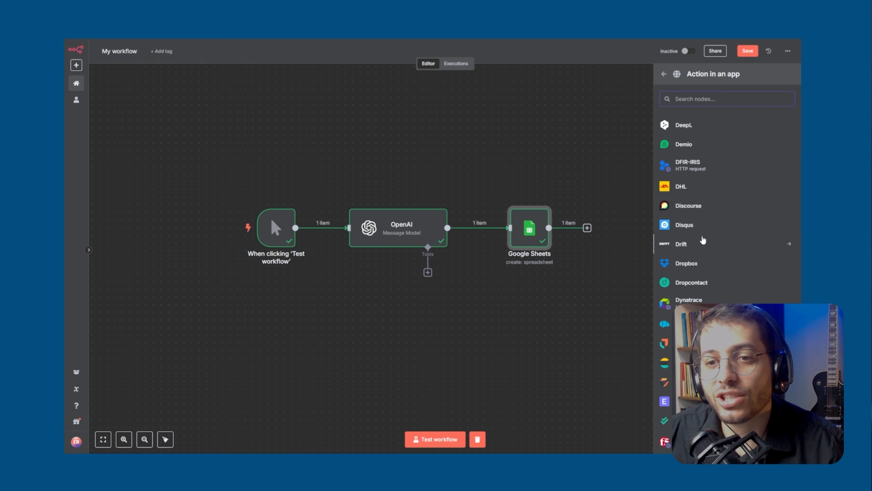
{"action": "scroll", "coordinate": [703, 239], "scroll_direction": "down", "scroll_amount": 3}
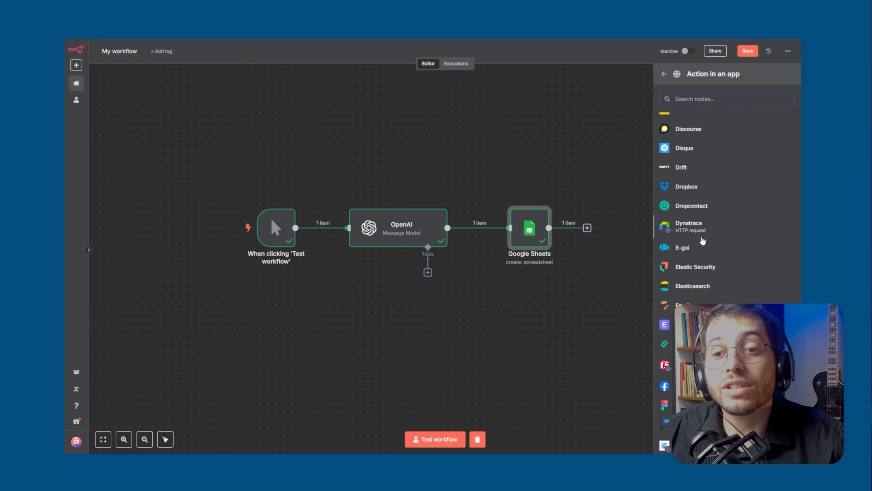
{"action": "scroll", "coordinate": [703, 240], "scroll_direction": "down", "scroll_amount": 6}
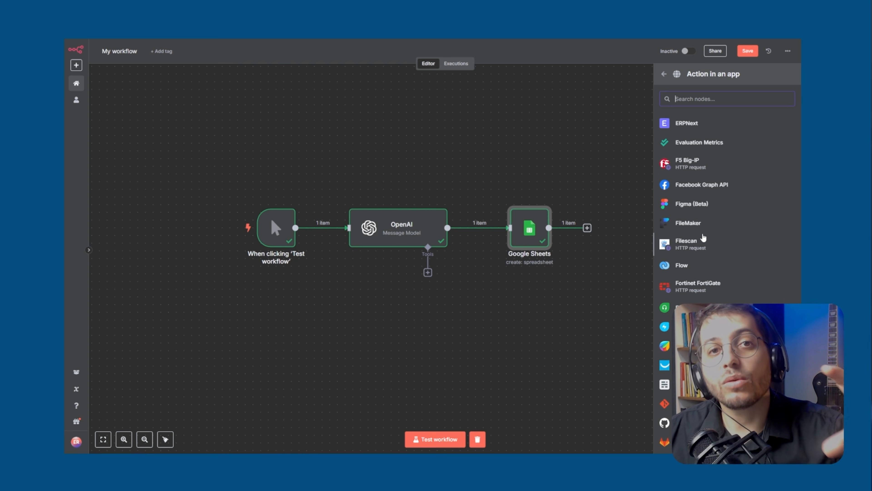
{"action": "scroll", "coordinate": [703, 239], "scroll_direction": "down", "scroll_amount": 6}
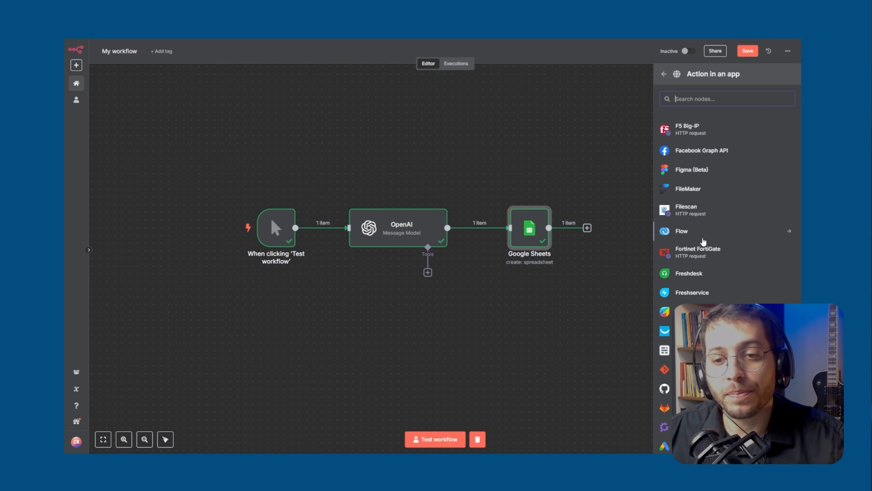
{"action": "scroll", "coordinate": [703, 243], "scroll_direction": "down", "scroll_amount": 10}
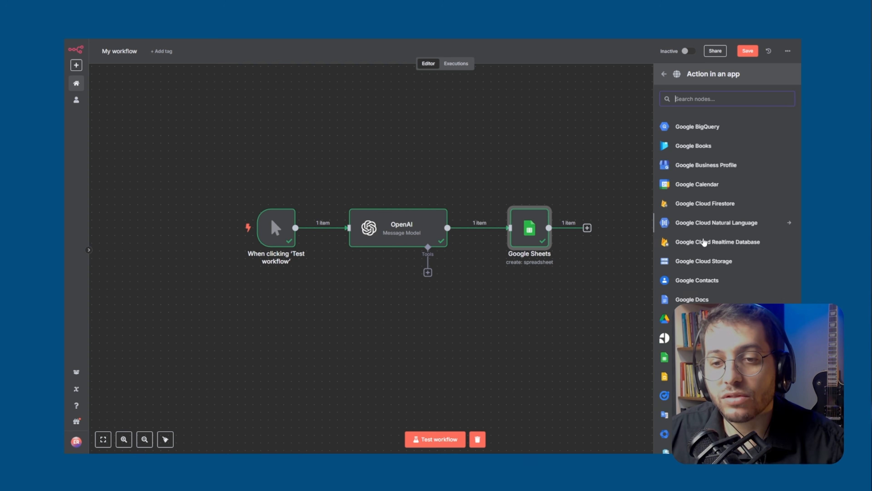
{"action": "scroll", "coordinate": [704, 242], "scroll_direction": "down", "scroll_amount": 12}
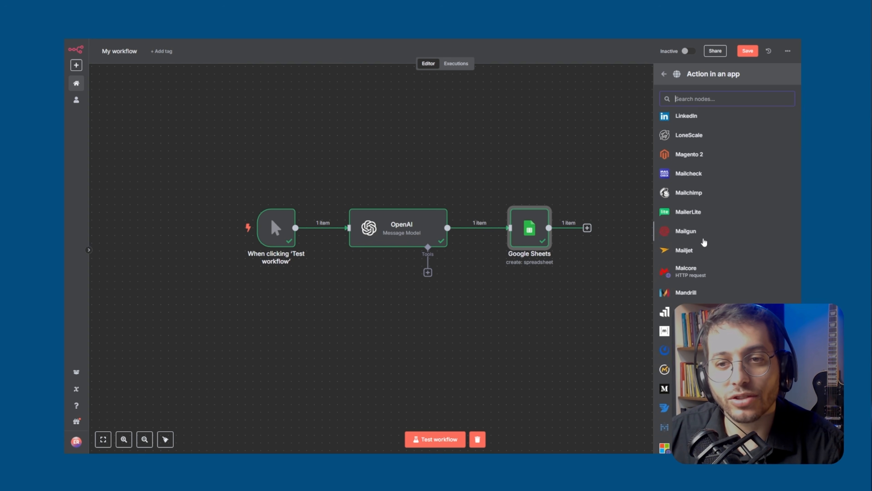
{"action": "scroll", "coordinate": [704, 242], "scroll_direction": "down", "scroll_amount": 12}
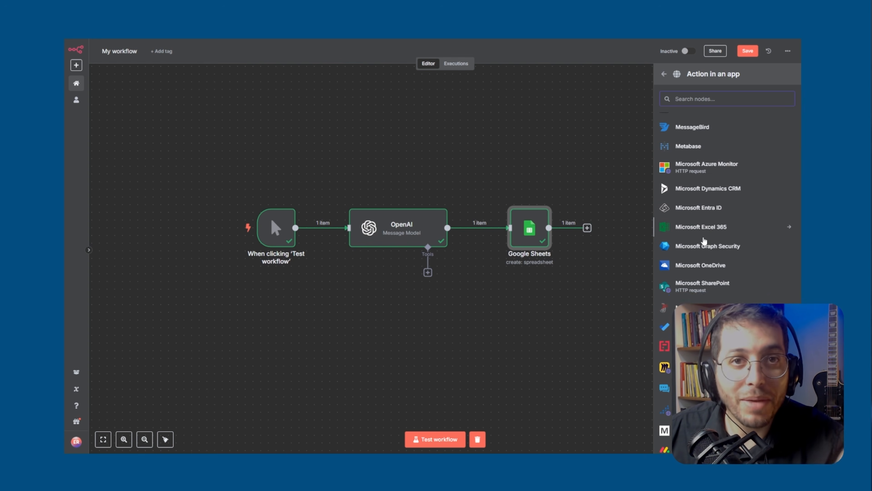
{"action": "left_click", "coordinate": [588, 352]}
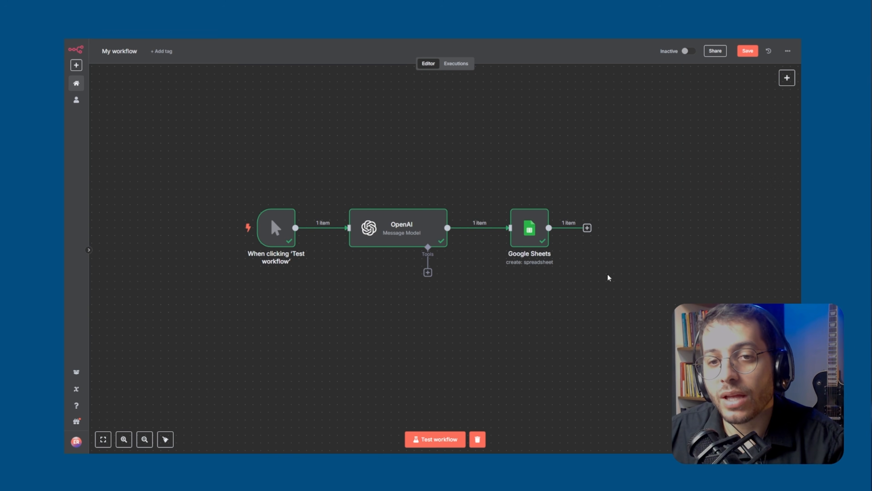
Add an HTTP Request node after Google Sheets and look at its Method setting, keeping GET
{"action": "left_click", "coordinate": [588, 228]}
{"action": "type", "text": "http"}
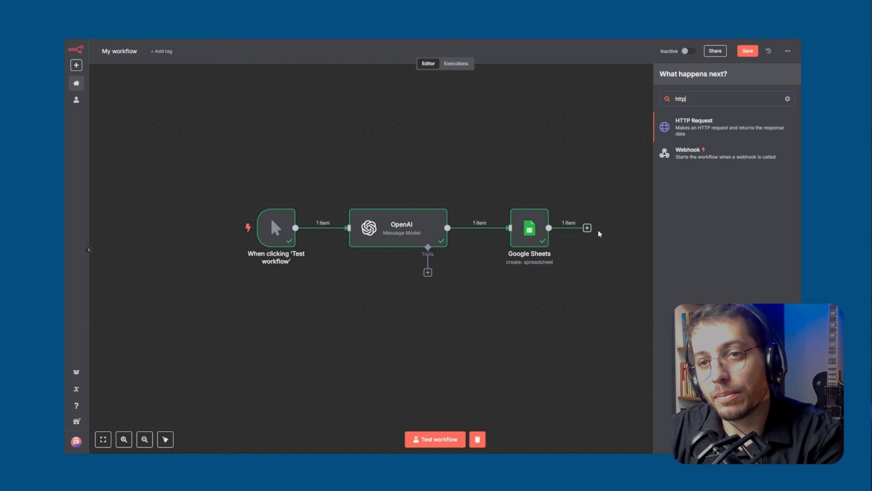
{"action": "left_click", "coordinate": [725, 128]}
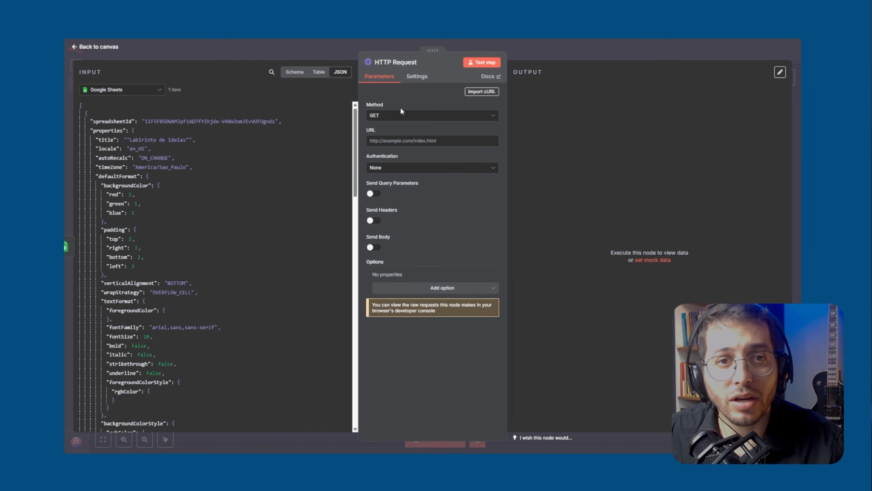
{"action": "left_click", "coordinate": [393, 115]}
{"action": "double_click", "coordinate": [416, 107]}
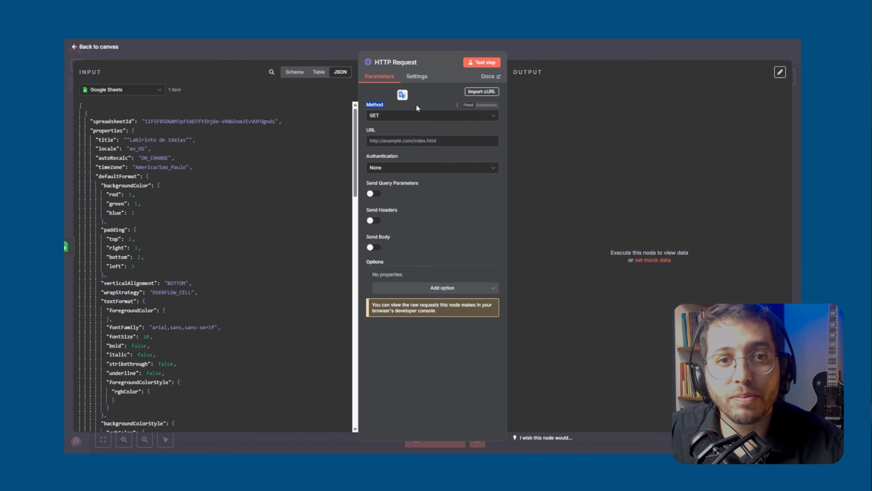
Look at the HTTP Request node's URL setting, leave it empty, and return to the canvas
{"action": "left_click", "coordinate": [494, 141]}
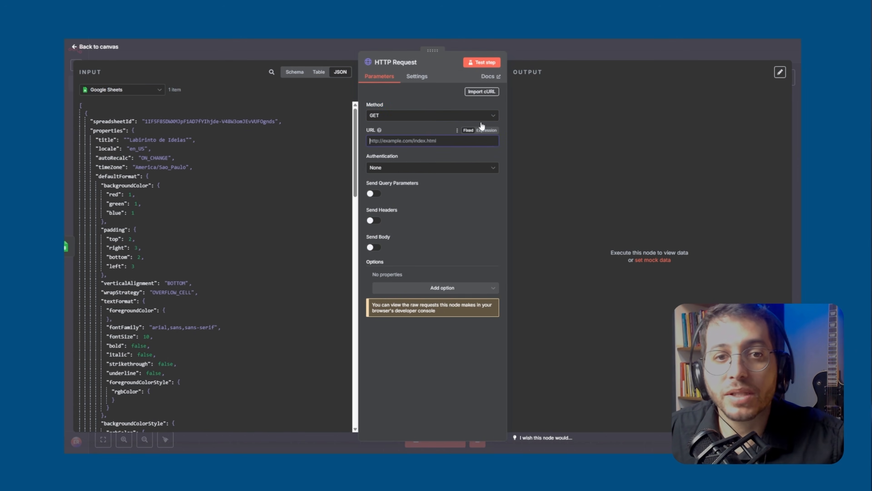
{"action": "left_click", "coordinate": [535, 49]}
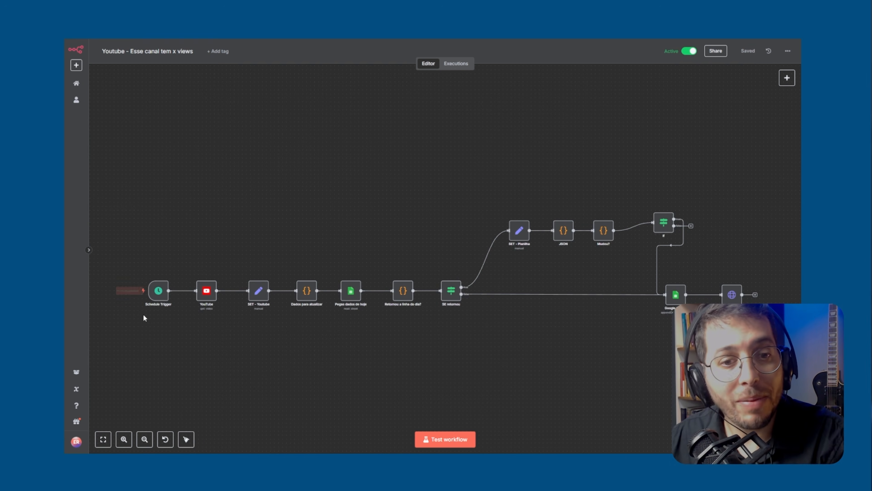
Look over the "Youtube - Esse canal tem x views" workflow and check the Schedule Trigger's interval settings, returning to the canvas
{"action": "scroll", "coordinate": [139, 330], "scroll_direction": "up", "scroll_amount": 2}
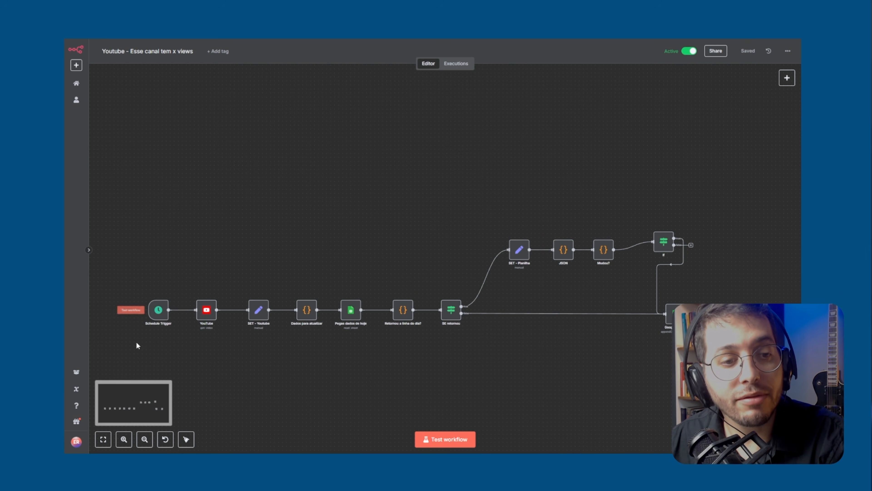
{"action": "left_click_drag", "start_coordinate": [179, 364], "coordinate": [193, 349]}
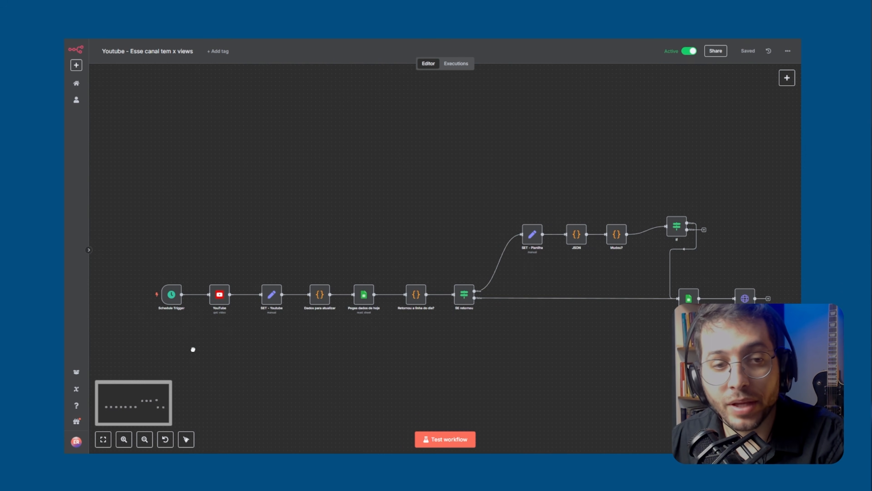
{"action": "scroll", "coordinate": [158, 332], "scroll_direction": "up", "scroll_amount": 5}
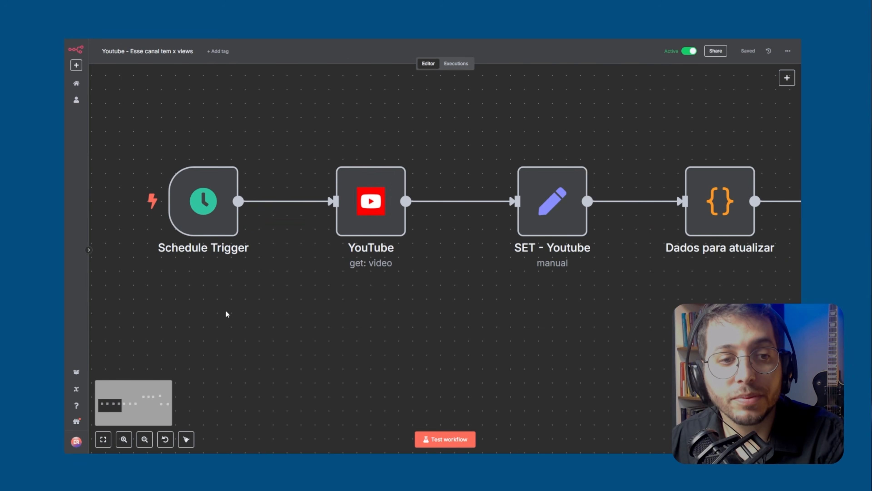
{"action": "left_click_drag", "start_coordinate": [243, 315], "coordinate": [278, 325]}
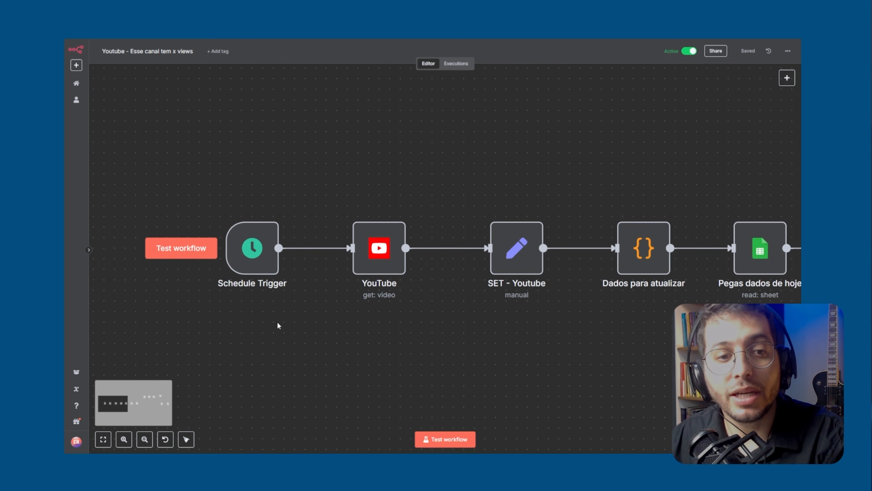
{"action": "double_click", "coordinate": [252, 258]}
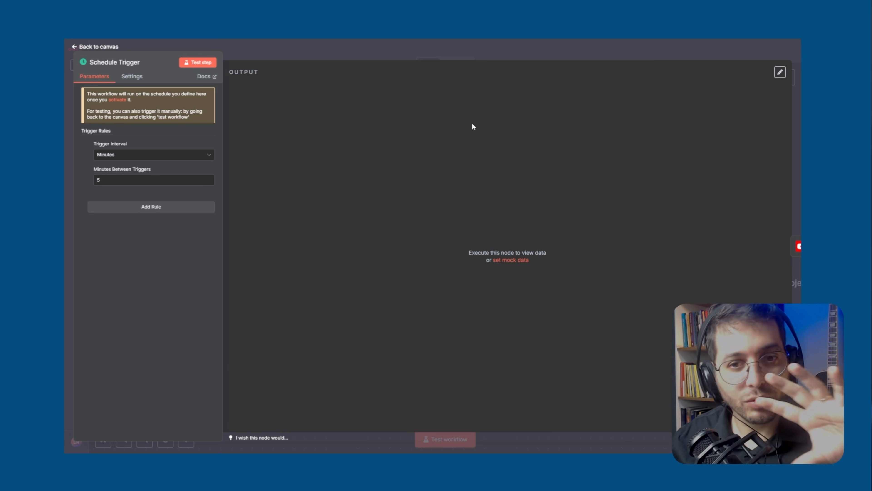
{"action": "left_click", "coordinate": [497, 48]}
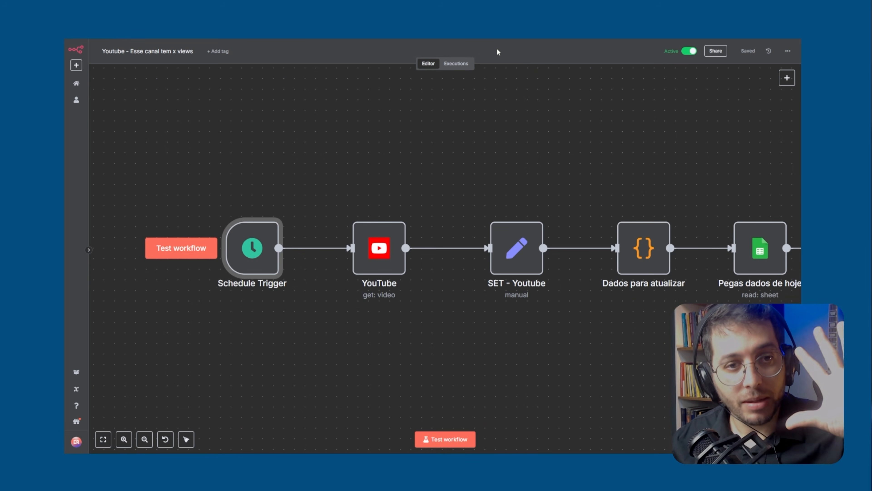
Open the YouTube node and review its Resource, Operation, Video ID and Fields options without changing any of them
{"action": "double_click", "coordinate": [384, 259]}
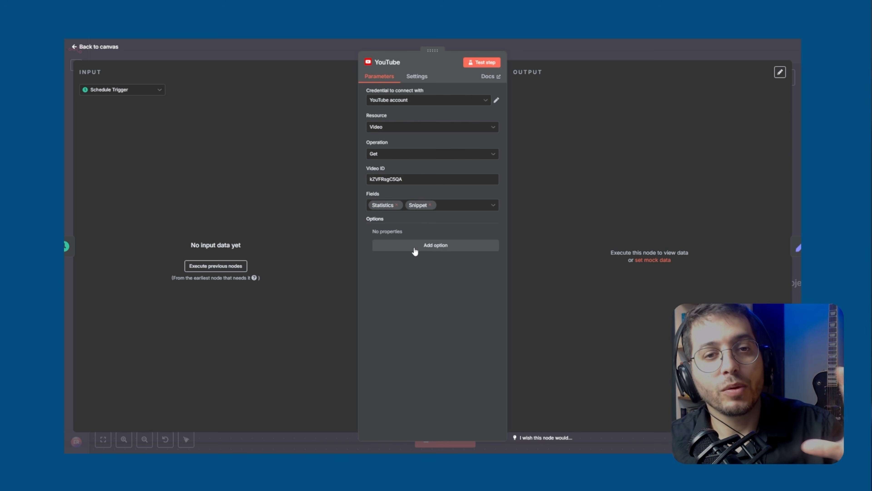
{"action": "left_click", "coordinate": [432, 133]}
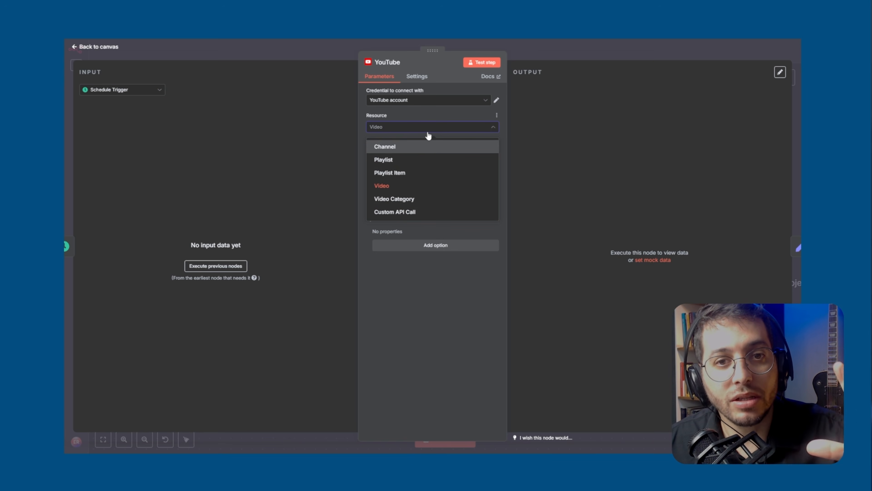
{"action": "left_click", "coordinate": [428, 133]}
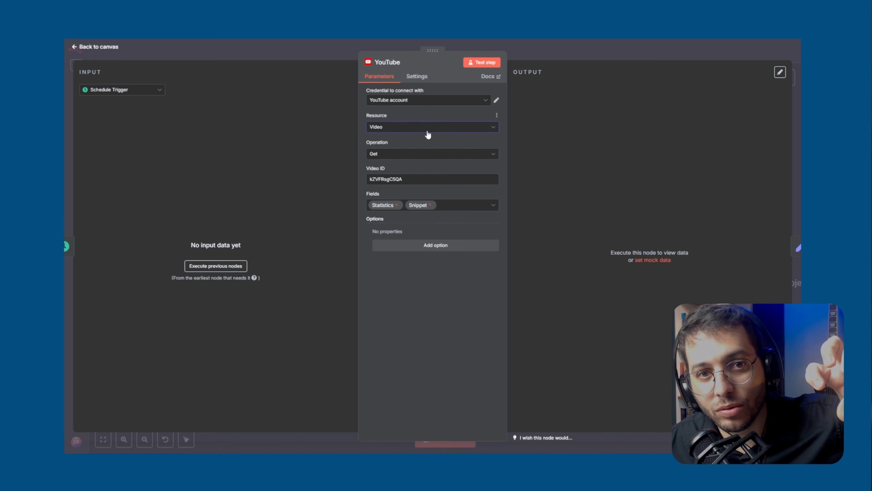
{"action": "left_click", "coordinate": [432, 155]}
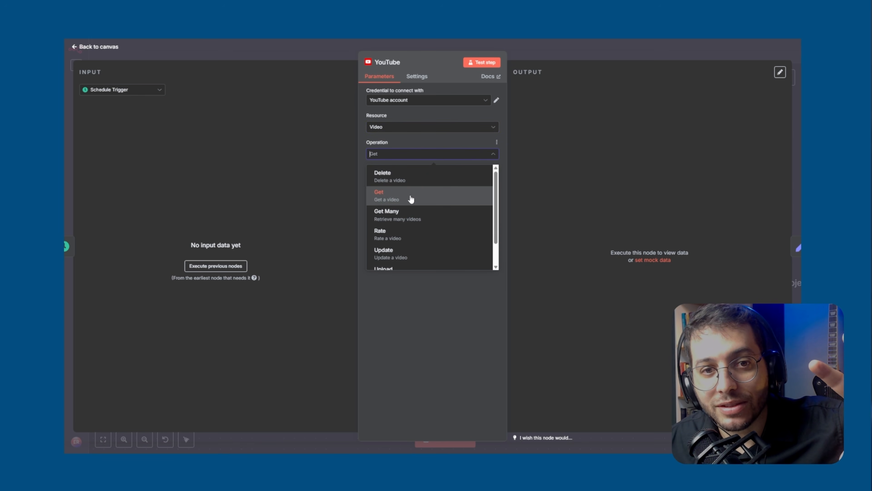
{"action": "left_click", "coordinate": [425, 155]}
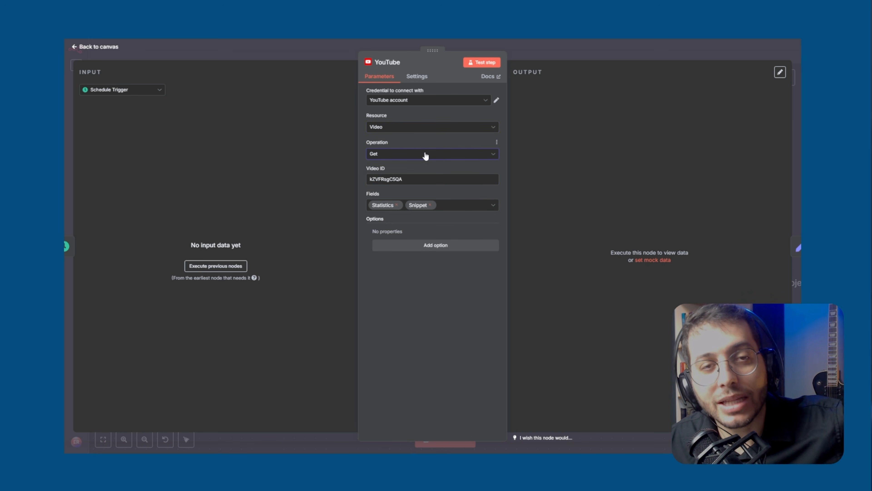
{"action": "double_click", "coordinate": [394, 179]}
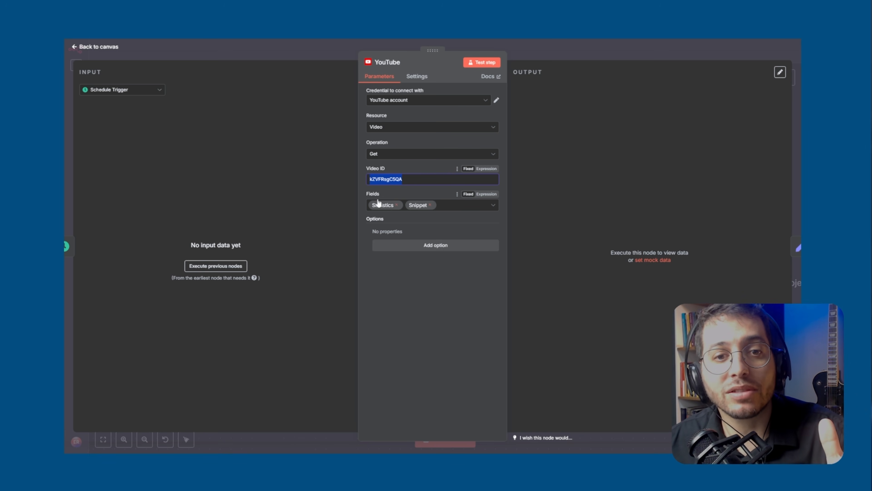
{"action": "left_click", "coordinate": [492, 206]}
{"action": "scroll", "coordinate": [470, 262], "scroll_direction": "down", "scroll_amount": 4}
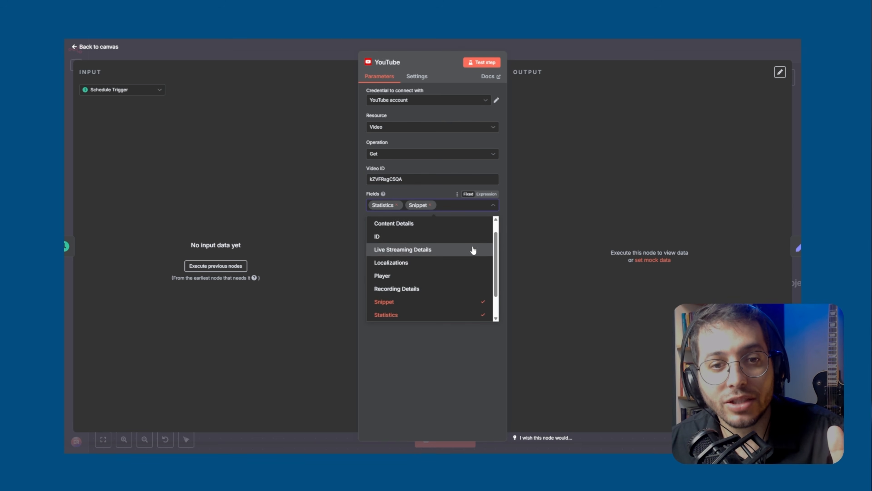
{"action": "left_click", "coordinate": [417, 367]}
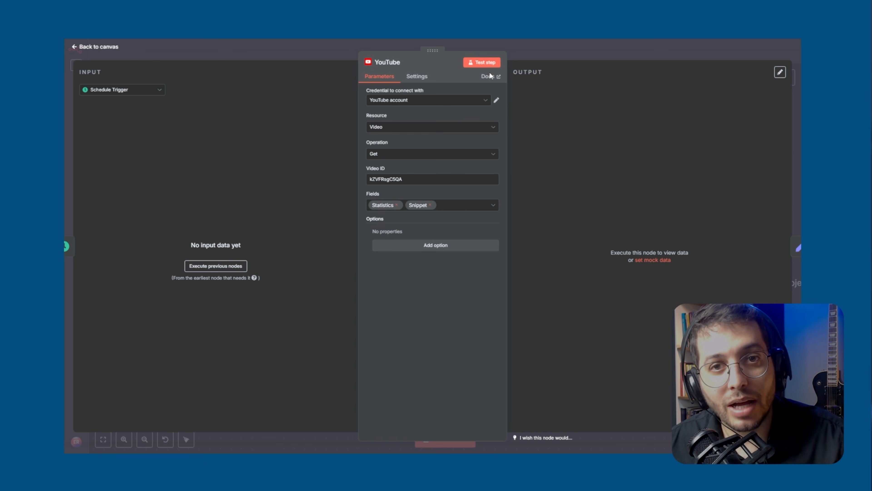
Test the YouTube node and examine the video's title, description and thumbnails in the JSON output
{"action": "left_click", "coordinate": [484, 65]}
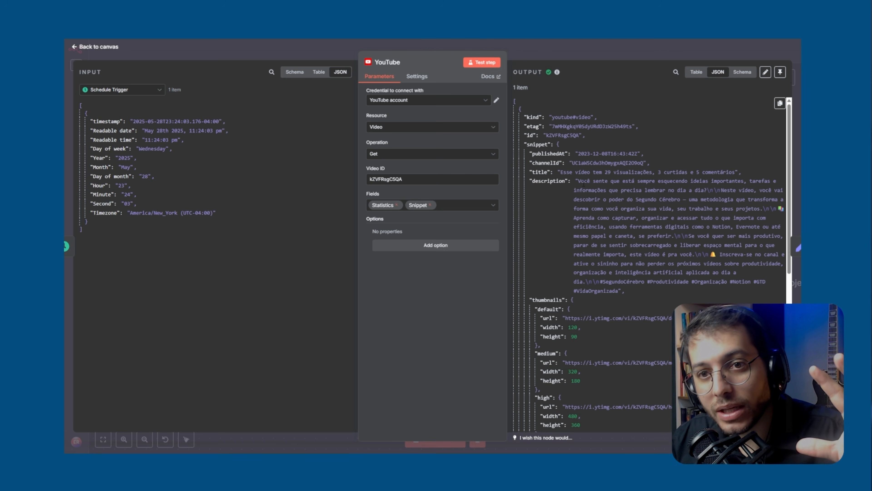
{"action": "left_click_drag", "start_coordinate": [566, 171], "coordinate": [668, 179]}
{"action": "left_click_drag", "start_coordinate": [561, 174], "coordinate": [679, 171]}
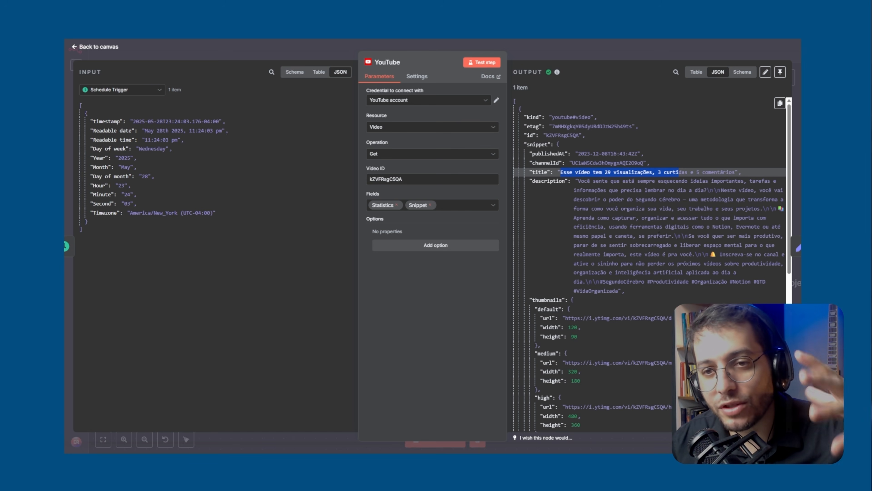
{"action": "left_click_drag", "start_coordinate": [579, 181], "coordinate": [653, 182]}
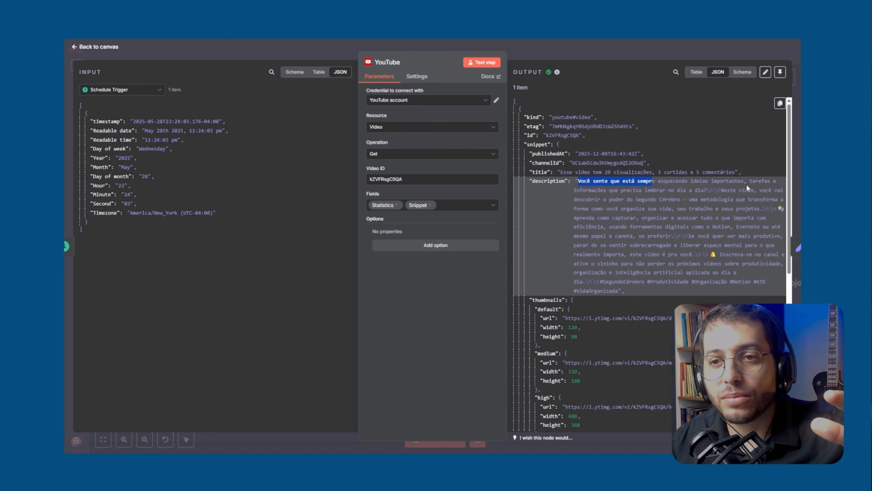
{"action": "scroll", "coordinate": [747, 186], "scroll_direction": "down", "scroll_amount": 1}
{"action": "left_click", "coordinate": [590, 155]}
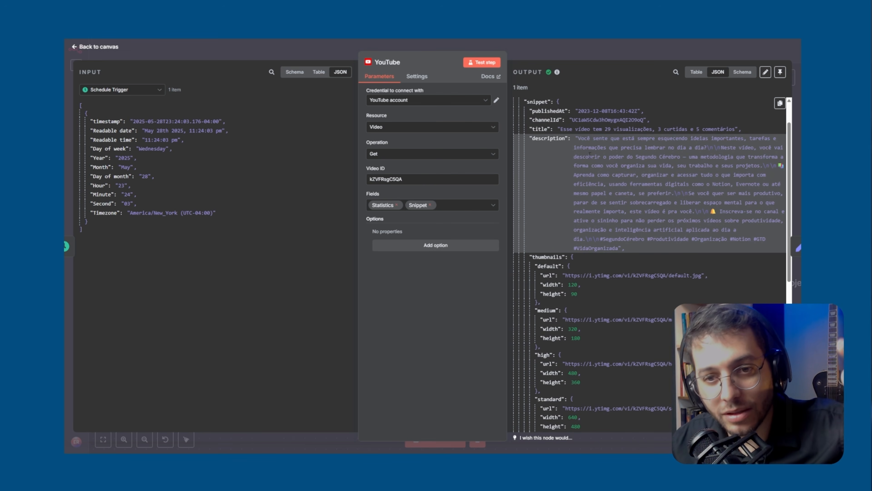
{"action": "scroll", "coordinate": [590, 154], "scroll_direction": "down", "scroll_amount": 4}
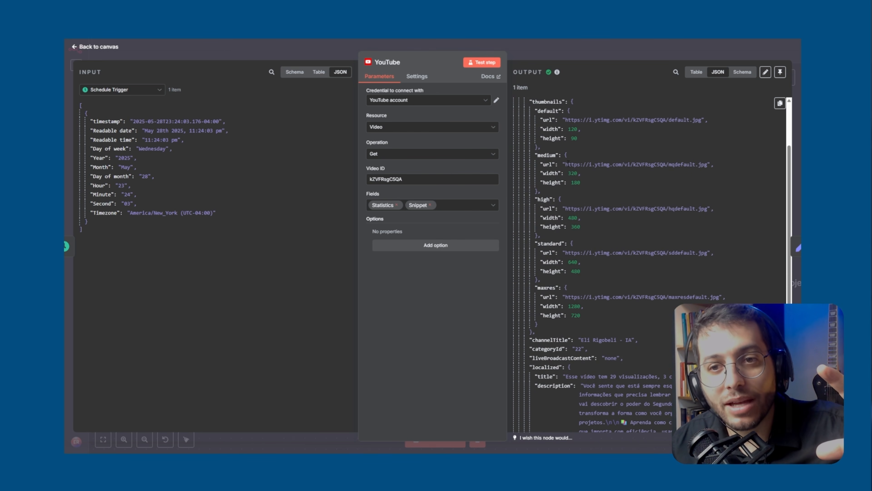
{"action": "scroll", "coordinate": [603, 224], "scroll_direction": "down", "scroll_amount": 3}
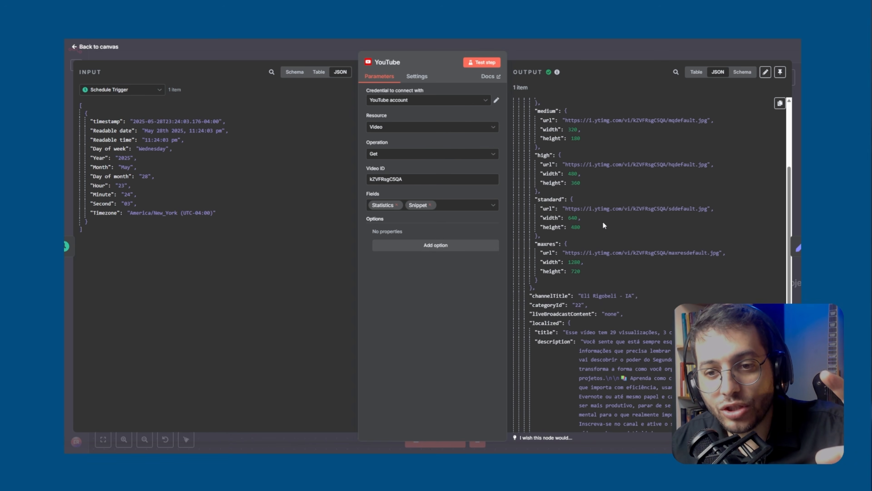
{"action": "scroll", "coordinate": [606, 250], "scroll_direction": "up", "scroll_amount": 8}
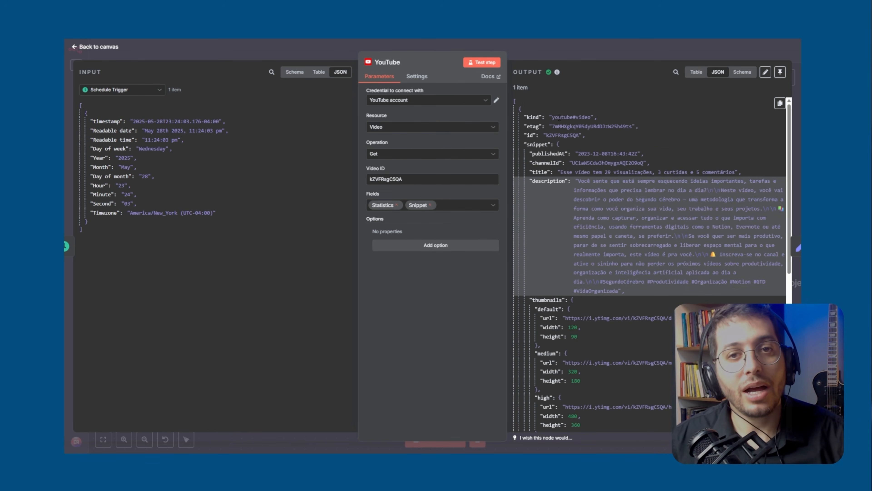
Recheck the Video ID that the YouTube node uses and return to the canvas
{"action": "left_click", "coordinate": [410, 180]}
{"action": "left_click_drag", "start_coordinate": [409, 180], "coordinate": [369, 180]}
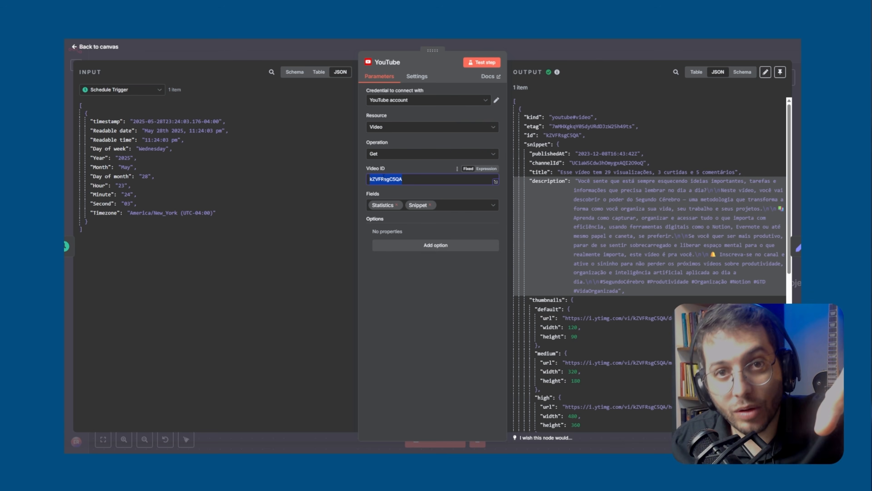
{"action": "left_click", "coordinate": [413, 147]}
{"action": "left_click", "coordinate": [572, 51]}
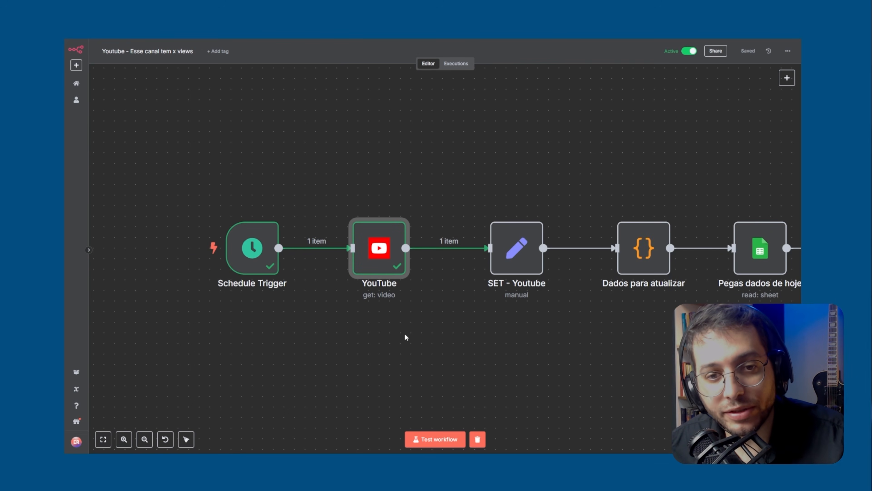
Reopen the YouTube node, examine the view, like, favorite and comment counts under statistics in its output, and return to the canvas
{"action": "double_click", "coordinate": [385, 254]}
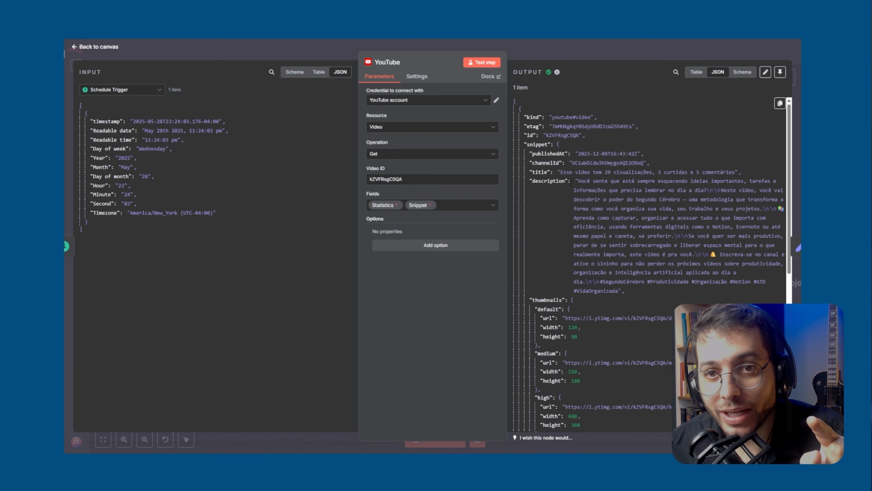
{"action": "scroll", "coordinate": [571, 184], "scroll_direction": "down", "scroll_amount": 10}
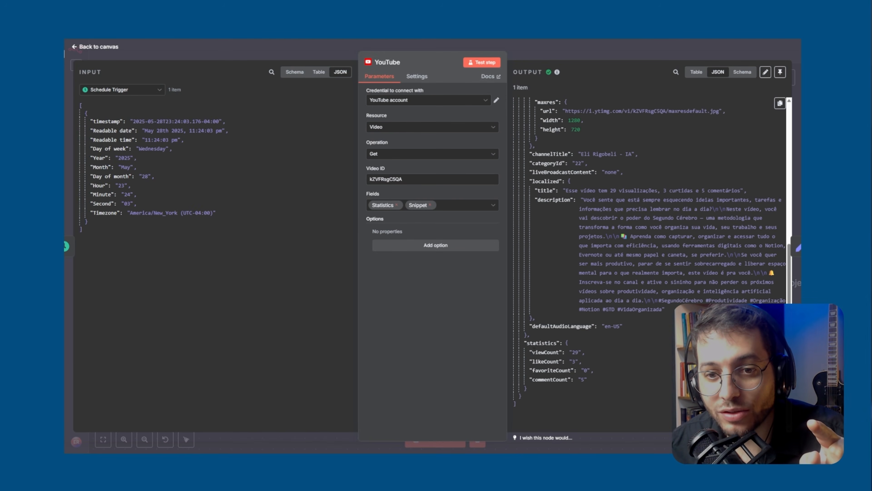
{"action": "double_click", "coordinate": [544, 353]}
{"action": "double_click", "coordinate": [575, 351]}
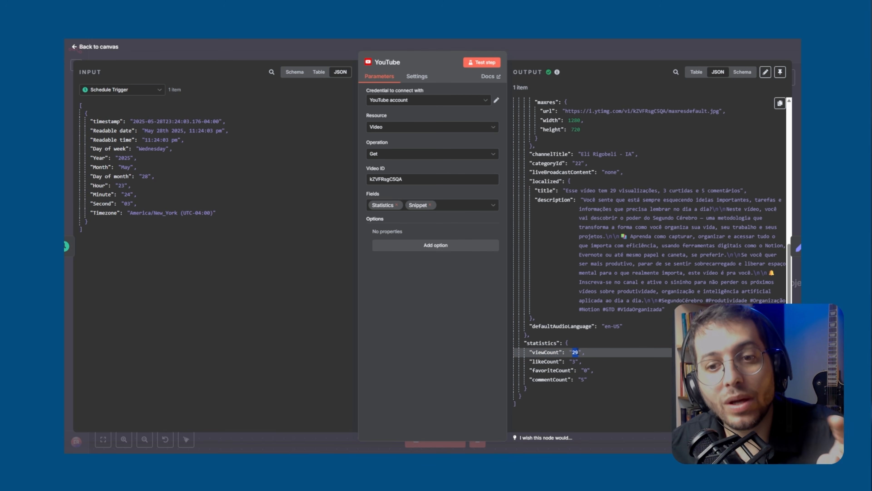
{"action": "double_click", "coordinate": [545, 361]}
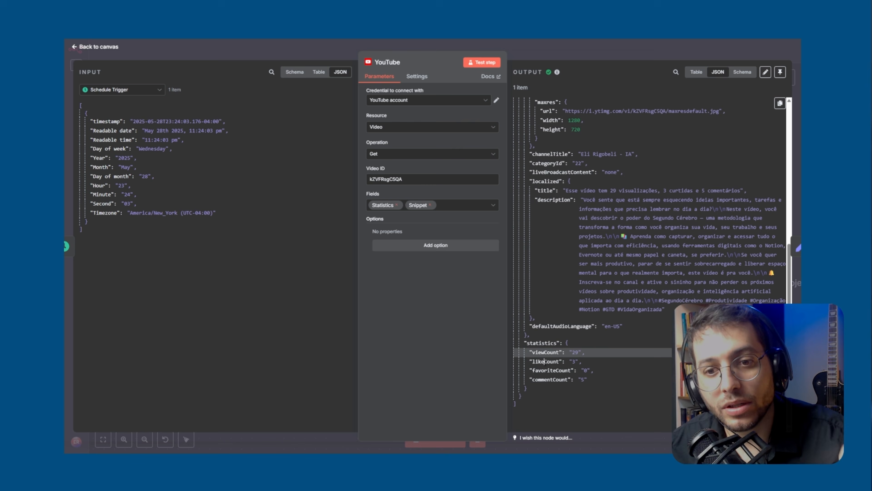
{"action": "left_click", "coordinate": [574, 361]}
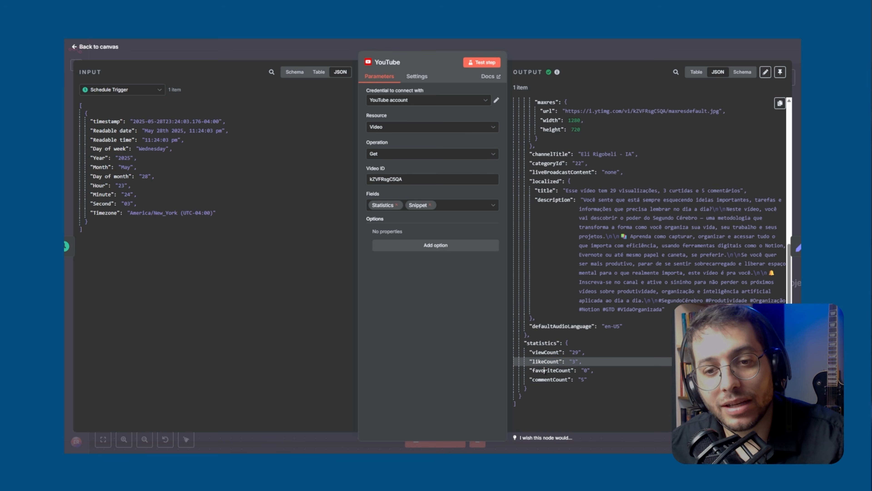
{"action": "double_click", "coordinate": [544, 370]}
{"action": "left_click", "coordinate": [550, 372]}
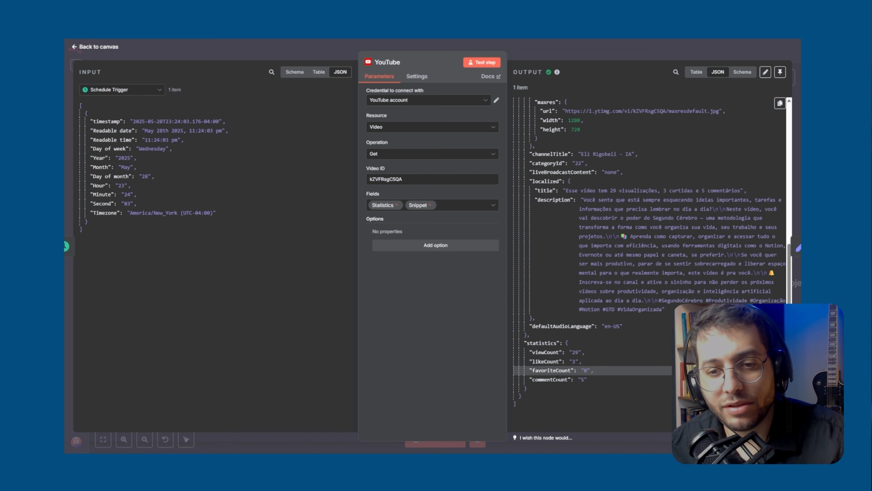
{"action": "double_click", "coordinate": [546, 379]}
{"action": "left_click", "coordinate": [585, 379]}
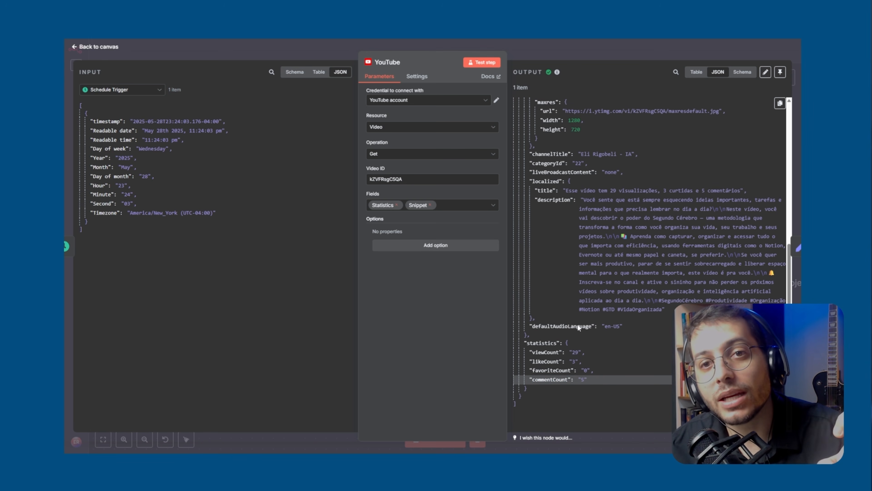
{"action": "left_click", "coordinate": [555, 45]}
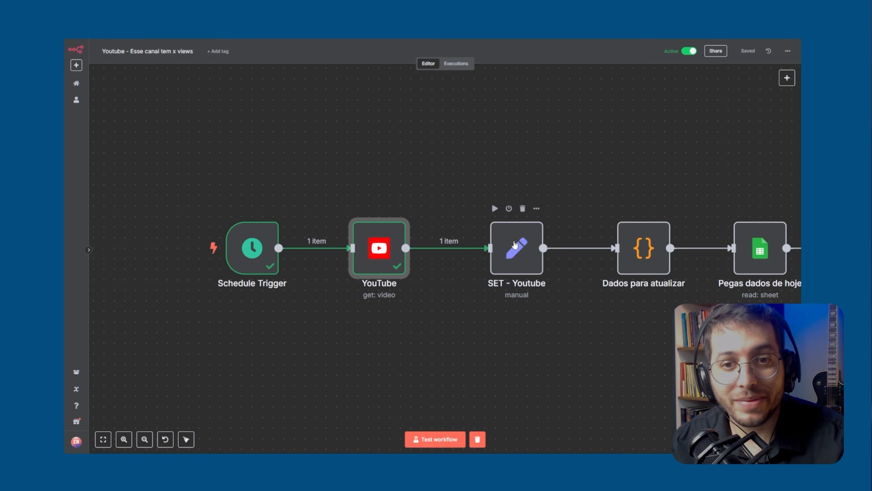
Search the node library for "set" to locate Edit Fields (Set), and close the list without adding a node
{"action": "left_click", "coordinate": [787, 78]}
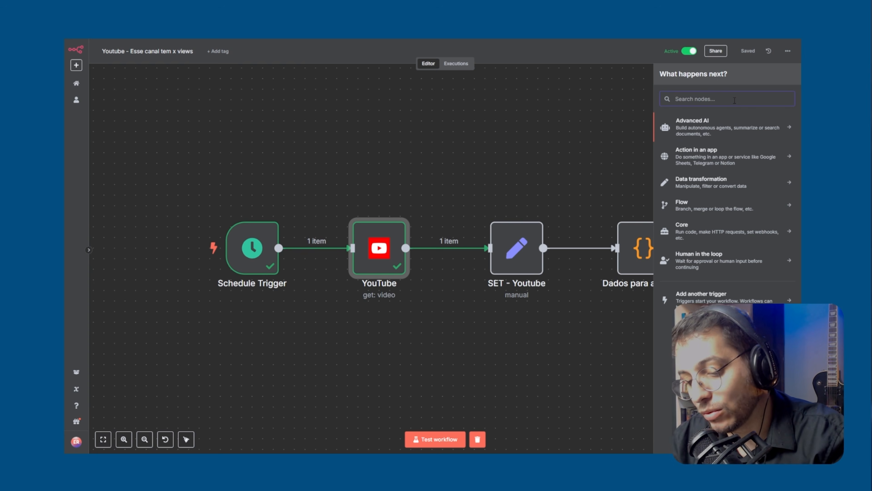
{"action": "type", "text": "set"}
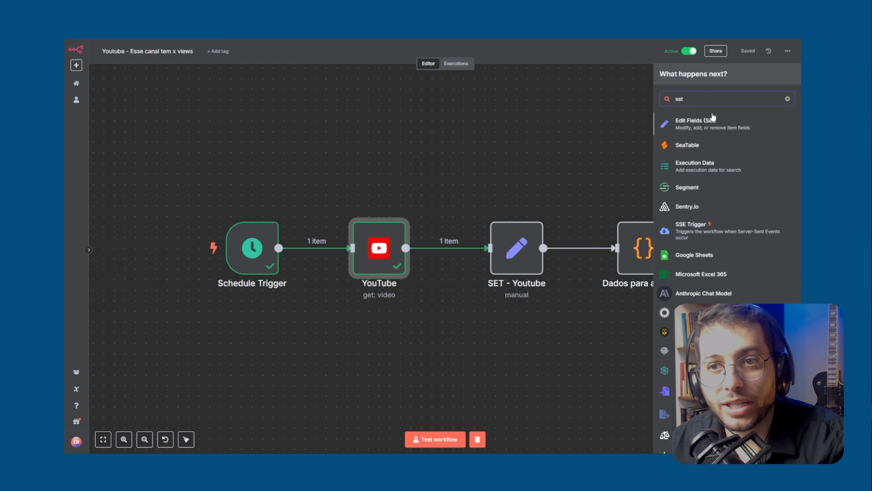
{"action": "left_click", "coordinate": [530, 179]}
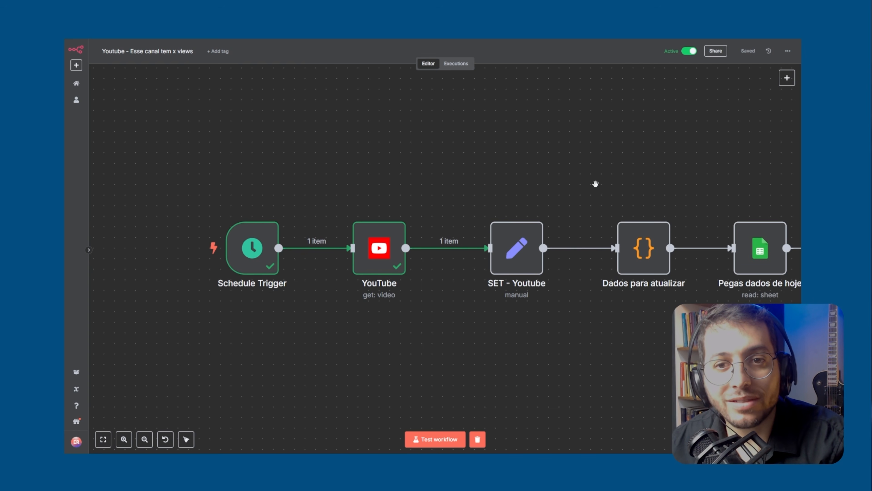
Open the SET - Youtube node and remap its yt_views field to viewCount from the input's statistics
{"action": "left_click_drag", "start_coordinate": [596, 184], "coordinate": [395, 194]}
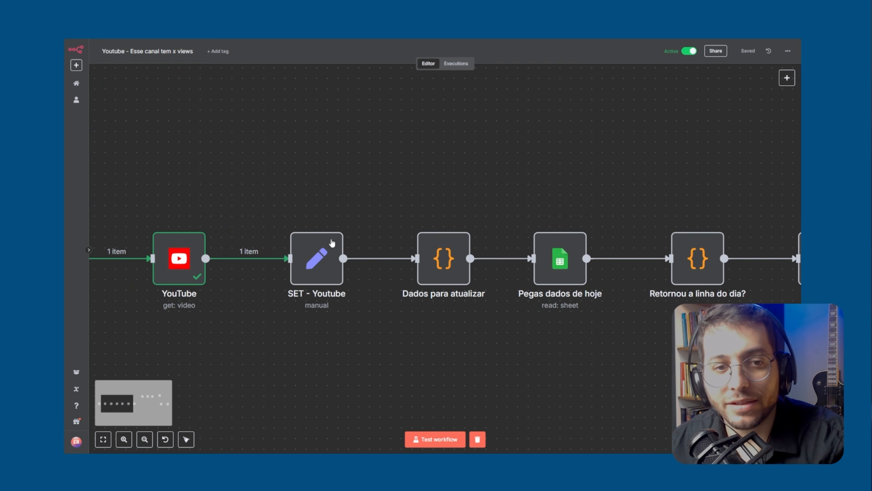
{"action": "double_click", "coordinate": [317, 262]}
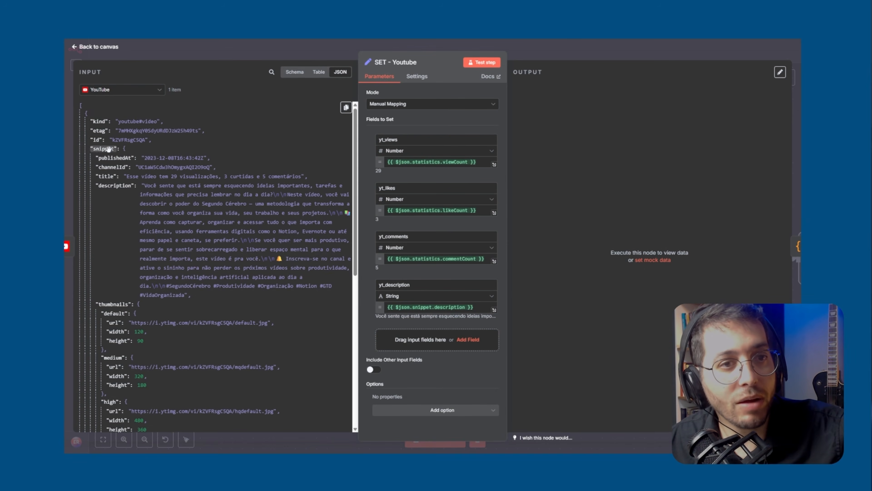
{"action": "left_click", "coordinate": [383, 139]}
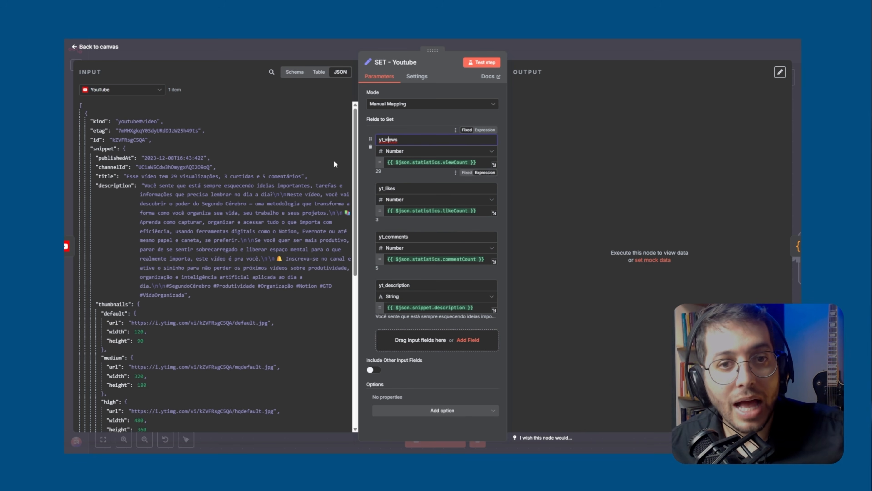
{"action": "scroll", "coordinate": [149, 167], "scroll_direction": "down", "scroll_amount": 10}
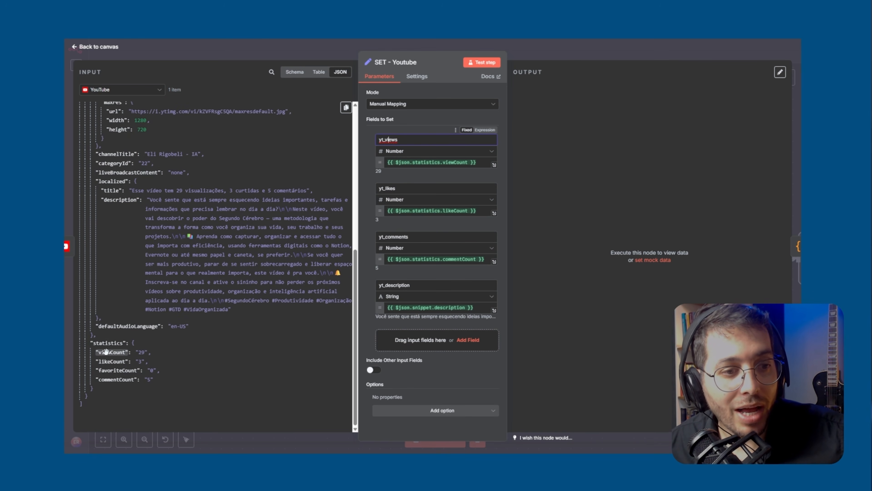
{"action": "left_click_drag", "start_coordinate": [105, 351], "coordinate": [450, 168]}
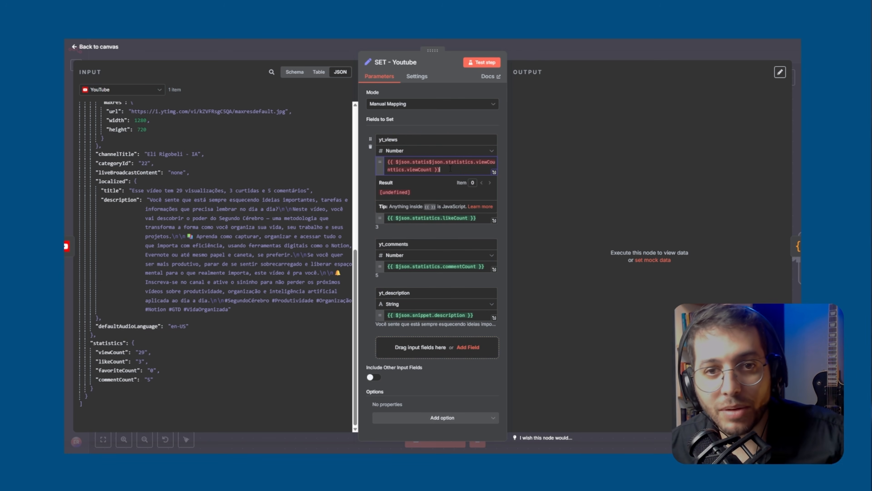
{"action": "key", "text": "ctrl+a"}
{"action": "key", "text": "BackSpace"}
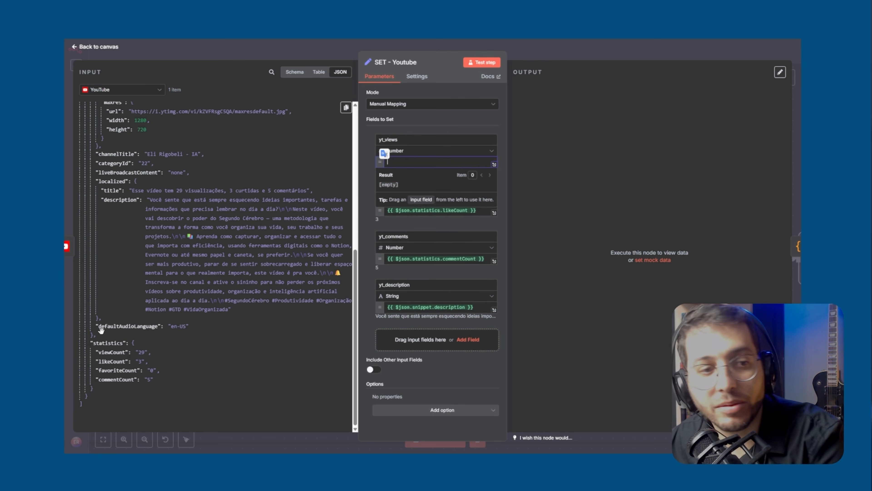
{"action": "left_click_drag", "start_coordinate": [106, 351], "coordinate": [423, 162]}
{"action": "left_click", "coordinate": [425, 120]}
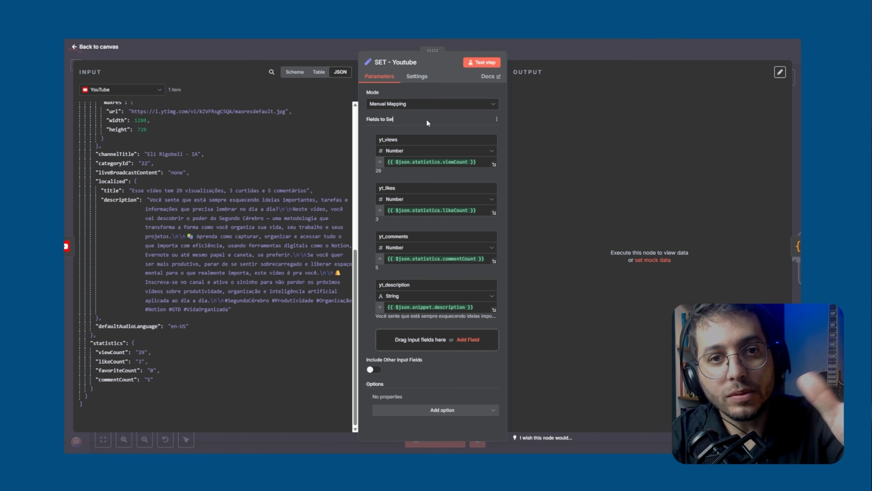
Test the SET - Youtube node and compare its mapped output with the full YouTube input data
{"action": "left_click", "coordinate": [486, 64]}
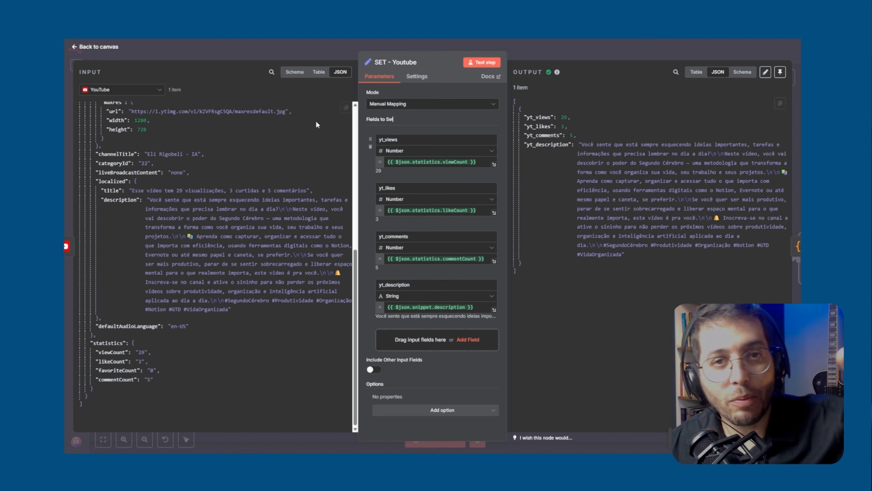
{"action": "scroll", "coordinate": [233, 221], "scroll_direction": "up", "scroll_amount": 10}
{"action": "scroll", "coordinate": [253, 240], "scroll_direction": "down", "scroll_amount": 10}
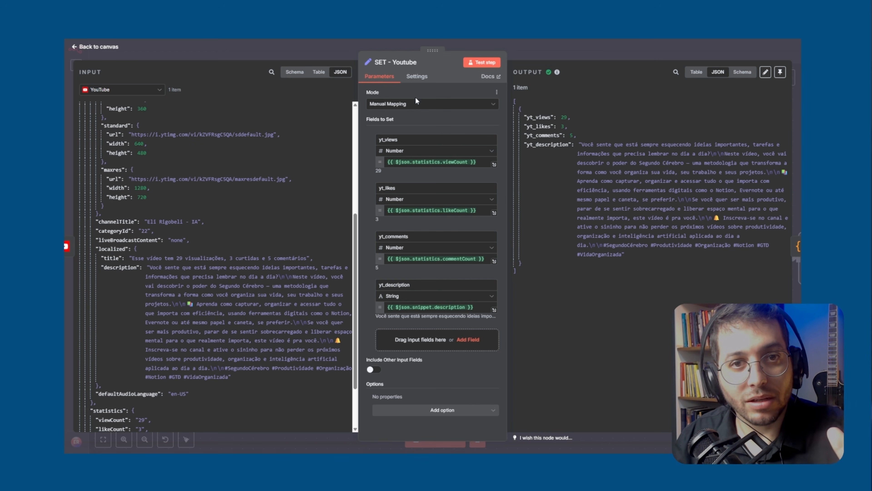
Review the Mode options of the SET - Youtube node, keep Manual Mapping, and return to the canvas
{"action": "left_click", "coordinate": [431, 107]}
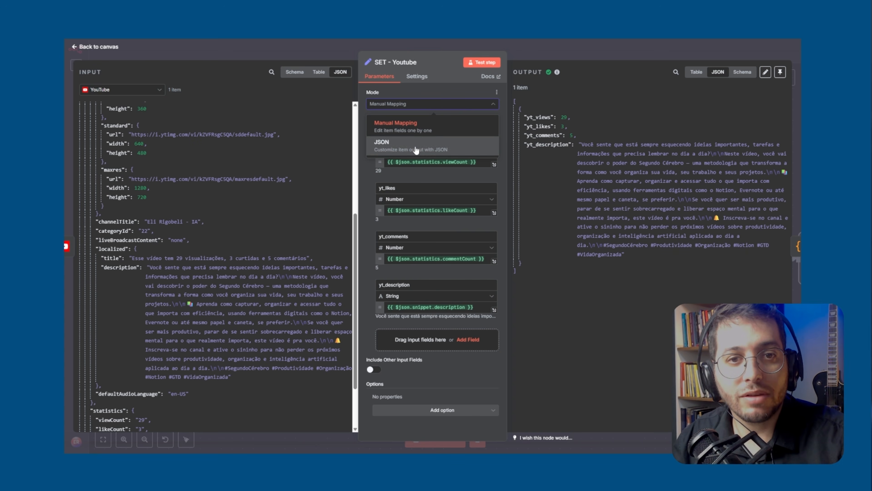
{"action": "left_click", "coordinate": [425, 119]}
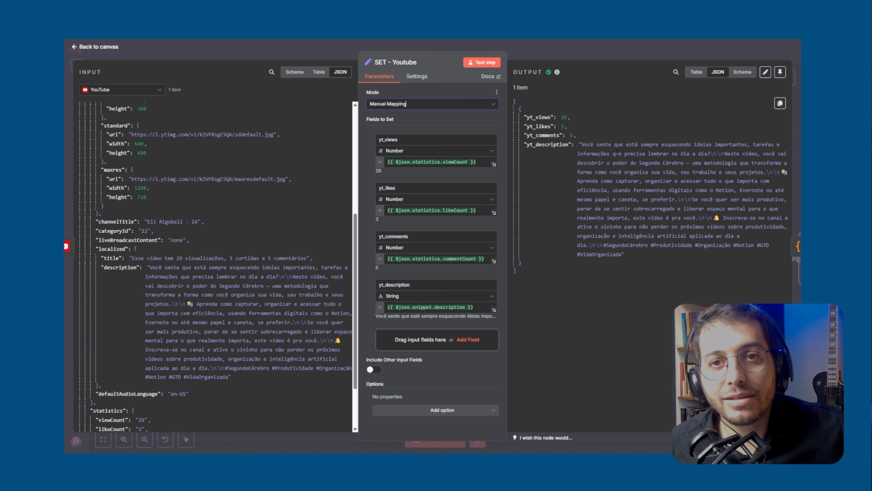
{"action": "left_click", "coordinate": [599, 53]}
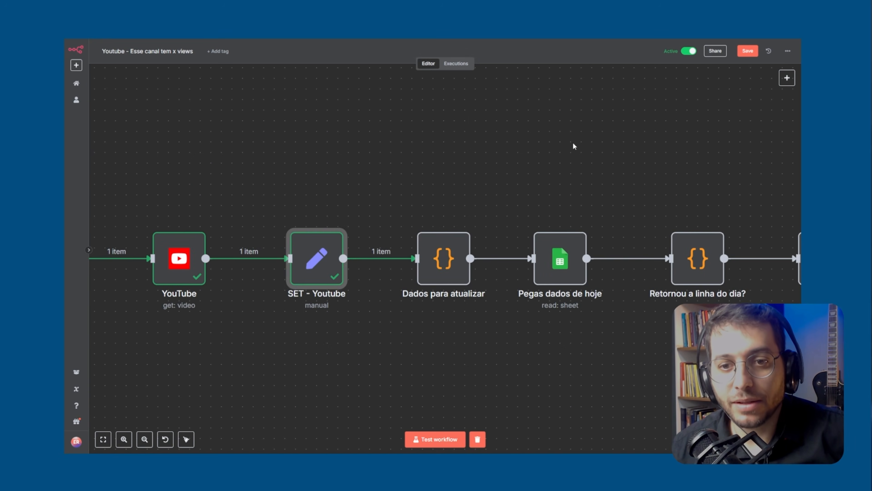
Switch to the Desempenho do vídeo spreadsheet and examine the empty dia cells and the views, curtidas and comentários headers
{"action": "key", "text": "alt+space"}
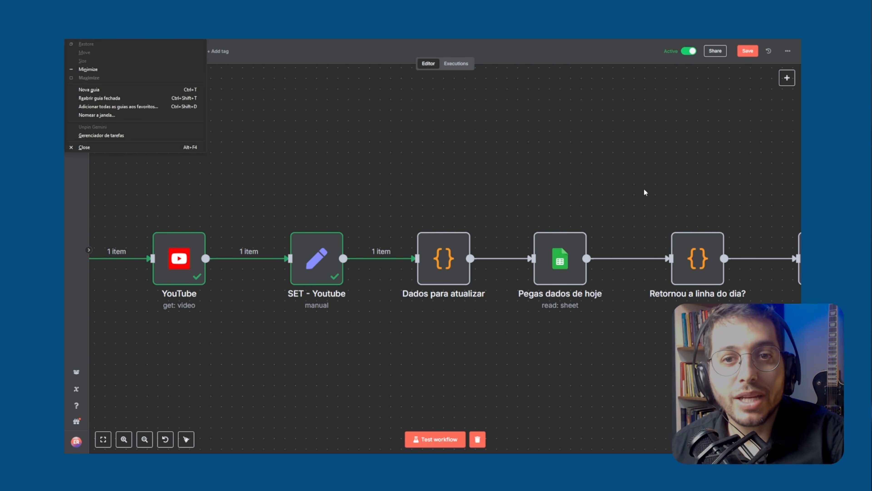
{"action": "key", "text": "Escape"}
{"action": "left_click_drag", "start_coordinate": [670, 191], "coordinate": [541, 165]}
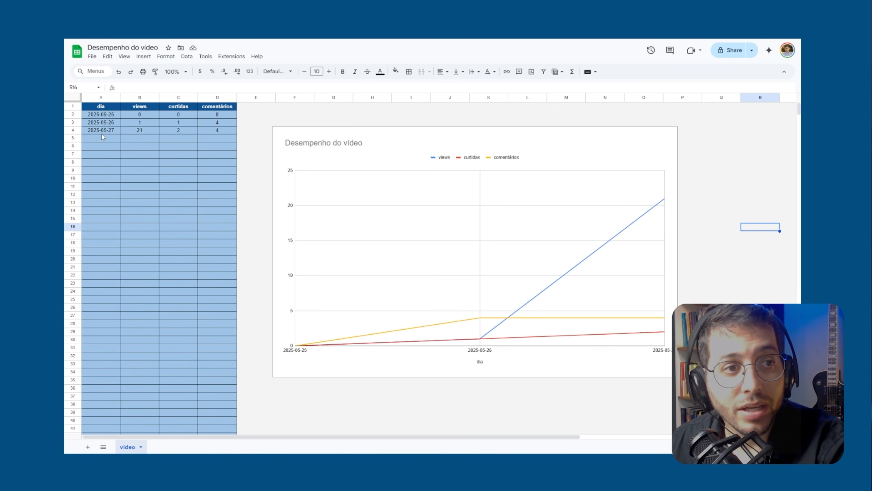
{"action": "left_click", "coordinate": [102, 138]}
{"action": "left_click", "coordinate": [100, 145]}
{"action": "left_click", "coordinate": [99, 160]}
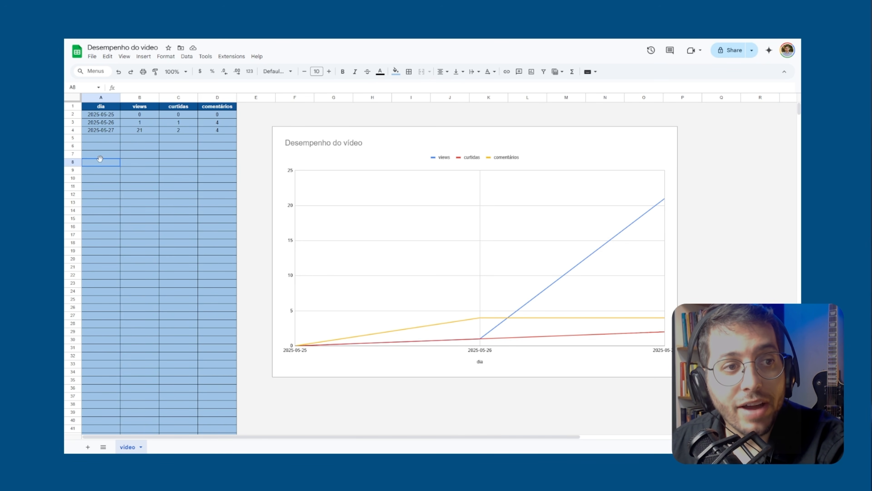
{"action": "left_click", "coordinate": [104, 182]}
{"action": "left_click", "coordinate": [102, 198]}
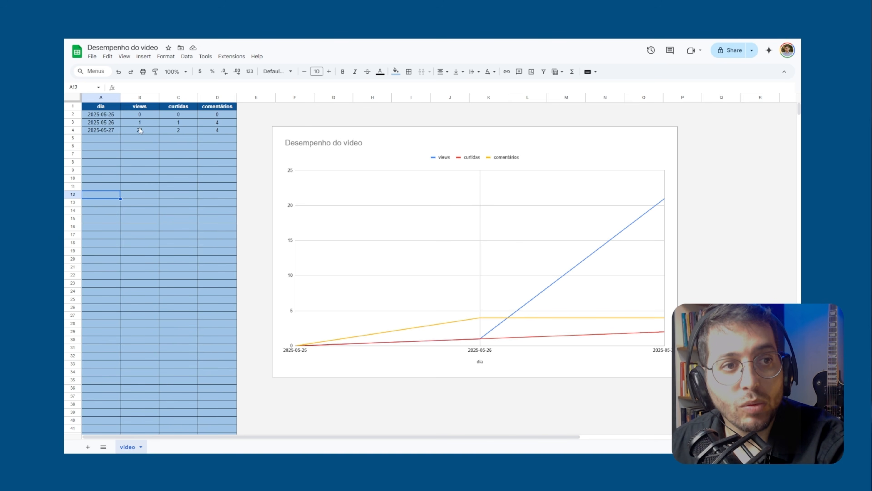
{"action": "left_click", "coordinate": [144, 111]}
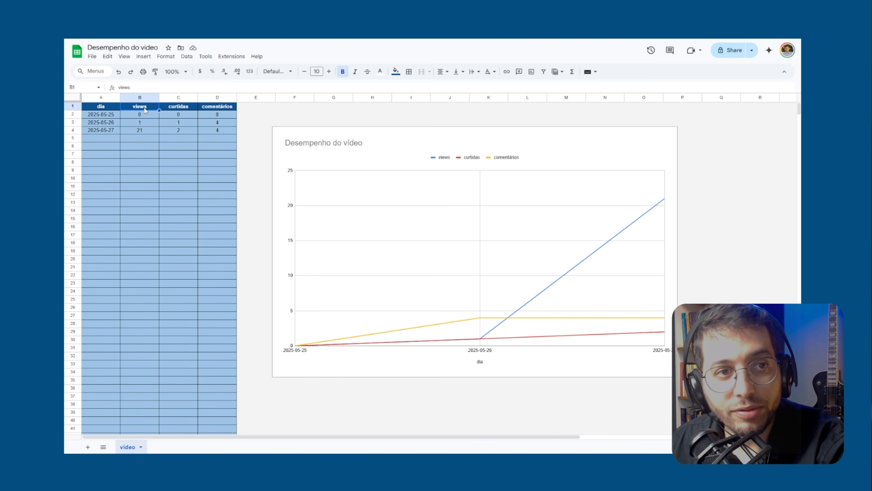
{"action": "left_click", "coordinate": [166, 108]}
{"action": "left_click", "coordinate": [218, 108]}
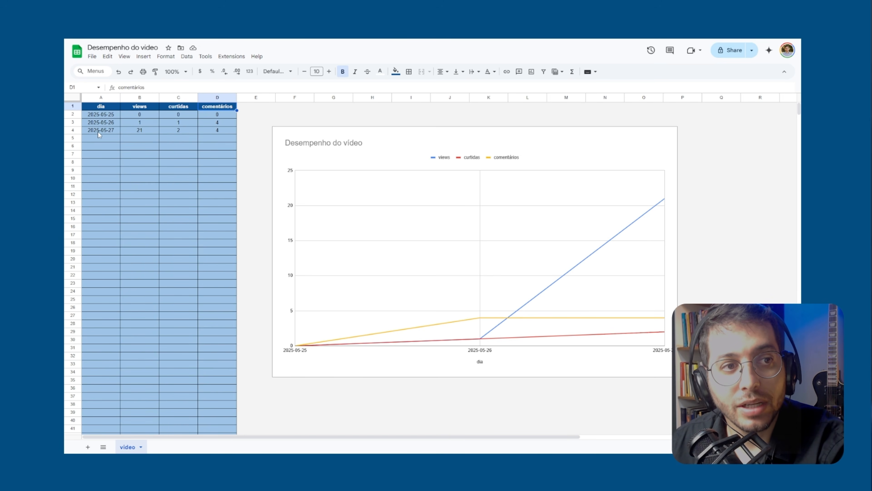
Clear the 2025-05-27 row in A4:D4 and undo the deletion
{"action": "left_click_drag", "start_coordinate": [98, 132], "coordinate": [207, 127]}
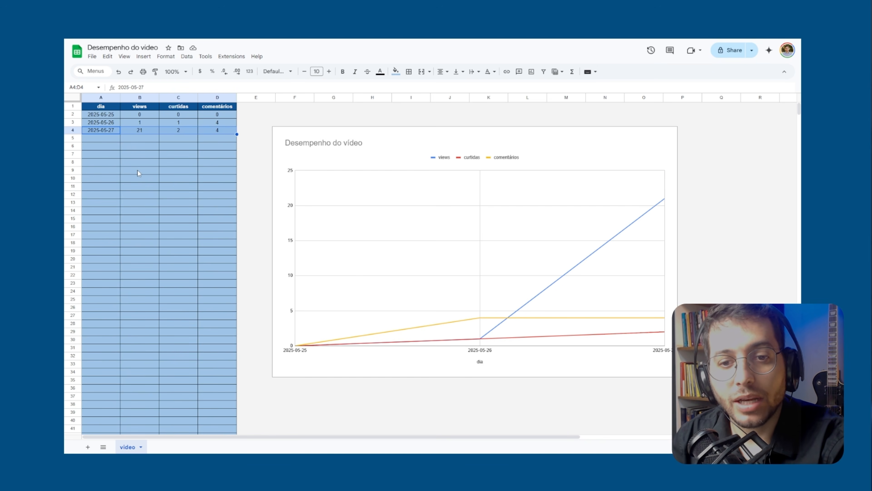
{"action": "key", "text": "Delete"}
{"action": "key", "text": "ctrl+z"}
{"action": "left_click", "coordinate": [102, 165]}
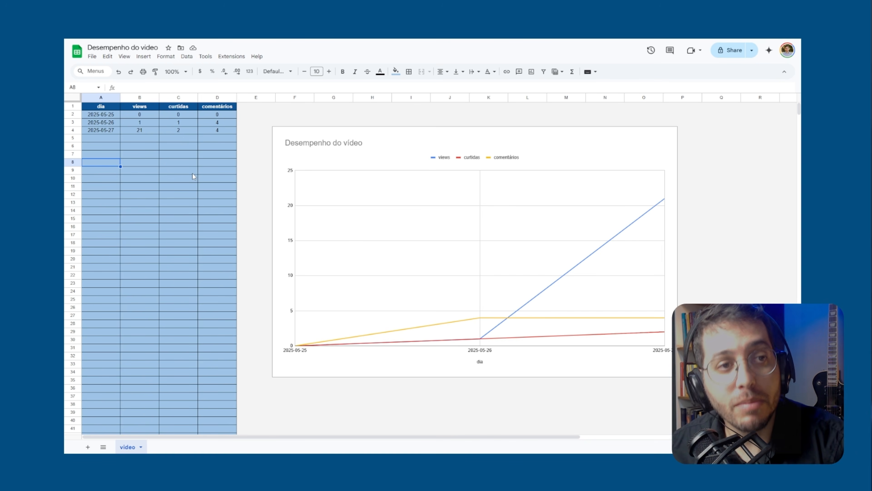
Leave full screen, glance at the n8n workflow, and recheck the spreadsheet's dia, views, curtidas and comentários headers
{"action": "left_click", "coordinate": [716, 203]}
{"action": "key", "text": "F11"}
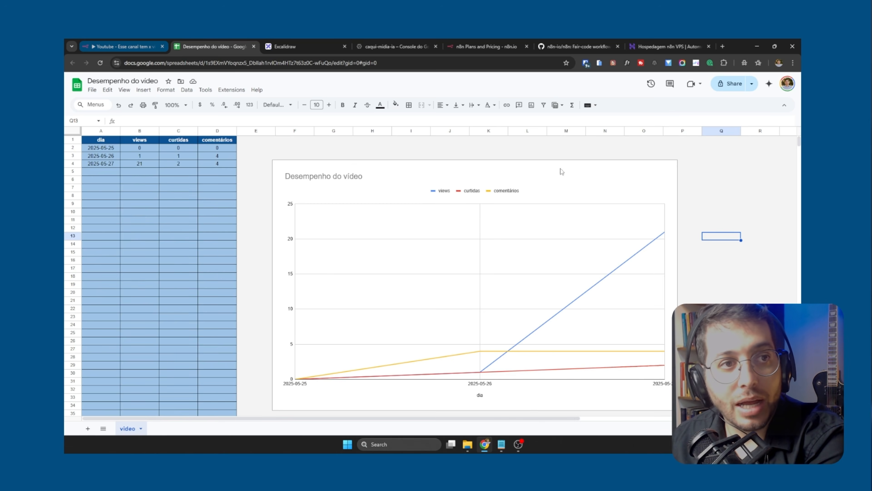
{"action": "left_click", "coordinate": [114, 47]}
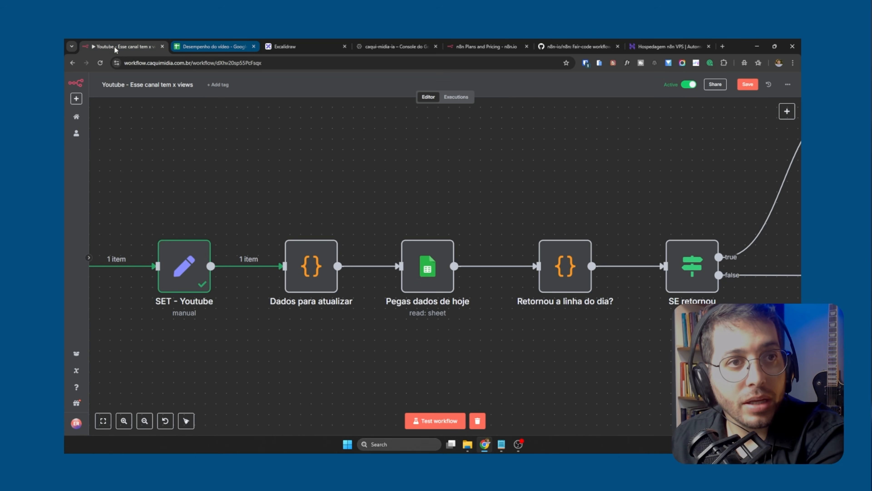
{"action": "left_click", "coordinate": [210, 48]}
{"action": "left_click", "coordinate": [100, 141]}
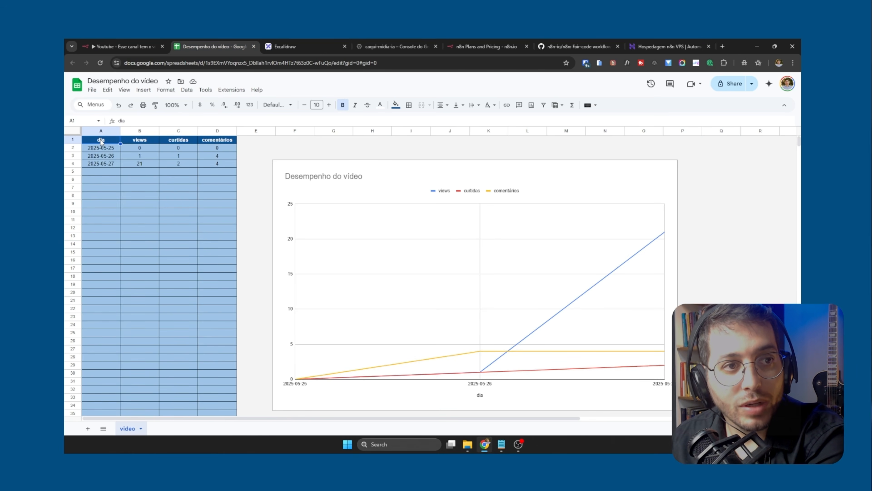
{"action": "left_click", "coordinate": [141, 140]}
{"action": "left_click", "coordinate": [184, 140]}
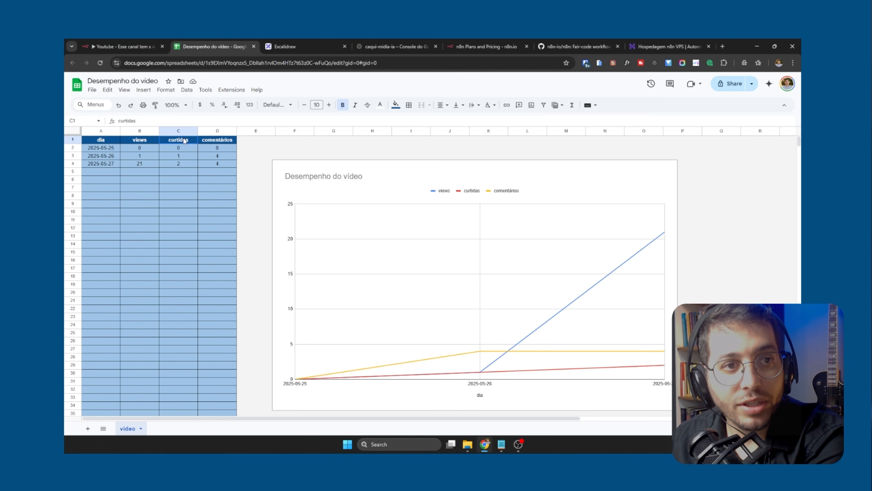
{"action": "left_click", "coordinate": [230, 142]}
Switch back to the n8n workflow in full screen and execute it up to the Pegas dados de hoje node
{"action": "left_click", "coordinate": [133, 49]}
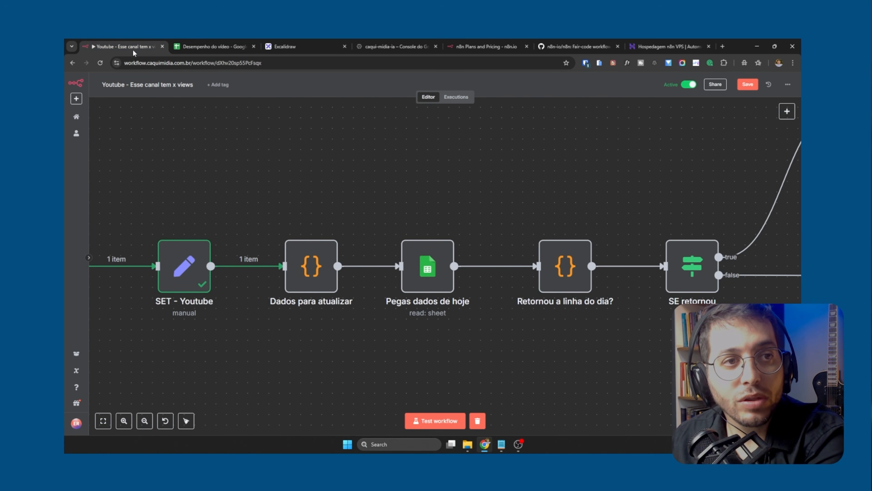
{"action": "key", "text": "F11"}
{"action": "left_click", "coordinate": [406, 193]}
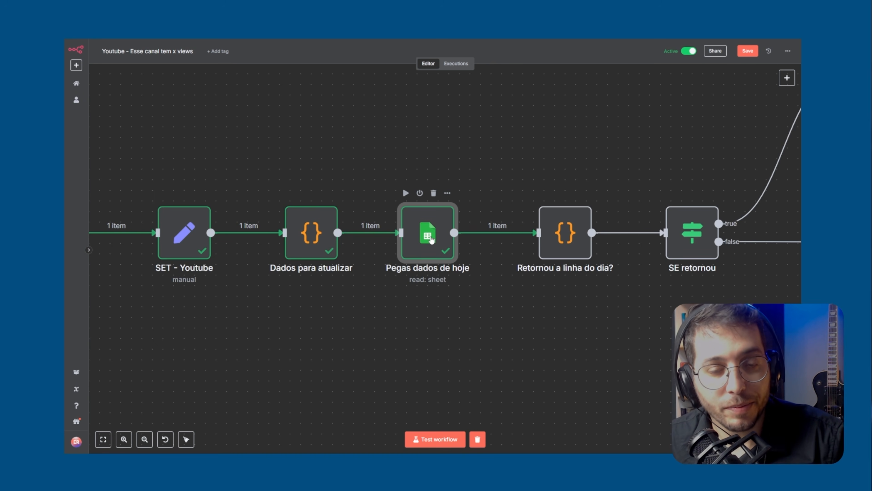
Open the Pegas dados de hoje node and review its Operation, Document and Sheet settings, keeping Get Row(s)
{"action": "double_click", "coordinate": [431, 240]}
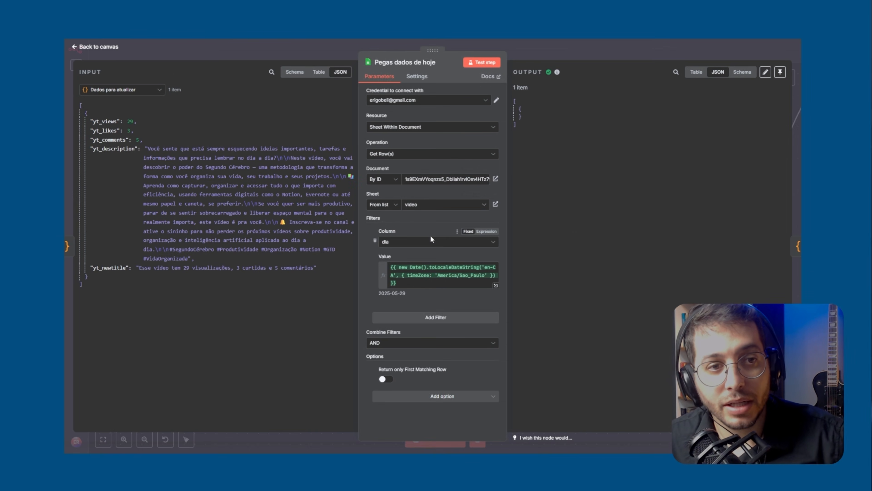
{"action": "left_click", "coordinate": [393, 156]}
{"action": "left_click", "coordinate": [394, 157]}
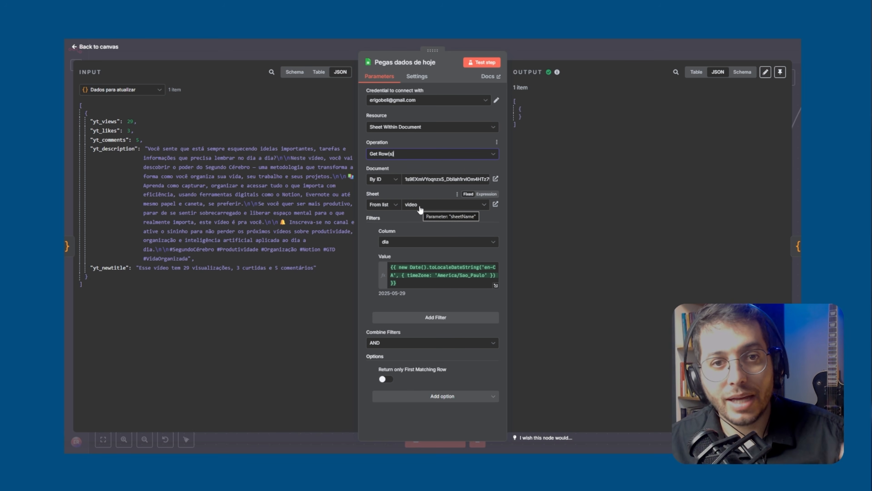
Check the video sheet in the spreadsheet, return to the Pegas dados de hoje node, and inspect its dia filter's date expression
{"action": "key", "text": "F11"}
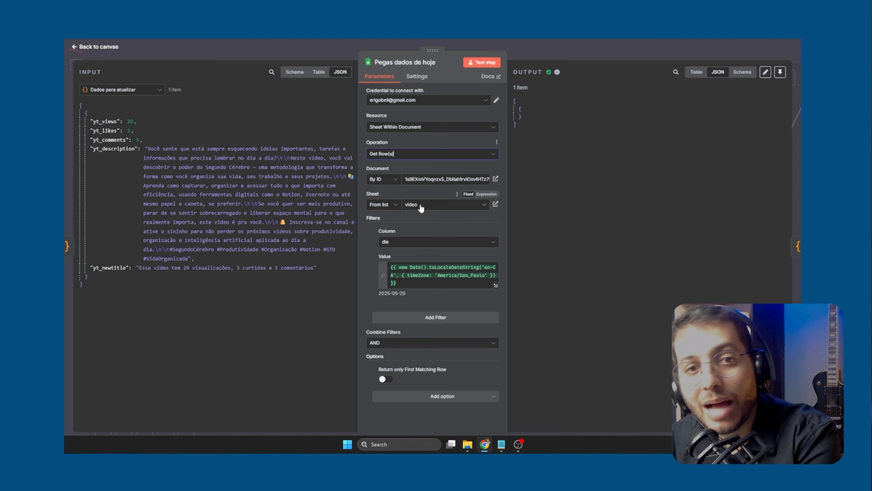
{"action": "key", "text": "ctrl+Tab"}
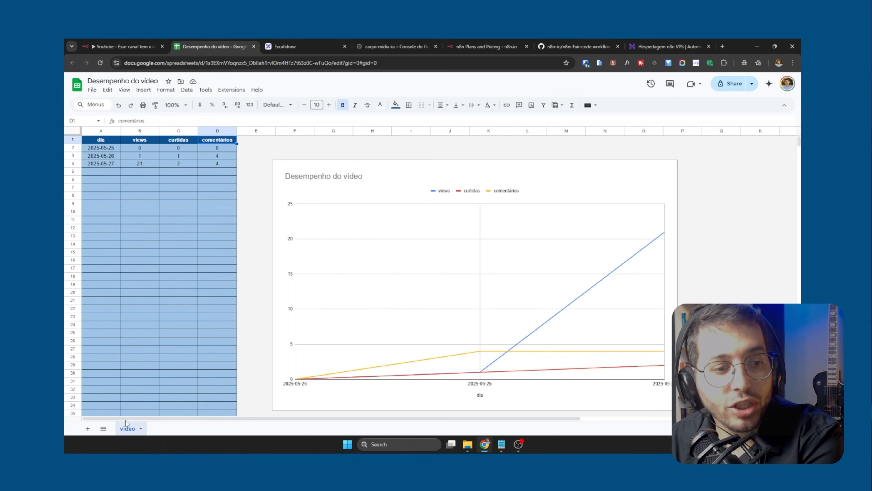
{"action": "left_click", "coordinate": [151, 48]}
{"action": "key", "text": "F11"}
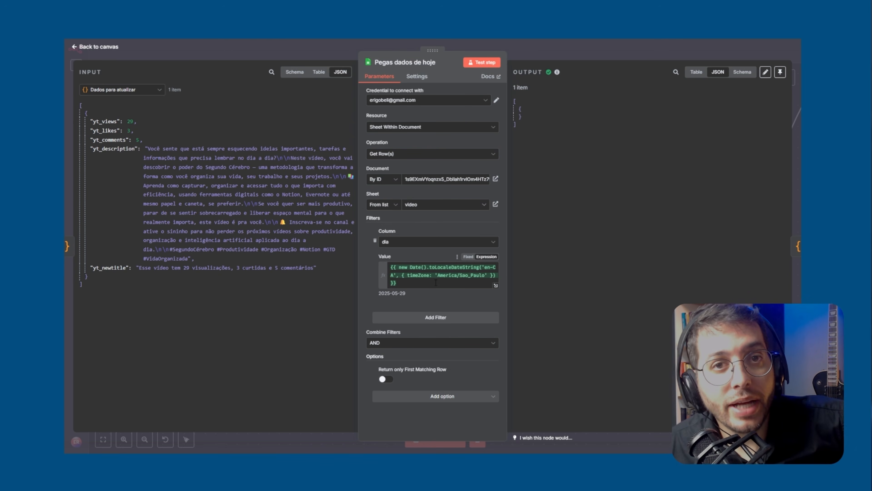
{"action": "left_click", "coordinate": [417, 282]}
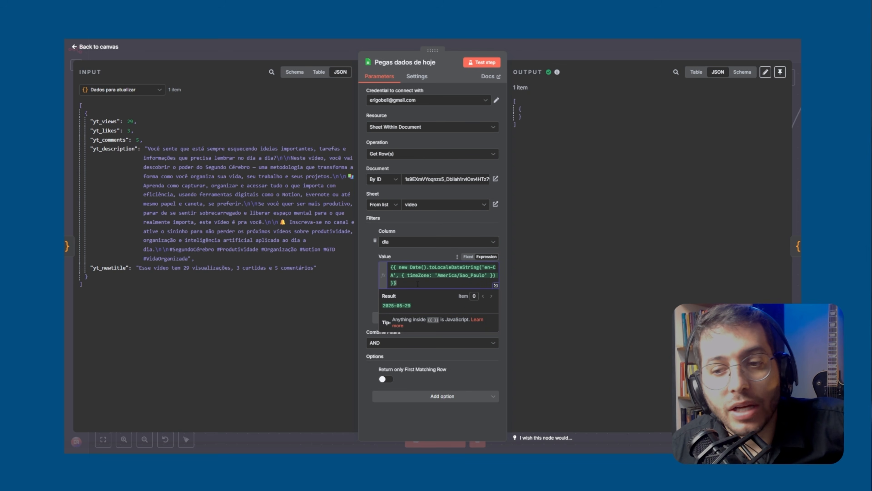
Examine the dia filter's date expression and its resolved date in the Pegas dados de hoje node
{"action": "double_click", "coordinate": [368, 311]}
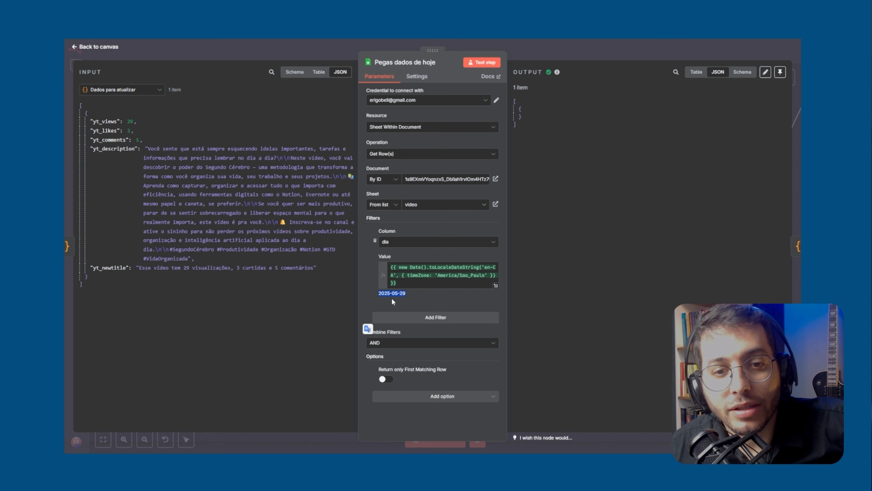
{"action": "left_click_drag", "start_coordinate": [411, 283], "coordinate": [390, 264]}
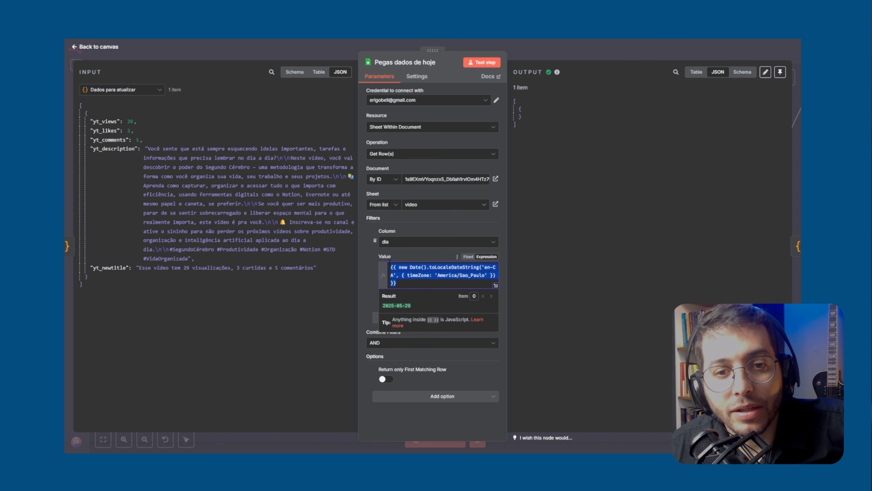
{"action": "left_click", "coordinate": [370, 287]}
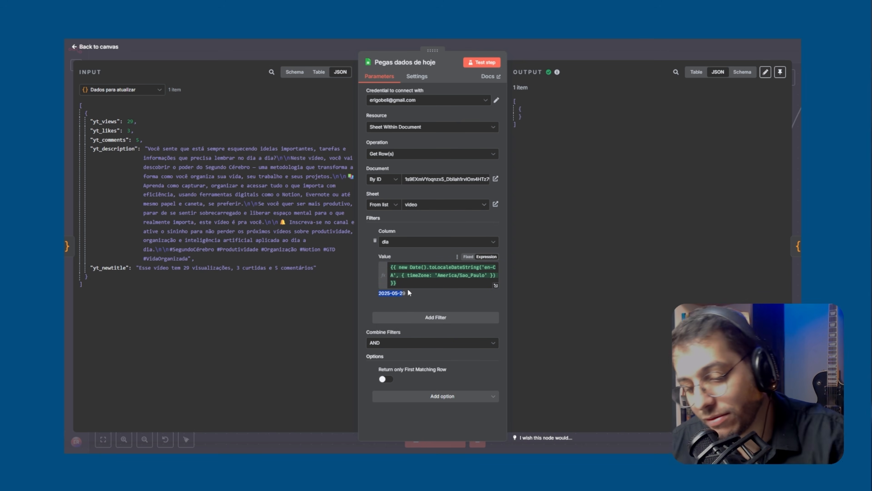
Leave full screen, check the last dia entry in the spreadsheet, and test the Pegas dados de hoje node
{"action": "key", "text": "F11"}
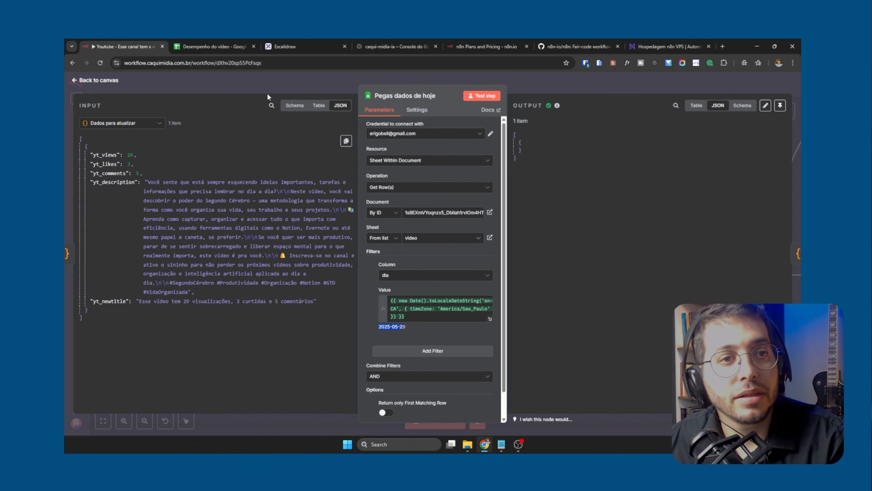
{"action": "left_click", "coordinate": [207, 46]}
{"action": "left_click", "coordinate": [107, 163]}
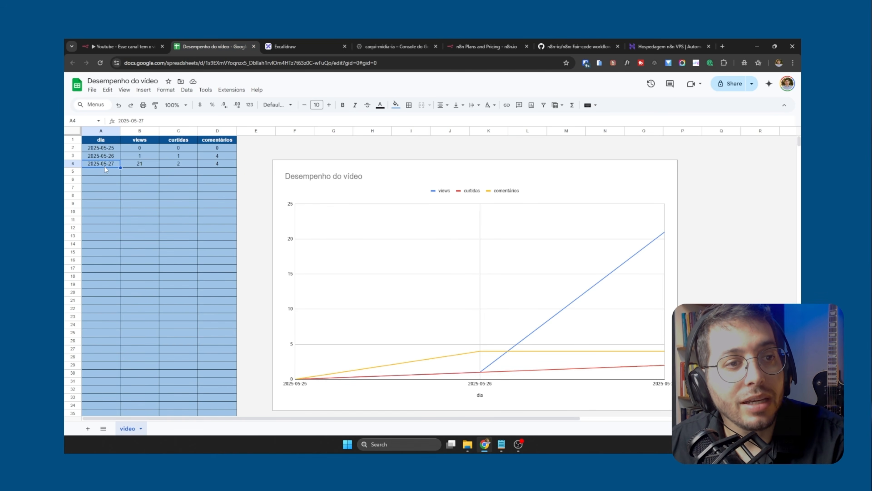
{"action": "left_click", "coordinate": [133, 45]}
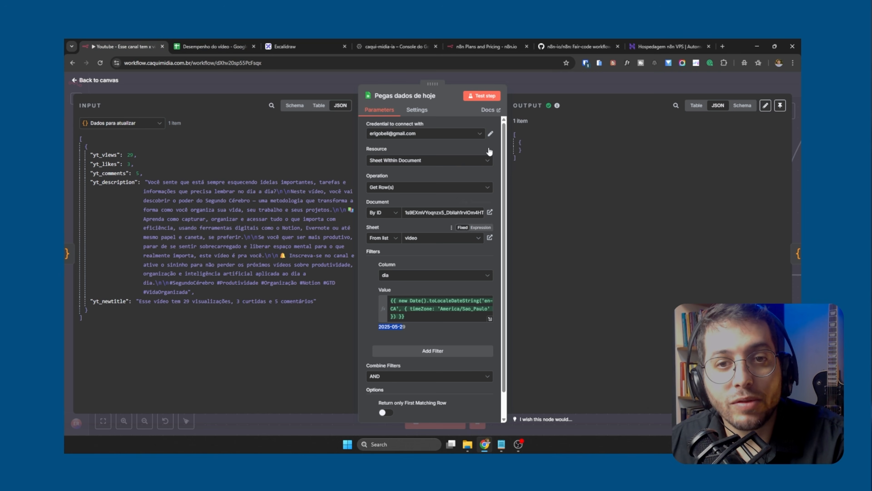
{"action": "left_click", "coordinate": [486, 97]}
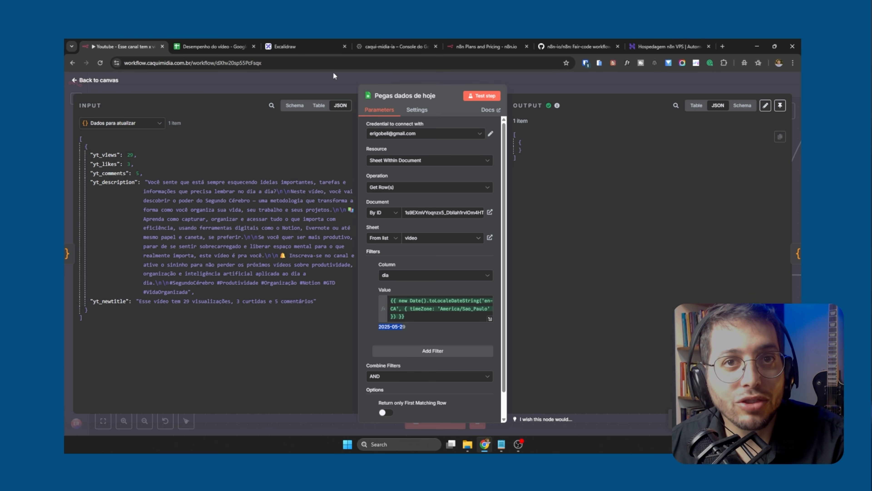
Set the dia date in cell A4 of the video sheet to 2025-05-29 and return to the n8n workflow
{"action": "left_click", "coordinate": [195, 44]}
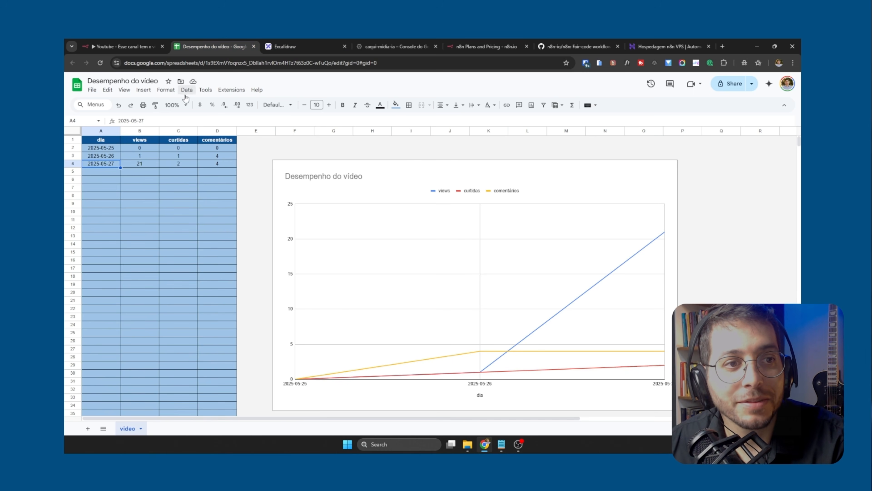
{"action": "double_click", "coordinate": [109, 163]}
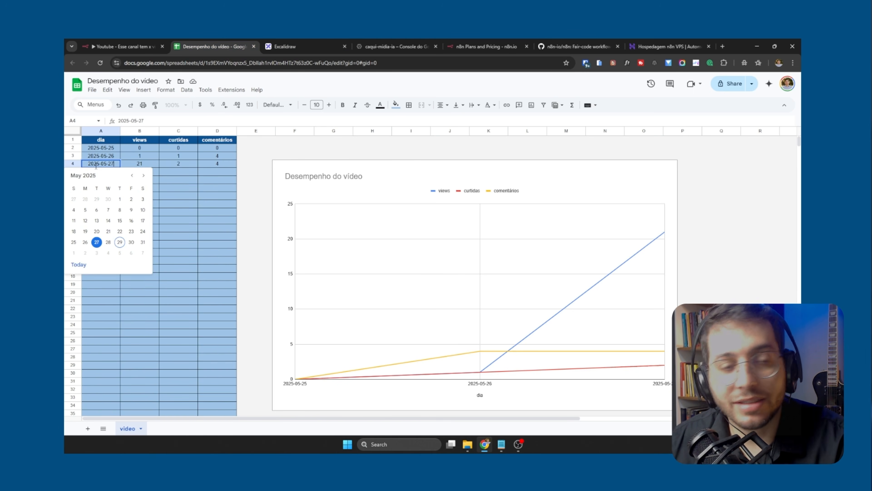
{"action": "key", "text": "BackSpace"}
{"action": "type", "text": "9"}
{"action": "key", "text": "Return"}
{"action": "left_click", "coordinate": [123, 46]}
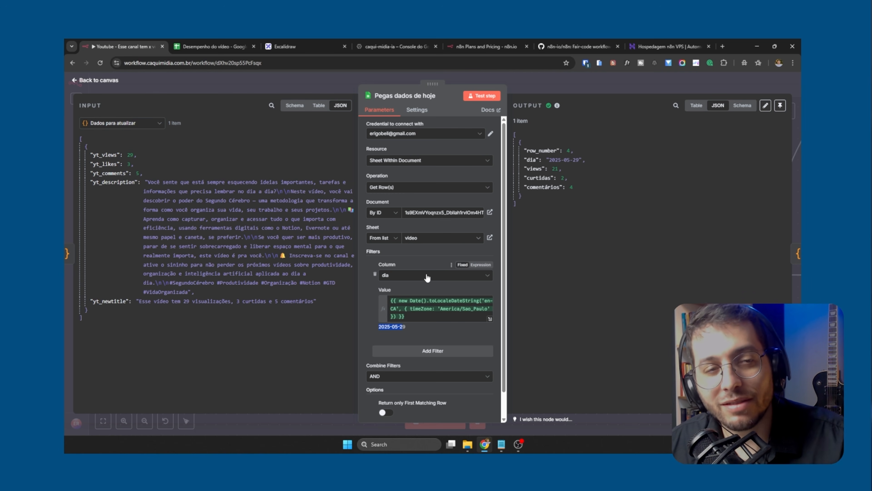
Compare the dia filter expression and the Pegas dados de hoje output with row 4 of the spreadsheet
{"action": "left_click", "coordinate": [430, 320]}
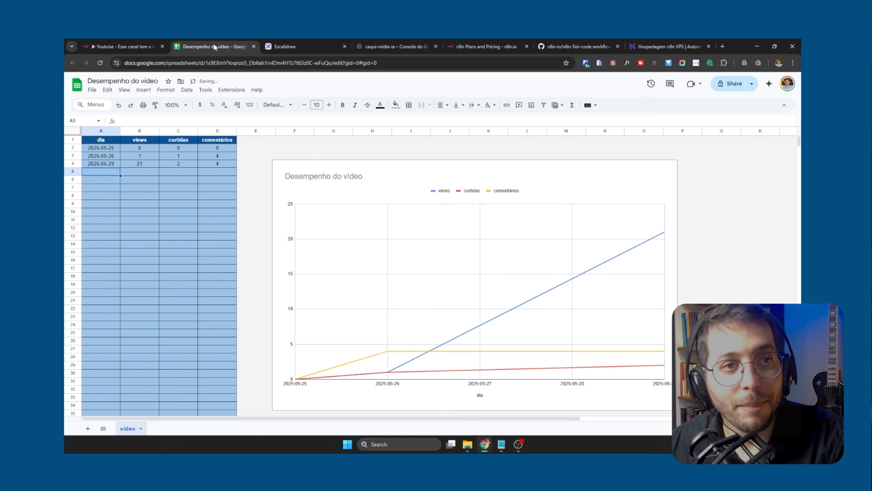
{"action": "left_click", "coordinate": [211, 46]}
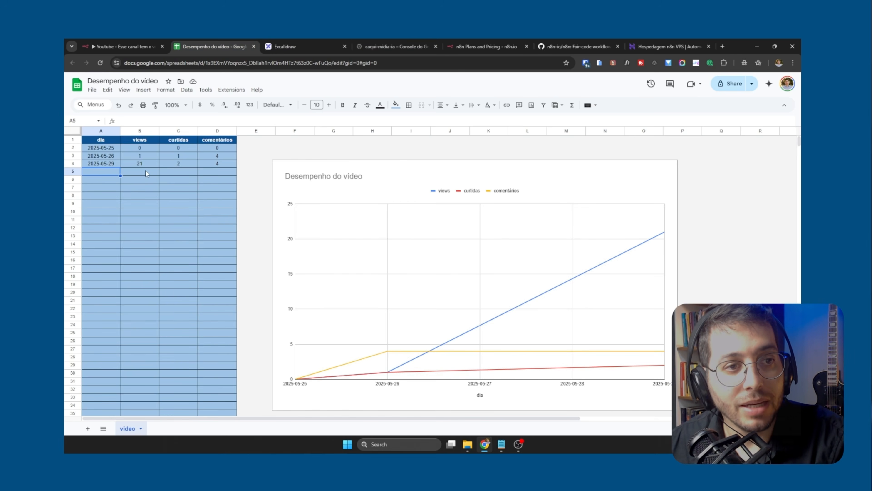
{"action": "left_click", "coordinate": [121, 47]}
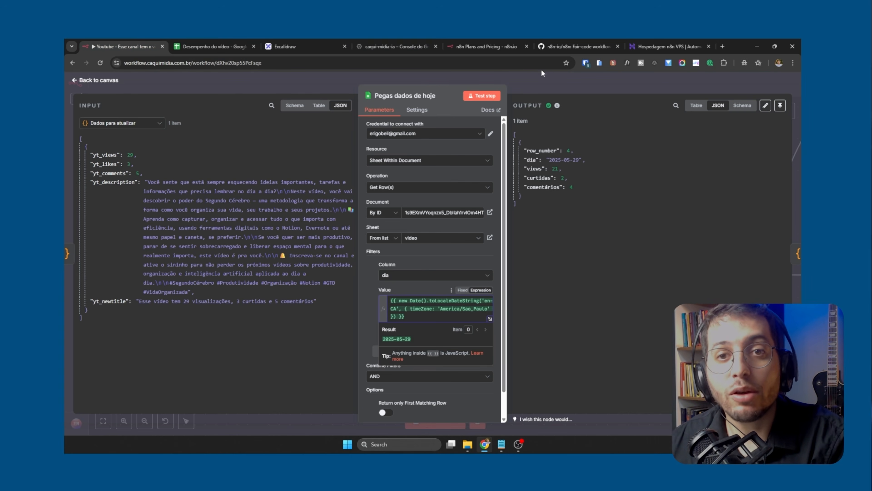
Return to the canvas, select the Retornou a linha do dia? node, and search the available nodes for func
{"action": "left_click", "coordinate": [548, 80]}
{"action": "left_click_drag", "start_coordinate": [597, 224], "coordinate": [452, 200]}
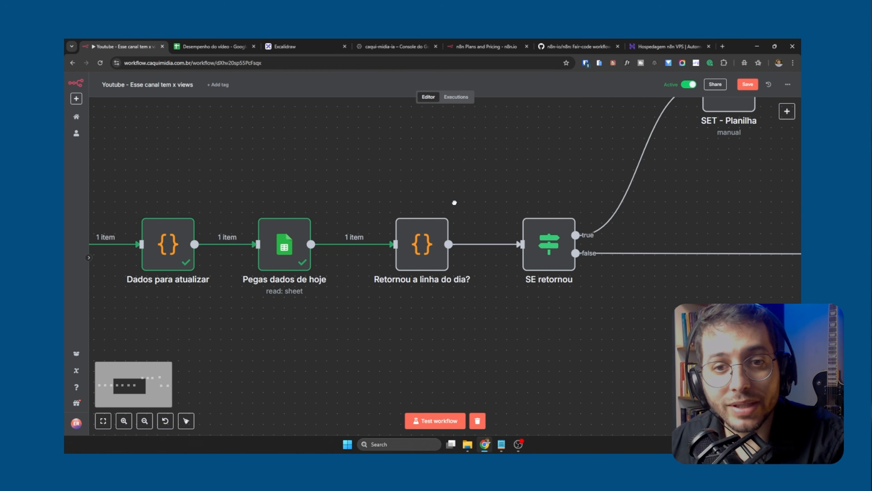
{"action": "left_click", "coordinate": [422, 233]}
{"action": "left_click", "coordinate": [786, 112]}
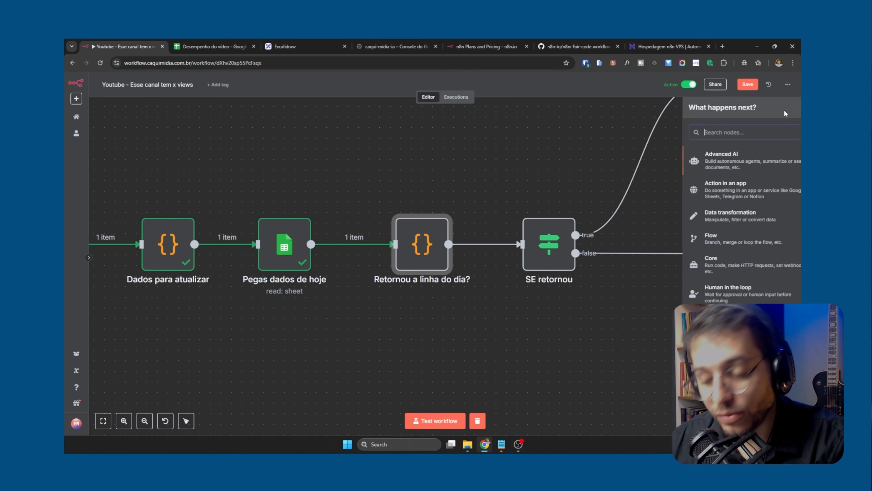
{"action": "type", "text": "func"}
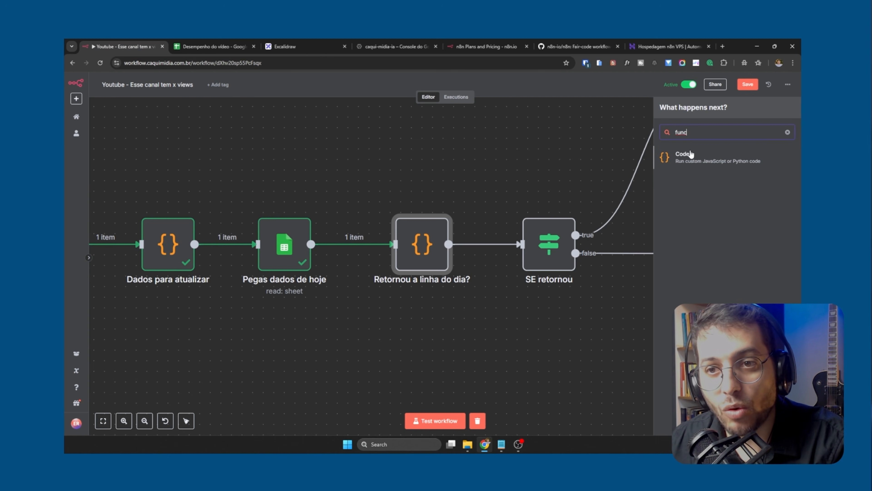
{"action": "left_click", "coordinate": [496, 186]}
Open the Retornou a linha do dia? code node, test it, glance at the spreadsheet, and test the node again
{"action": "double_click", "coordinate": [422, 248]}
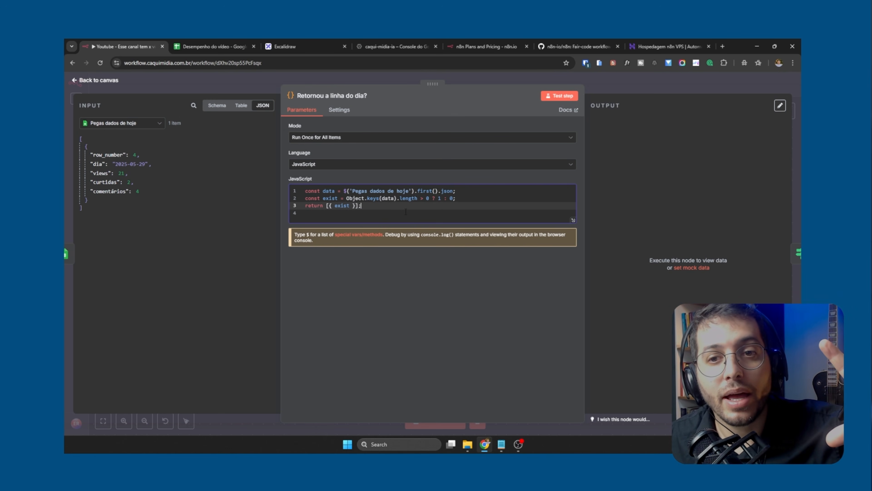
{"action": "left_click", "coordinate": [559, 97]}
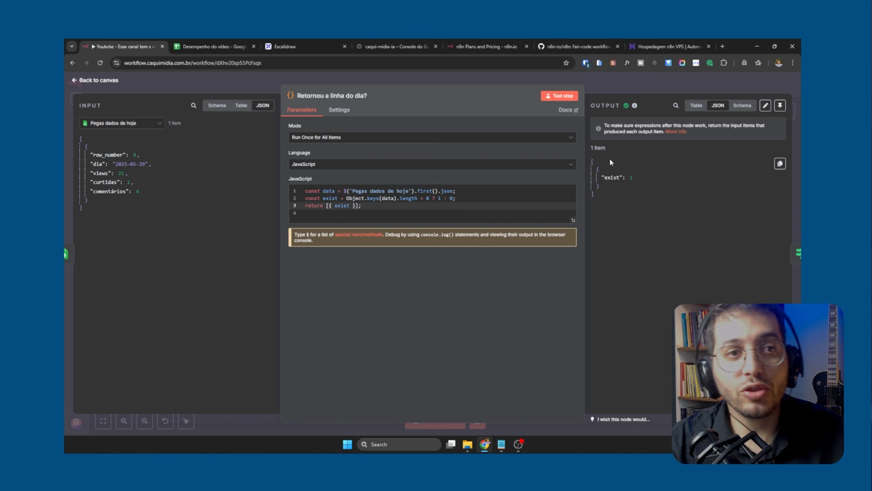
{"action": "left_click", "coordinate": [216, 49]}
{"action": "left_click", "coordinate": [118, 46]}
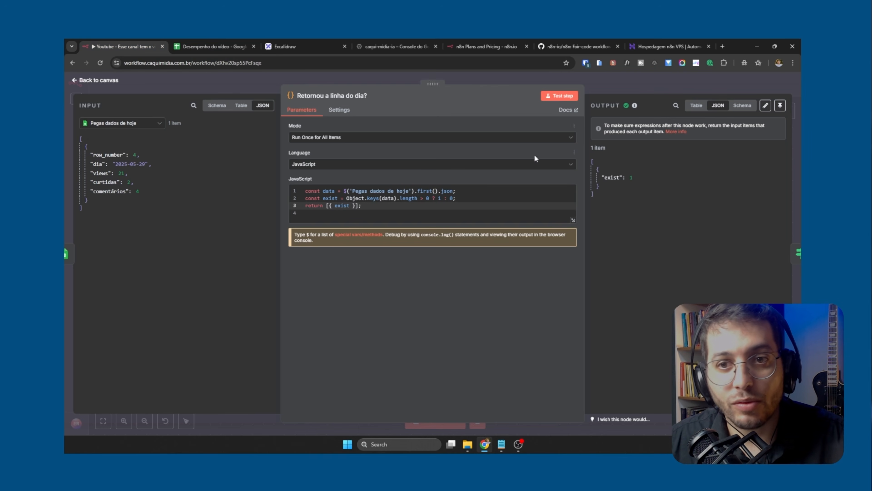
{"action": "left_click", "coordinate": [563, 95]}
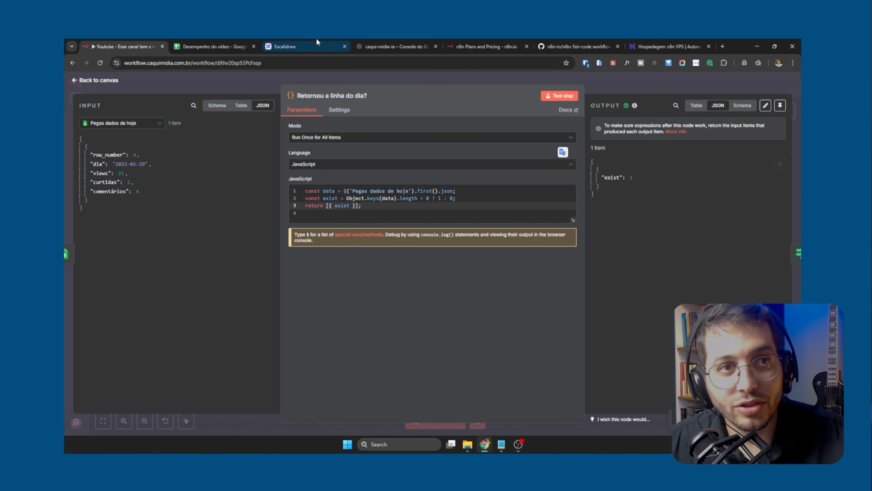
Set the dia date in cell A4 of the video sheet to 2025-05-28
{"action": "left_click", "coordinate": [222, 42]}
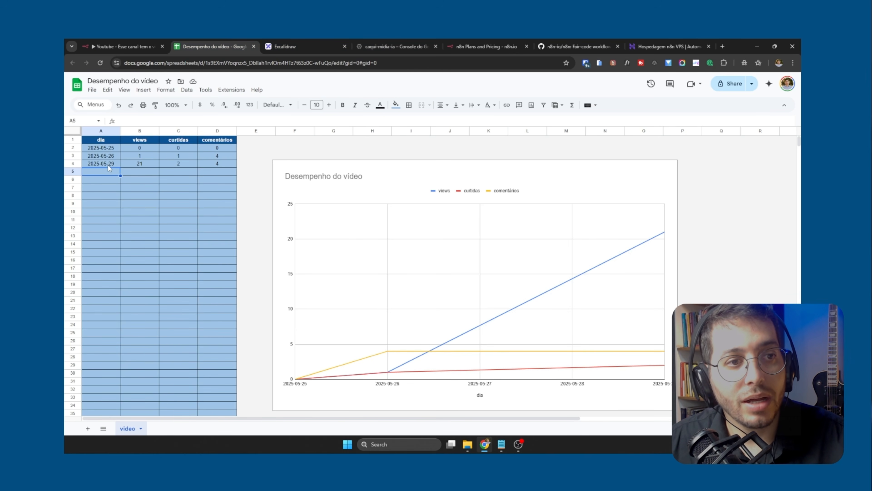
{"action": "double_click", "coordinate": [108, 165]}
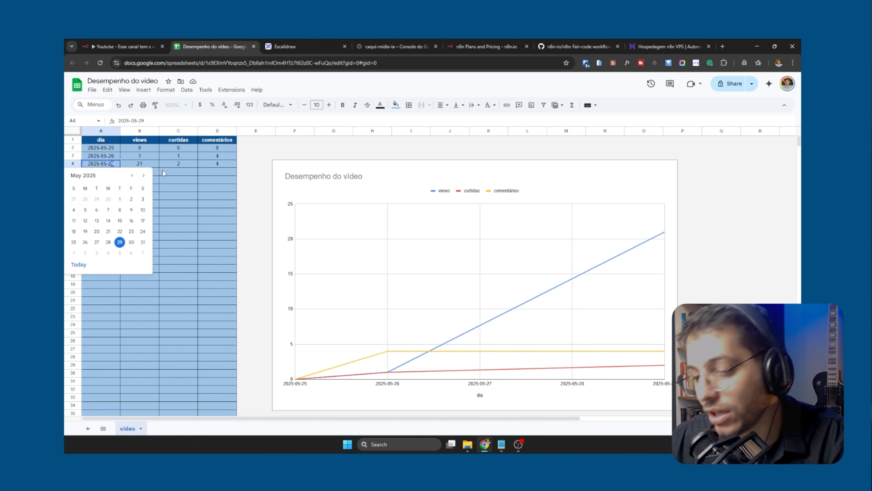
{"action": "key", "text": "BackSpace"}
{"action": "type", "text": "8"}
{"action": "key", "text": "Return"}
Switch back to n8n, retest the Retornou a linha do dia? node, and return to the canvas
{"action": "left_click", "coordinate": [136, 43]}
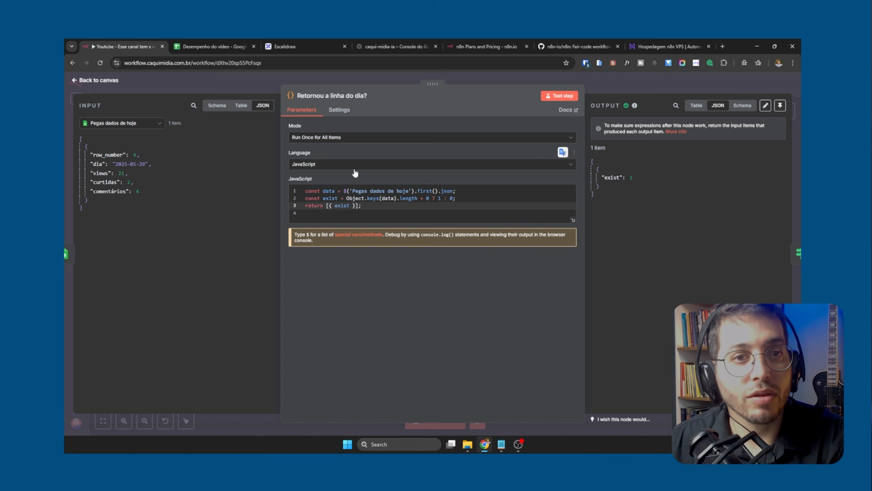
{"action": "left_click", "coordinate": [559, 95]}
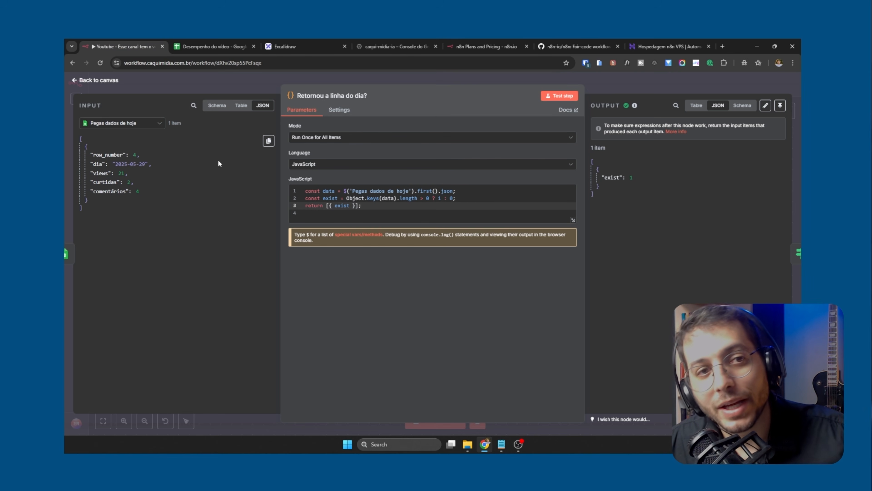
{"action": "left_click", "coordinate": [245, 79]}
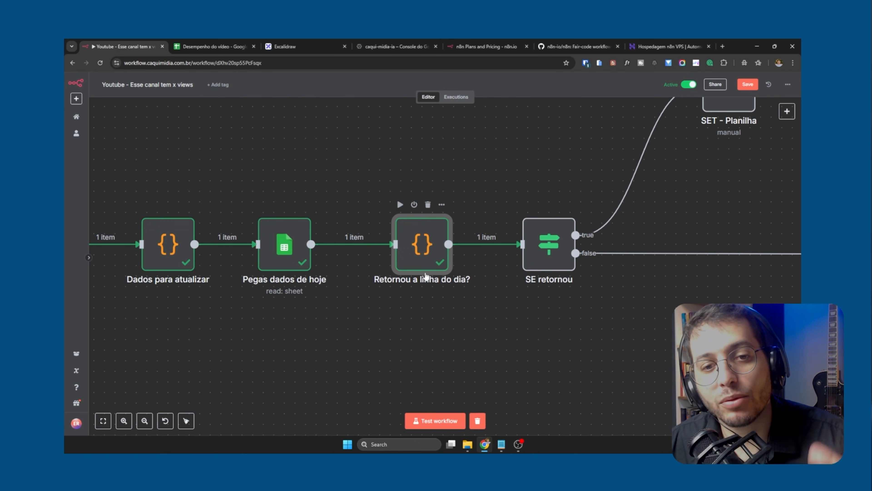
Pin the output data of the Pegas dados de hoje node, then review the pinned node from the canvas
{"action": "double_click", "coordinate": [296, 249]}
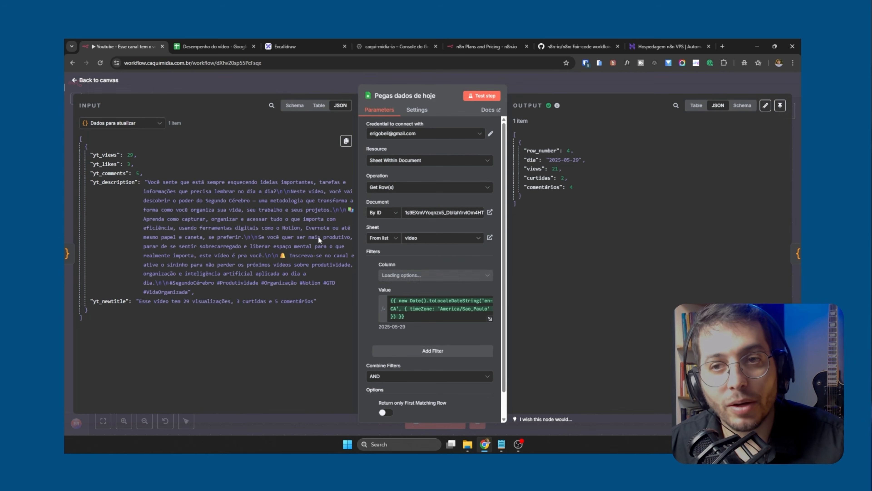
{"action": "left_click", "coordinate": [781, 105]}
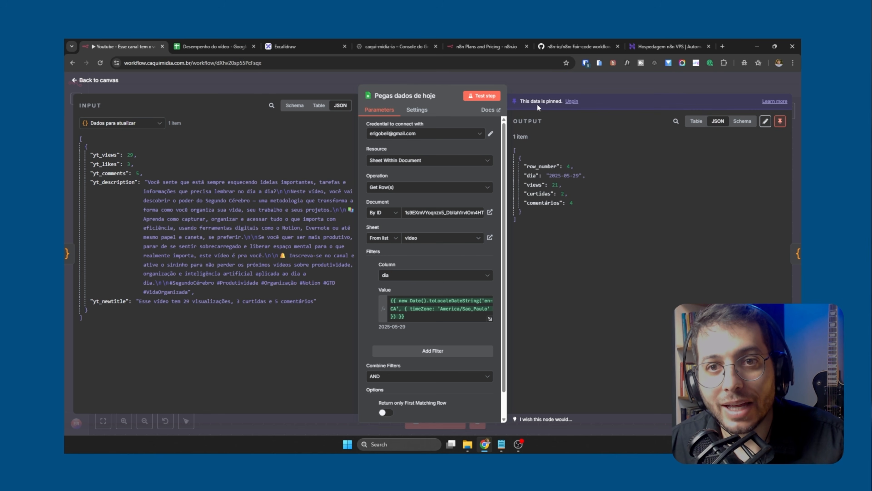
{"action": "left_click", "coordinate": [590, 86]}
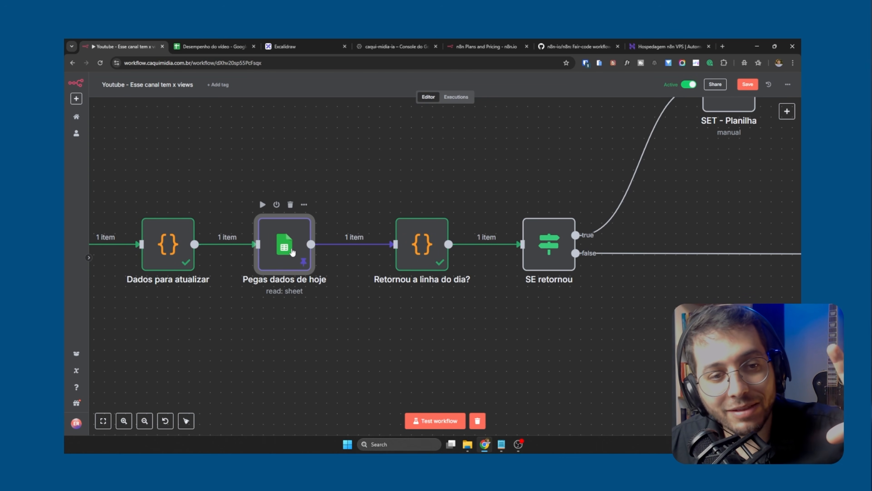
{"action": "double_click", "coordinate": [290, 270]}
{"action": "left_click", "coordinate": [434, 77]}
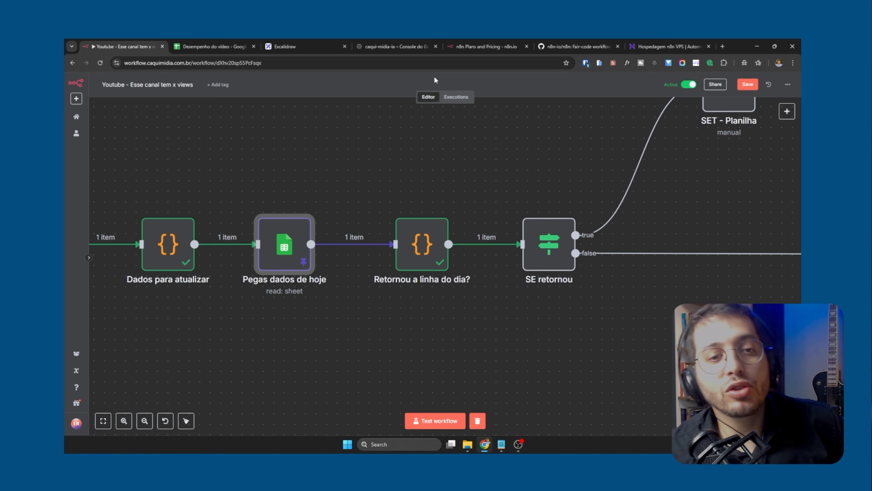
Unpin the output data of the Pegas dados de hoje node and return to the canvas
{"action": "double_click", "coordinate": [296, 250]}
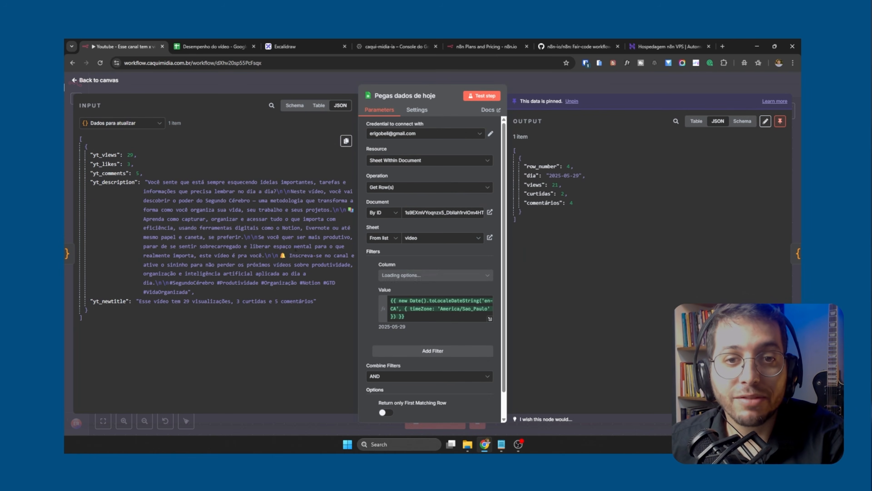
{"action": "left_click", "coordinate": [780, 121]}
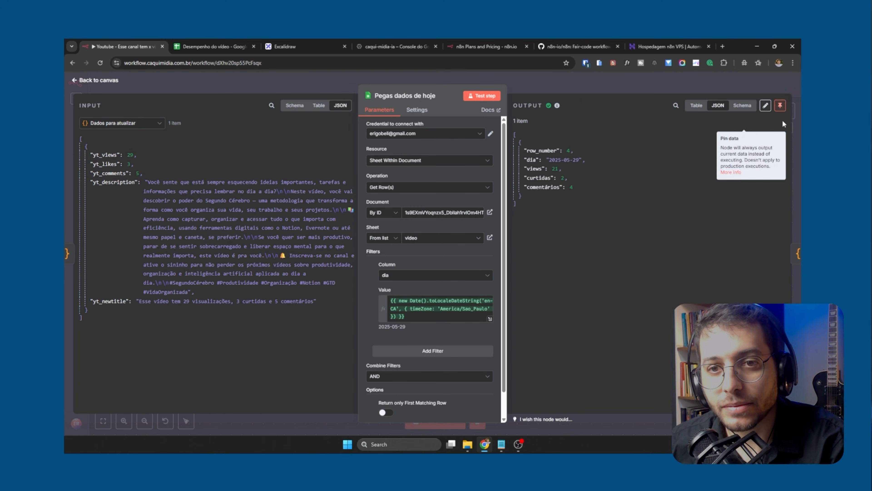
{"action": "left_click", "coordinate": [355, 78]}
Open the Retornou a linha do dia? node and test it with unpinned input data
{"action": "double_click", "coordinate": [432, 230]}
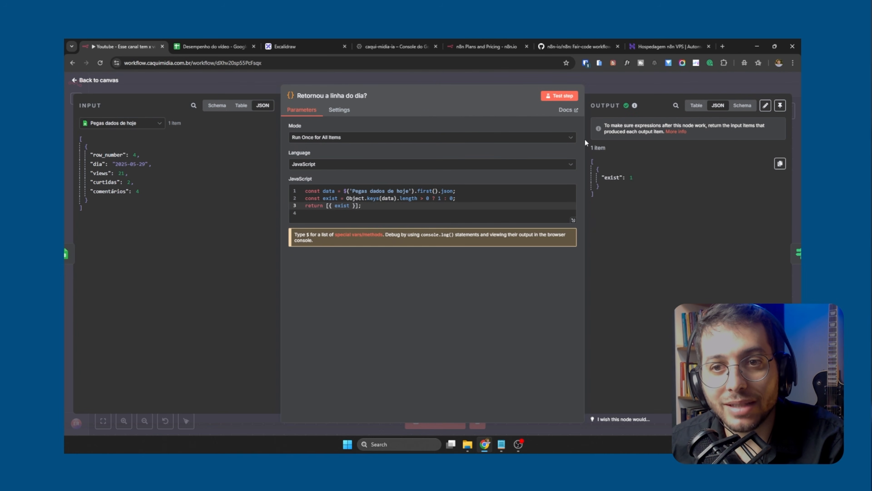
{"action": "left_click", "coordinate": [563, 95]}
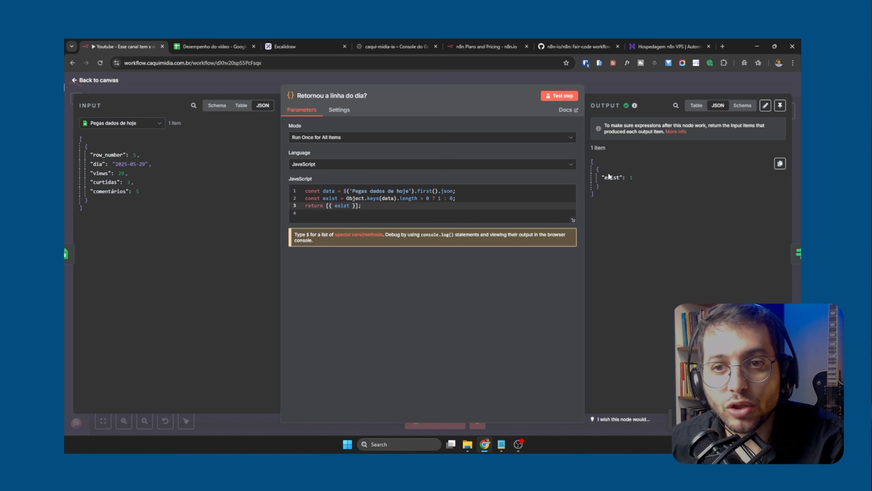
Clear the contents of row 5 in the spreadsheet's video sheet
{"action": "left_click", "coordinate": [212, 47]}
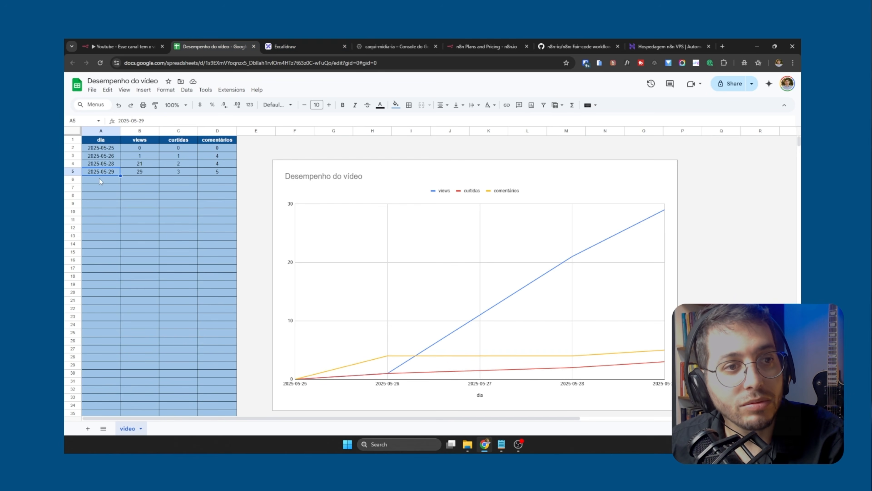
{"action": "left_click", "coordinate": [71, 171]}
{"action": "key", "text": "Delete"}
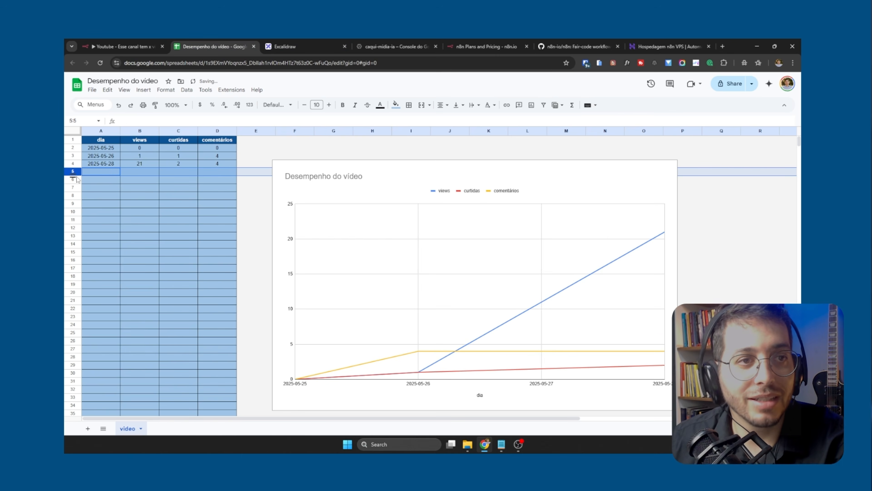
Switch back to the n8n workflow, test the Retornou a linha do dia? node again, and return to the canvas
{"action": "left_click", "coordinate": [136, 44]}
{"action": "left_click", "coordinate": [560, 95]}
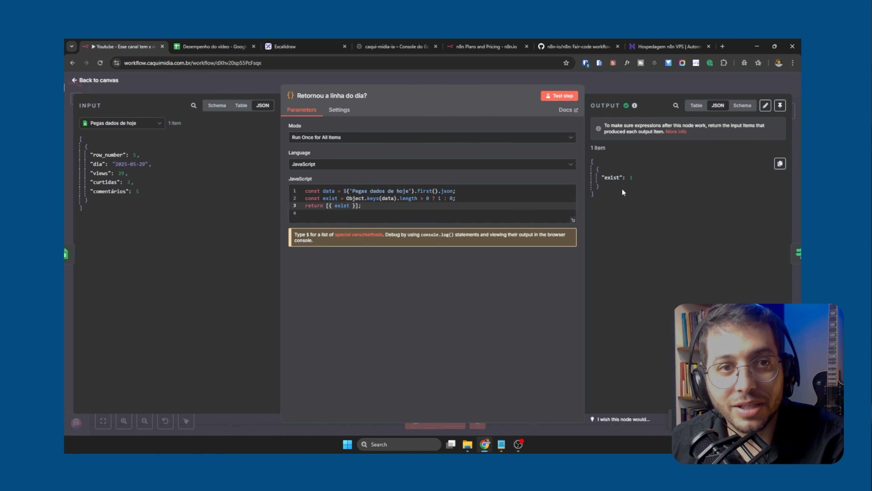
{"action": "left_click", "coordinate": [379, 78]}
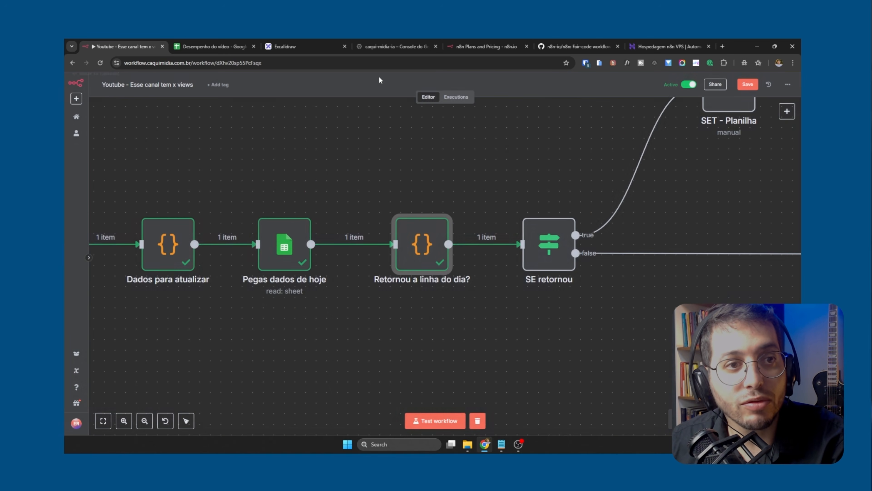
Open the Pegas dados de hoje node, test it against the edited spreadsheet, and return to the canvas
{"action": "double_click", "coordinate": [284, 244]}
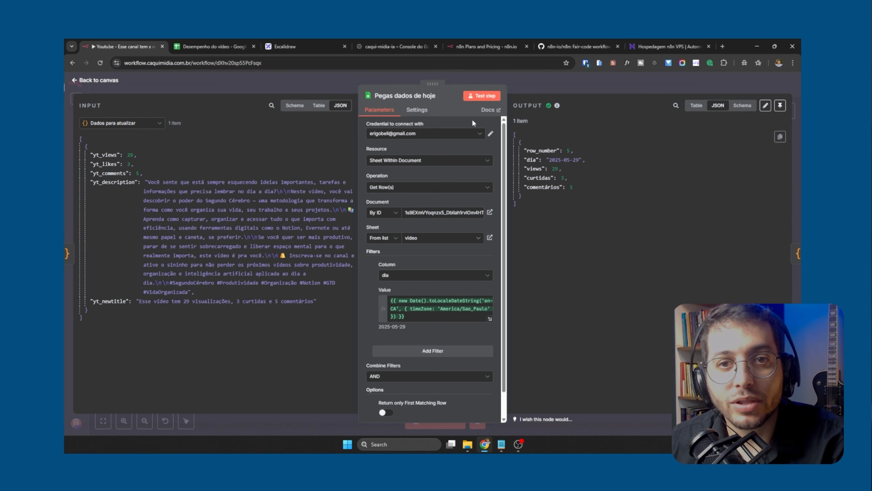
{"action": "left_click", "coordinate": [484, 98]}
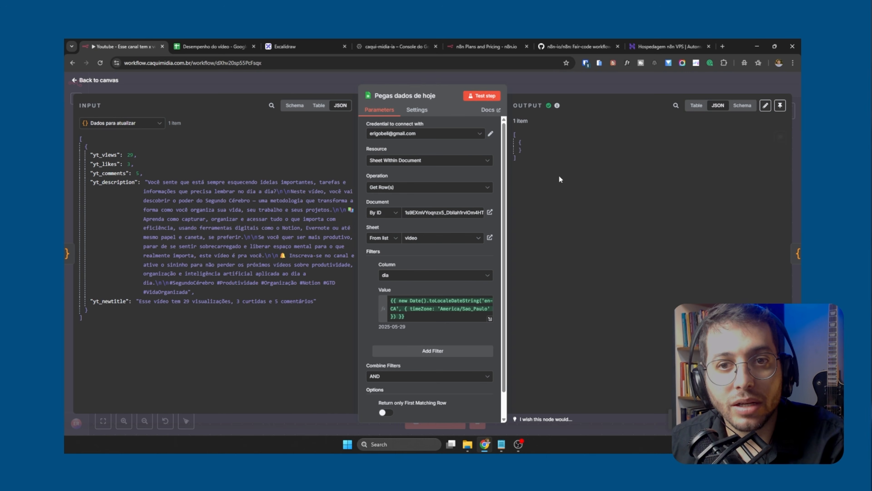
{"action": "left_click", "coordinate": [395, 80]}
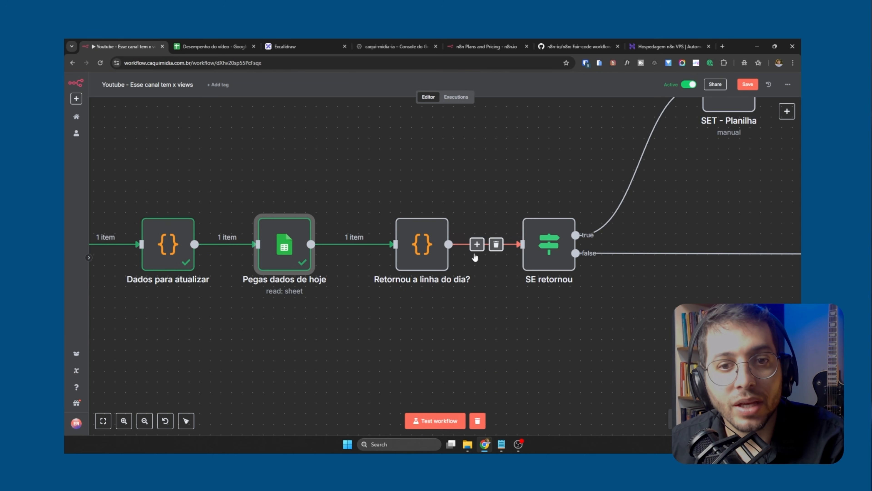
Open the Retornou a linha do dia? node, test it with the refreshed input, and close it
{"action": "left_click", "coordinate": [428, 245]}
{"action": "double_click", "coordinate": [429, 245]}
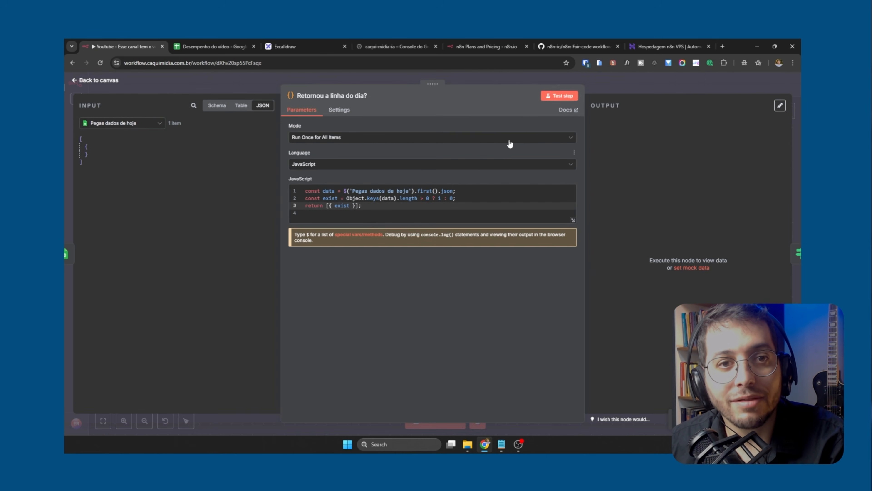
{"action": "left_click", "coordinate": [555, 98]}
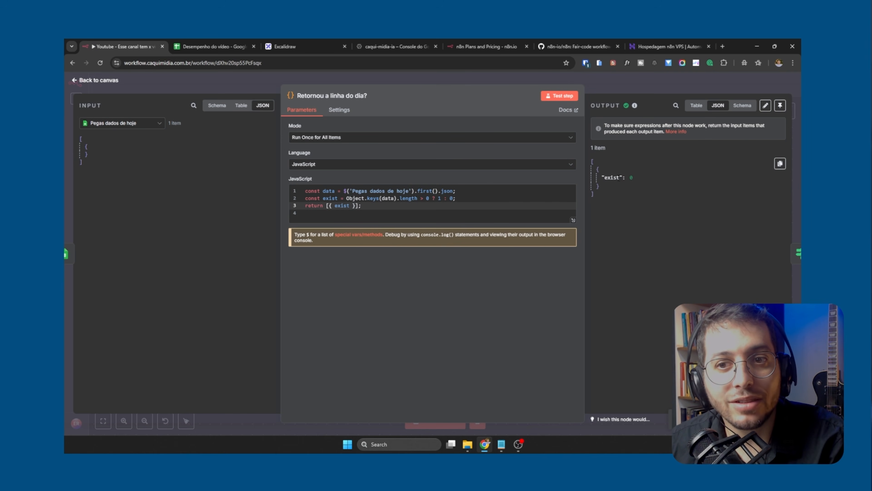
{"action": "left_click", "coordinate": [433, 77]}
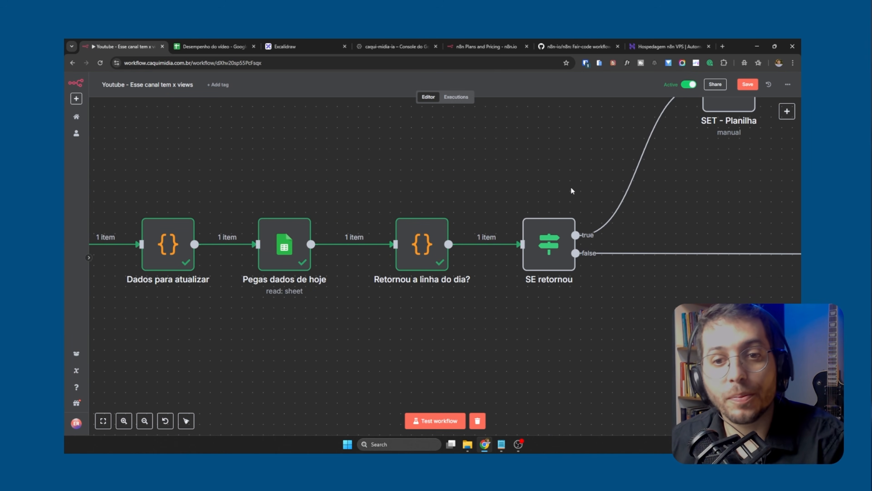
Open the SE retornou node, map the incoming exist field into the condition's first value, and return to the canvas
{"action": "left_click", "coordinate": [556, 251]}
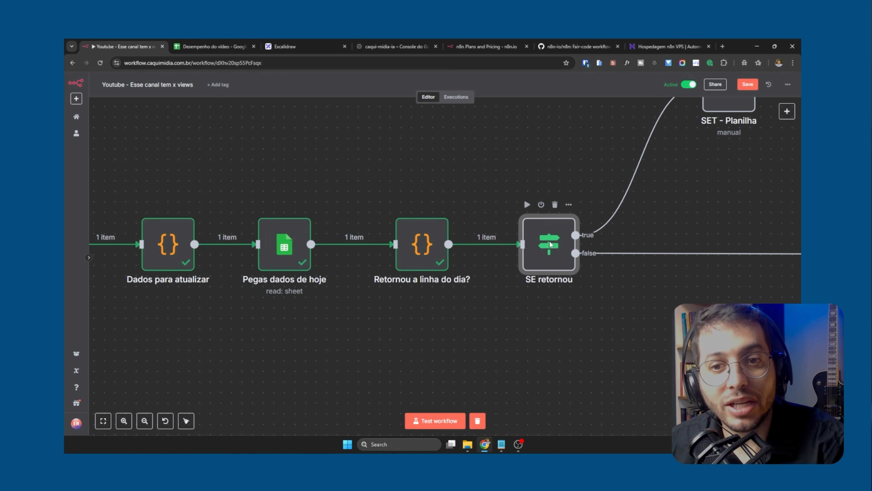
{"action": "double_click", "coordinate": [549, 244]}
{"action": "left_click", "coordinate": [492, 77]}
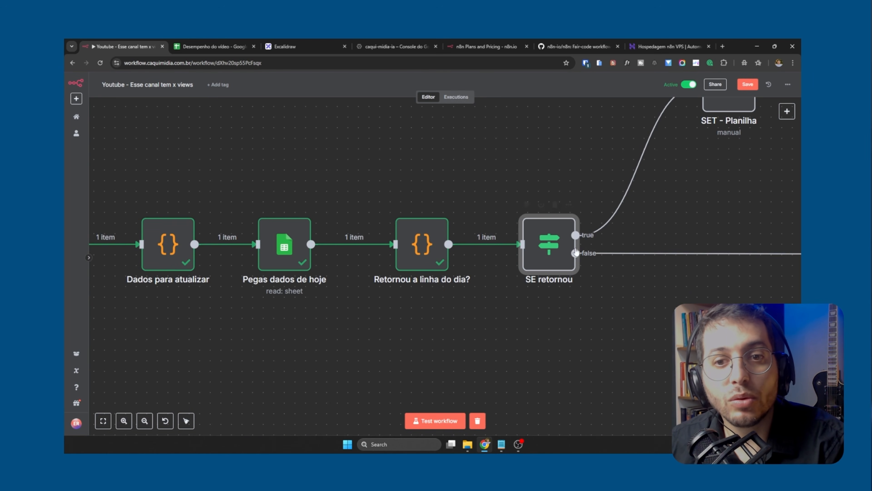
{"action": "double_click", "coordinate": [557, 244]}
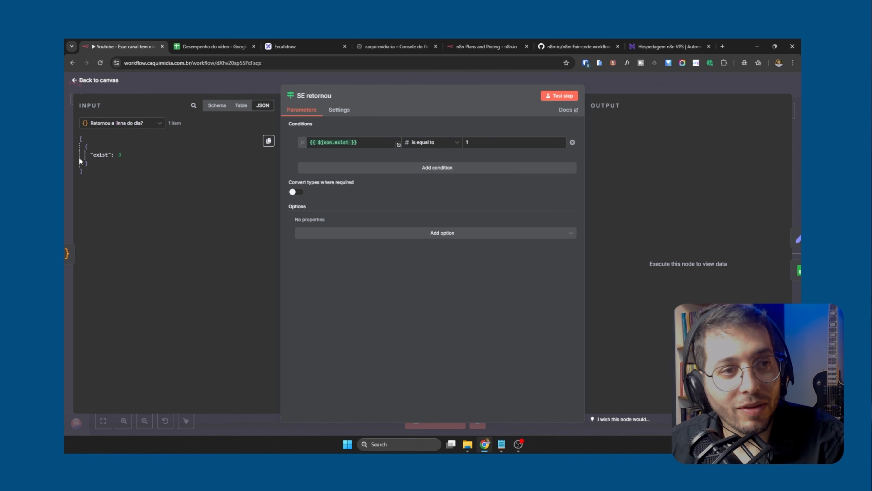
{"action": "left_click_drag", "start_coordinate": [100, 154], "coordinate": [309, 142]}
{"action": "key", "text": "BackSpace"}
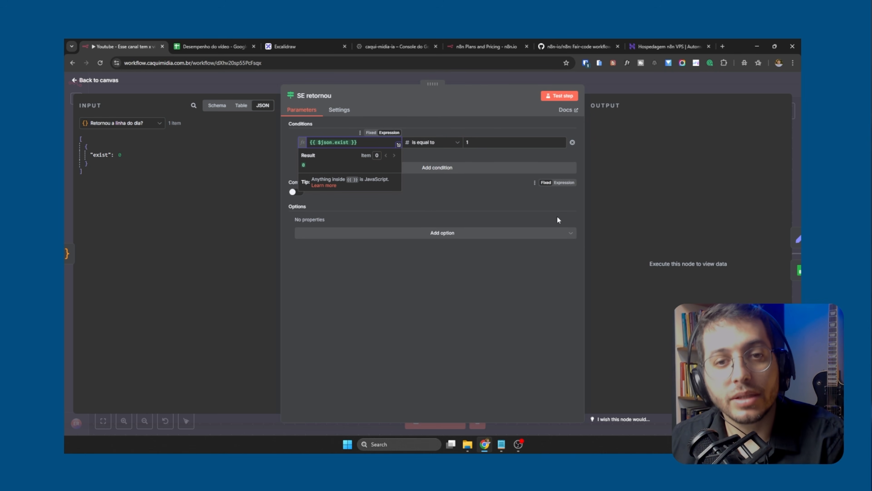
{"action": "left_click", "coordinate": [491, 96]}
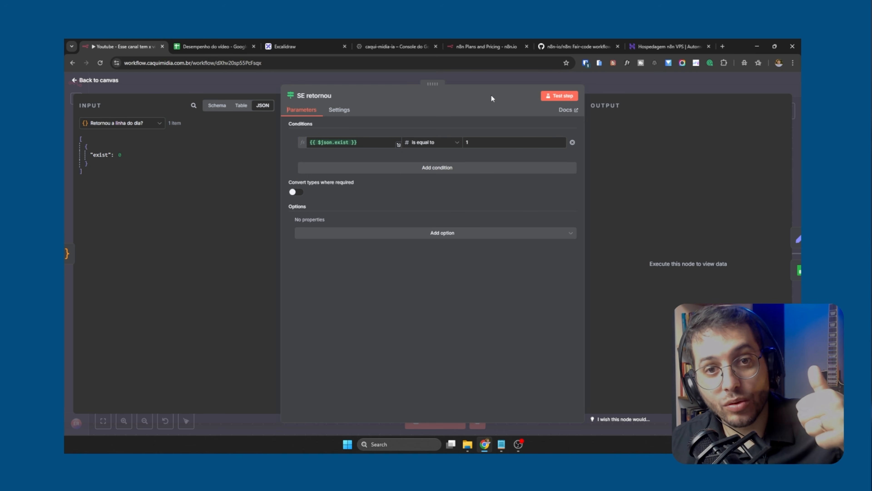
{"action": "left_click", "coordinate": [631, 88]}
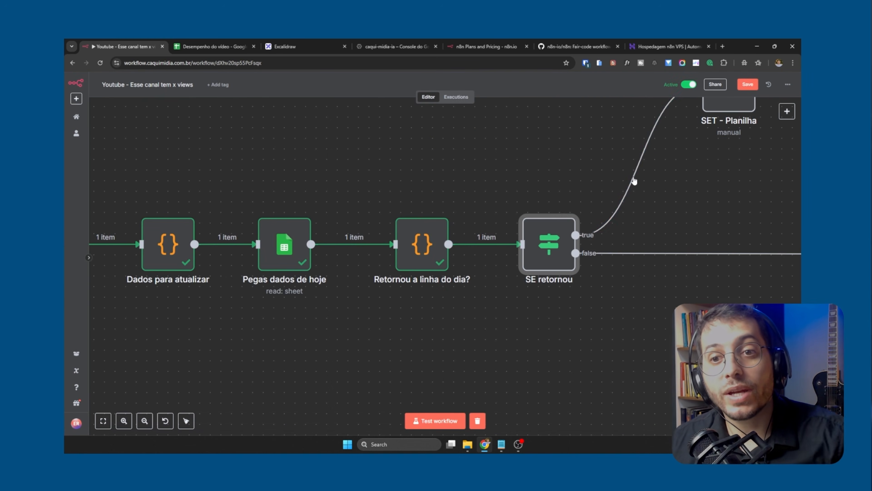
Examine the true and false branches after SE retornou, then check row 4 in the spreadsheet and return to the workflow
{"action": "left_click", "coordinate": [653, 282]}
{"action": "left_click_drag", "start_coordinate": [669, 288], "coordinate": [409, 310]}
{"action": "scroll", "coordinate": [488, 289], "scroll_direction": "down", "scroll_amount": 6}
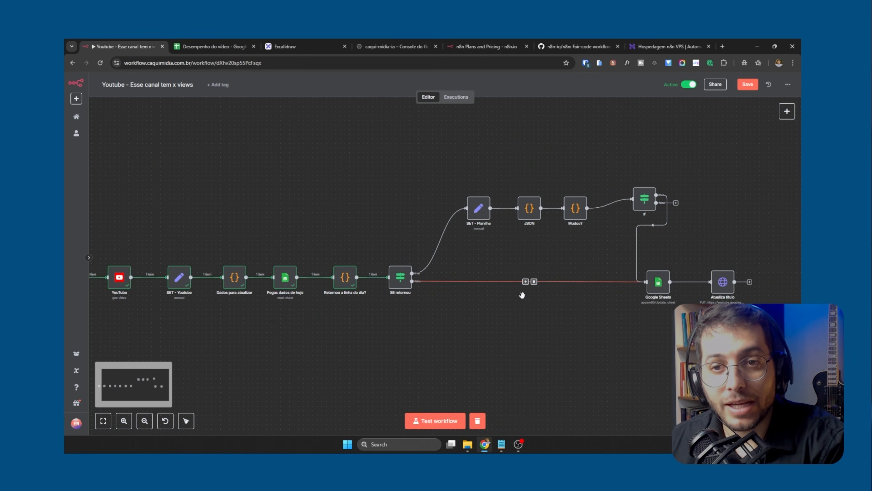
{"action": "left_click_drag", "start_coordinate": [564, 314], "coordinate": [498, 323]}
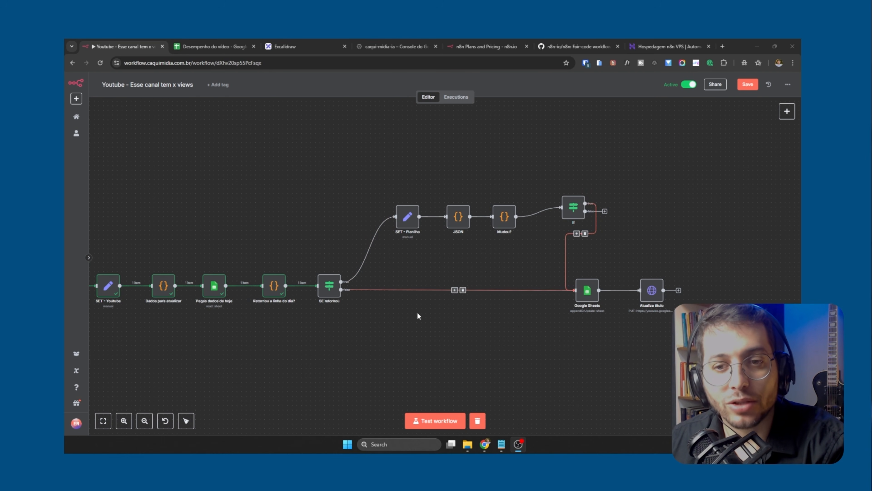
{"action": "left_click", "coordinate": [214, 46]}
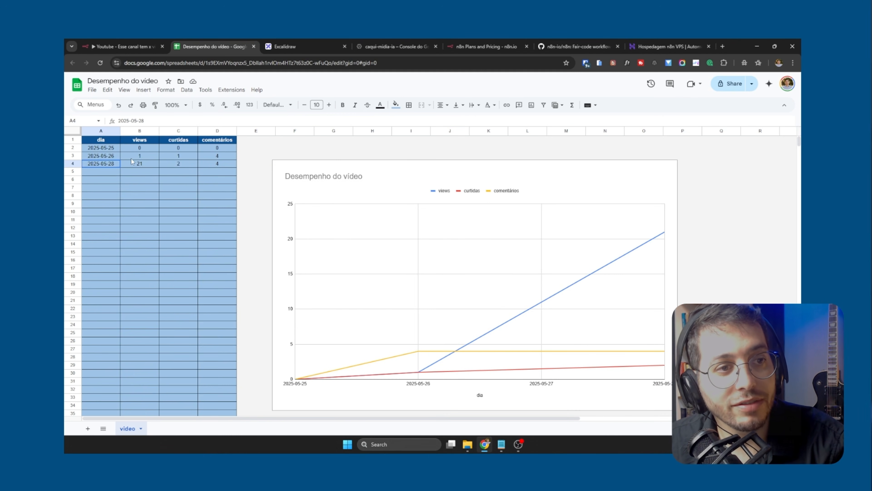
{"action": "left_click_drag", "start_coordinate": [132, 161], "coordinate": [217, 162]}
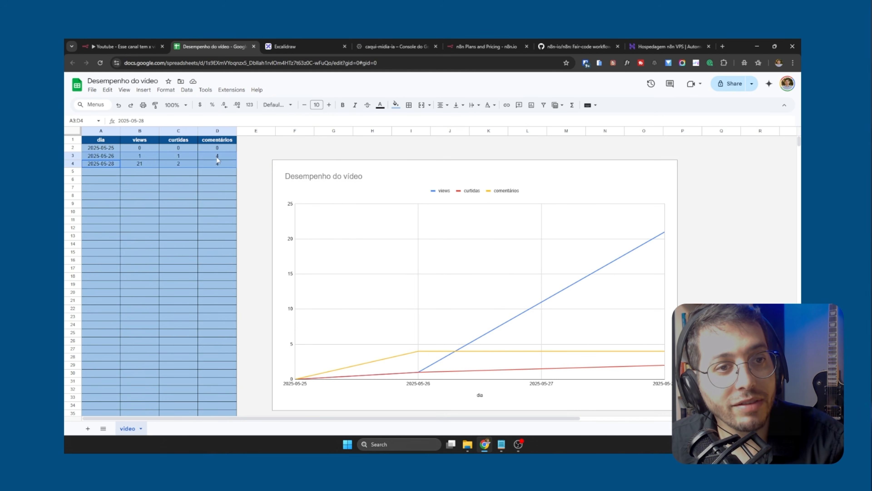
{"action": "left_click", "coordinate": [138, 48]}
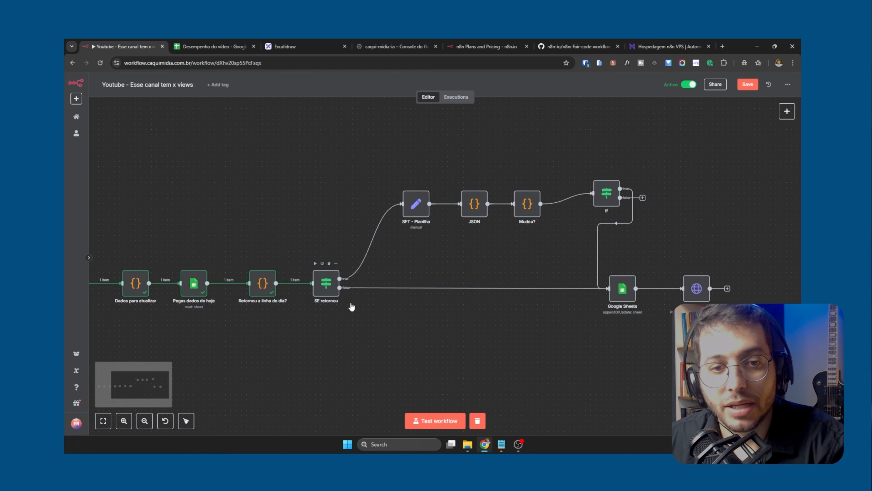
Open the Google Sheets node on the false branch and review its resource and available operations
{"action": "scroll", "coordinate": [352, 307], "scroll_direction": "up", "scroll_amount": 4}
{"action": "mouse_move", "coordinate": [347, 284]}
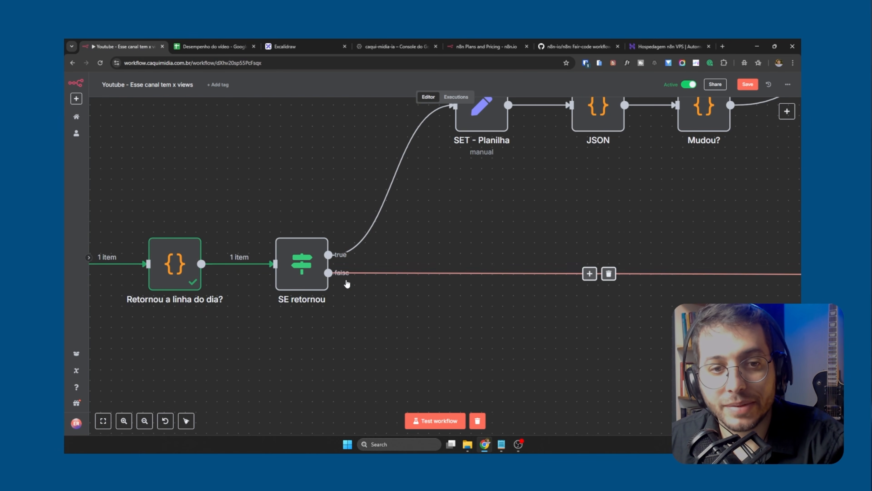
{"action": "left_click_drag", "start_coordinate": [651, 307], "coordinate": [203, 333]}
{"action": "left_click", "coordinate": [446, 303]}
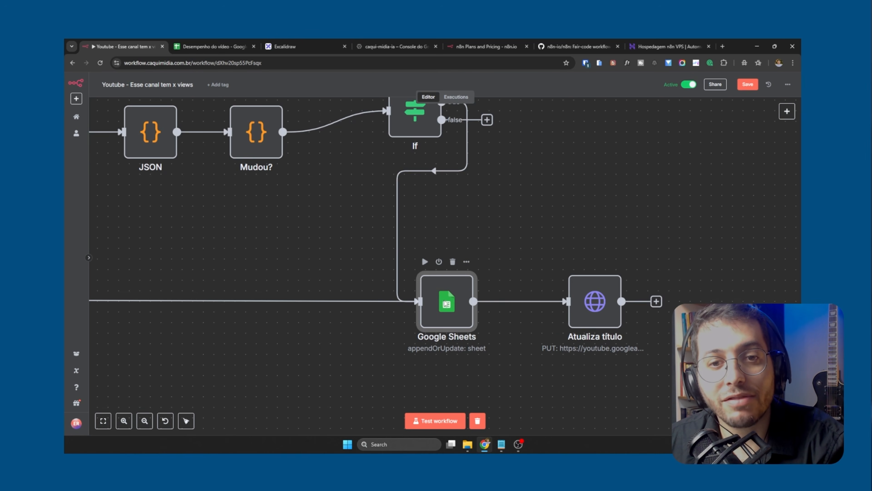
{"action": "double_click", "coordinate": [446, 303]}
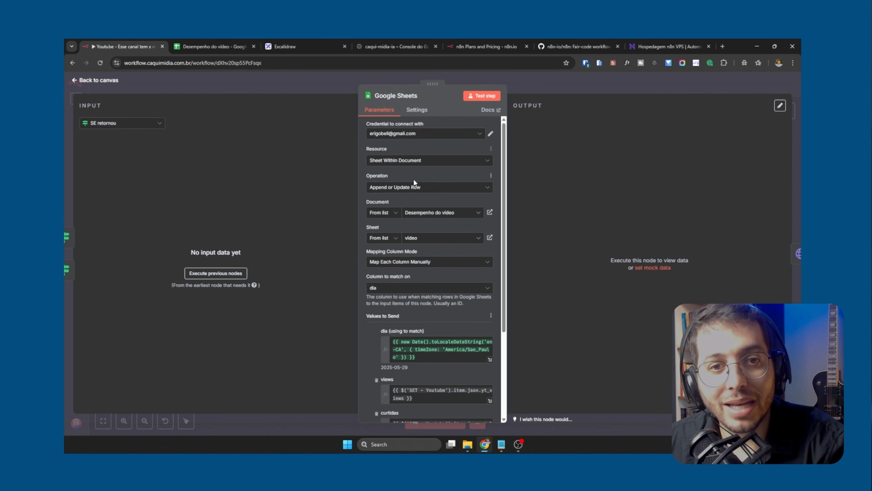
{"action": "left_click", "coordinate": [411, 162]}
{"action": "left_click", "coordinate": [410, 162]}
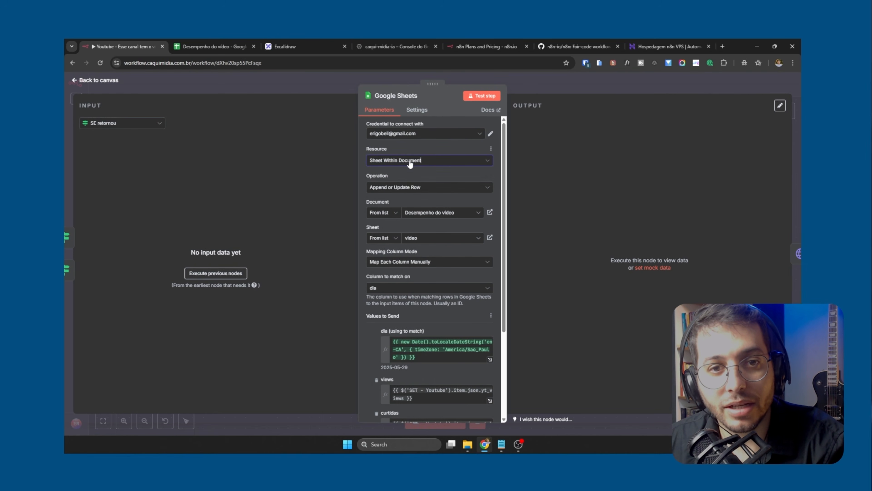
{"action": "left_click", "coordinate": [385, 188]}
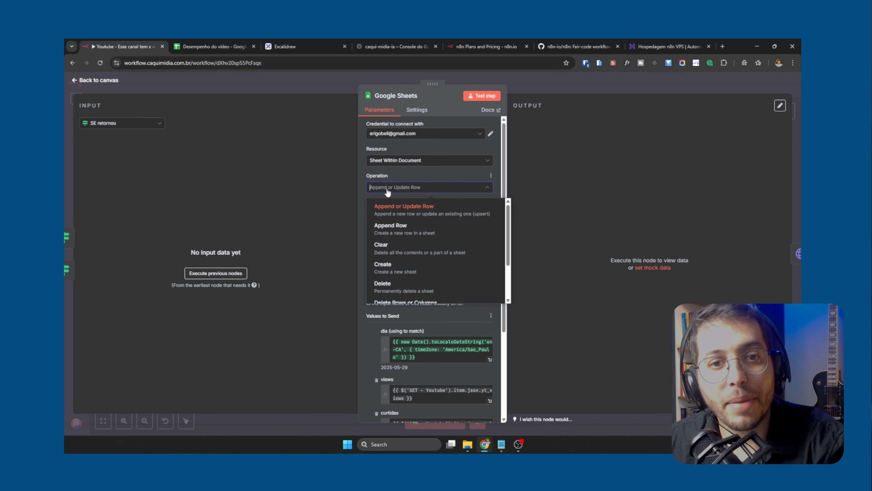
{"action": "left_click", "coordinate": [413, 190]}
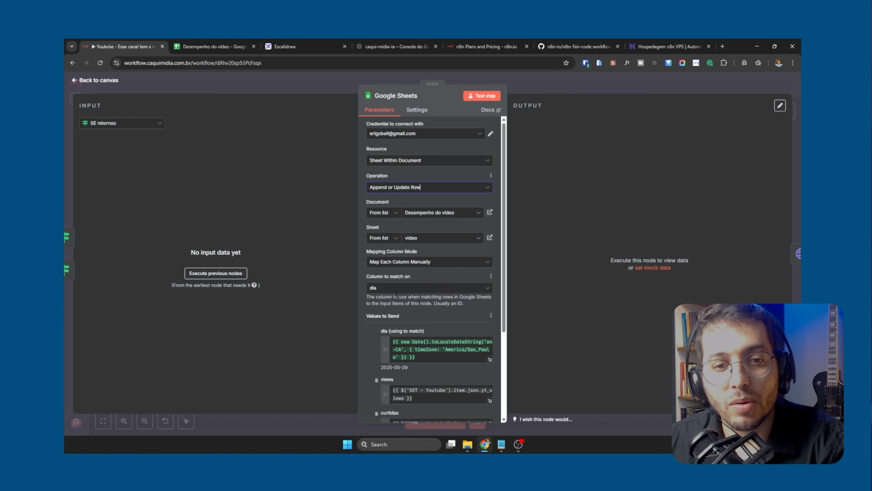
Review the Google Sheets node's column to match on, values to send, and list of preceding input nodes
{"action": "left_click", "coordinate": [384, 292]}
{"action": "left_click", "coordinate": [384, 293]}
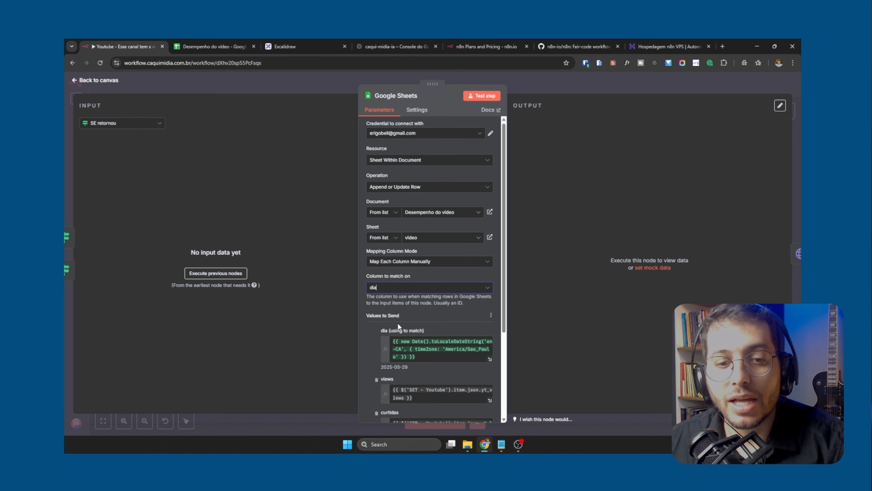
{"action": "scroll", "coordinate": [398, 323], "scroll_direction": "down", "scroll_amount": 5}
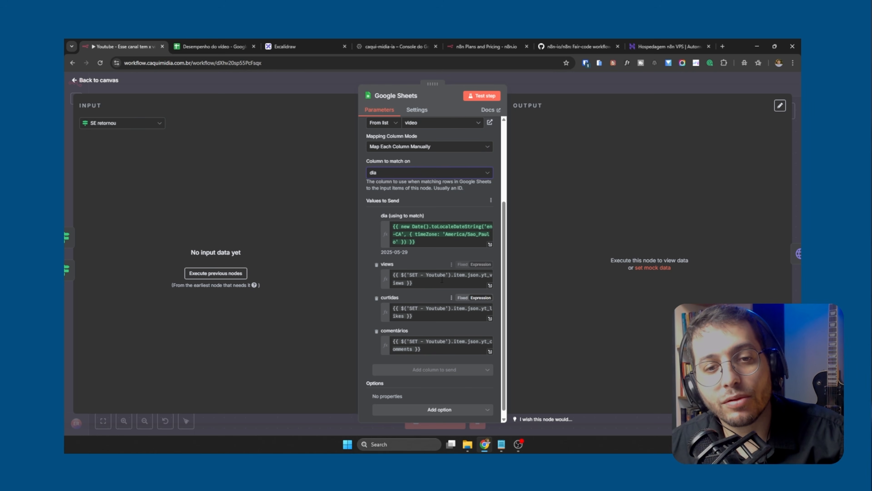
{"action": "left_click", "coordinate": [123, 124]}
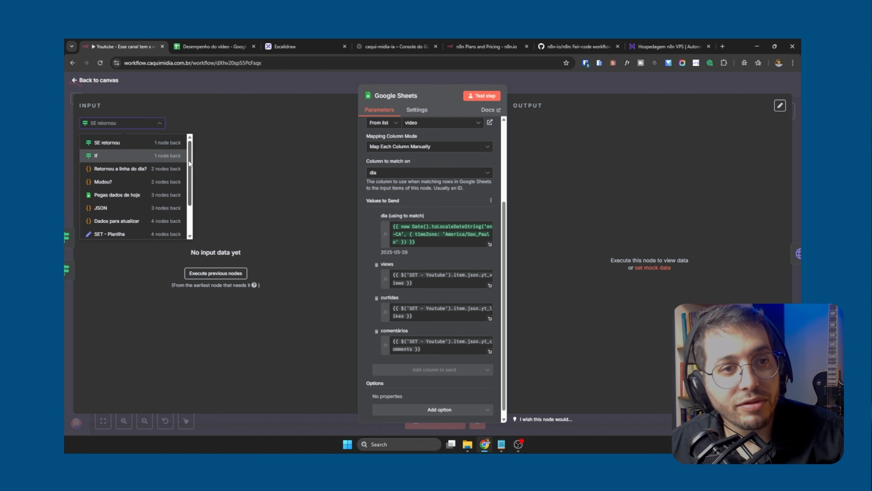
{"action": "scroll", "coordinate": [190, 179], "scroll_direction": "down", "scroll_amount": 3}
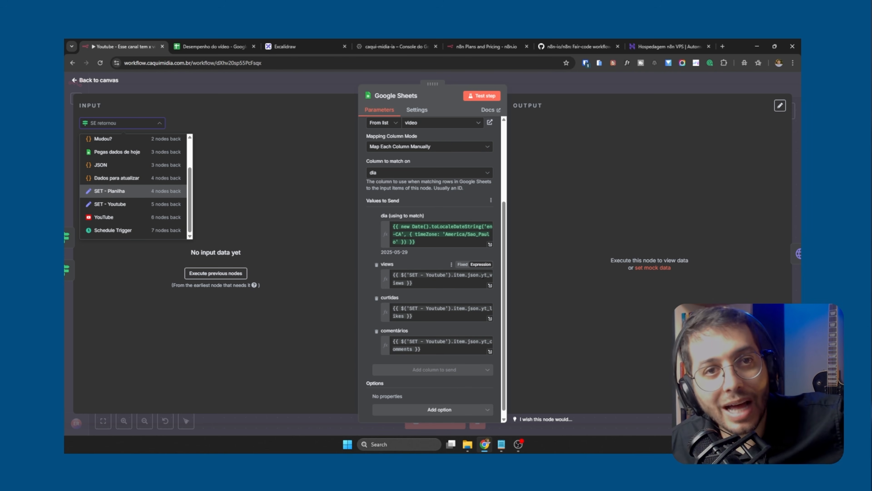
Check the views, curtidas and comentários cells of row 4 in the spreadsheet, then return to the n8n workflow
{"action": "left_click", "coordinate": [224, 44]}
{"action": "left_click", "coordinate": [148, 165]}
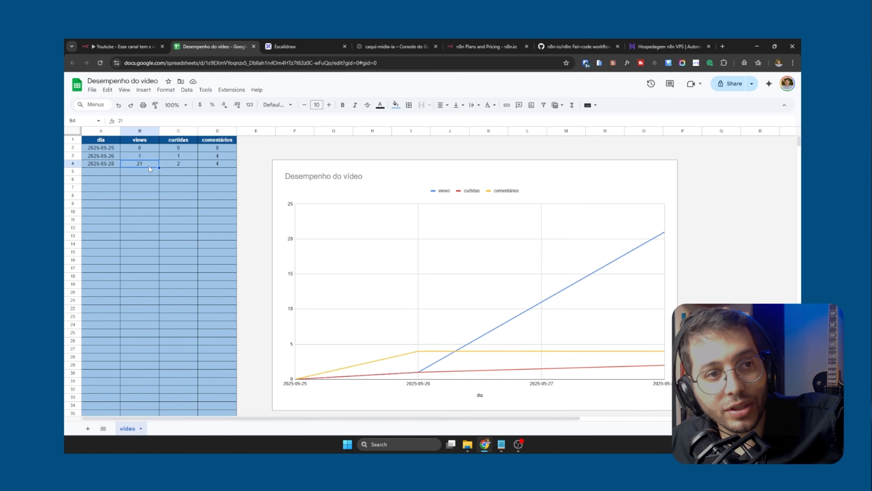
{"action": "left_click", "coordinate": [181, 163]}
{"action": "left_click", "coordinate": [218, 164]}
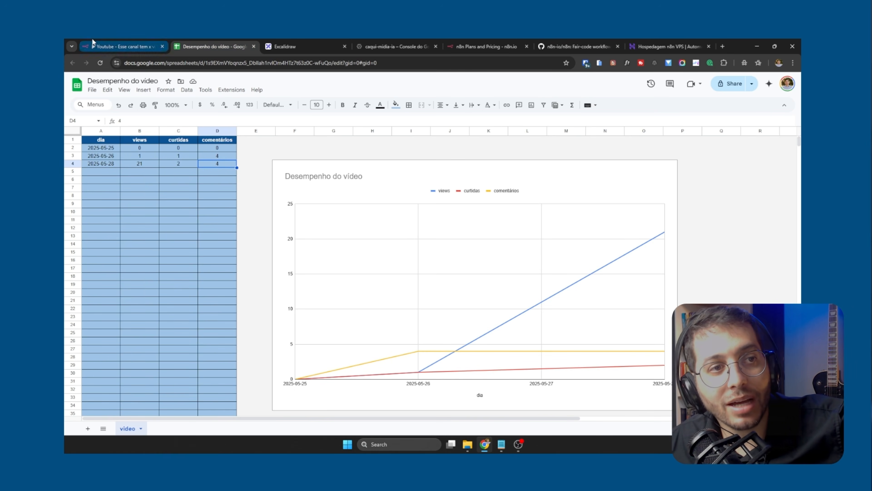
{"action": "left_click", "coordinate": [114, 46]}
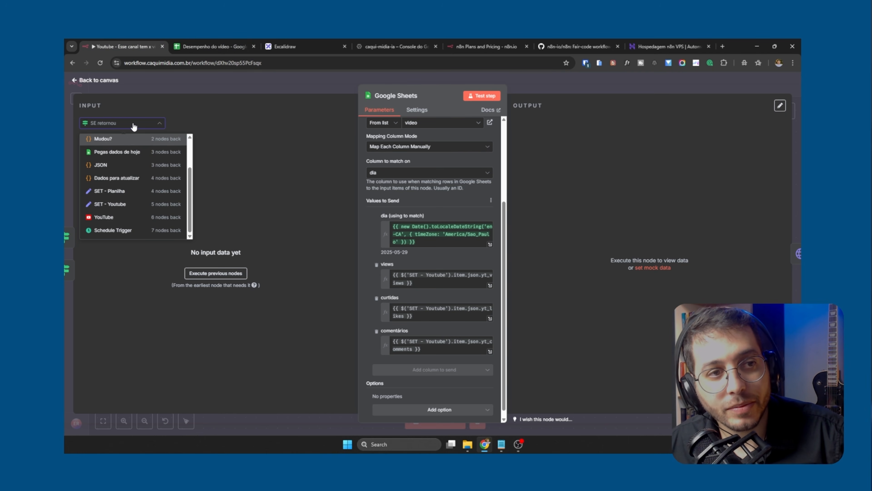
Browse the Google Sheets node's preceding input nodes again, then return to the canvas and locate the SET - Youtube node
{"action": "left_click", "coordinate": [154, 120]}
{"action": "left_click", "coordinate": [142, 119]}
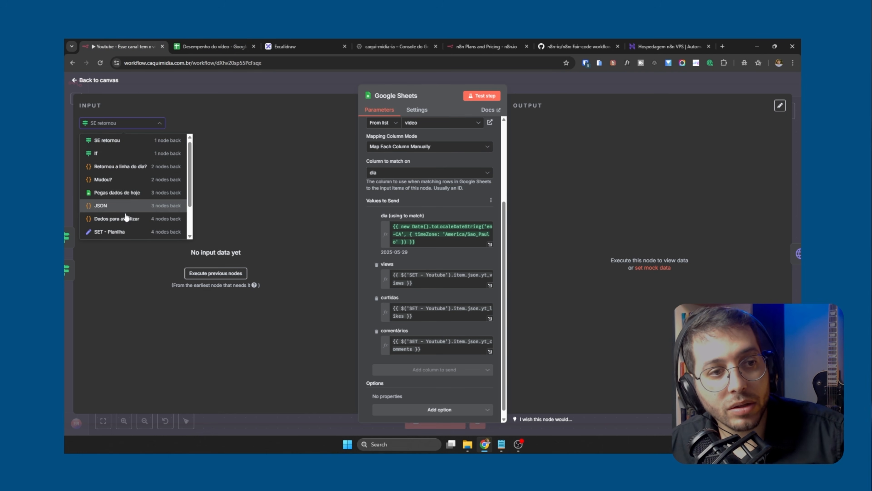
{"action": "scroll", "coordinate": [134, 207], "scroll_direction": "down", "scroll_amount": 2}
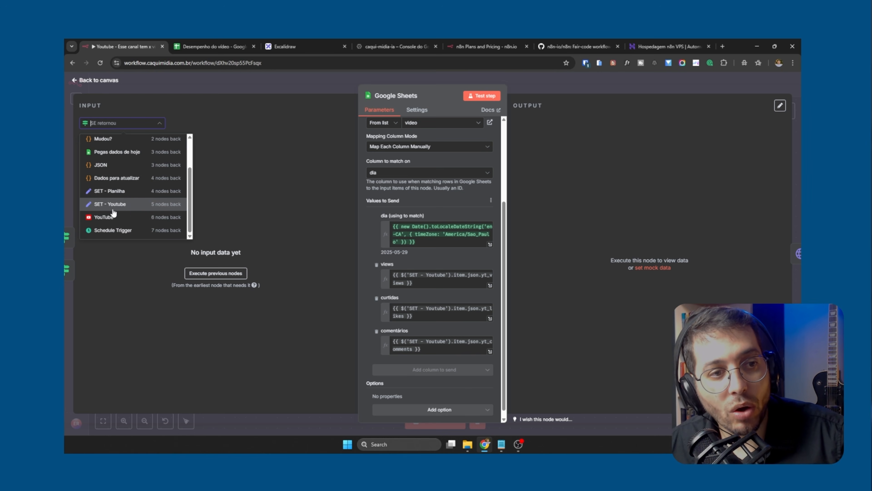
{"action": "left_click", "coordinate": [280, 75]}
{"action": "left_click_drag", "start_coordinate": [186, 236], "coordinate": [471, 237]}
{"action": "scroll", "coordinate": [349, 315], "scroll_direction": "down", "scroll_amount": 3}
{"action": "scroll", "coordinate": [394, 327], "scroll_direction": "left", "scroll_amount": 8}
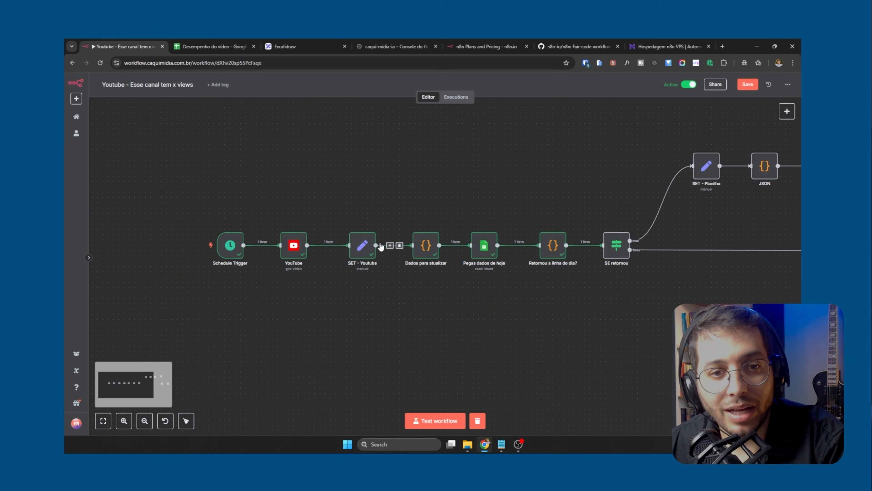
Open the SET - Youtube node, review its yt_views and yt_likes field mappings, and return to the canvas
{"action": "left_click", "coordinate": [365, 249]}
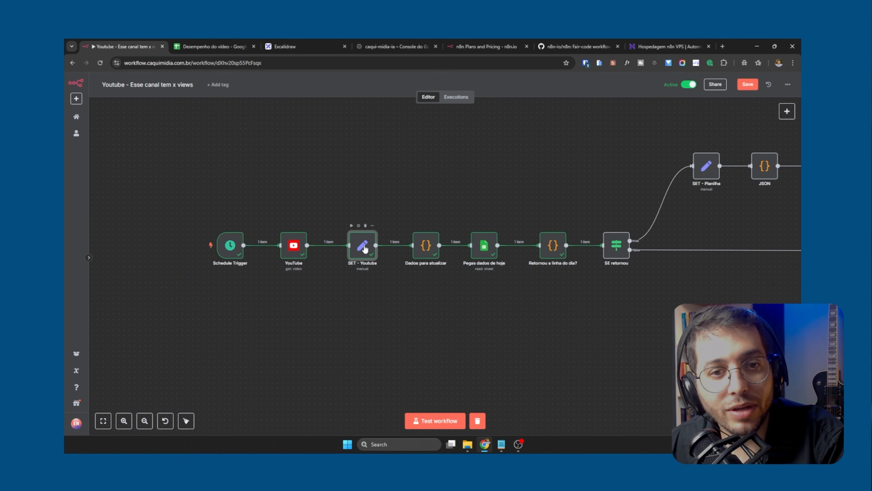
{"action": "double_click", "coordinate": [365, 248]}
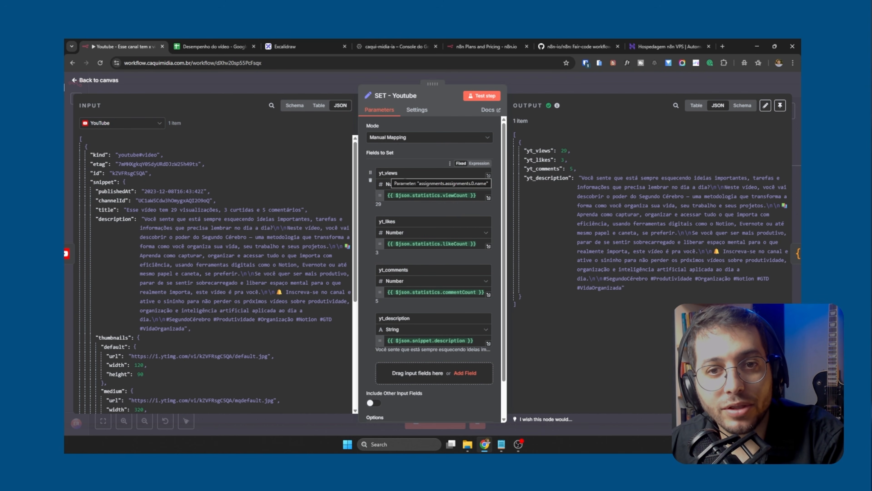
{"action": "double_click", "coordinate": [391, 221]}
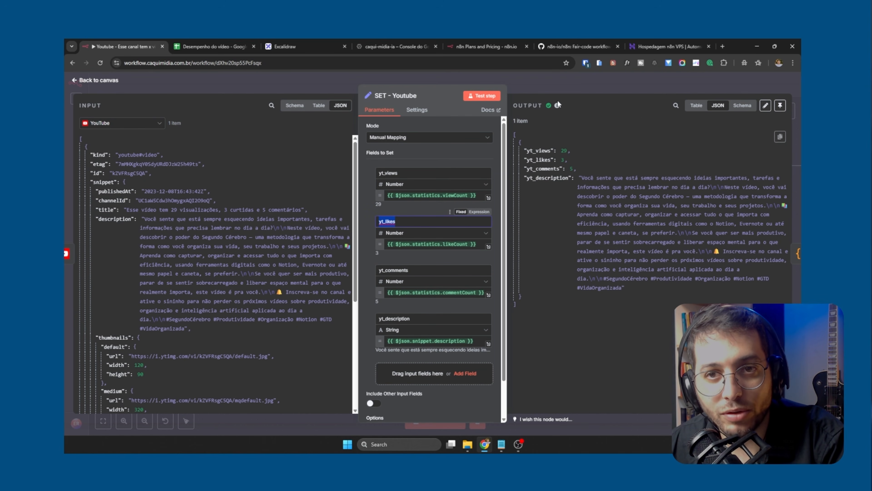
{"action": "left_click", "coordinate": [571, 81]}
Open the Google Sheets node and examine the views expression that references the SET - Youtube node, then return to the canvas
{"action": "scroll", "coordinate": [592, 299], "scroll_direction": "right", "scroll_amount": 10}
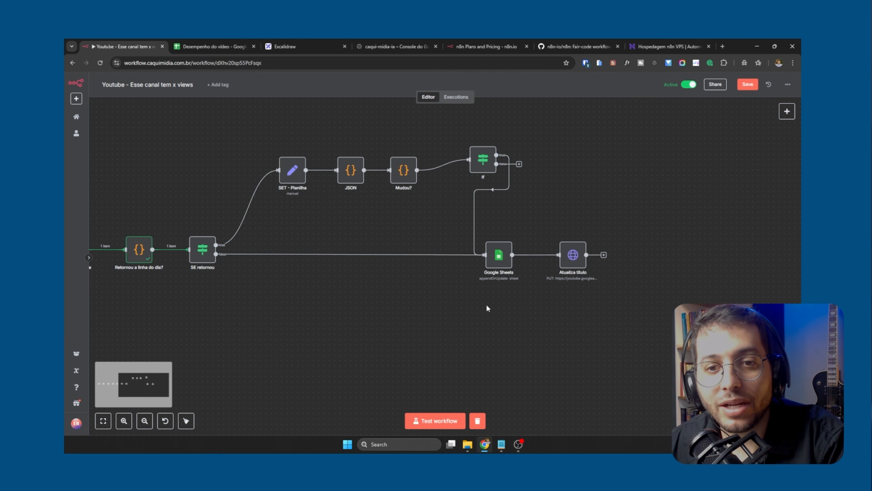
{"action": "double_click", "coordinate": [499, 258]}
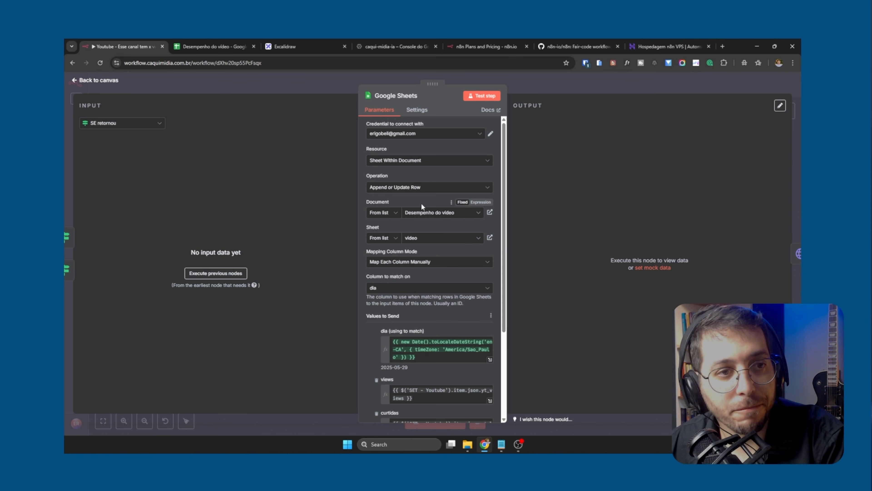
{"action": "scroll", "coordinate": [403, 246], "scroll_direction": "down", "scroll_amount": 4}
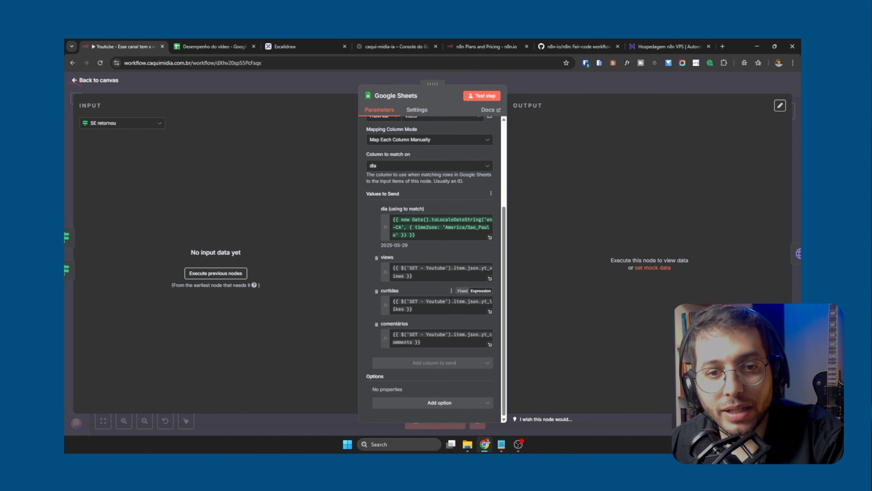
{"action": "left_click", "coordinate": [409, 269]}
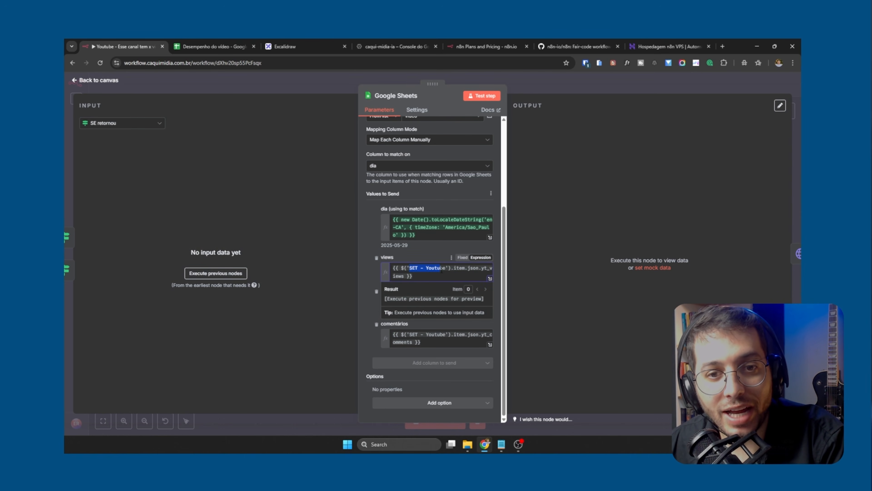
{"action": "left_click", "coordinate": [481, 269]}
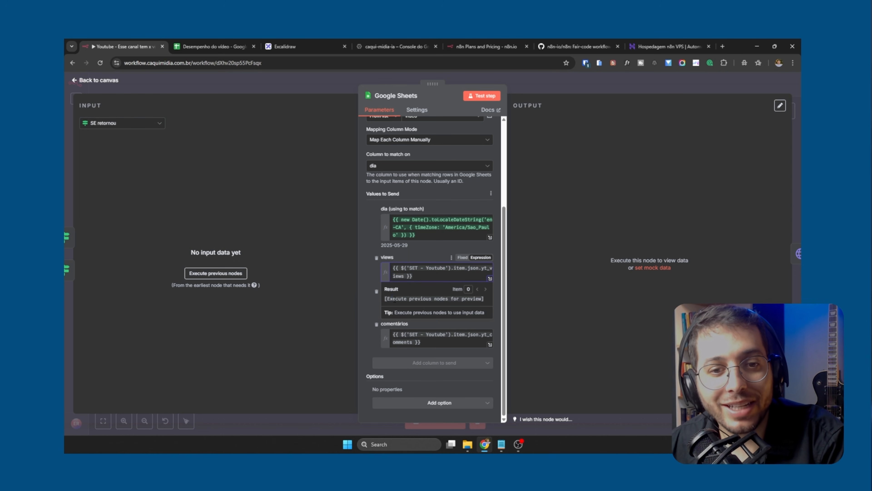
{"action": "left_click_drag", "start_coordinate": [384, 298], "coordinate": [446, 298]}
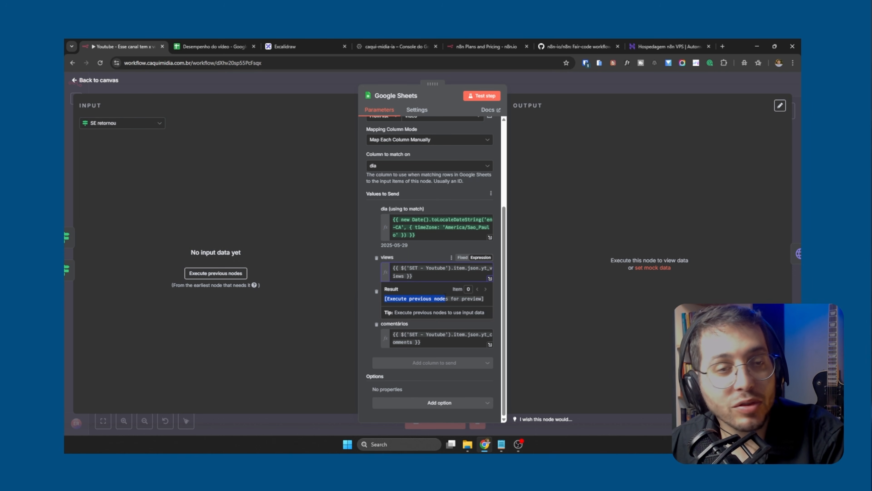
{"action": "left_click", "coordinate": [289, 79]}
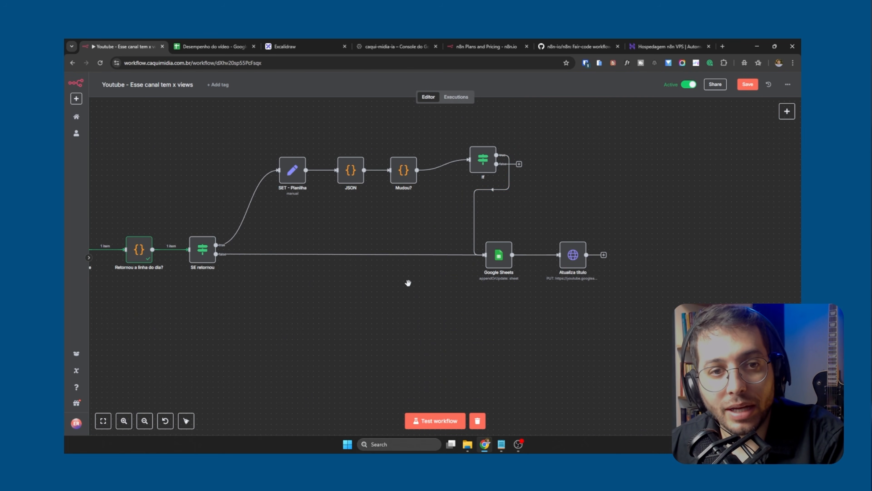
Go back to the start of the workflow, recheck the SET - Youtube node's input and output, and close it
{"action": "scroll", "coordinate": [408, 283], "scroll_direction": "down", "scroll_amount": 2}
{"action": "left_click_drag", "start_coordinate": [320, 313], "coordinate": [485, 297]}
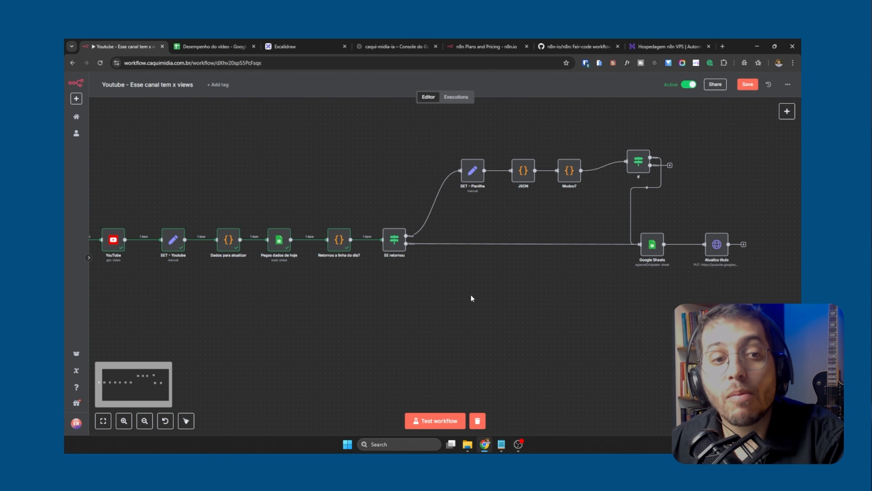
{"action": "scroll", "coordinate": [396, 306], "scroll_direction": "left", "scroll_amount": 5}
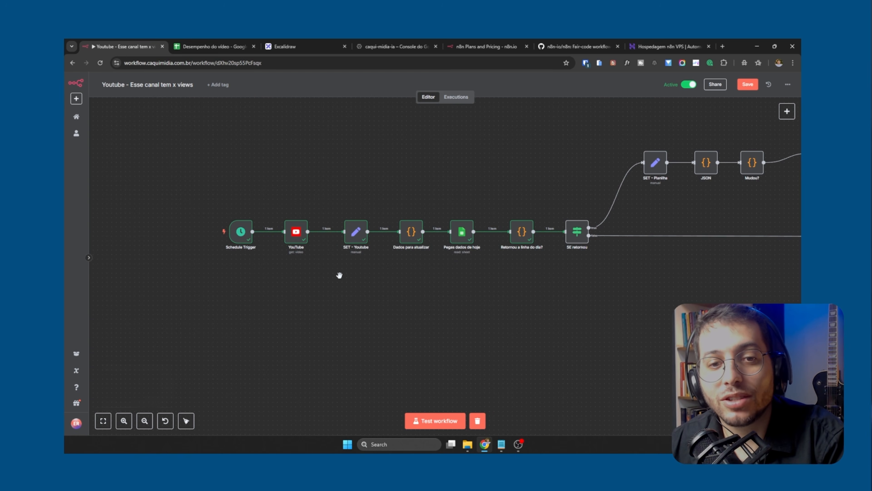
{"action": "scroll", "coordinate": [344, 272], "scroll_direction": "up", "scroll_amount": 3}
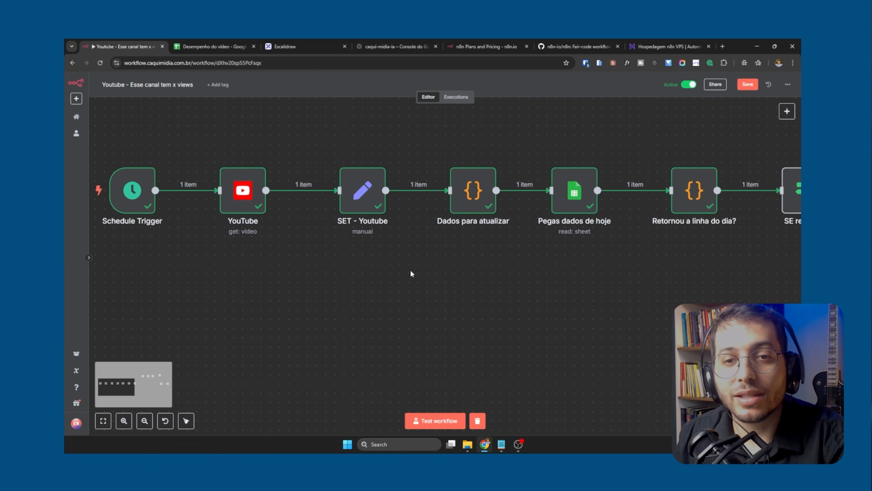
{"action": "scroll", "coordinate": [463, 297], "scroll_direction": "up", "scroll_amount": 3}
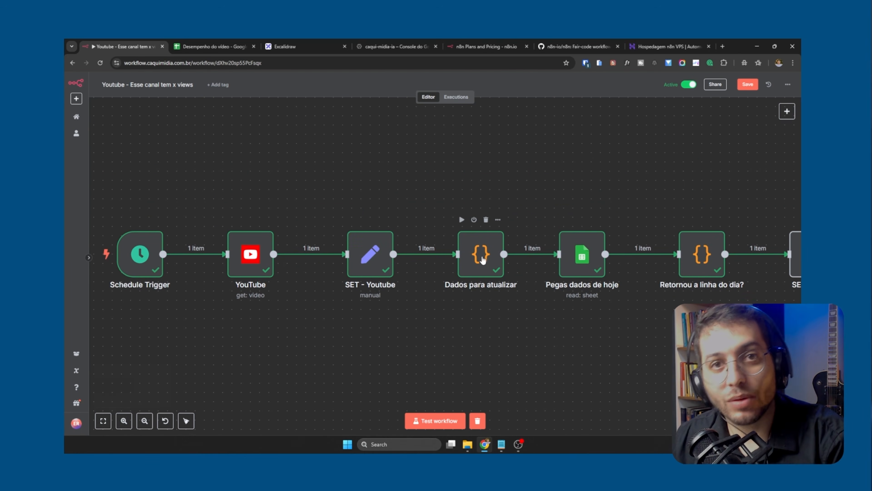
{"action": "left_click", "coordinate": [375, 260]}
{"action": "double_click", "coordinate": [375, 260]}
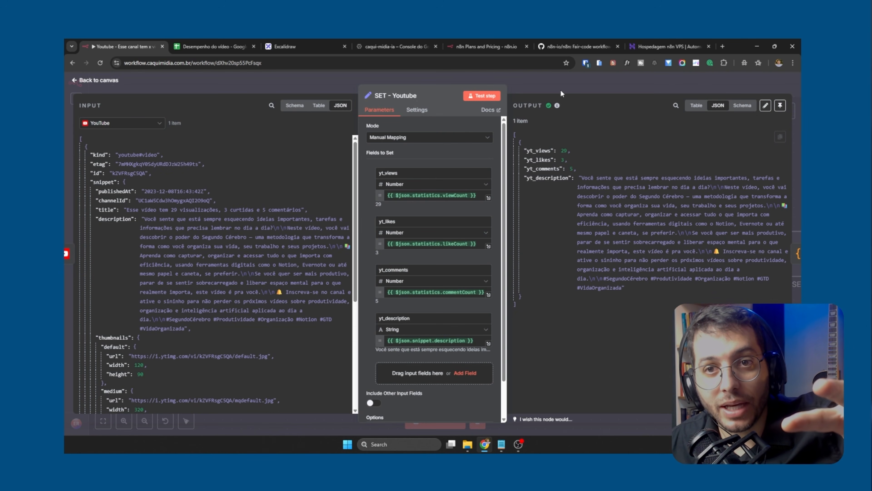
{"action": "left_click", "coordinate": [560, 90]}
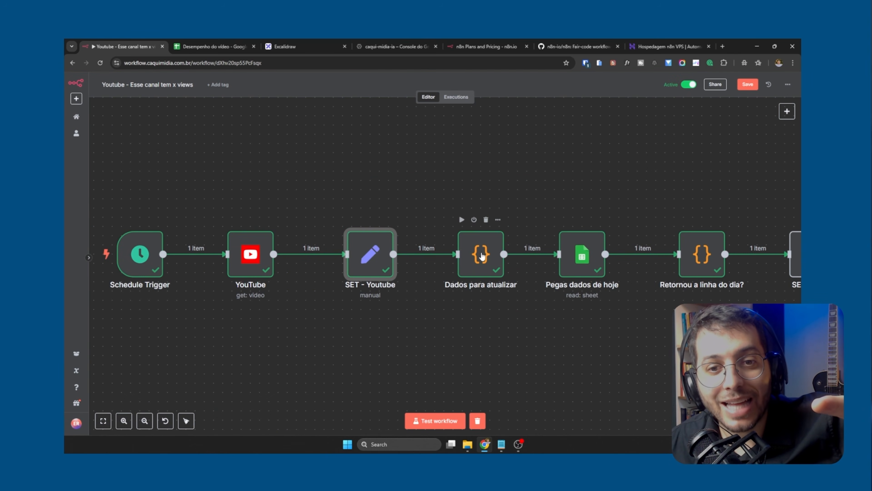
Open the Dados para atualizar code node and compare its input data from SET - Youtube with the JavaScript and output
{"action": "left_click", "coordinate": [482, 255]}
{"action": "double_click", "coordinate": [482, 256]}
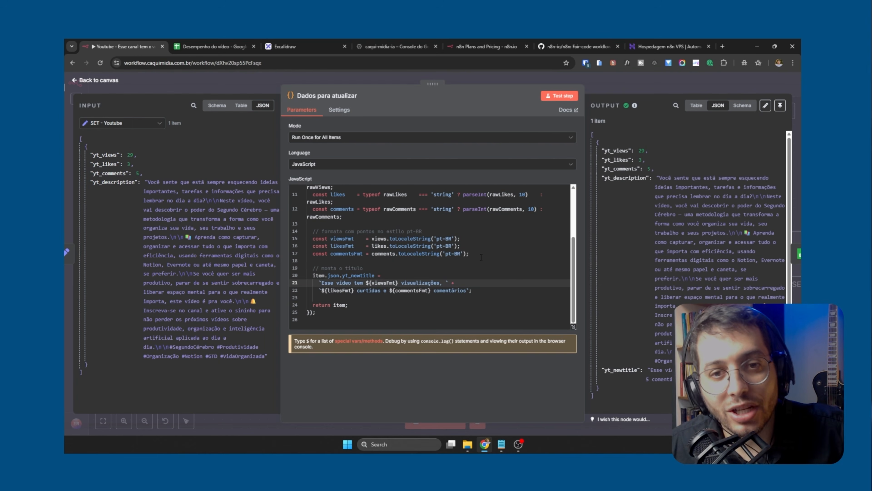
{"action": "scroll", "coordinate": [500, 268], "scroll_direction": "up", "scroll_amount": 3}
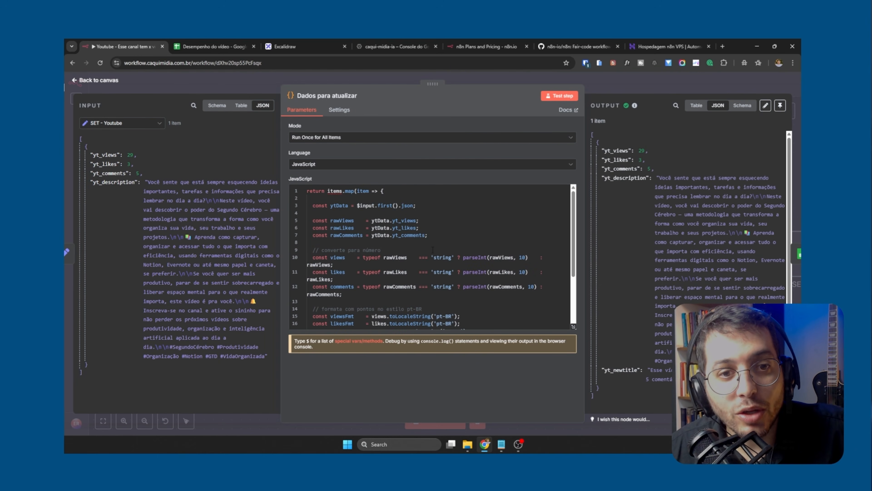
{"action": "scroll", "coordinate": [362, 211], "scroll_direction": "down", "scroll_amount": 3}
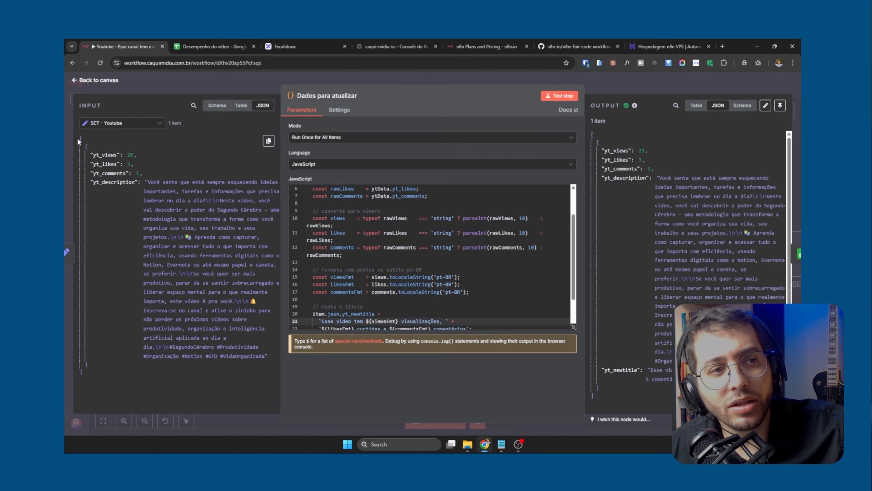
{"action": "left_click_drag", "start_coordinate": [79, 141], "coordinate": [125, 248]}
{"action": "left_click_drag", "start_coordinate": [146, 321], "coordinate": [156, 320]}
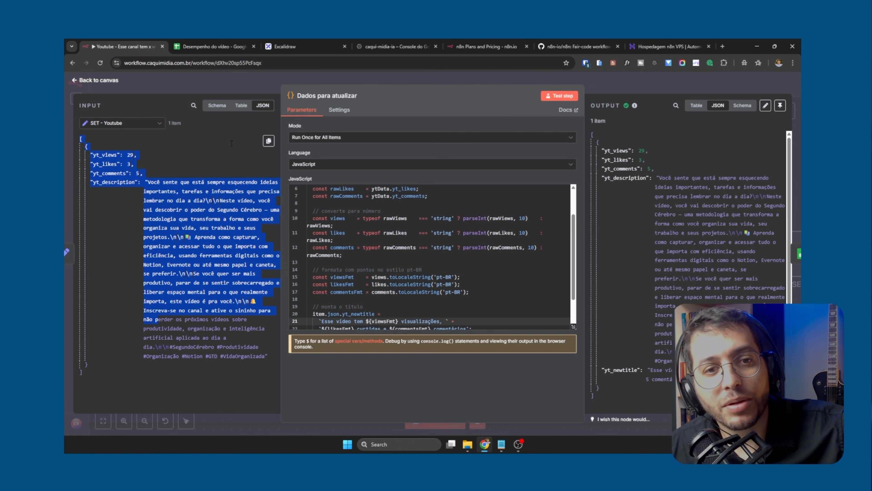
{"action": "left_click", "coordinate": [438, 255]}
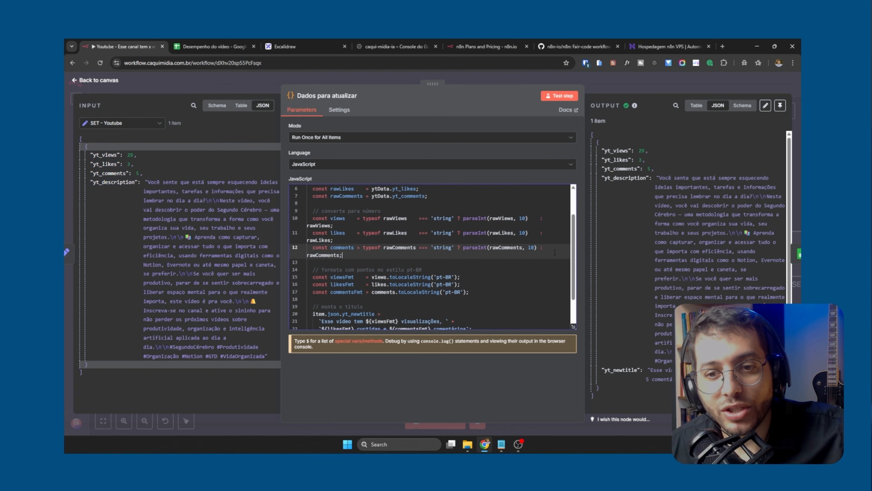
{"action": "scroll", "coordinate": [514, 241], "scroll_direction": "down", "scroll_amount": 3}
{"action": "scroll", "coordinate": [687, 224], "scroll_direction": "down", "scroll_amount": 1}
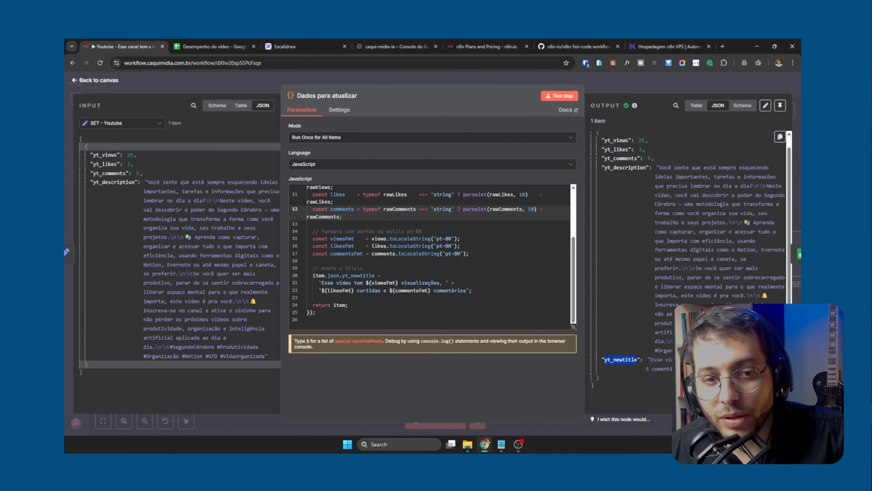
Read through the JavaScript from the rawViews, rawLikes and rawComments constants down to the title assembly
{"action": "scroll", "coordinate": [371, 278], "scroll_direction": "up", "scroll_amount": 5}
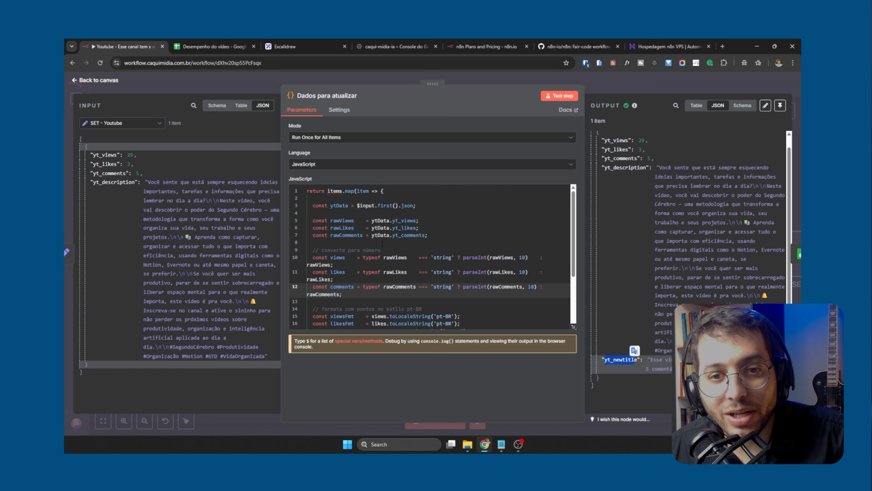
{"action": "scroll", "coordinate": [399, 240], "scroll_direction": "down", "scroll_amount": 3}
{"action": "scroll", "coordinate": [416, 241], "scroll_direction": "up", "scroll_amount": 3}
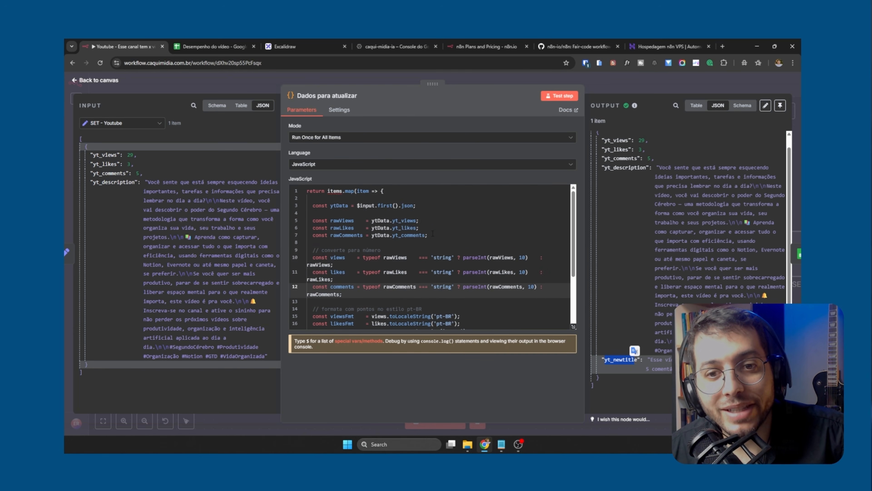
{"action": "scroll", "coordinate": [433, 241], "scroll_direction": "down", "scroll_amount": 2}
{"action": "scroll", "coordinate": [435, 242], "scroll_direction": "up", "scroll_amount": 2}
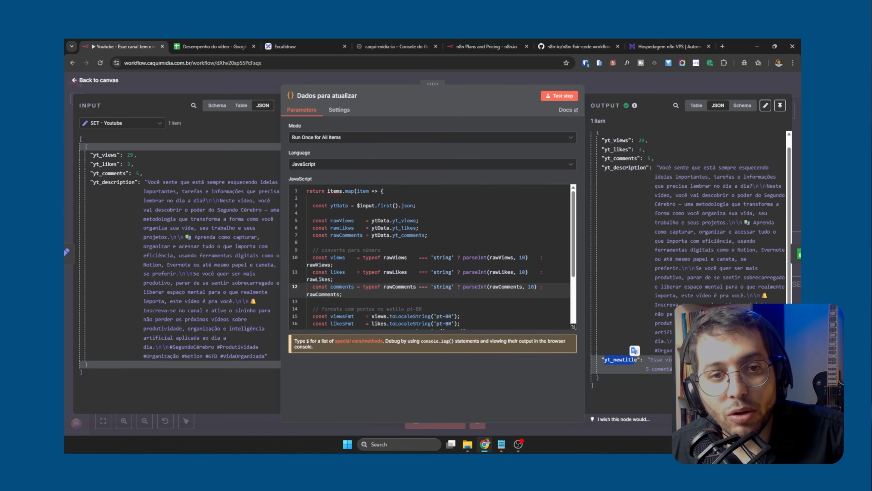
{"action": "double_click", "coordinate": [341, 220]}
{"action": "double_click", "coordinate": [341, 228]}
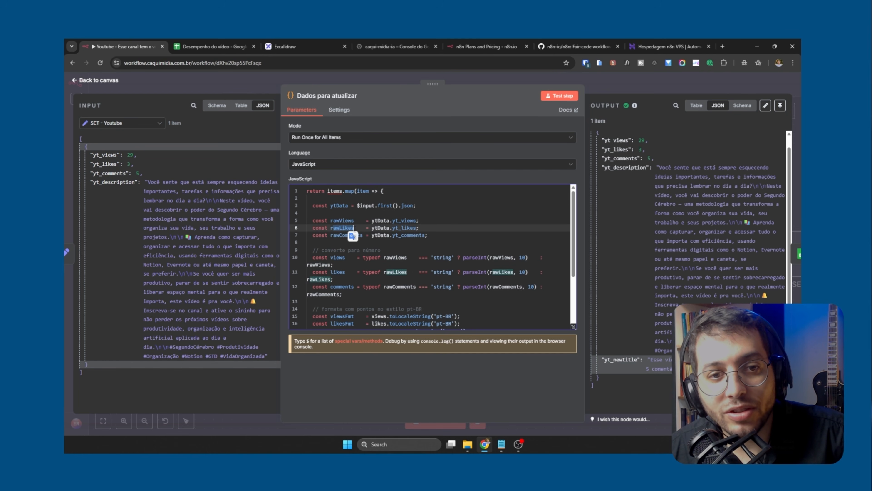
{"action": "left_click", "coordinate": [353, 235]}
{"action": "scroll", "coordinate": [364, 225], "scroll_direction": "down", "scroll_amount": 2}
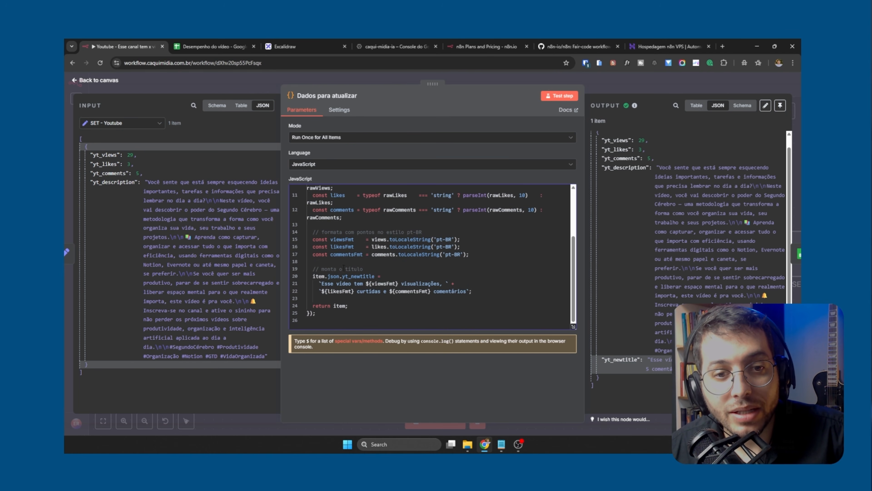
Examine the title template's fixed text and its viewsFmt, likesFmt and commentsFmt variables, then the yt_newtitle field in the output
{"action": "left_click_drag", "start_coordinate": [321, 284], "coordinate": [363, 284]}
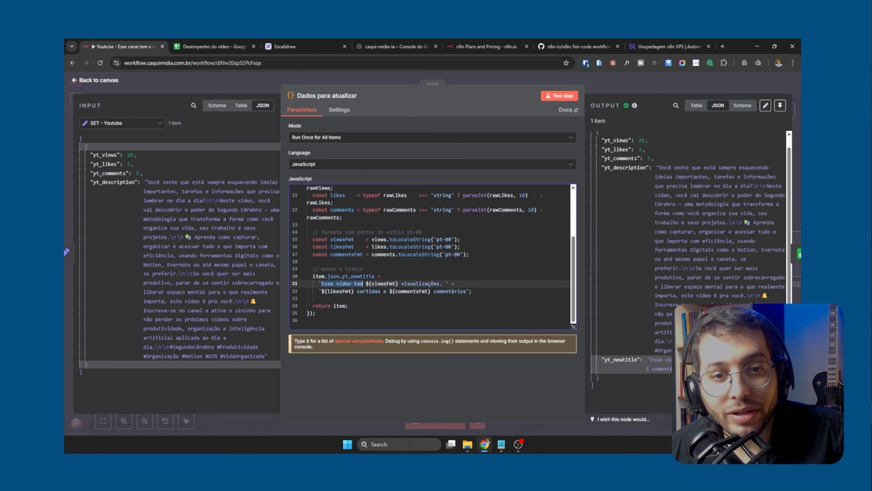
{"action": "double_click", "coordinate": [383, 284]}
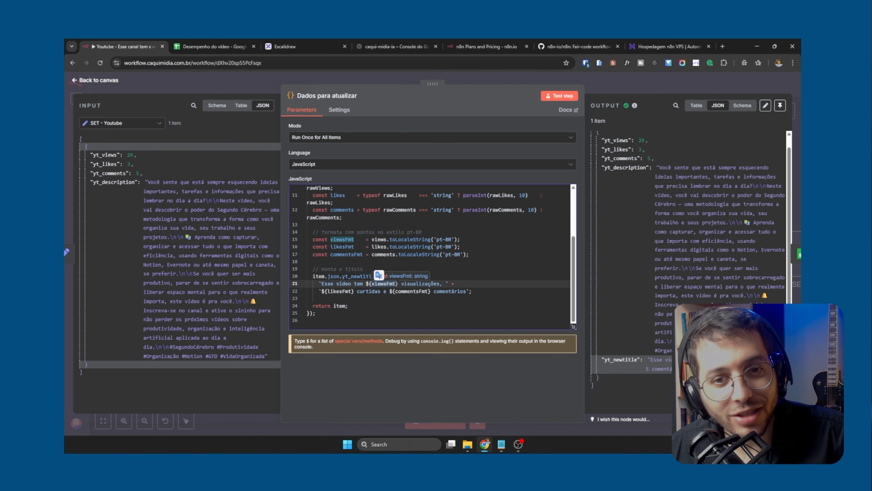
{"action": "double_click", "coordinate": [419, 284]}
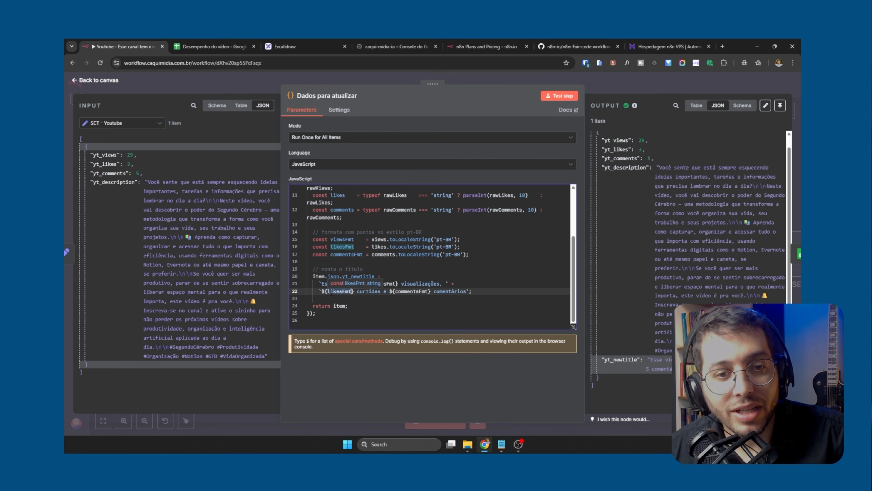
{"action": "double_click", "coordinate": [368, 291]}
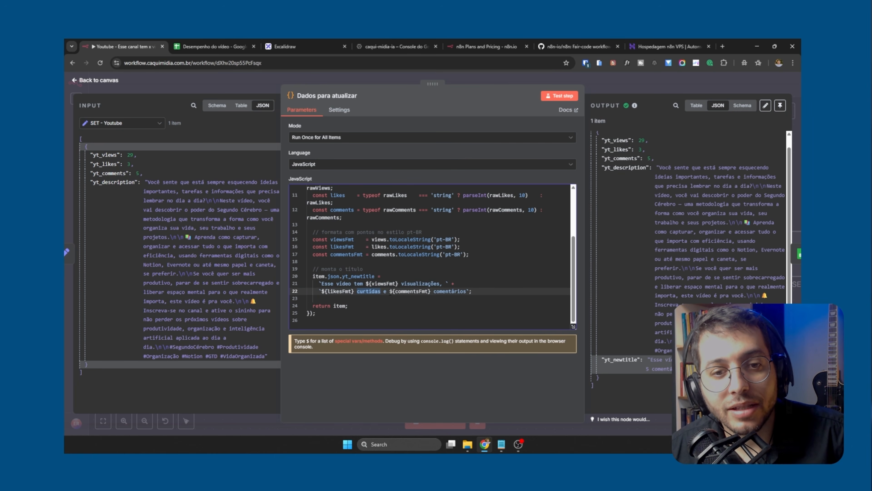
{"action": "left_click", "coordinate": [392, 291]}
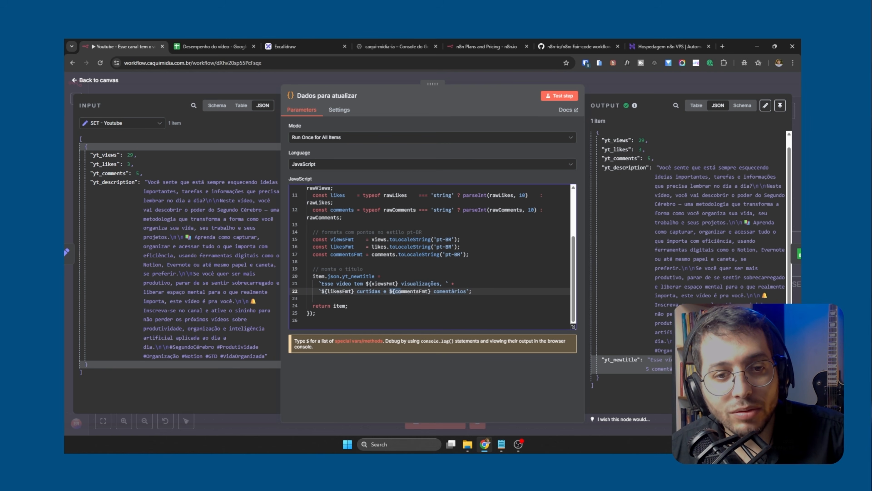
{"action": "left_click_drag", "start_coordinate": [366, 284], "coordinate": [384, 284]}
{"action": "left_click", "coordinate": [391, 291]}
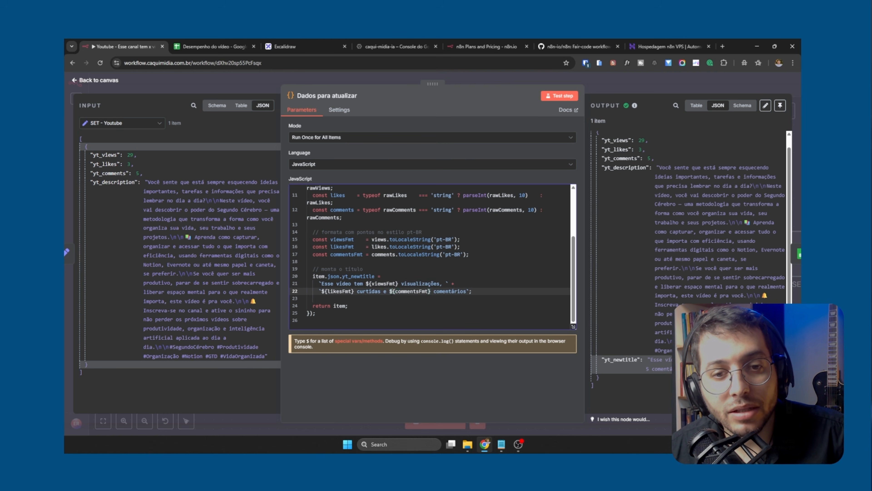
{"action": "left_click_drag", "start_coordinate": [434, 291], "coordinate": [467, 291]}
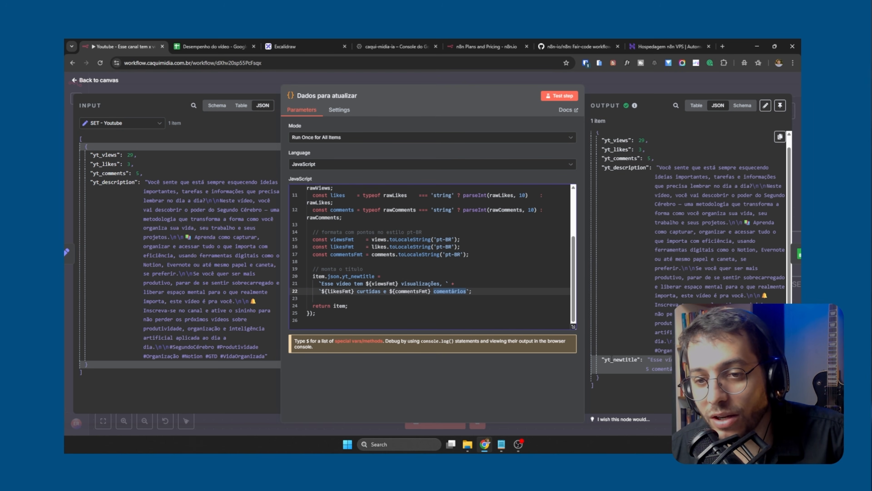
{"action": "double_click", "coordinate": [612, 360]}
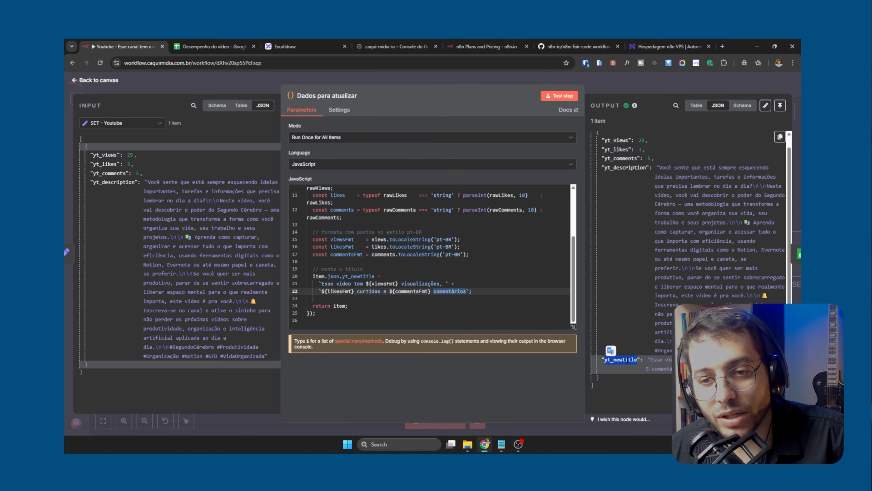
Compare the yt_newtitle value in the output with the JavaScript that builds it, and close the Dados para atualizar node
{"action": "left_click", "coordinate": [651, 360]}
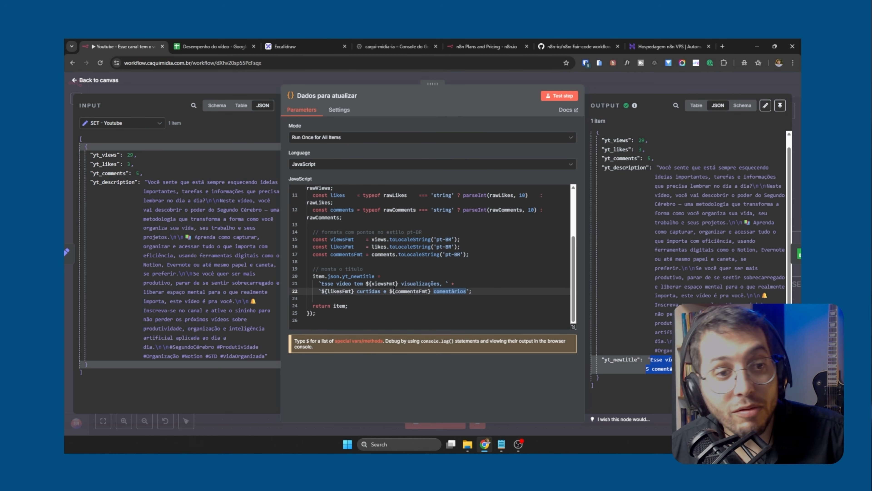
{"action": "left_click", "coordinate": [430, 254]}
{"action": "scroll", "coordinate": [381, 296], "scroll_direction": "up", "scroll_amount": 3}
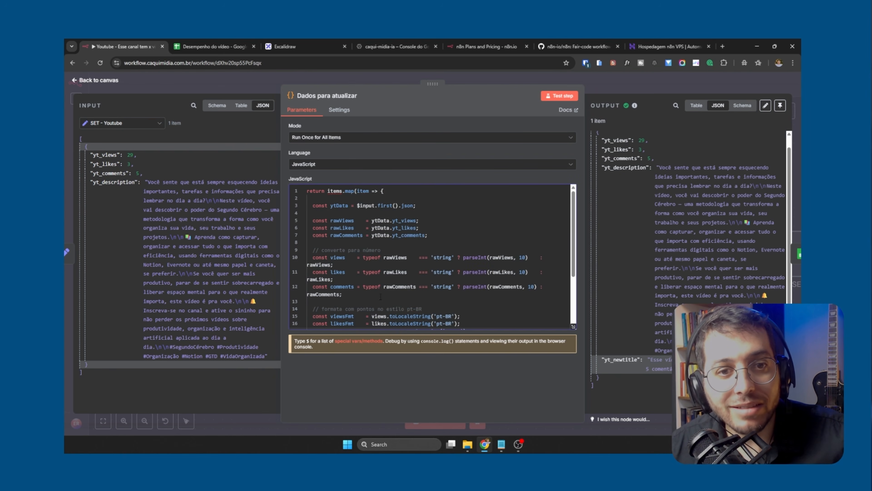
{"action": "scroll", "coordinate": [388, 288], "scroll_direction": "down", "scroll_amount": 3}
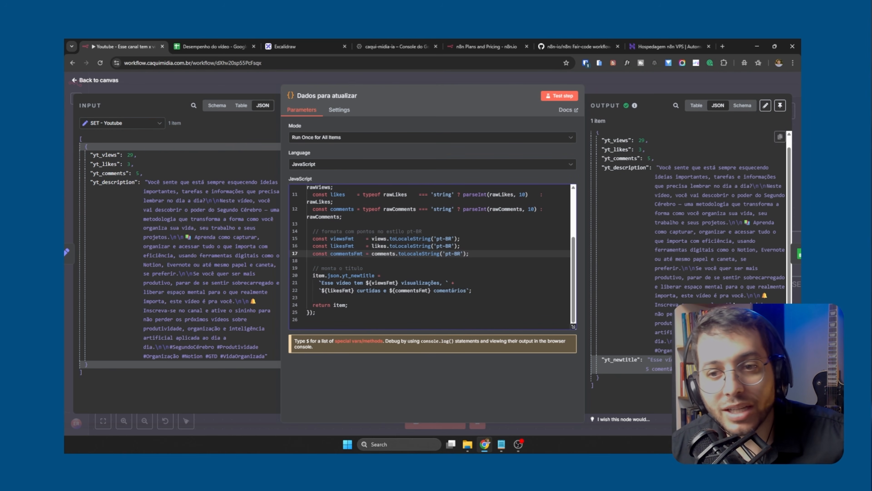
{"action": "double_click", "coordinate": [622, 360]}
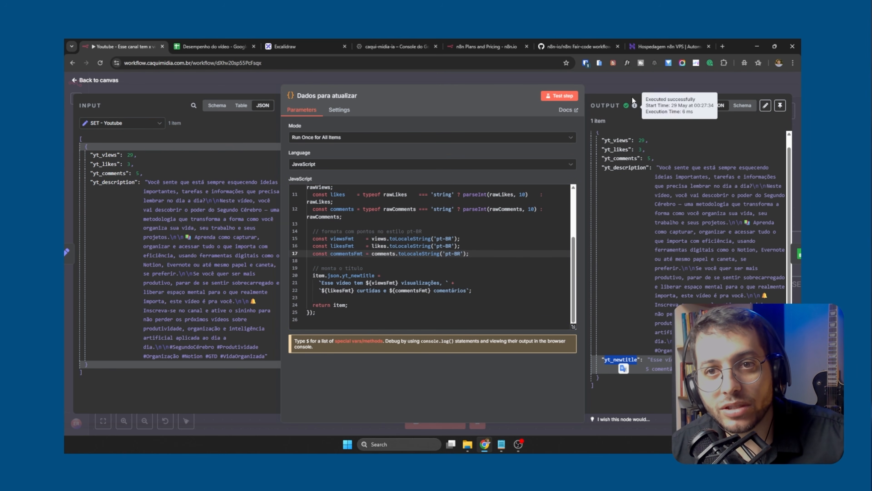
{"action": "left_click", "coordinate": [632, 85]}
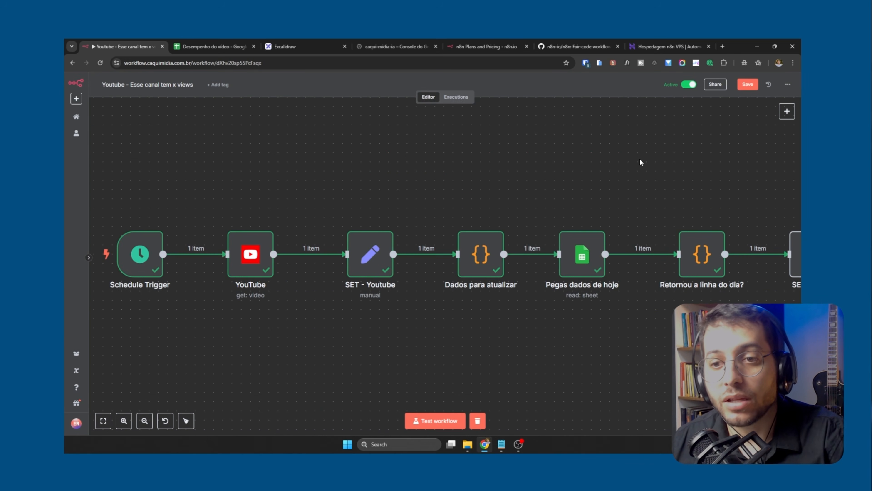
Switch to the Desempenho do vídeo spreadsheet and clear the 2025-05-29 row
{"action": "scroll", "coordinate": [644, 299], "scroll_direction": "down", "scroll_amount": 4}
{"action": "left_click_drag", "start_coordinate": [750, 342], "coordinate": [438, 355]}
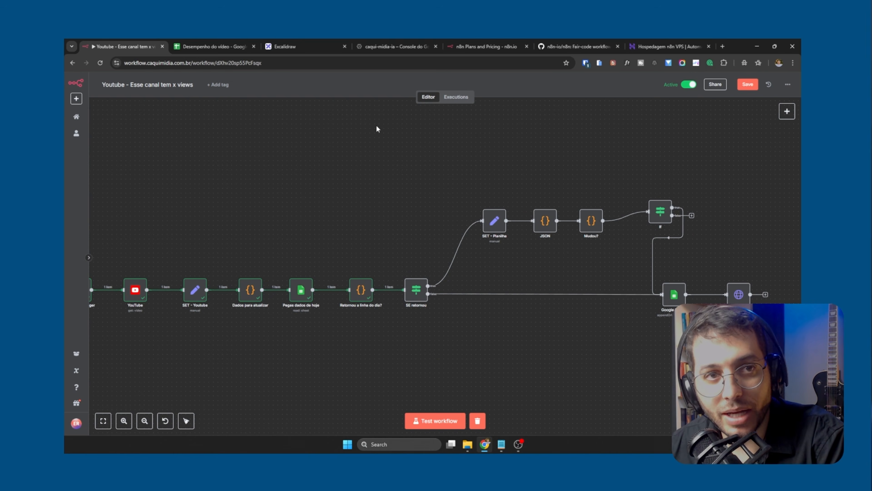
{"action": "left_click", "coordinate": [220, 46]}
{"action": "left_click", "coordinate": [74, 172]}
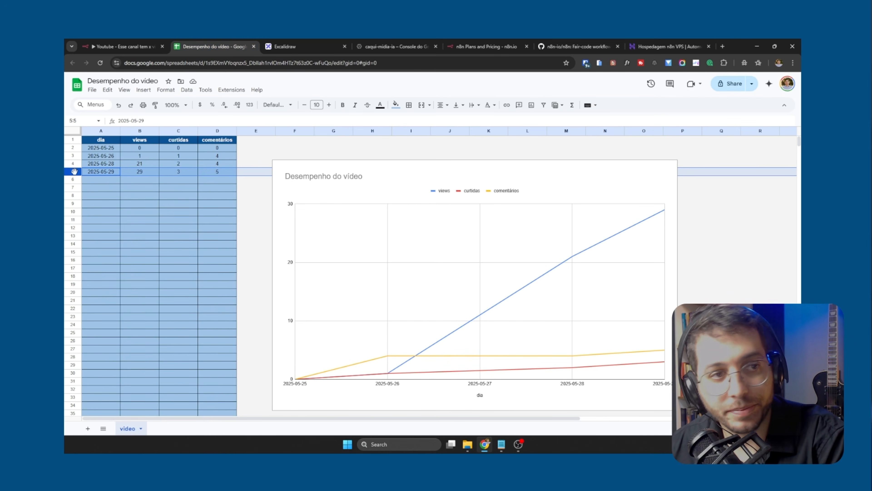
{"action": "key", "text": "Delete"}
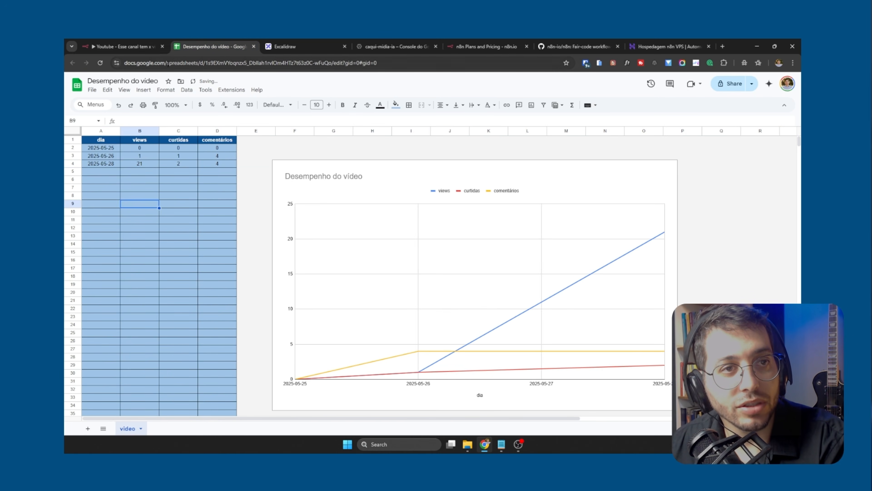
Return to the n8n workflow and run it from the Schedule Trigger
{"action": "left_click", "coordinate": [145, 52]}
{"action": "left_click_drag", "start_coordinate": [298, 215], "coordinate": [360, 209]}
{"action": "scroll", "coordinate": [359, 209], "scroll_direction": "down", "scroll_amount": 2}
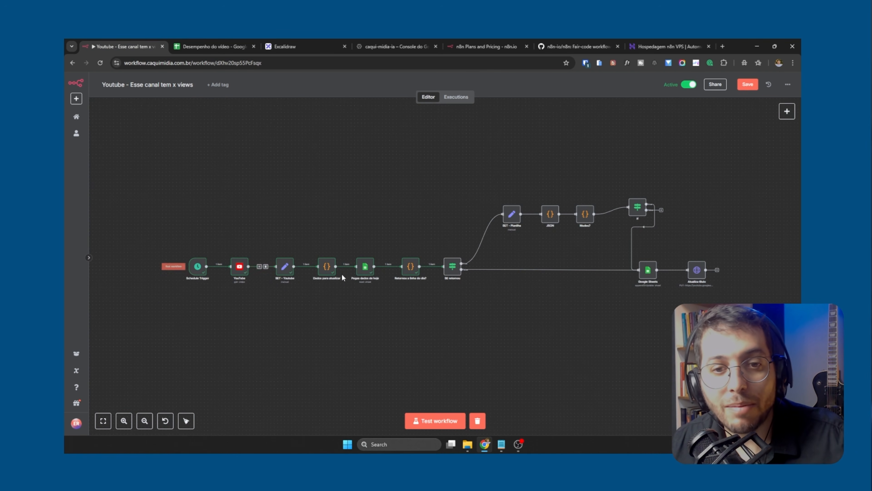
{"action": "left_click", "coordinate": [173, 267]}
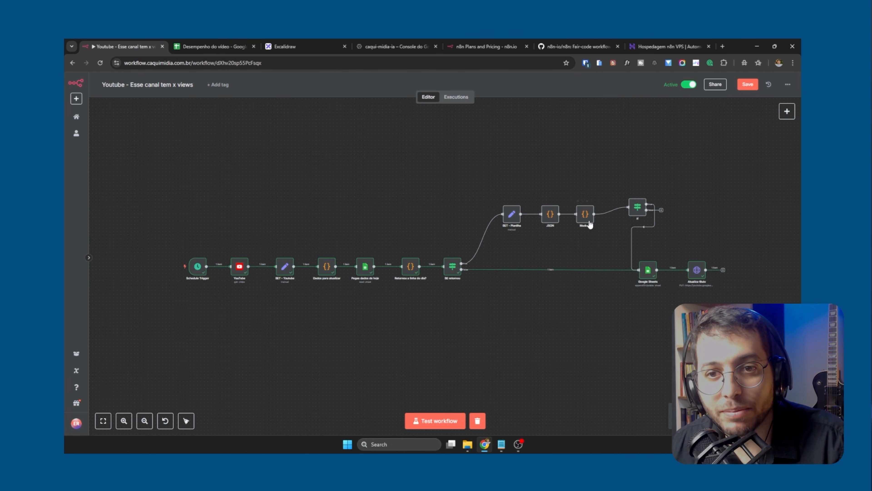
Follow the executed path through SE retornou to the Google Sheets node, and check the 2025-05-29 row in the spreadsheet
{"action": "scroll", "coordinate": [376, 273], "scroll_direction": "up", "scroll_amount": 3}
{"action": "scroll", "coordinate": [390, 359], "scroll_direction": "down", "scroll_amount": 2}
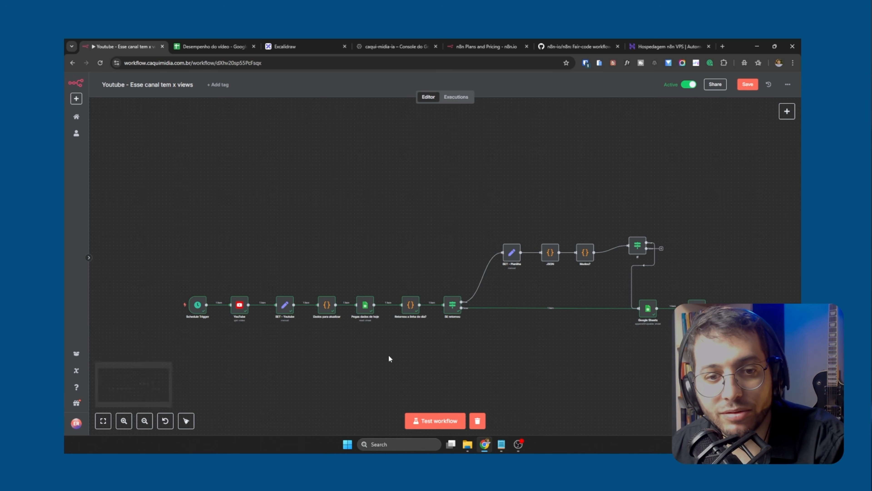
{"action": "scroll", "coordinate": [415, 321], "scroll_direction": "up", "scroll_amount": 5}
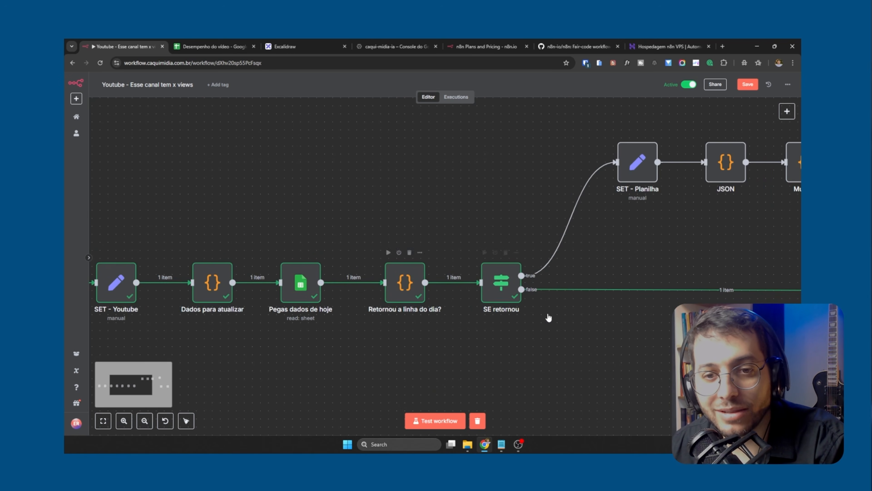
{"action": "left_click_drag", "start_coordinate": [664, 331], "coordinate": [294, 344]}
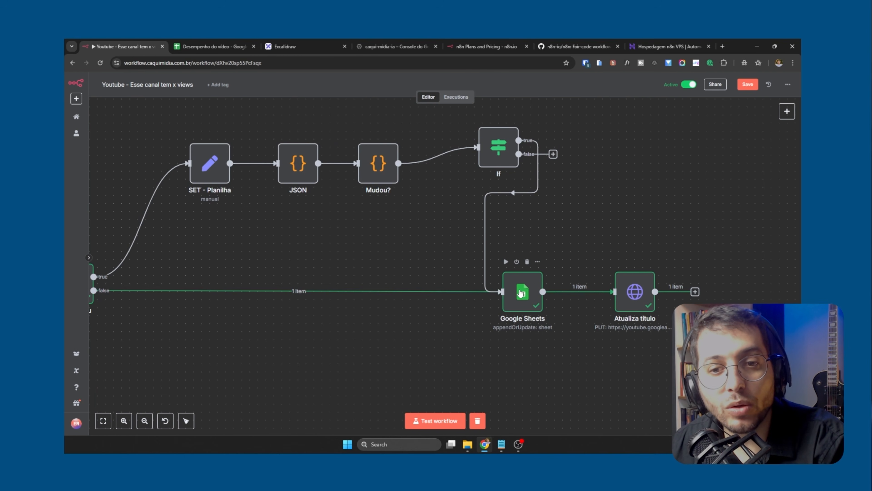
{"action": "left_click", "coordinate": [214, 46]}
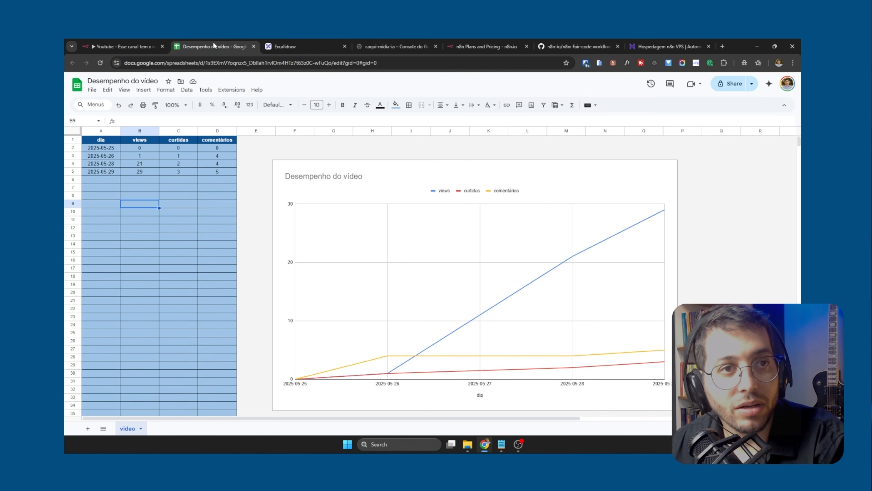
{"action": "left_click", "coordinate": [114, 172]}
Back in the workflow, open the Google Sheets node and review its Append or Update Row settings and the values mapped to each column
{"action": "left_click", "coordinate": [109, 46]}
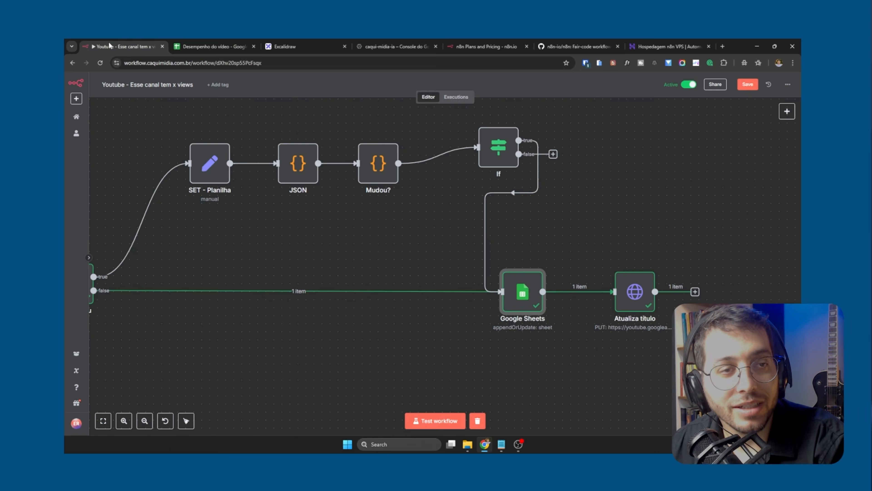
{"action": "double_click", "coordinate": [529, 293]}
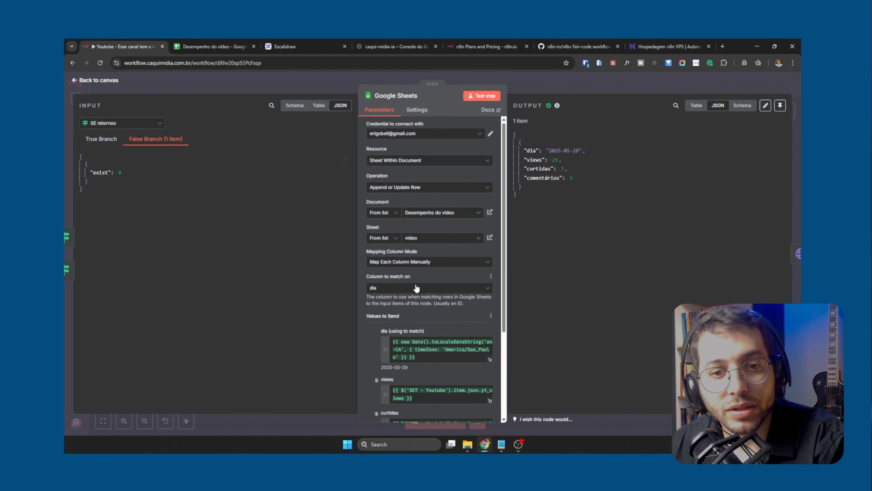
{"action": "scroll", "coordinate": [432, 327], "scroll_direction": "down", "scroll_amount": 4}
{"action": "scroll", "coordinate": [443, 316], "scroll_direction": "up", "scroll_amount": 3}
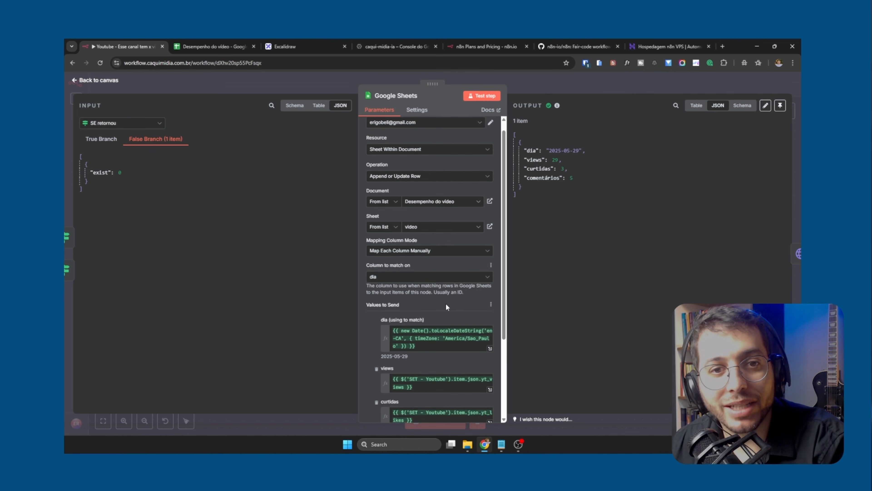
{"action": "scroll", "coordinate": [441, 322], "scroll_direction": "down", "scroll_amount": 3}
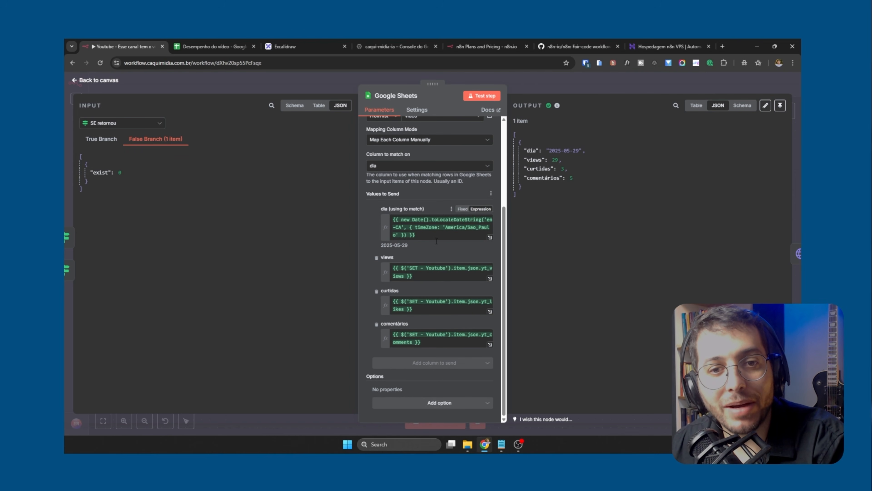
{"action": "left_click", "coordinate": [413, 269]}
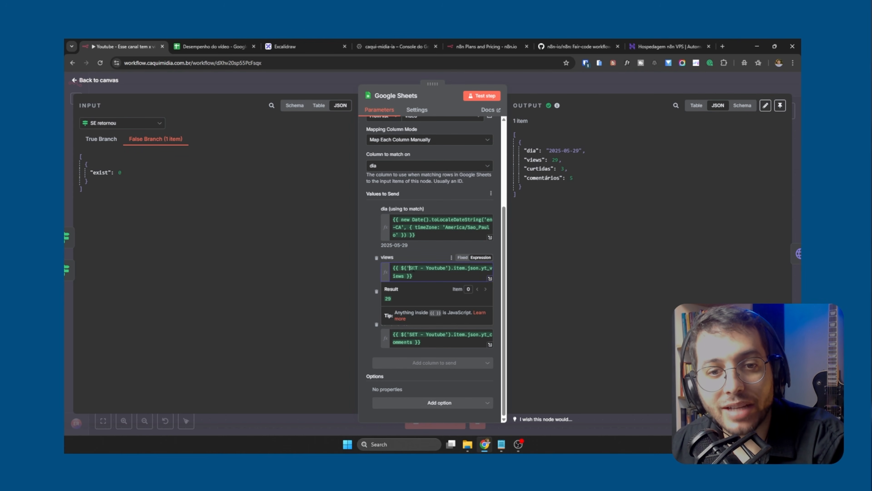
Show the SET - Youtube data as the Google Sheets node's input for comparison with the mapped values, and close the node
{"action": "left_click", "coordinate": [134, 122]}
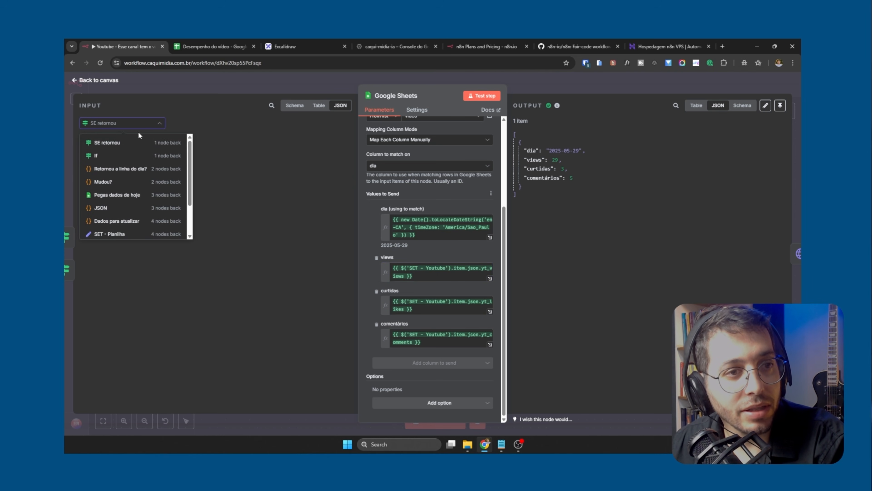
{"action": "scroll", "coordinate": [130, 179], "scroll_direction": "down", "scroll_amount": 2}
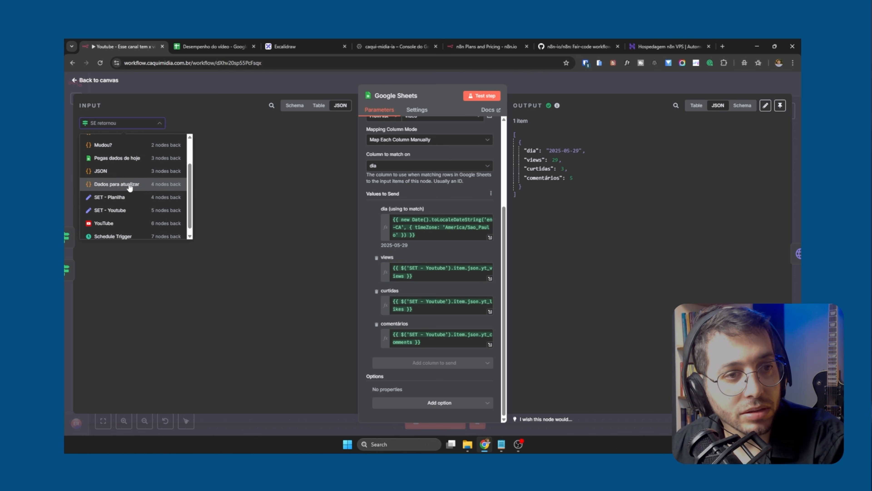
{"action": "left_click", "coordinate": [127, 208]}
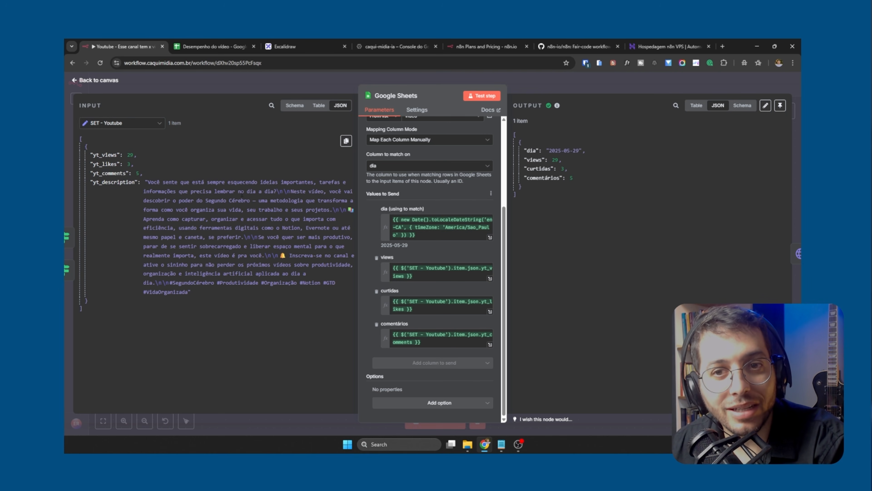
{"action": "left_click", "coordinate": [524, 81]}
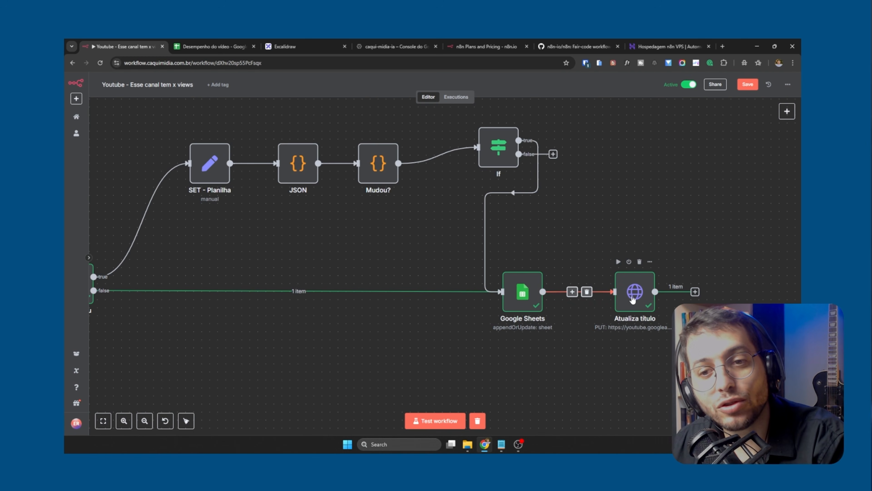
Open the Atualiza título node and examine its YouTube API URL and the available request methods, leaving PUT selected
{"action": "double_click", "coordinate": [635, 292]}
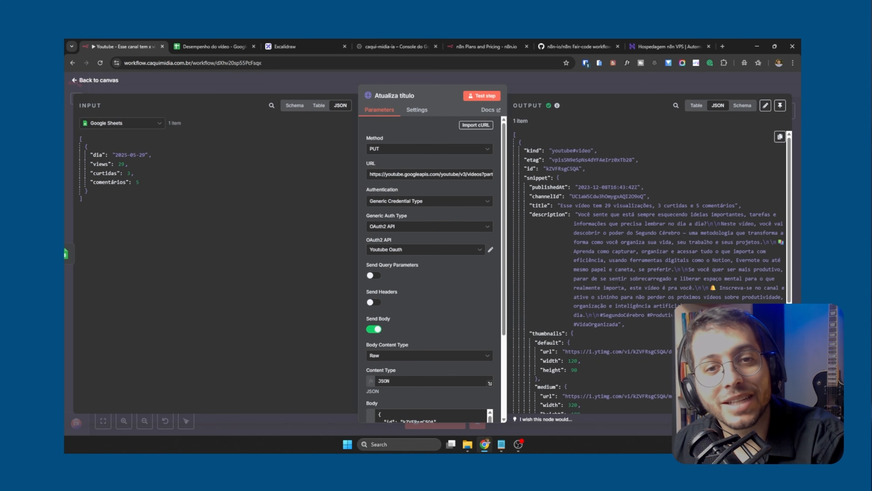
{"action": "triple_click", "coordinate": [416, 177]}
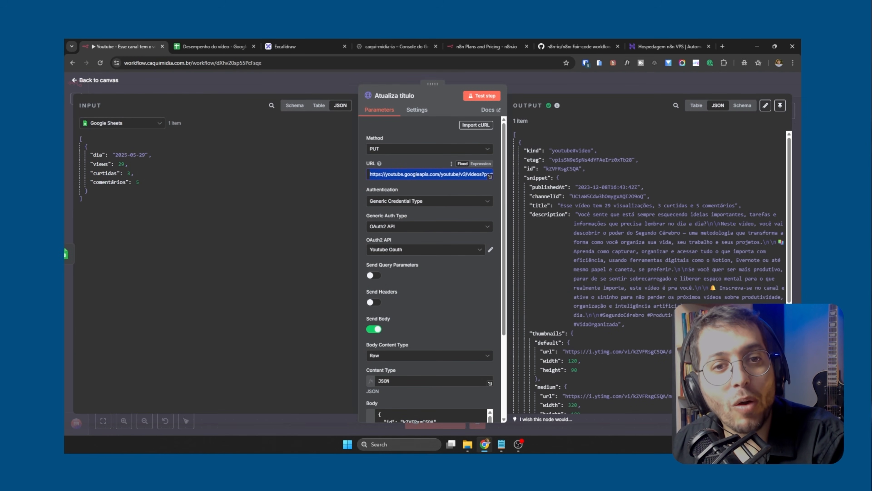
{"action": "left_click", "coordinate": [416, 178]}
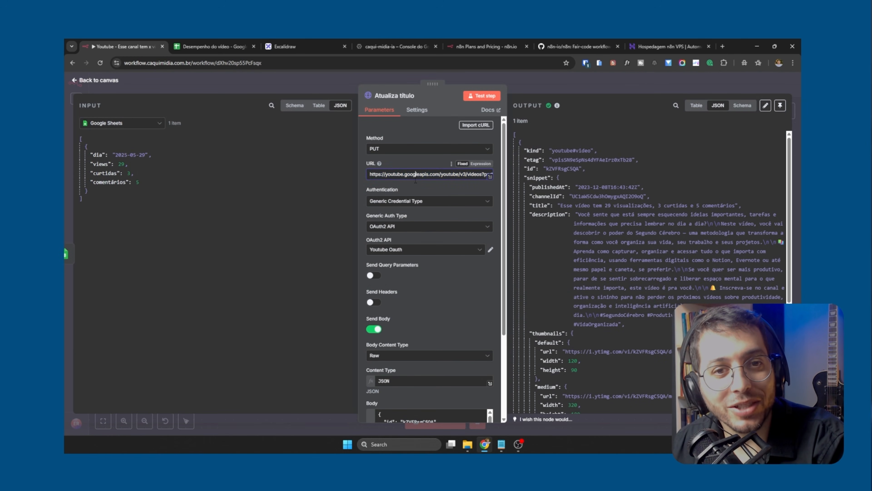
{"action": "triple_click", "coordinate": [385, 173]}
{"action": "left_click", "coordinate": [385, 174]}
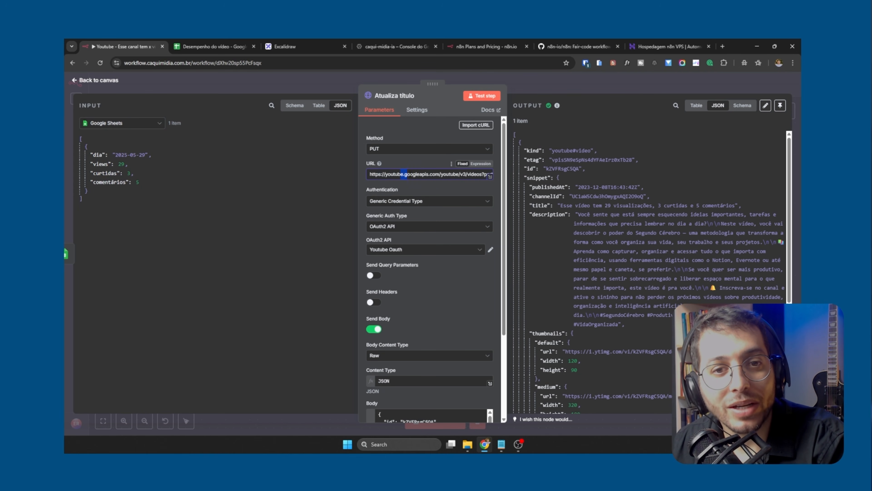
{"action": "left_click_drag", "start_coordinate": [403, 174], "coordinate": [465, 174]}
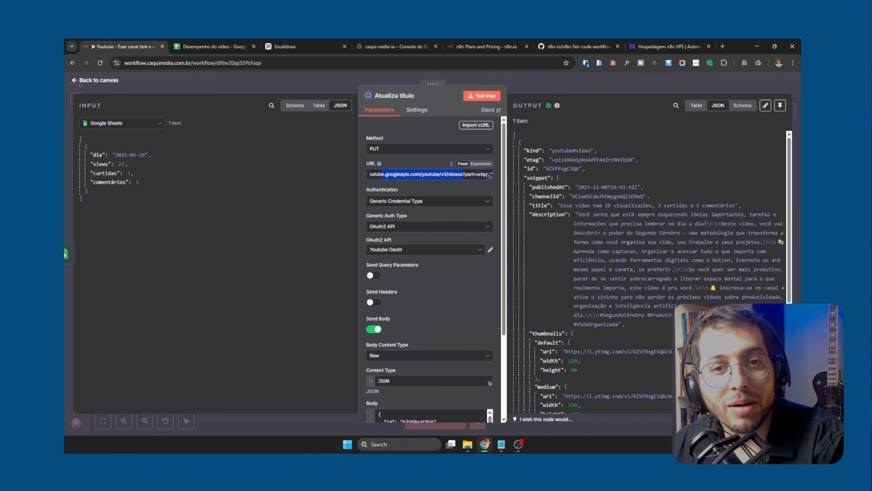
{"action": "left_click", "coordinate": [387, 152]}
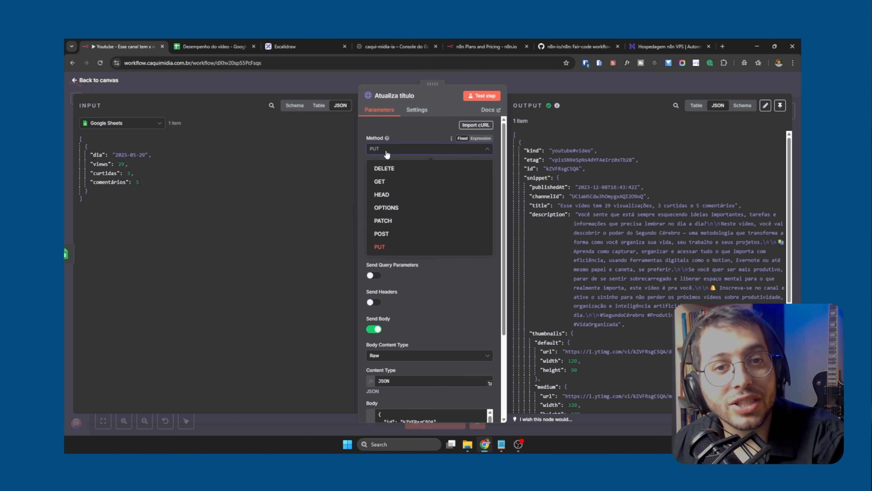
{"action": "left_click", "coordinate": [382, 150]}
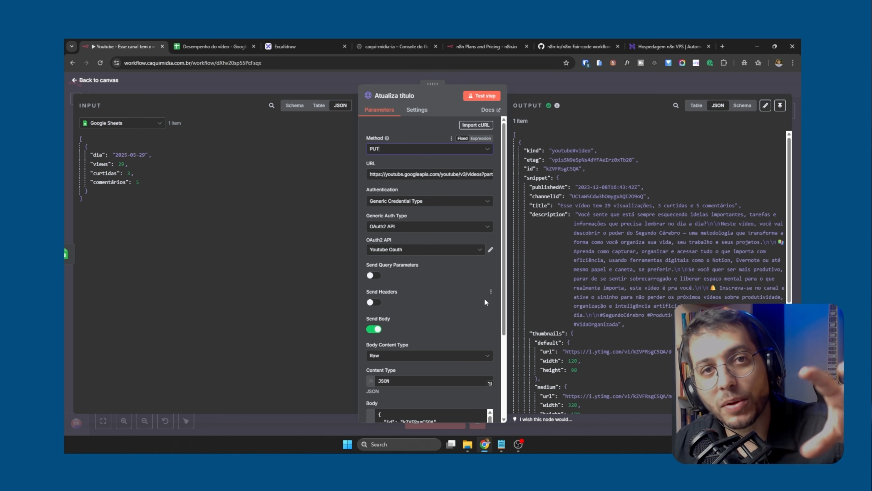
Open the request's Body in the expanded expression editor and examine the id, snippet, title, description and categoryId fields
{"action": "scroll", "coordinate": [413, 260], "scroll_direction": "down", "scroll_amount": 3}
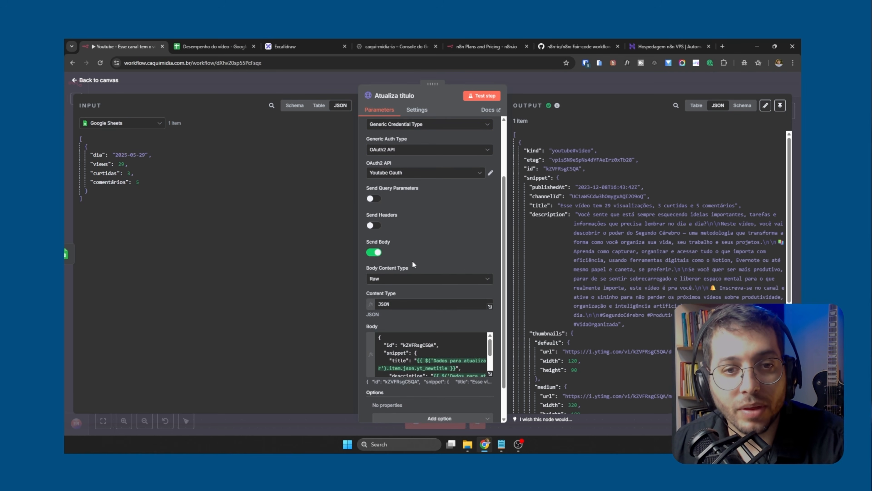
{"action": "scroll", "coordinate": [412, 260], "scroll_direction": "down", "scroll_amount": 1}
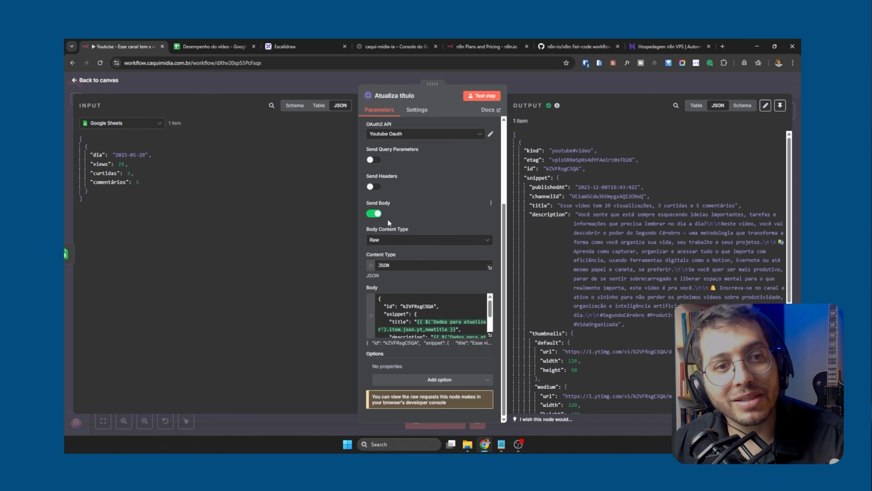
{"action": "left_click", "coordinate": [491, 336]}
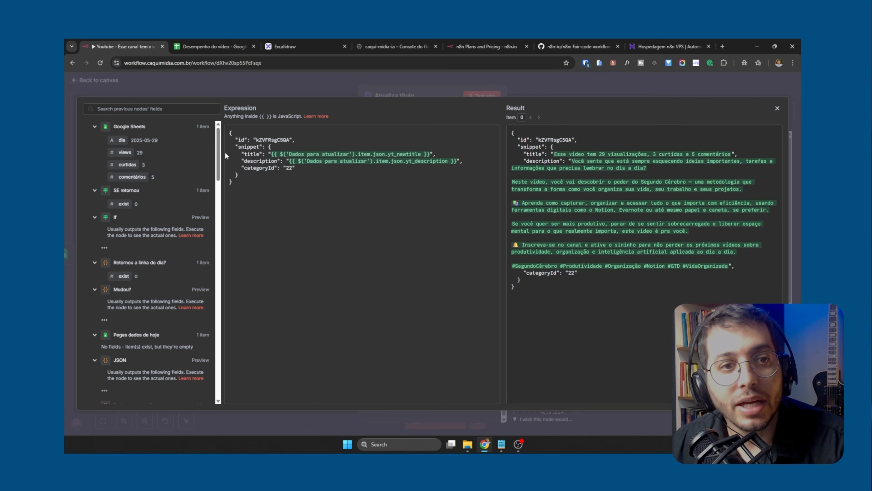
{"action": "double_click", "coordinate": [263, 140]}
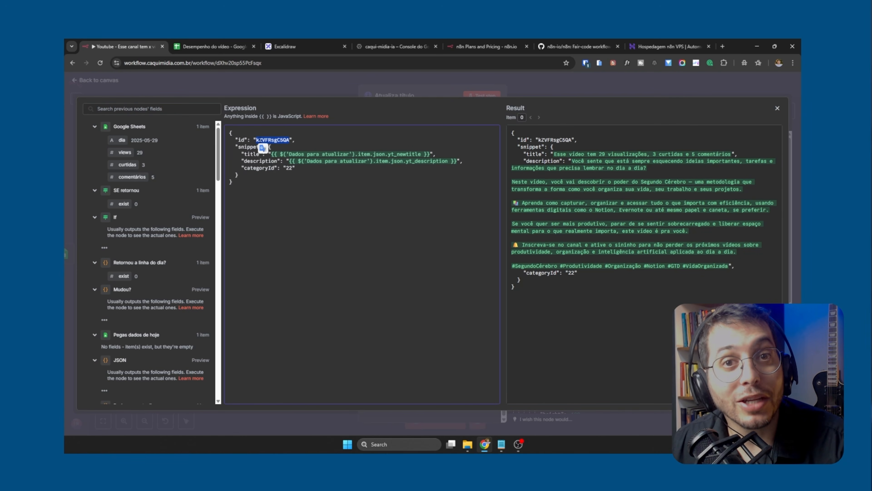
{"action": "left_click", "coordinate": [244, 138]}
{"action": "double_click", "coordinate": [255, 147]}
{"action": "left_click", "coordinate": [255, 148]}
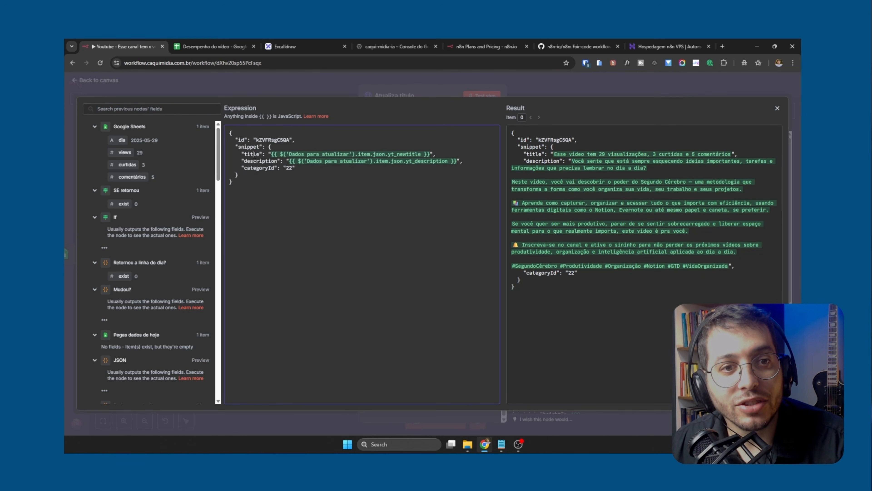
{"action": "double_click", "coordinate": [253, 154]}
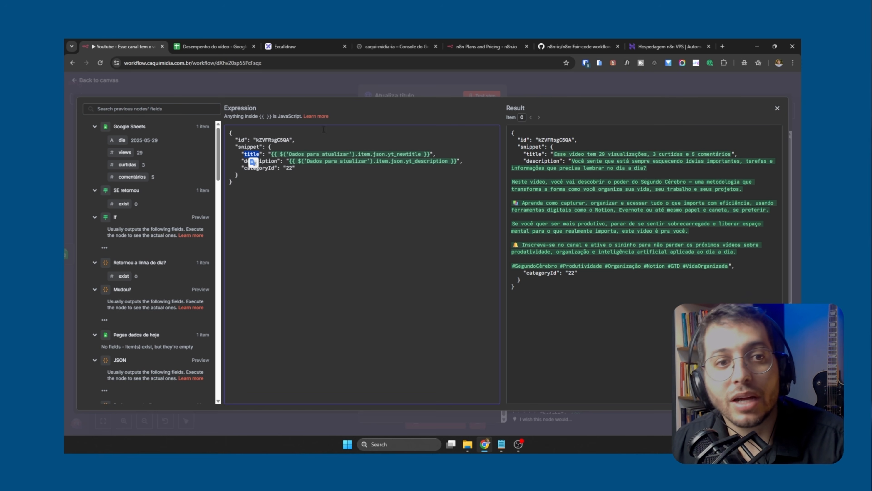
{"action": "left_click", "coordinate": [266, 161]}
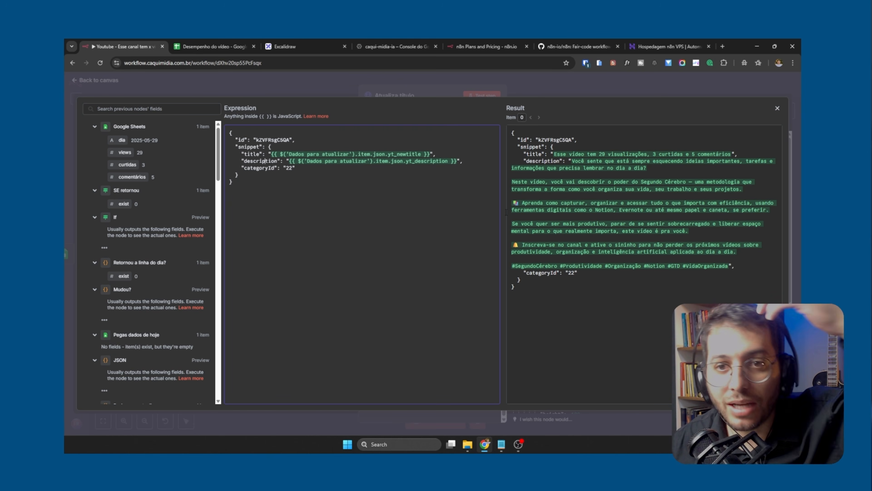
{"action": "double_click", "coordinate": [269, 167]}
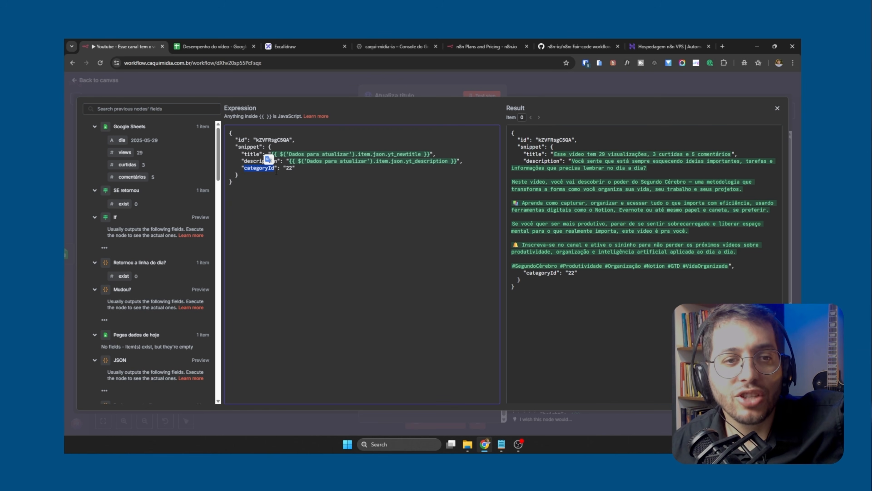
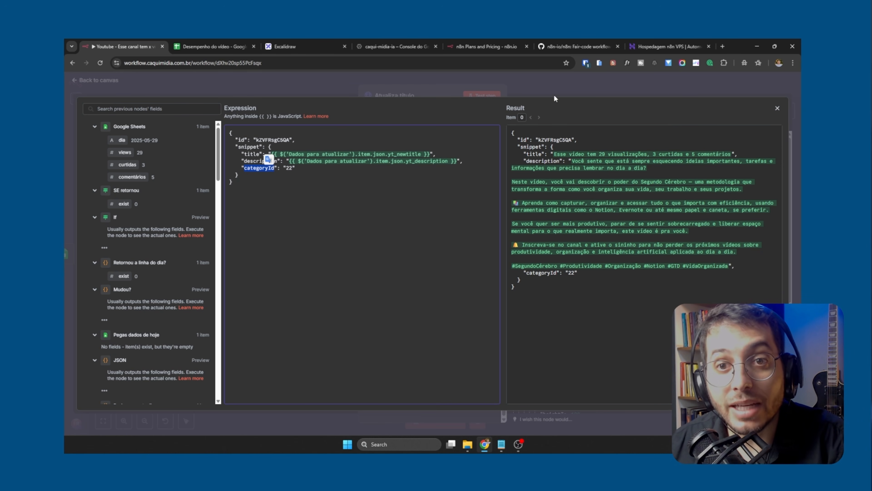
Close the expression editor and Atualiza título node view, and open the video's YouTube page to examine the ID in its address
{"action": "left_click_drag", "start_coordinate": [237, 183], "coordinate": [221, 132]}
{"action": "left_click", "coordinate": [497, 84]}
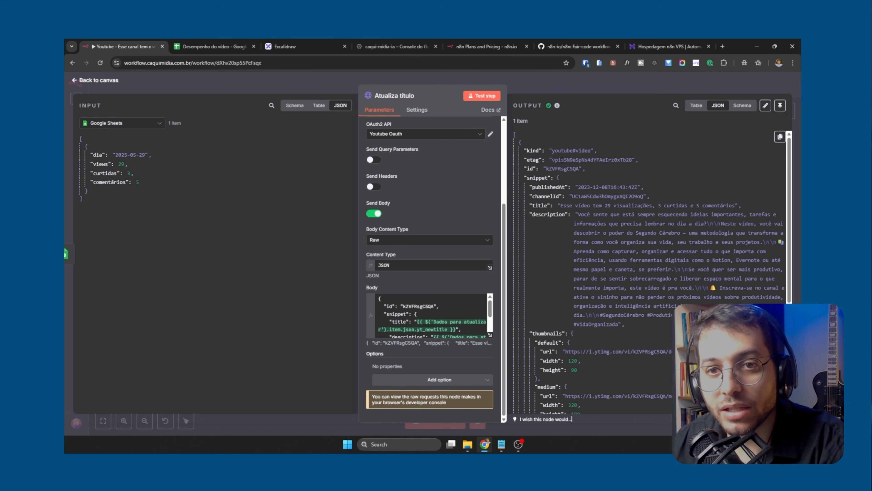
{"action": "double_click", "coordinate": [563, 169]}
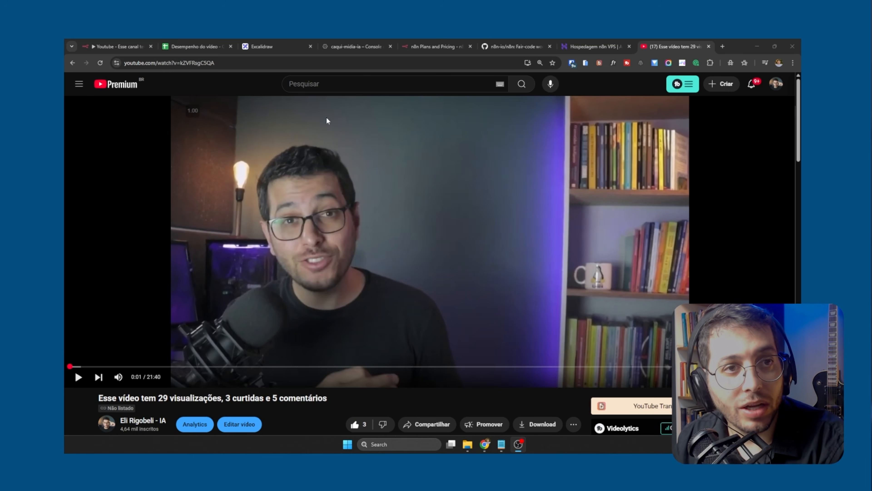
{"action": "double_click", "coordinate": [227, 62]}
{"action": "left_click", "coordinate": [257, 62]}
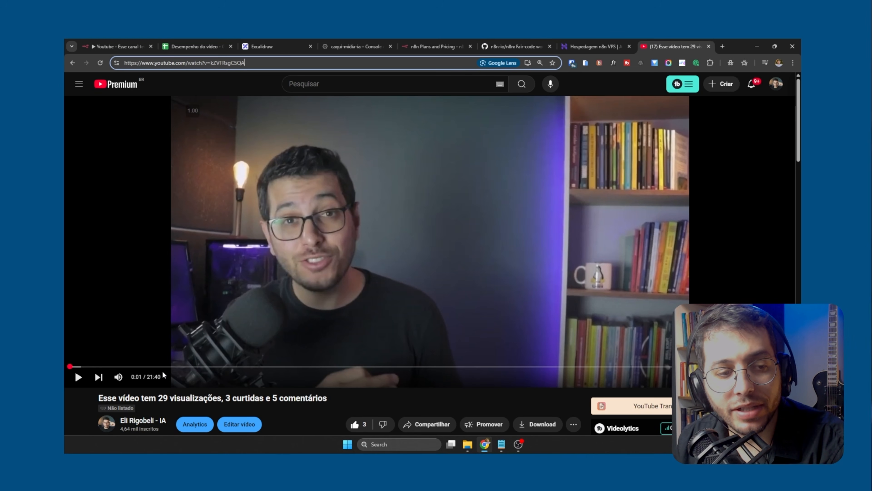
Compare the video's title with the views, likes and comments shown on its page
{"action": "left_click_drag", "start_coordinate": [99, 398], "coordinate": [300, 398]}
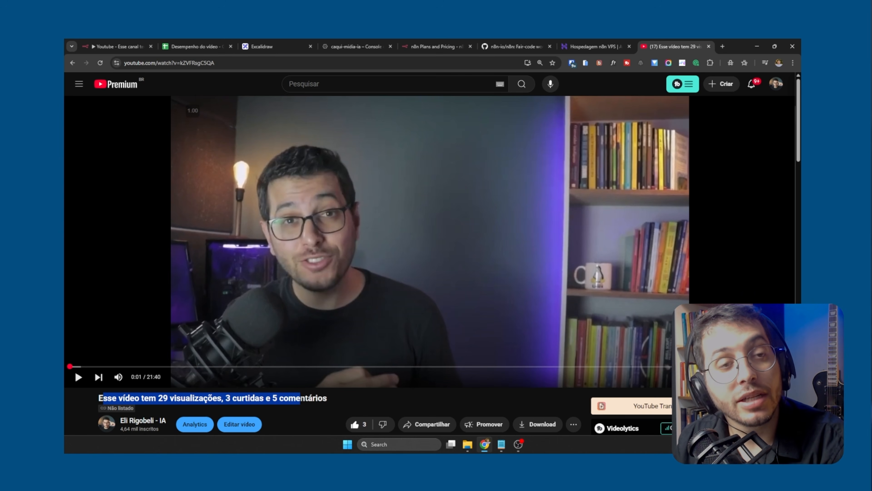
{"action": "scroll", "coordinate": [298, 406], "scroll_direction": "down", "scroll_amount": 2}
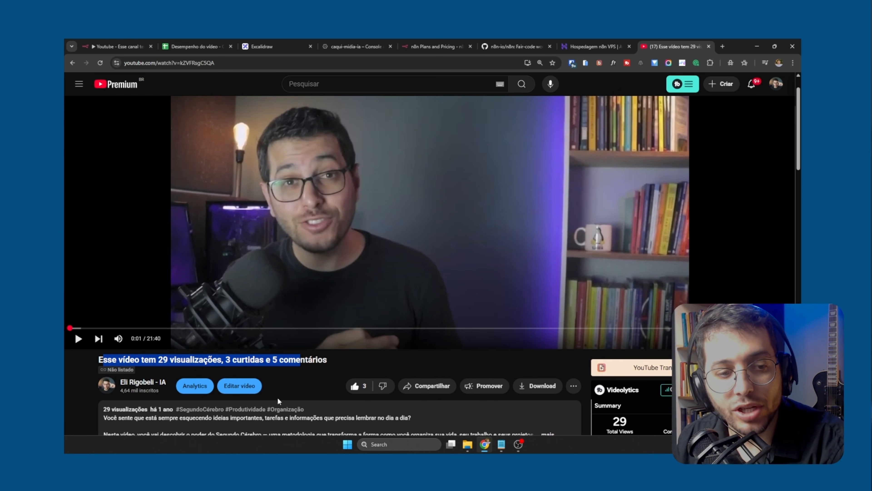
{"action": "scroll", "coordinate": [220, 399], "scroll_direction": "down", "scroll_amount": 5}
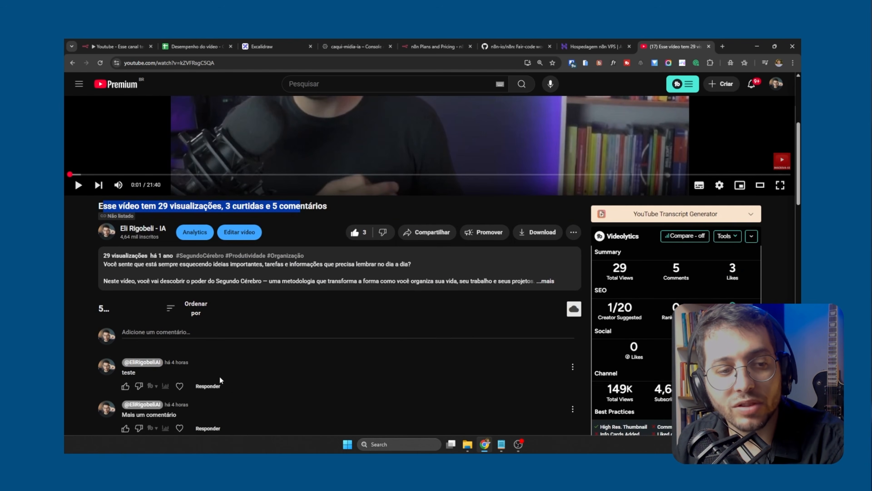
{"action": "scroll", "coordinate": [248, 365], "scroll_direction": "down", "scroll_amount": 10}
{"action": "scroll", "coordinate": [248, 365], "scroll_direction": "up", "scroll_amount": 5}
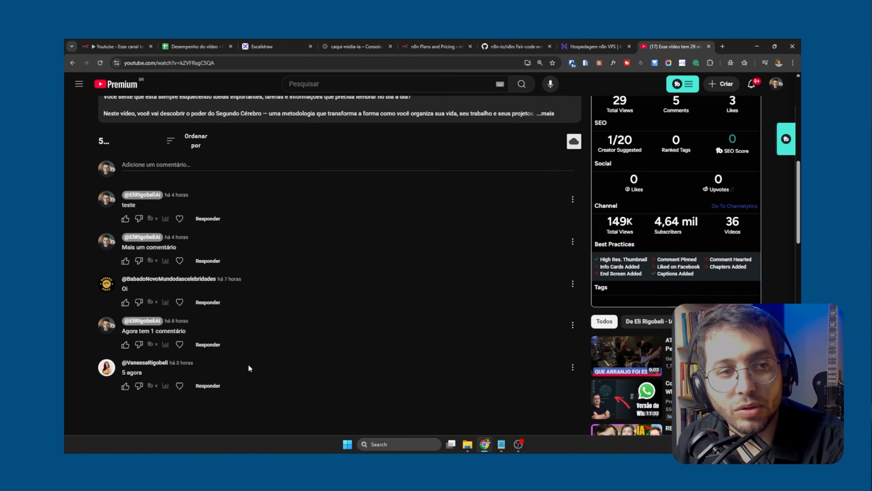
{"action": "scroll", "coordinate": [248, 364], "scroll_direction": "up", "scroll_amount": 3}
{"action": "scroll", "coordinate": [249, 363], "scroll_direction": "up", "scroll_amount": 6}
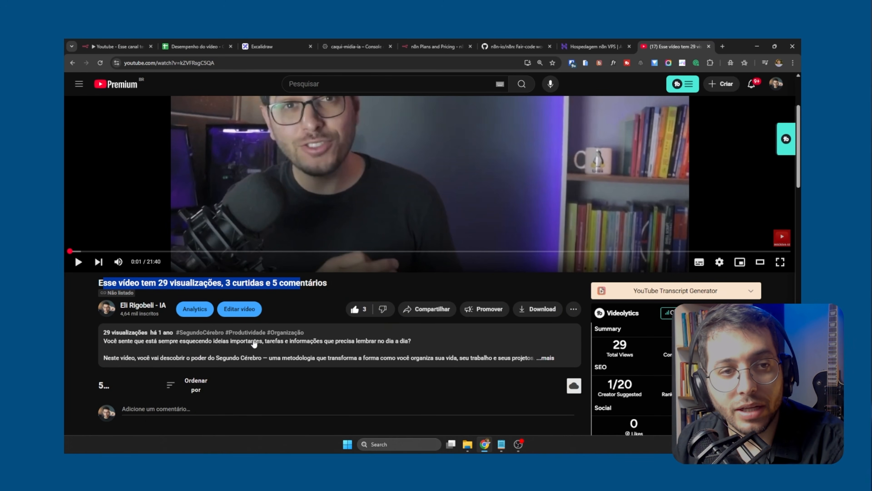
{"action": "double_click", "coordinate": [294, 284]}
{"action": "left_click", "coordinate": [174, 282]}
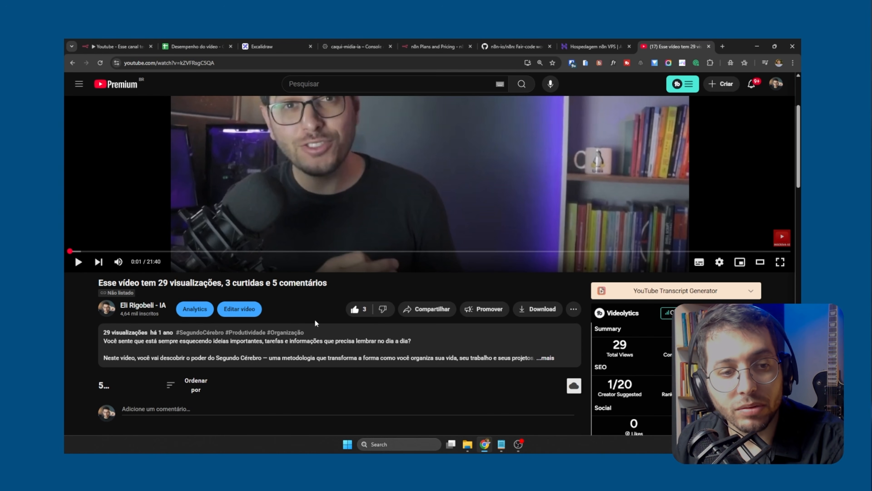
Post the comment "Teste" on the video
{"action": "scroll", "coordinate": [315, 320], "scroll_direction": "down", "scroll_amount": 3}
{"action": "left_click", "coordinate": [181, 295]}
{"action": "type", "text": "Teste"}
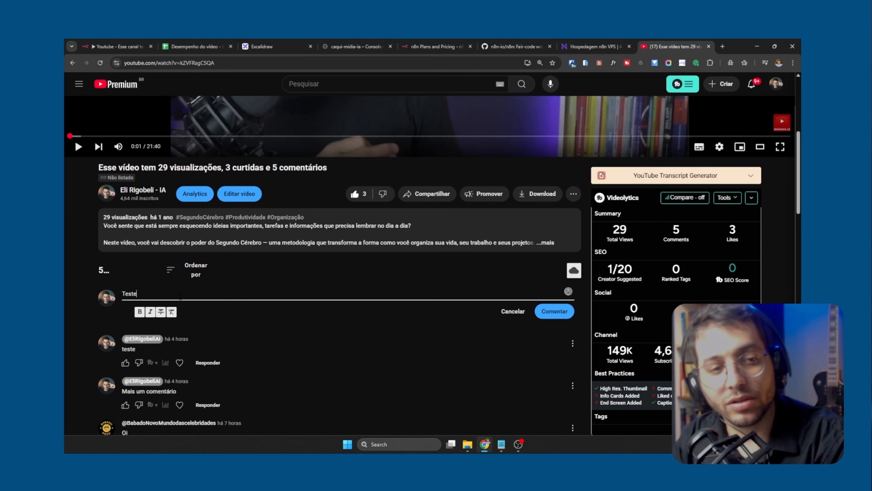
{"action": "key", "text": "Return"}
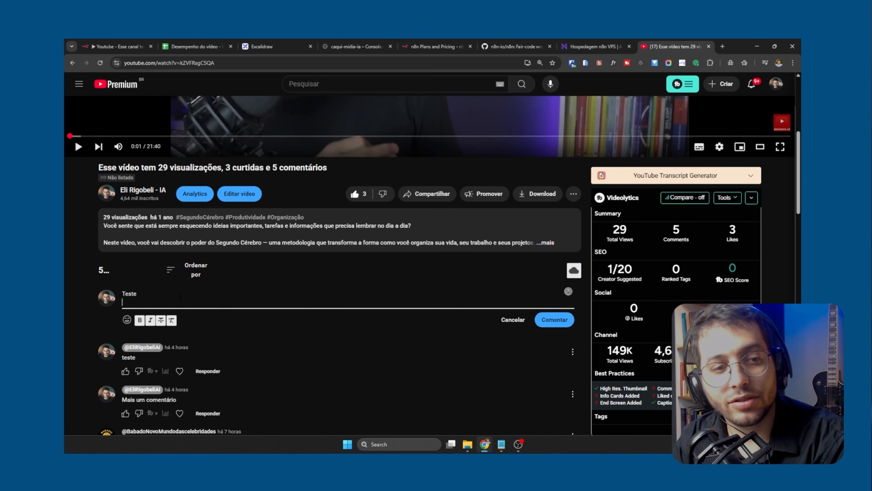
{"action": "left_click", "coordinate": [554, 320]}
Post two more comments on the video, "TEste" and "Teste"
{"action": "left_click", "coordinate": [141, 293]}
{"action": "type", "text": "TE"}
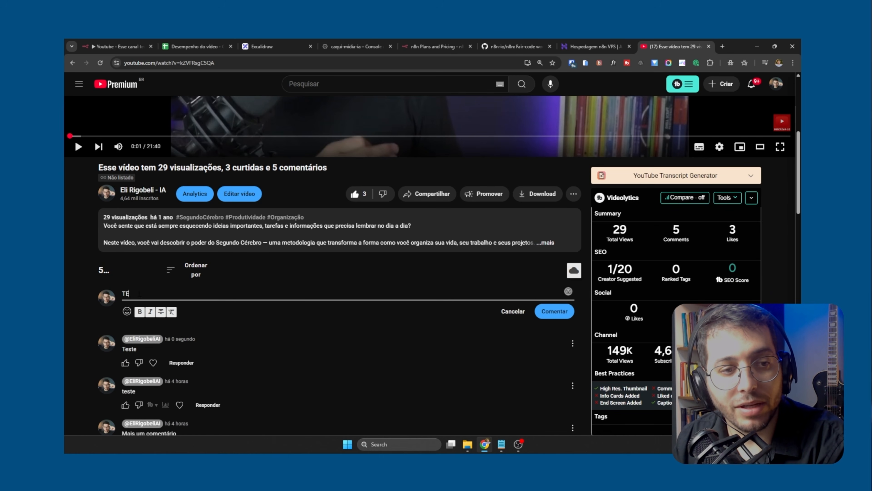
{"action": "left_click", "coordinate": [551, 315]}
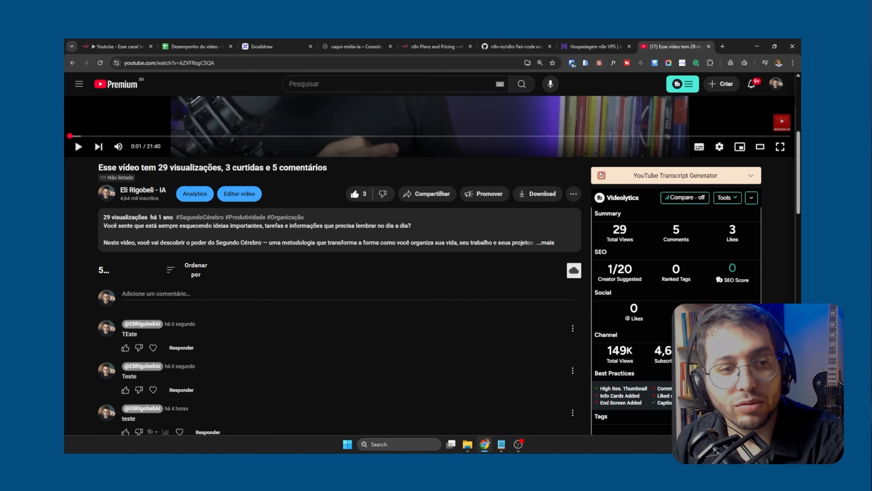
{"action": "left_click", "coordinate": [149, 293]}
{"action": "type", "text": "Teste"}
{"action": "left_click", "coordinate": [565, 312]}
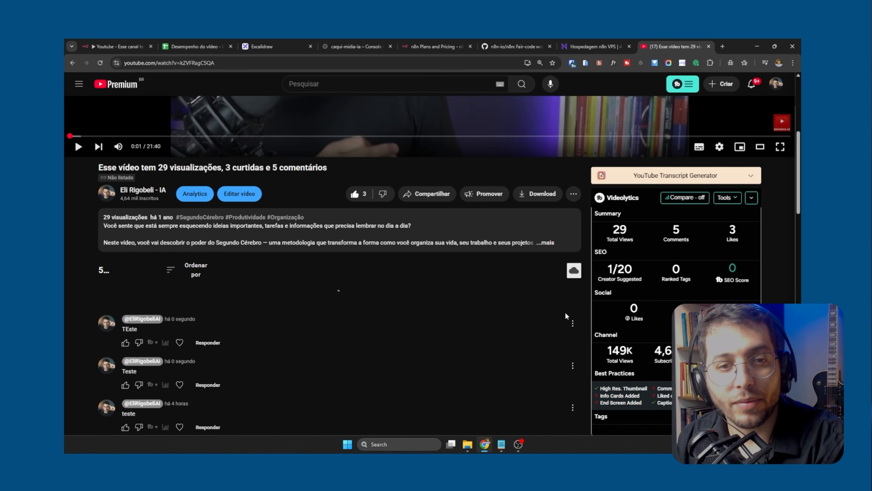
{"action": "scroll", "coordinate": [410, 330], "scroll_direction": "up", "scroll_amount": 3}
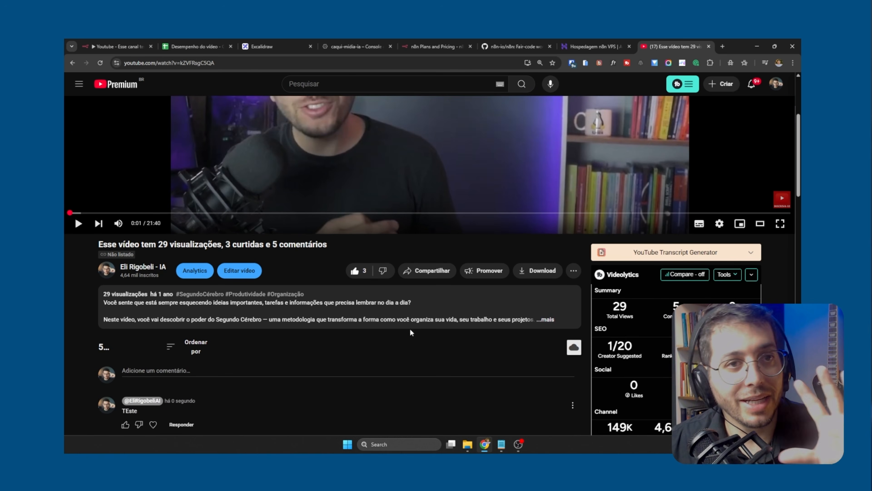
In the Desempenho do vídeo spreadsheet, clear all data from the 2025-05-29 row
{"action": "left_click", "coordinate": [194, 46]}
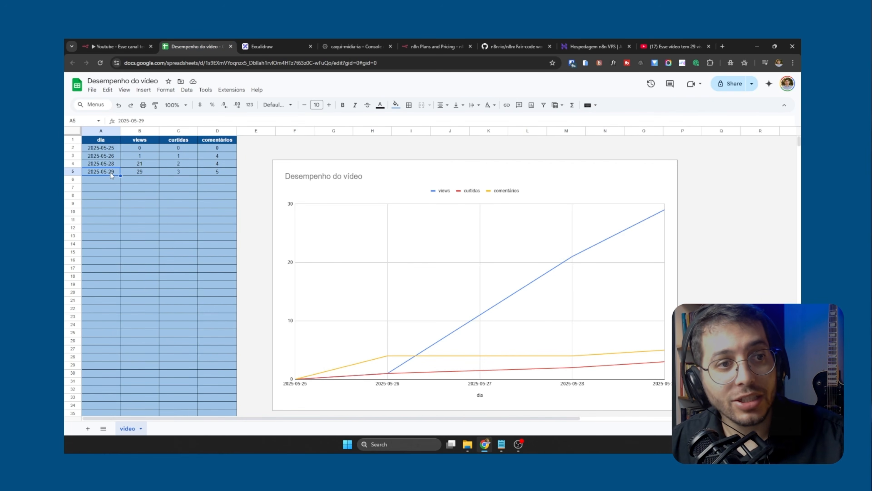
{"action": "left_click", "coordinate": [74, 170]}
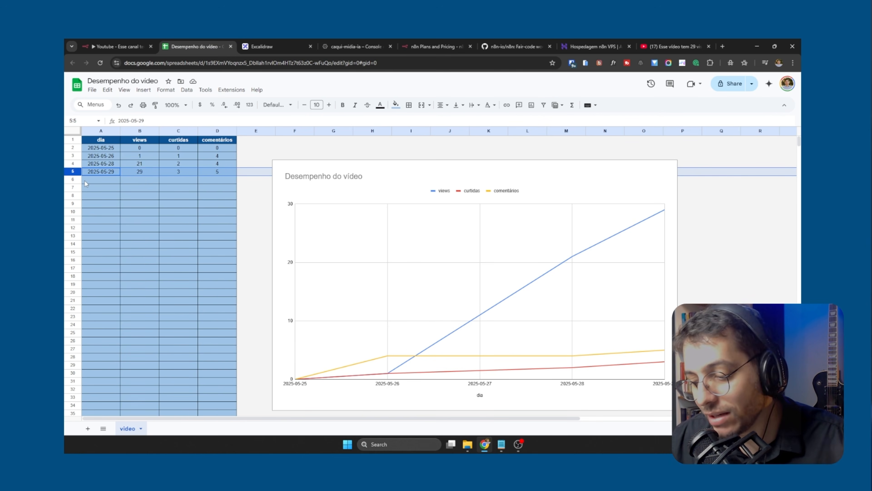
{"action": "key", "text": "Delete"}
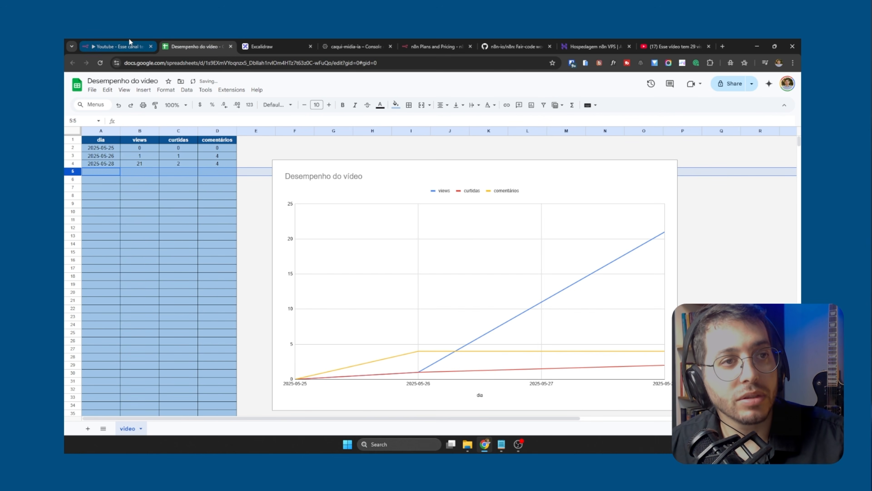
Back in the n8n workflow, run a test execution from the Schedule Trigger
{"action": "left_click", "coordinate": [119, 47]}
{"action": "scroll", "coordinate": [398, 316], "scroll_direction": "down", "scroll_amount": 7}
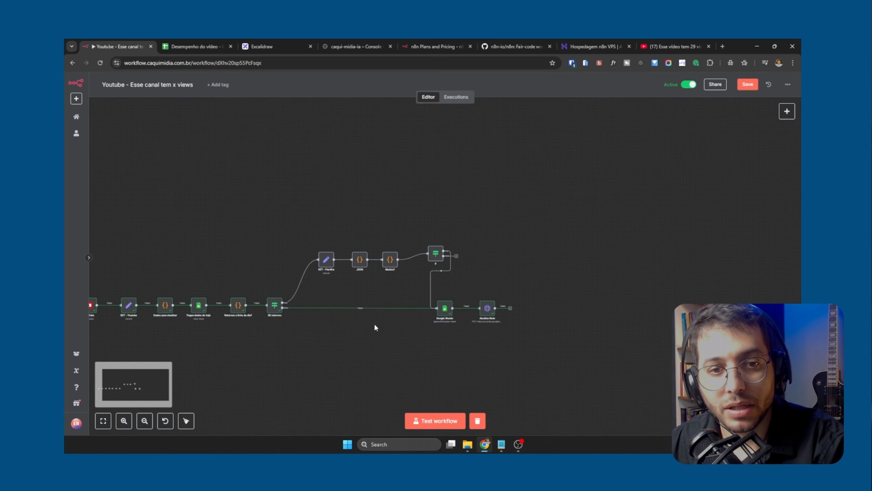
{"action": "left_click_drag", "start_coordinate": [294, 355], "coordinate": [497, 312]}
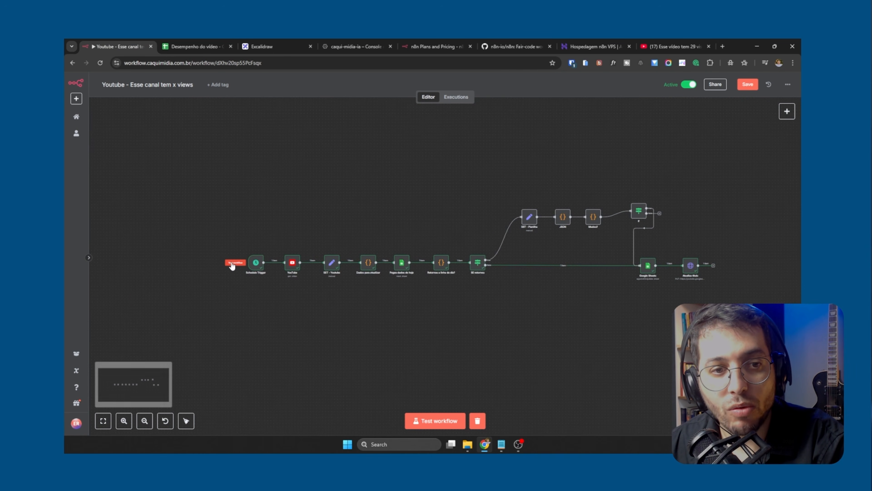
{"action": "left_click", "coordinate": [233, 262]}
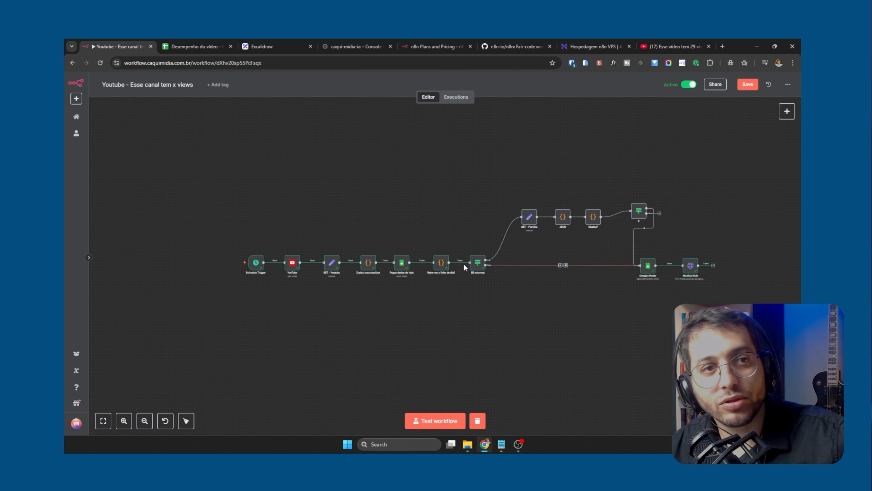
Check the row for 2025-05-29 in the spreadsheet and trace the executed path through SE retornou, Google Sheets and Atualiza título
{"action": "left_click", "coordinate": [196, 47]}
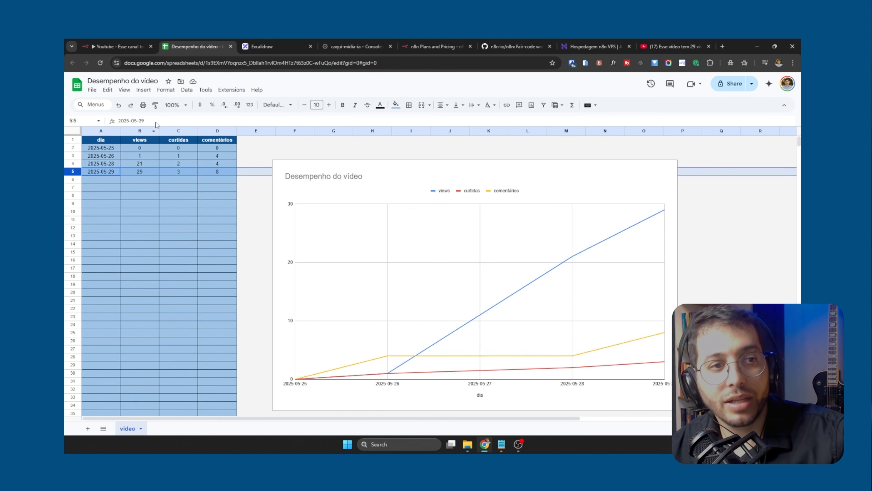
{"action": "left_click", "coordinate": [117, 46]}
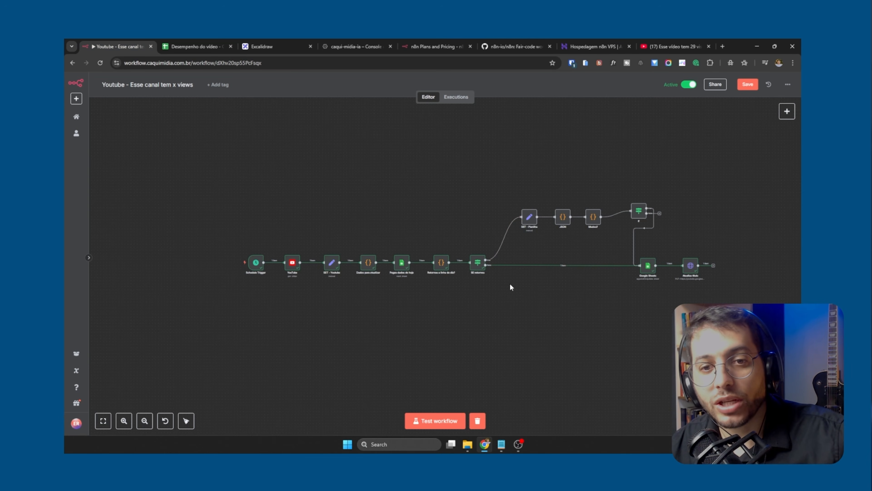
{"action": "scroll", "coordinate": [585, 291], "scroll_direction": "up", "scroll_amount": 5}
{"action": "scroll", "coordinate": [597, 296], "scroll_direction": "up", "scroll_amount": 1}
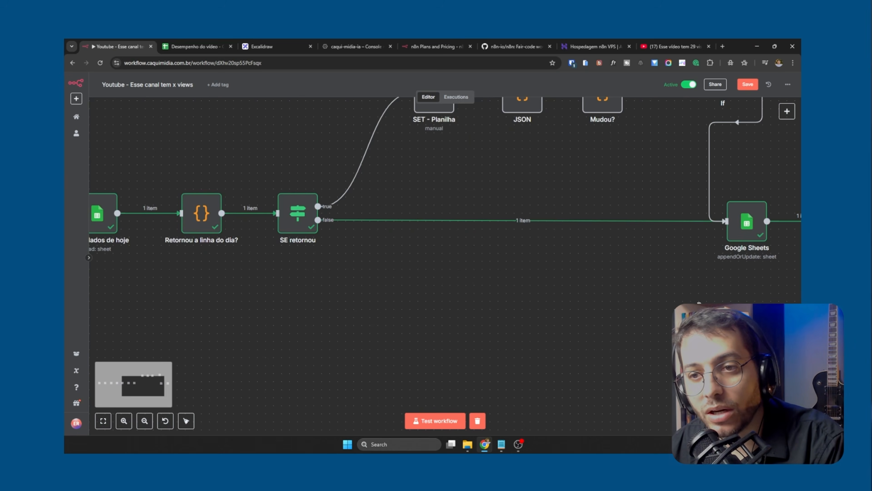
{"action": "left_click_drag", "start_coordinate": [684, 309], "coordinate": [315, 361]}
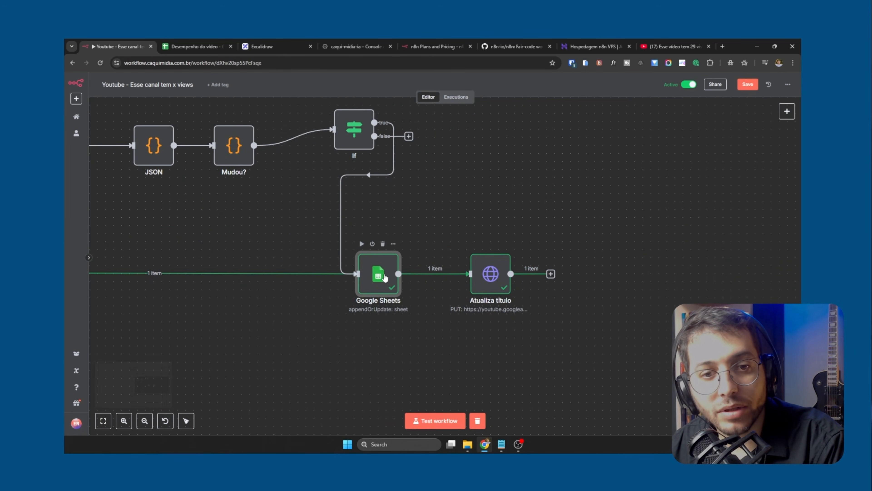
{"action": "left_click", "coordinate": [194, 47]}
{"action": "left_click", "coordinate": [233, 190]}
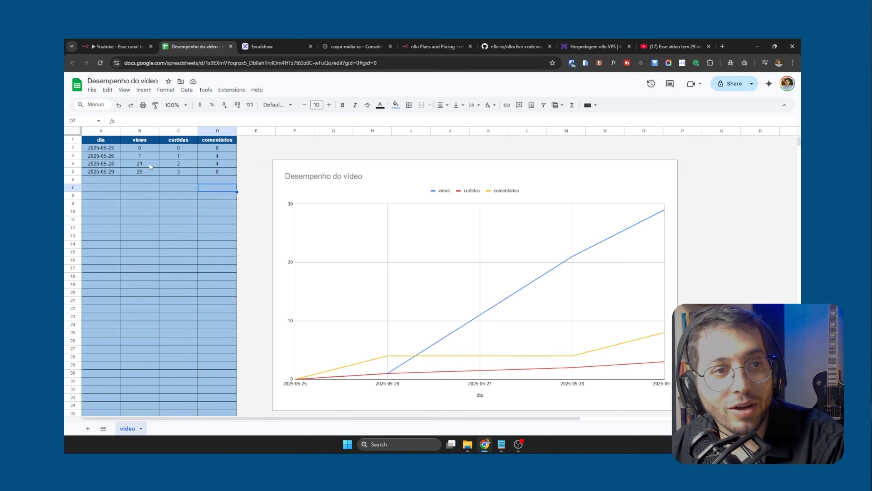
{"action": "left_click", "coordinate": [117, 46]}
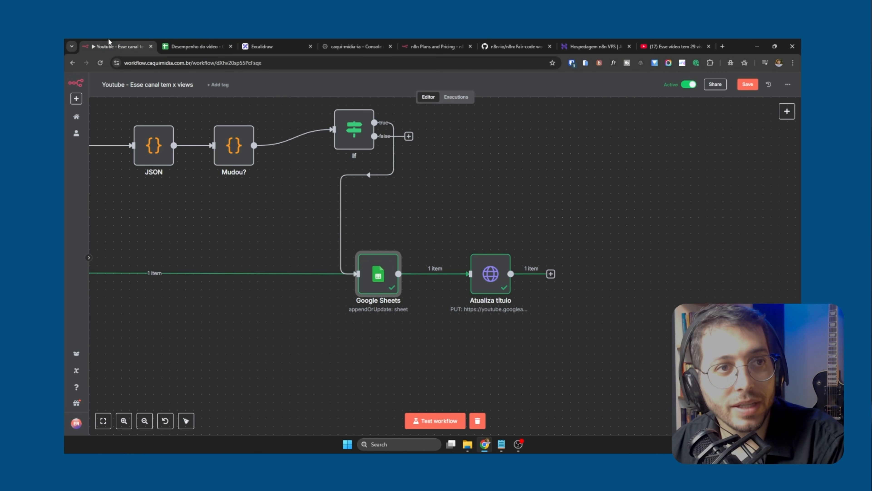
Reload the video's YouTube page, pause playback and compare its title with the spreadsheet's 2025-05-29 row
{"action": "left_click", "coordinate": [673, 46]}
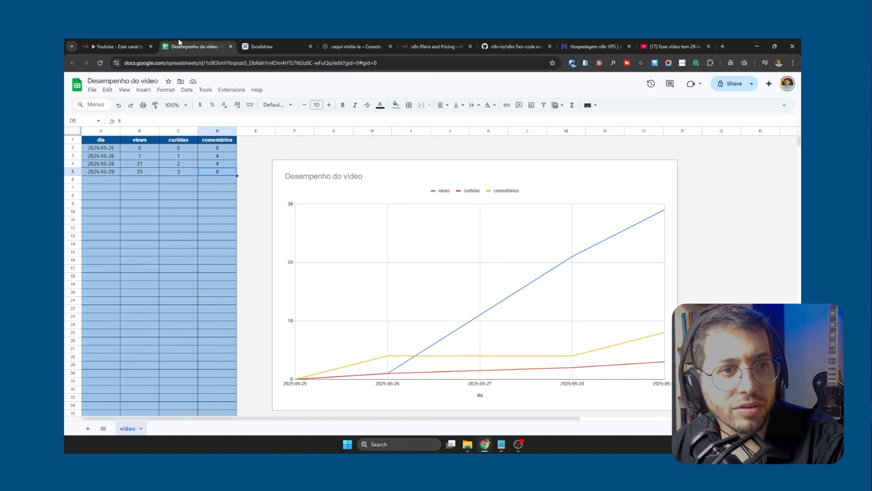
{"action": "left_click", "coordinate": [194, 47]}
{"action": "left_click", "coordinate": [659, 45]}
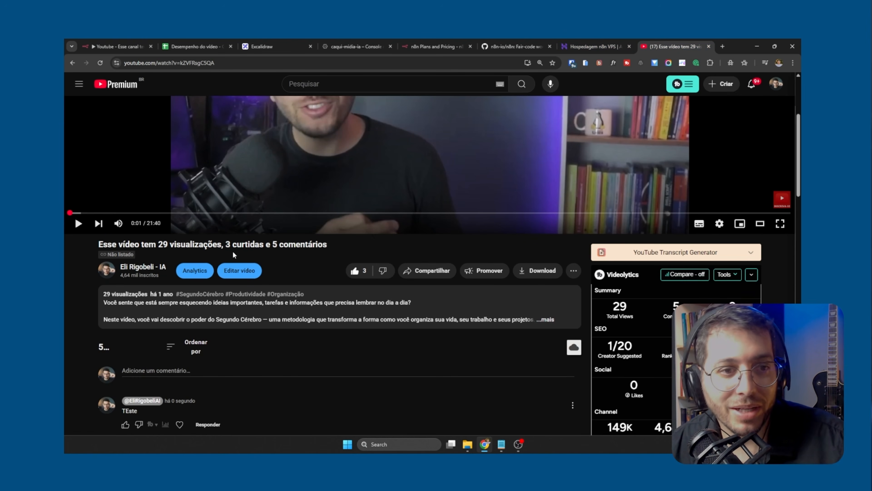
{"action": "left_click_drag", "start_coordinate": [226, 244], "coordinate": [245, 244]}
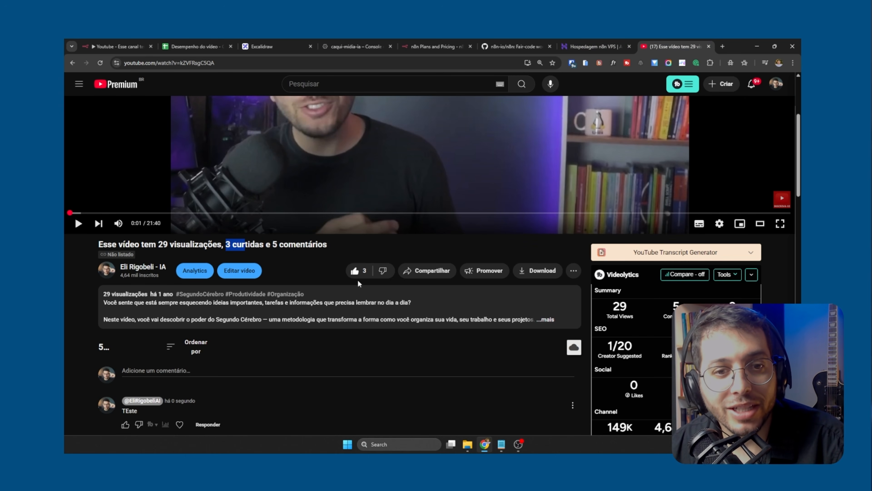
{"action": "left_click", "coordinate": [288, 244]}
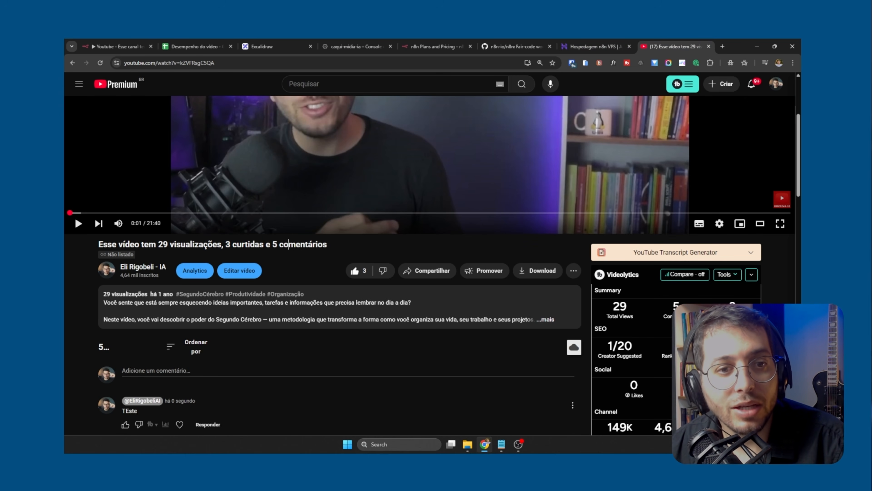
{"action": "left_click", "coordinate": [99, 63]}
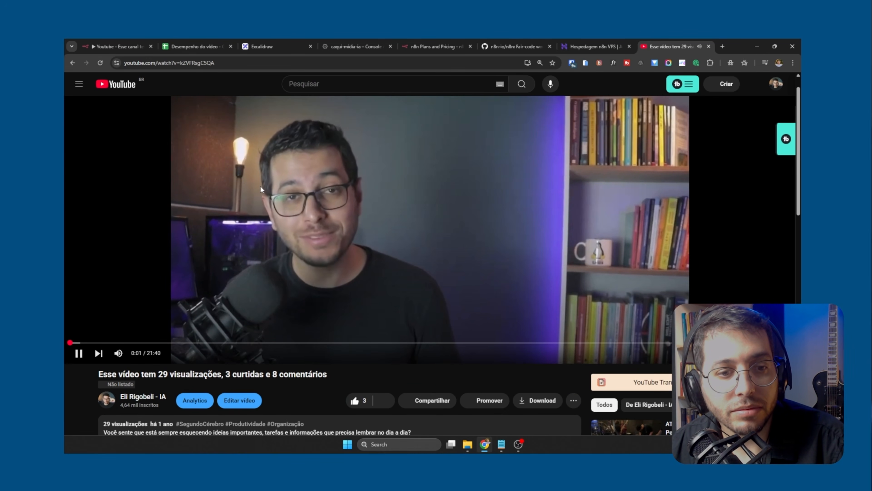
{"action": "left_click", "coordinate": [261, 186]}
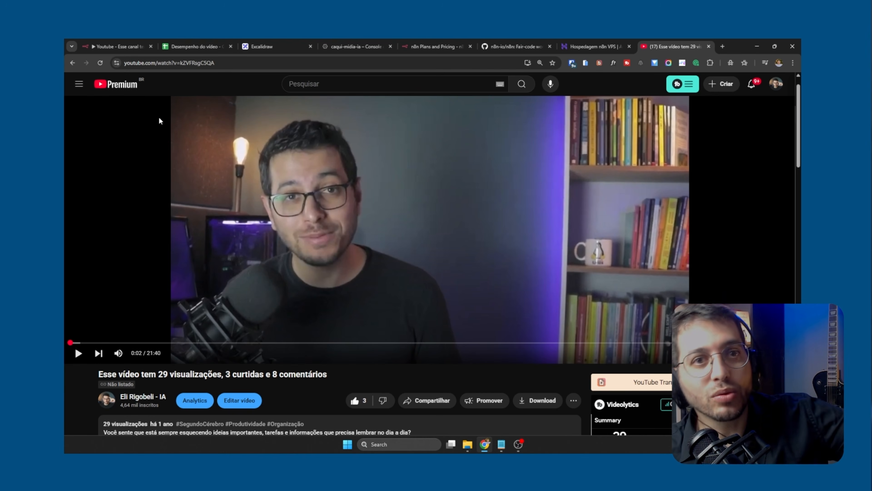
{"action": "left_click", "coordinate": [193, 46]}
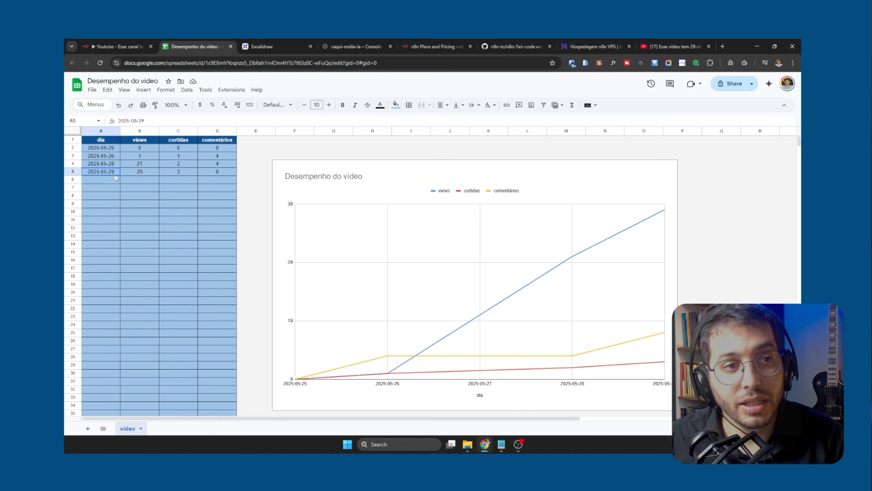
{"action": "left_click", "coordinate": [115, 205]}
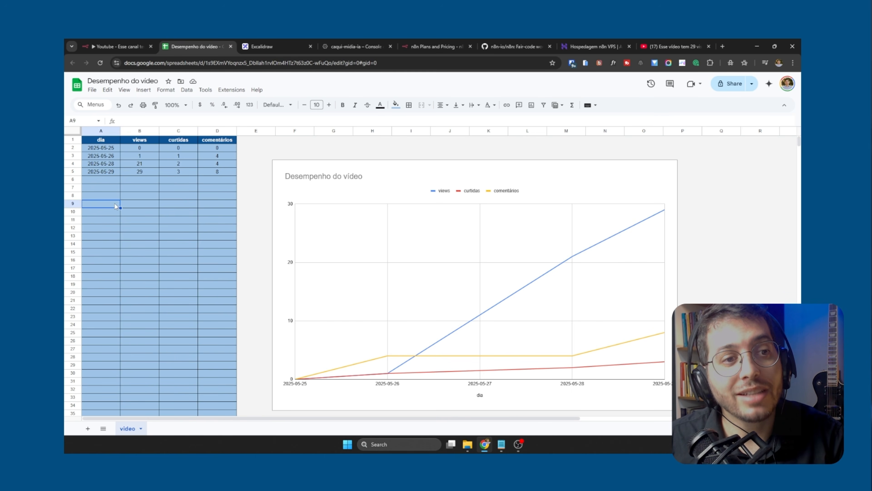
Return to the n8n workflow and examine the true and false branches leaving the SE retornou node
{"action": "left_click", "coordinate": [131, 46]}
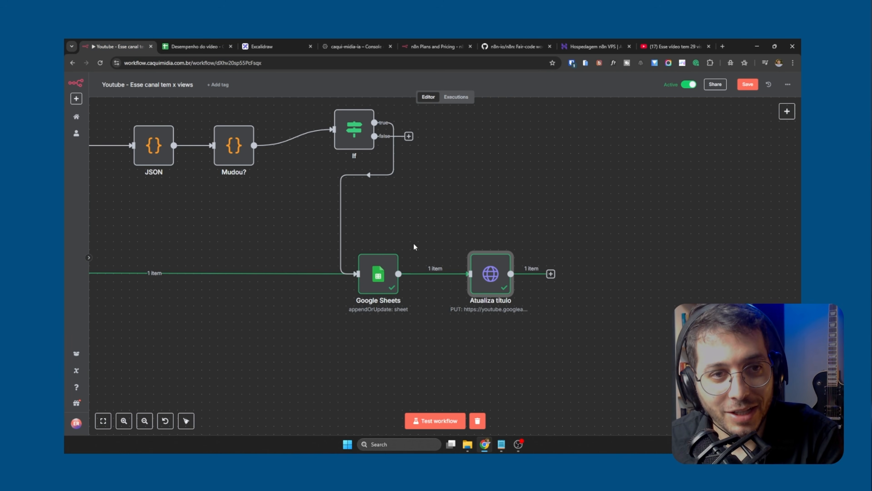
{"action": "scroll", "coordinate": [412, 251], "scroll_direction": "down", "scroll_amount": 3}
{"action": "left_click_drag", "start_coordinate": [280, 310], "coordinate": [532, 328]}
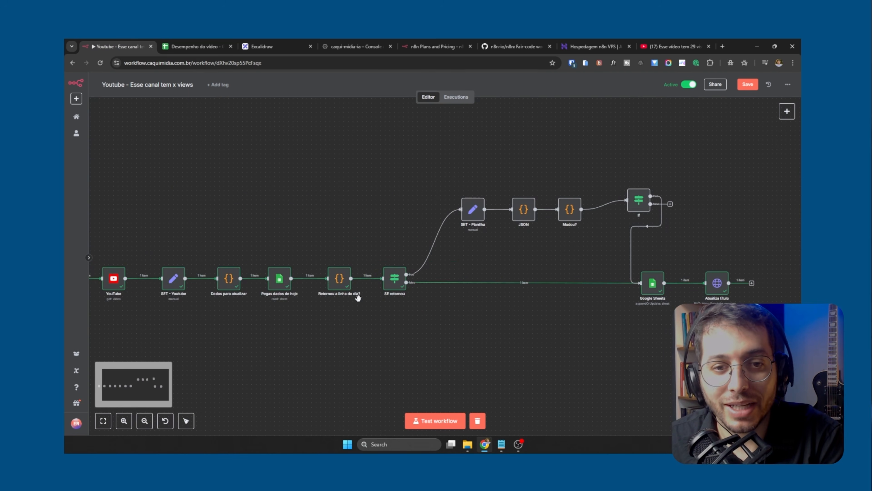
{"action": "scroll", "coordinate": [395, 303], "scroll_direction": "up", "scroll_amount": 5}
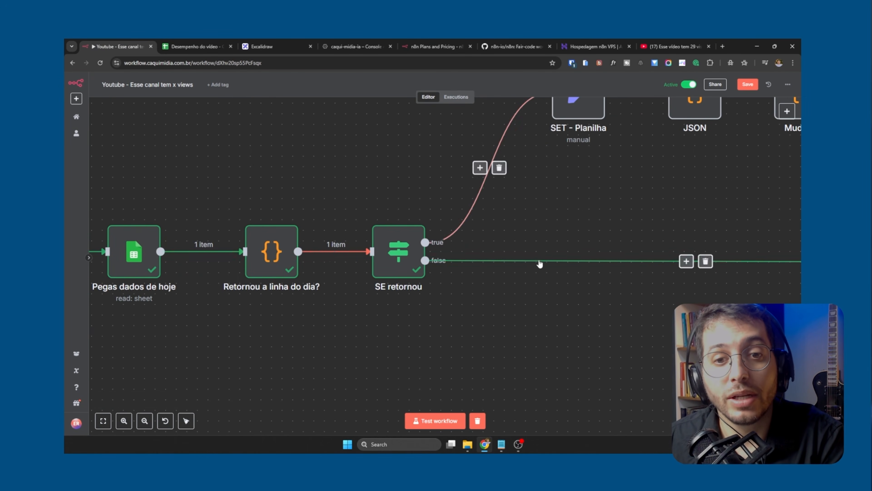
{"action": "left_click_drag", "start_coordinate": [601, 175], "coordinate": [567, 269]}
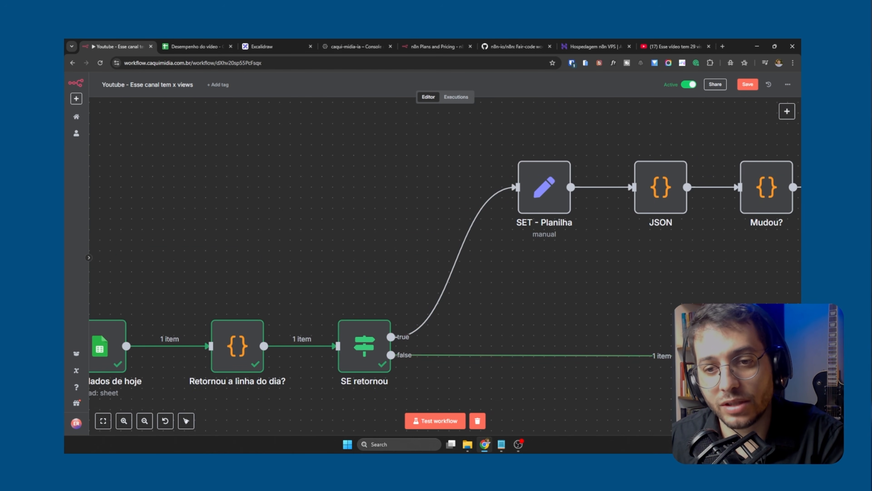
{"action": "mouse_move", "coordinate": [454, 261]}
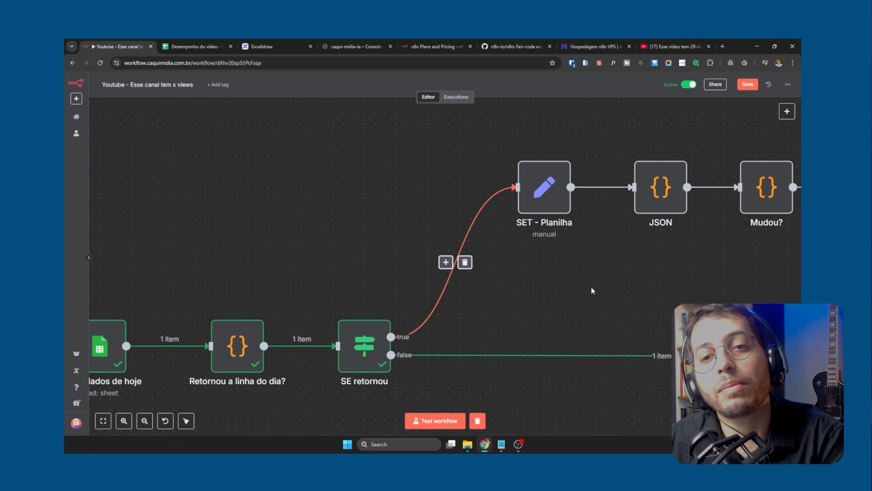
{"action": "left_click_drag", "start_coordinate": [638, 278], "coordinate": [397, 311]}
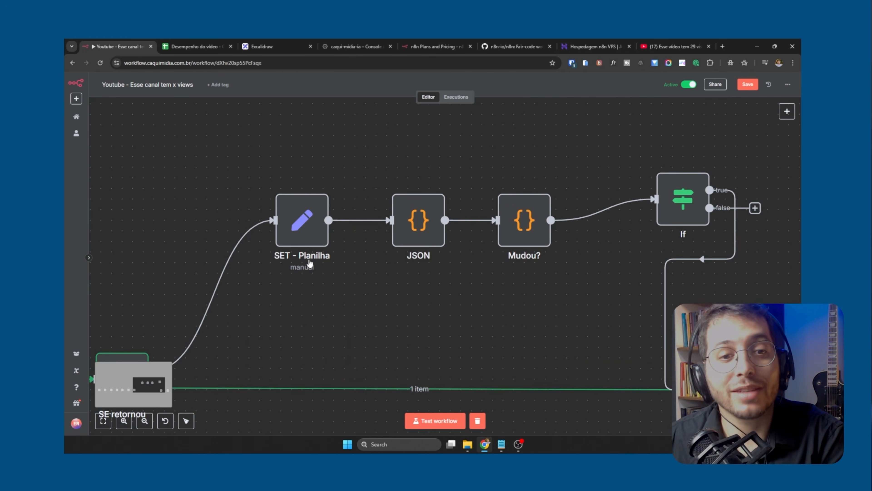
Inspect the SET - Planilha node's planilha_views, planilha_likes and planilha_comments field mappings, closing the node when finished
{"action": "left_click", "coordinate": [302, 224]}
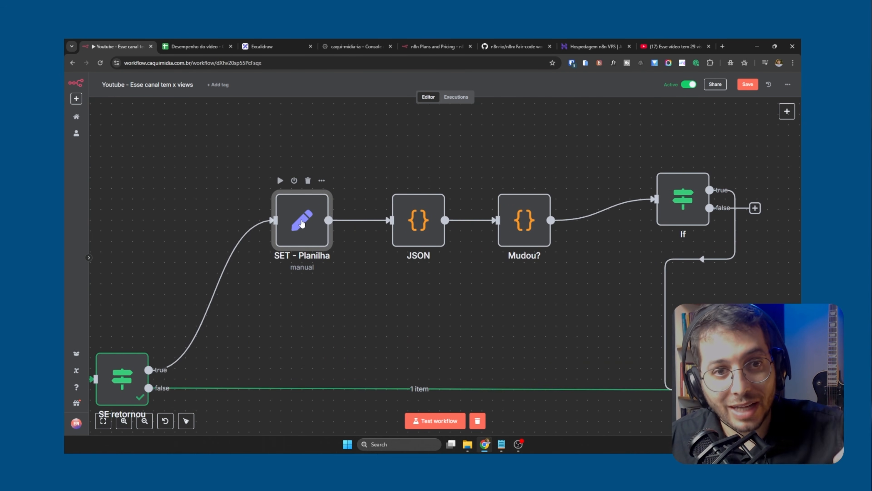
{"action": "double_click", "coordinate": [302, 223]}
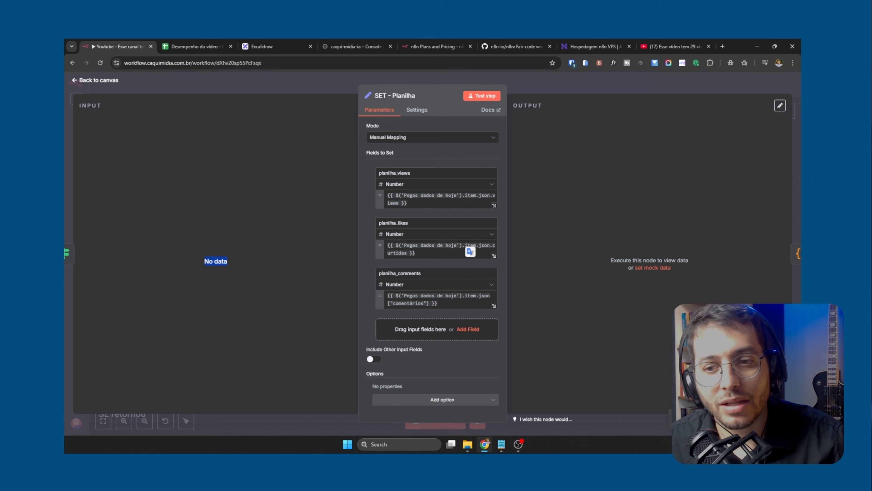
{"action": "left_click", "coordinate": [514, 82]}
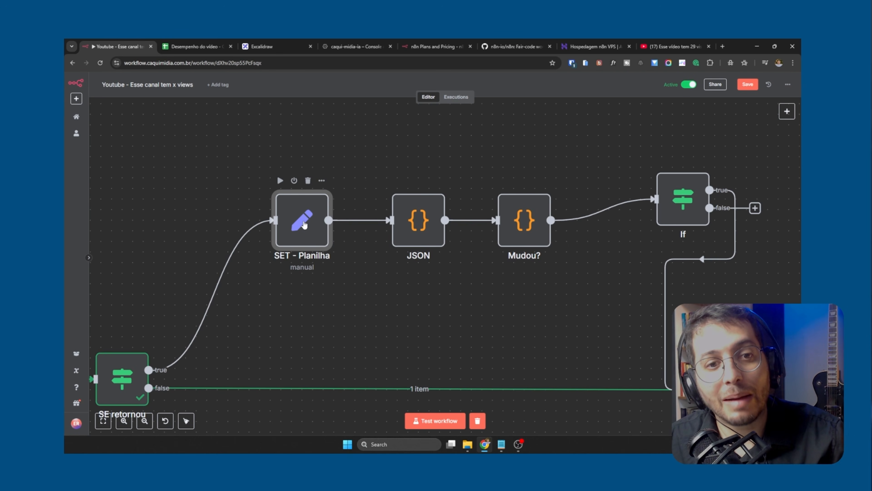
{"action": "double_click", "coordinate": [299, 241]}
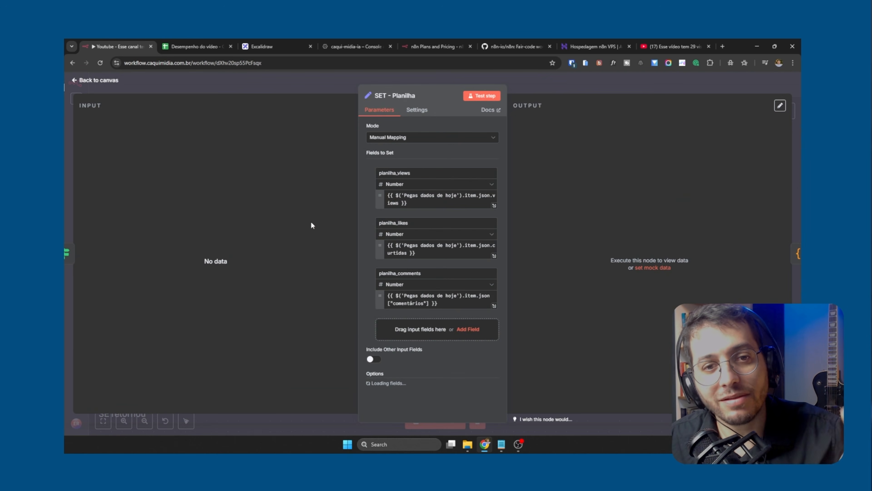
{"action": "left_click", "coordinate": [541, 86]}
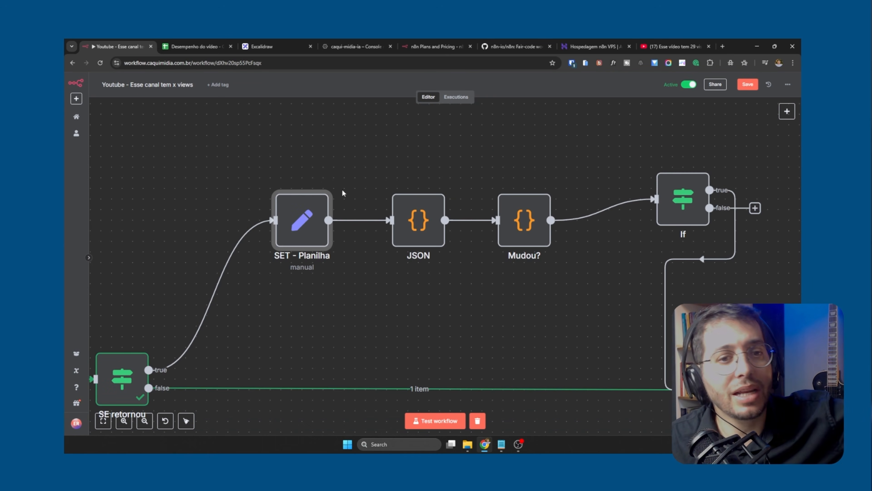
Review the JSON node's JavaScript, going through the planilha and yt fields for views, likes and comments, and close it
{"action": "left_click", "coordinate": [429, 215]}
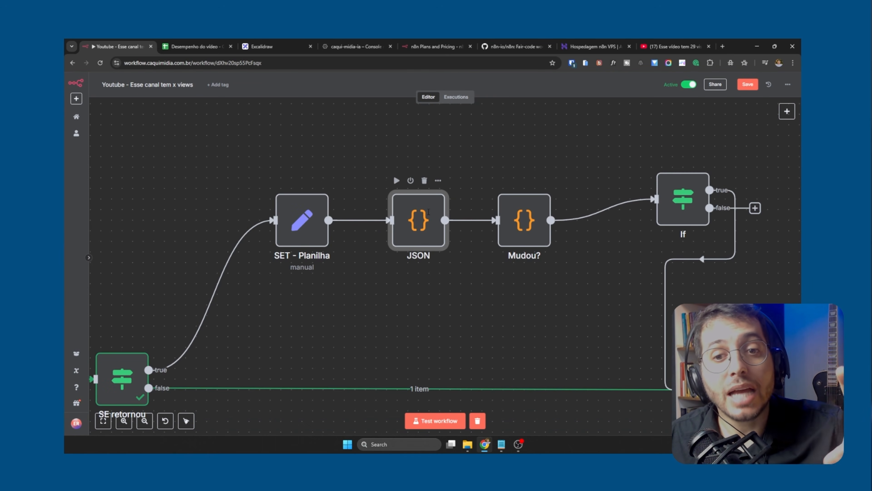
{"action": "double_click", "coordinate": [429, 212]}
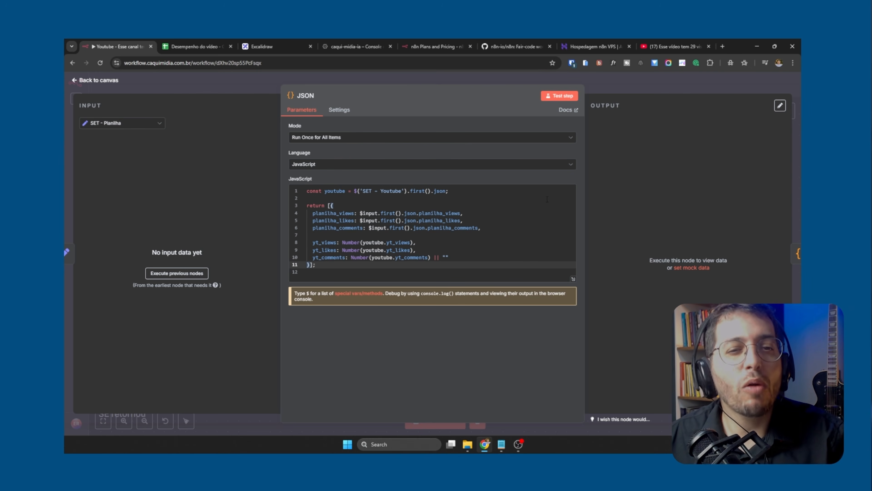
{"action": "left_click", "coordinate": [360, 242]}
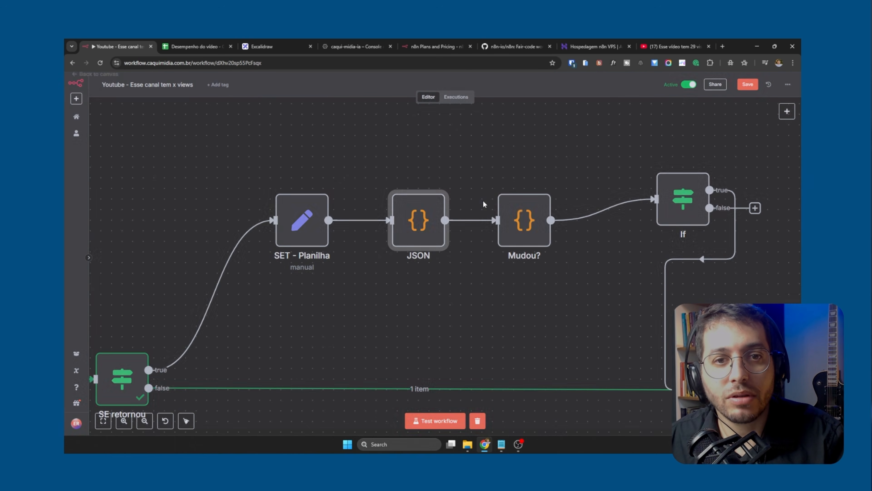
{"action": "left_click", "coordinate": [668, 91]}
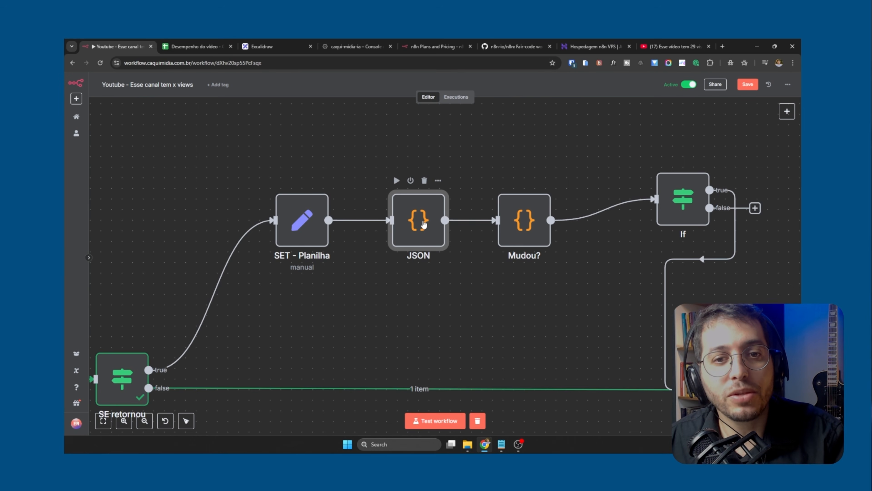
{"action": "double_click", "coordinate": [424, 224]}
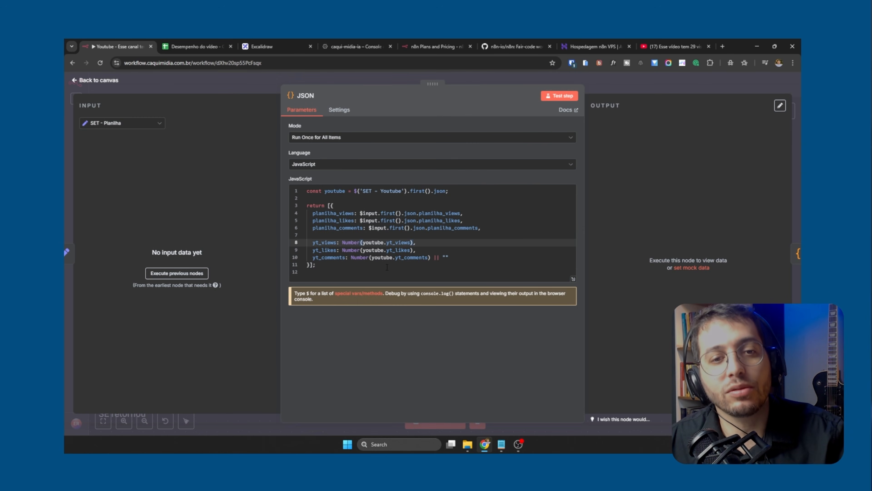
{"action": "left_click", "coordinate": [333, 213]}
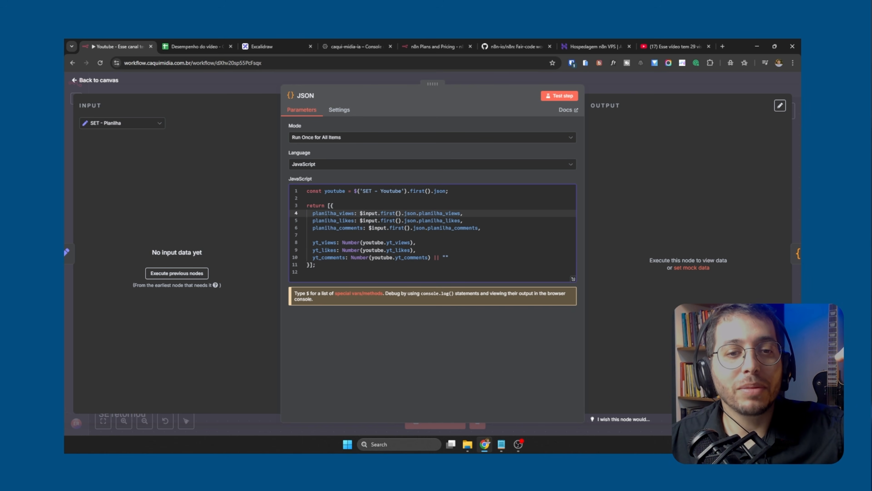
{"action": "left_click", "coordinate": [335, 221]}
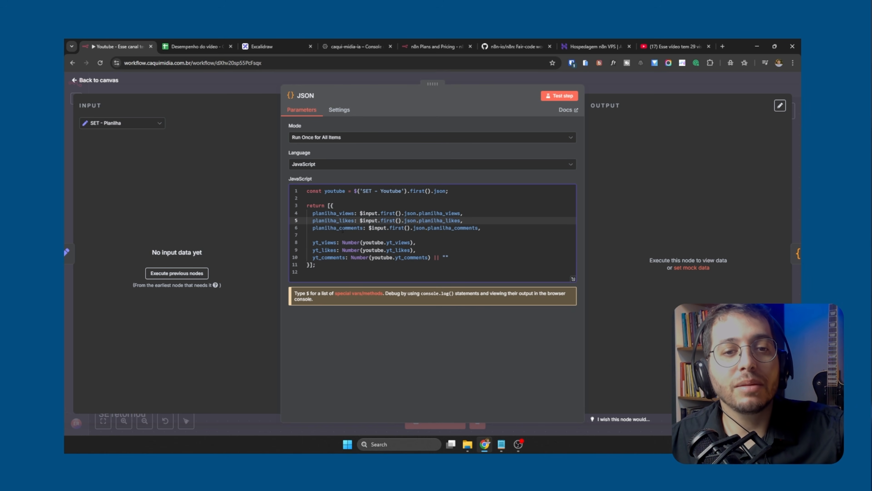
{"action": "left_click", "coordinate": [343, 228]}
{"action": "left_click", "coordinate": [331, 242]}
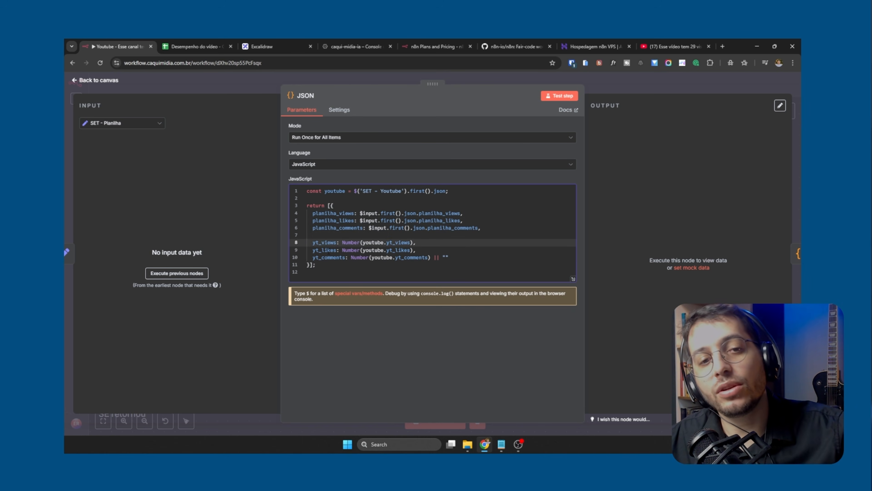
{"action": "left_click", "coordinate": [331, 250]}
{"action": "left_click", "coordinate": [331, 258]}
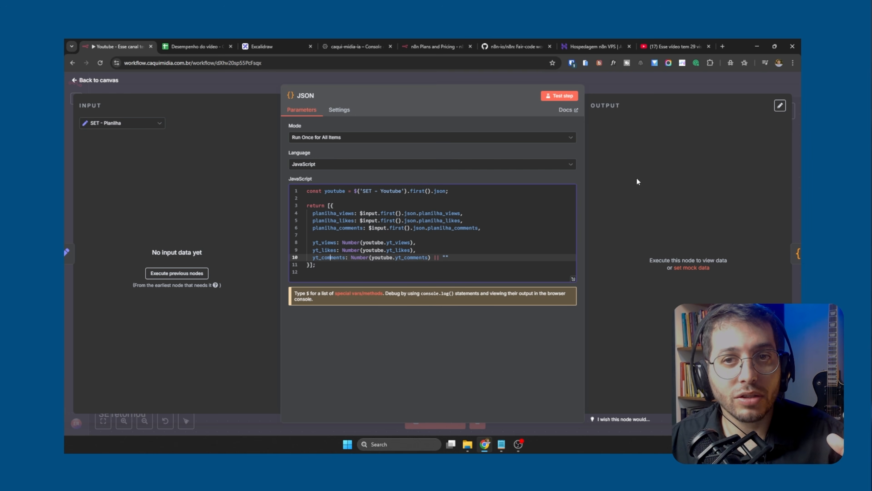
{"action": "left_click", "coordinate": [619, 93]}
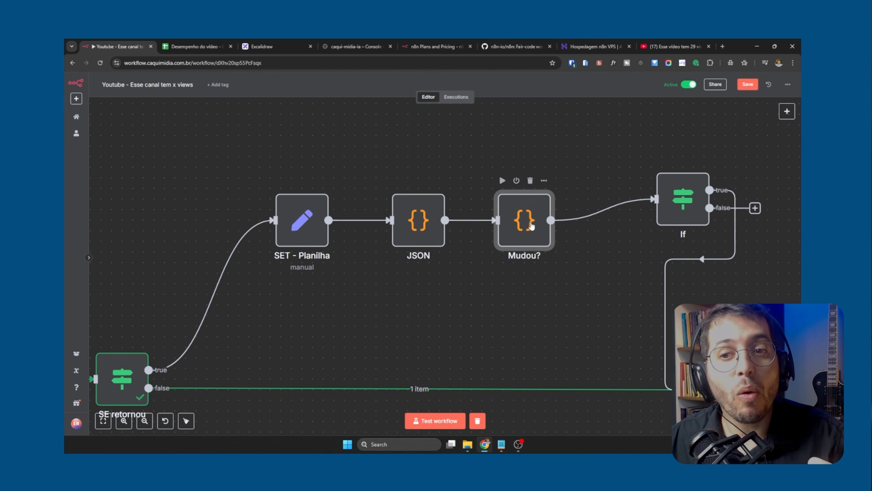
Examine the Mudou? node's code comparing spreadsheet and YouTube views, likes and comments, and return to the canvas
{"action": "double_click", "coordinate": [525, 220]}
{"action": "left_click", "coordinate": [353, 234]}
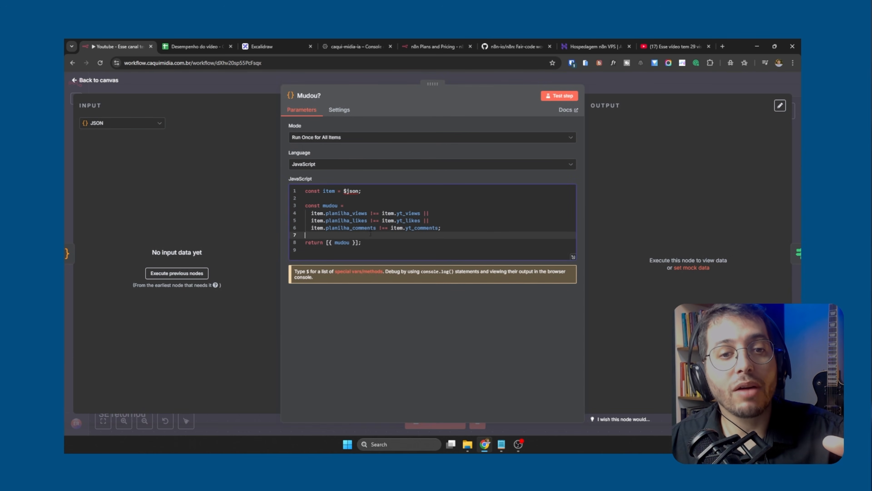
{"action": "left_click", "coordinate": [370, 213]}
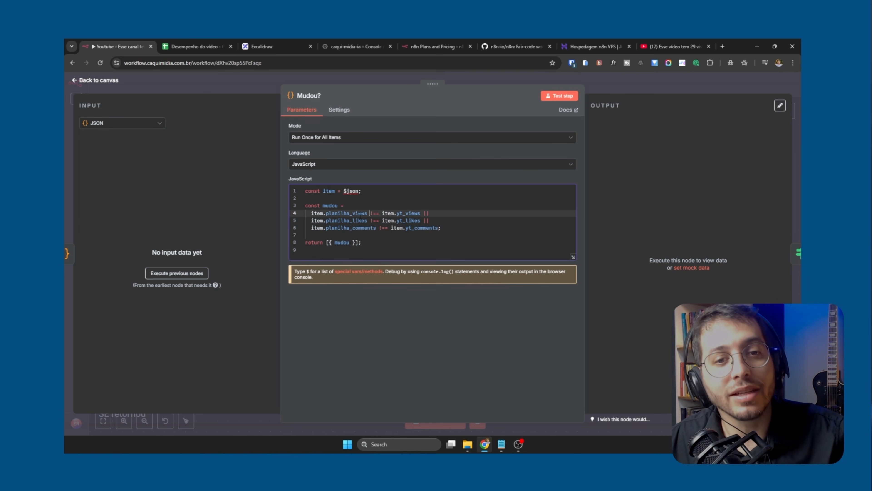
{"action": "left_click_drag", "start_coordinate": [369, 244], "coordinate": [288, 186]}
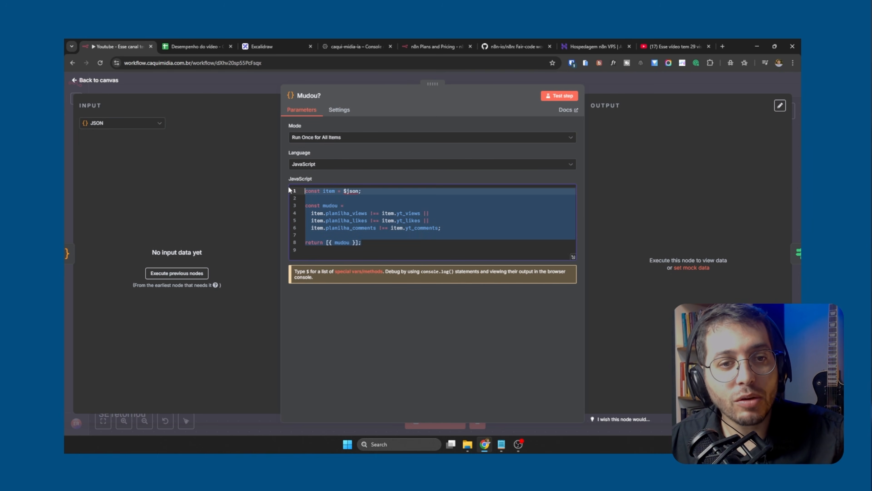
{"action": "left_click", "coordinate": [355, 220]}
{"action": "left_click", "coordinate": [365, 213]}
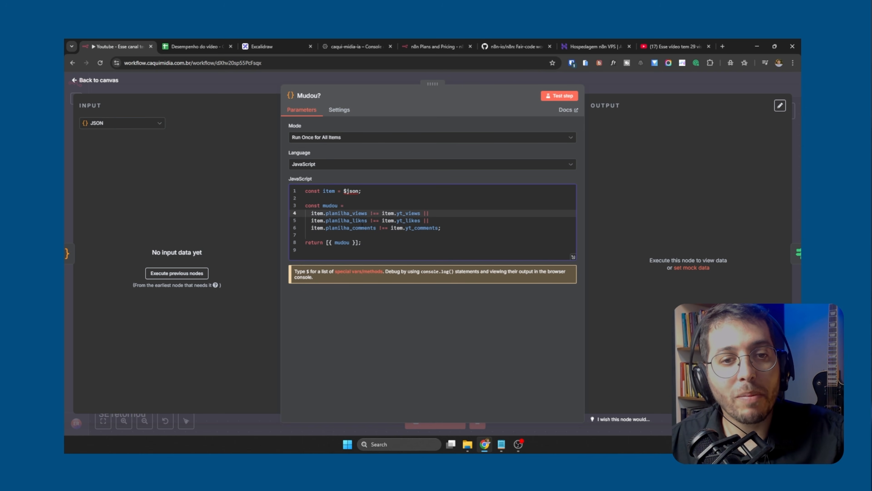
{"action": "left_click", "coordinate": [608, 91]}
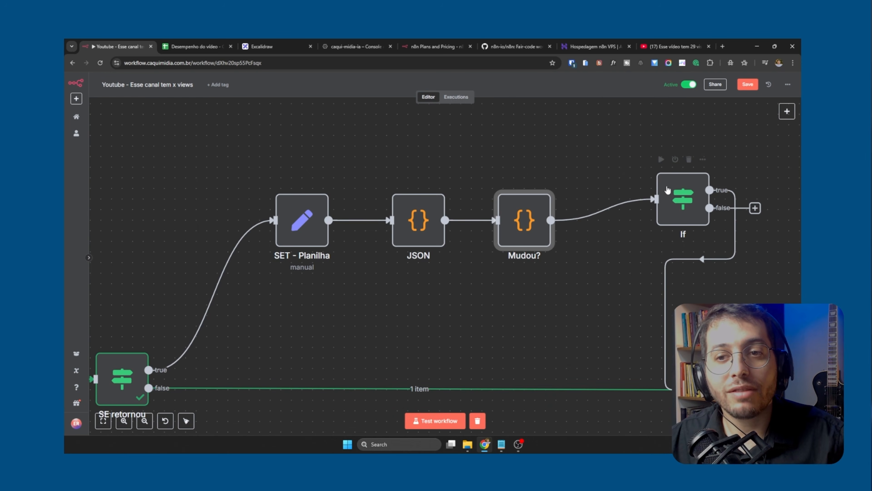
{"action": "left_click", "coordinate": [614, 251]}
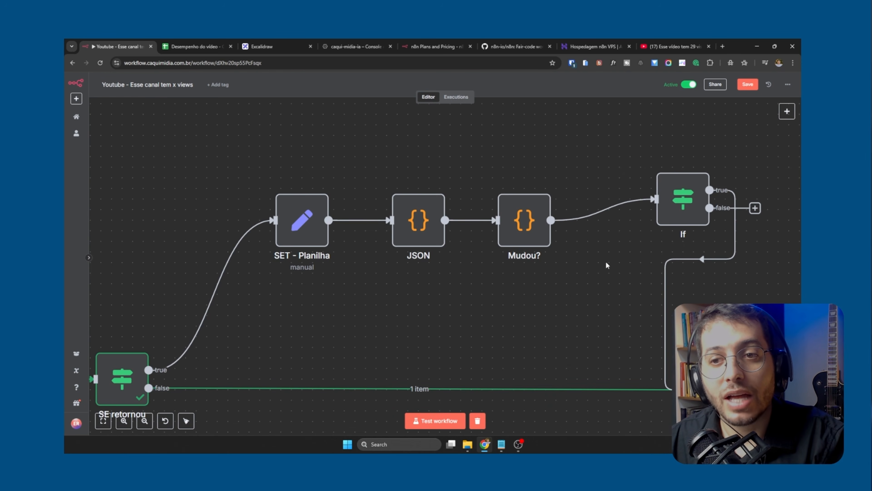
{"action": "key", "text": "super"}
{"action": "key", "text": "super"}
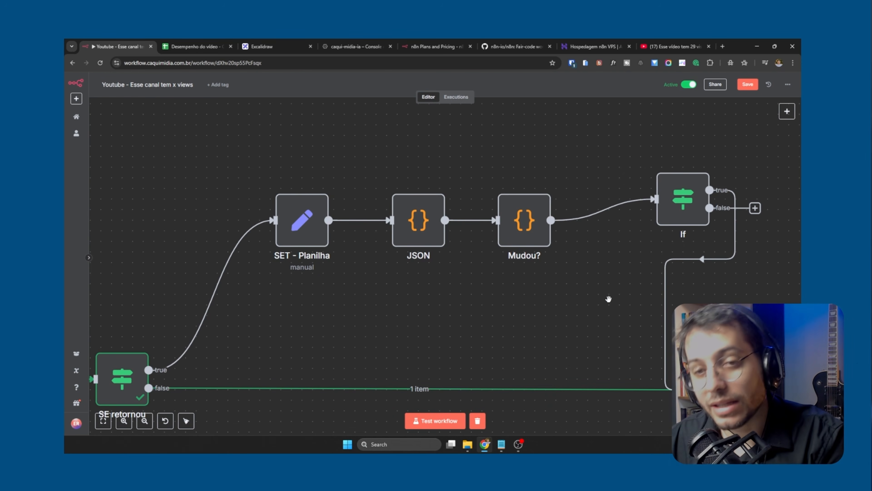
Follow the If node's true output to Google Sheets and check that node's Append or Update Row operation
{"action": "left_click_drag", "start_coordinate": [606, 294], "coordinate": [473, 296]}
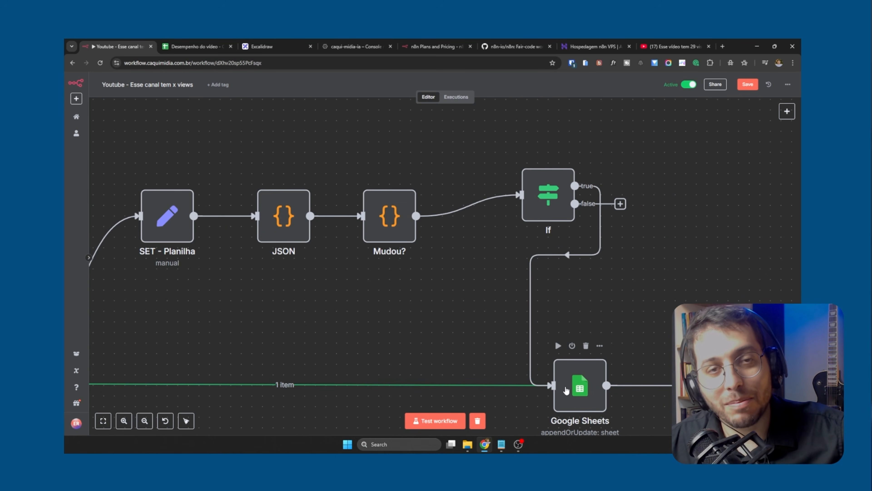
{"action": "scroll", "coordinate": [566, 390], "scroll_direction": "down", "scroll_amount": 2}
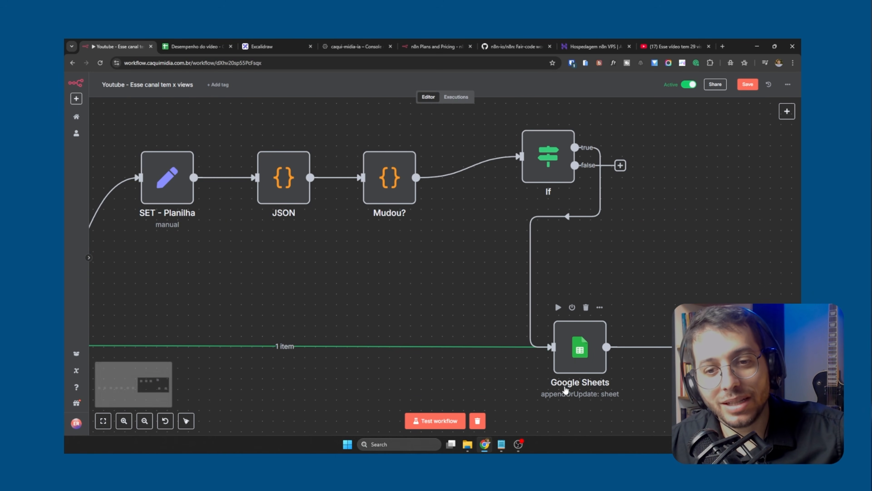
{"action": "double_click", "coordinate": [575, 359]}
{"action": "left_click", "coordinate": [398, 192]}
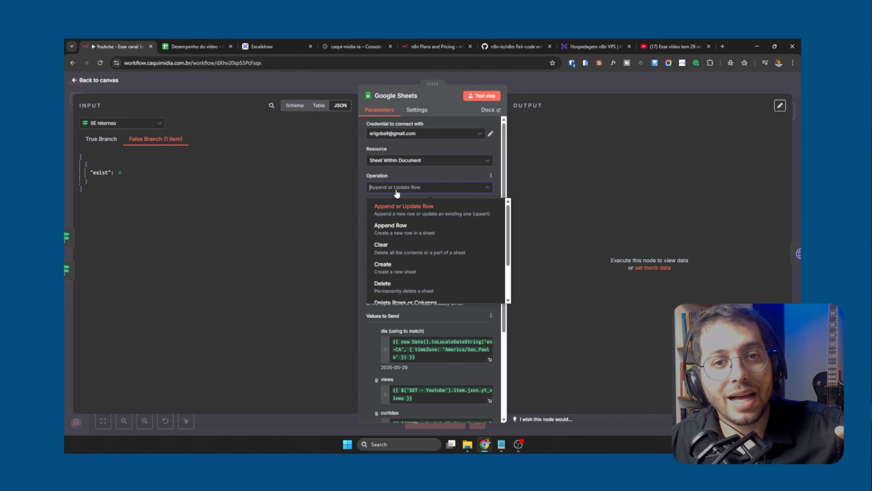
{"action": "left_click", "coordinate": [397, 193]}
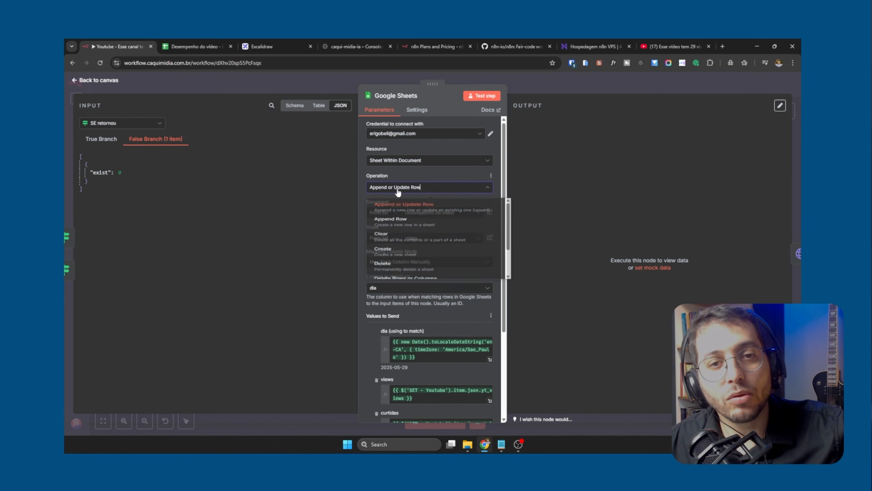
{"action": "left_click", "coordinate": [558, 89]}
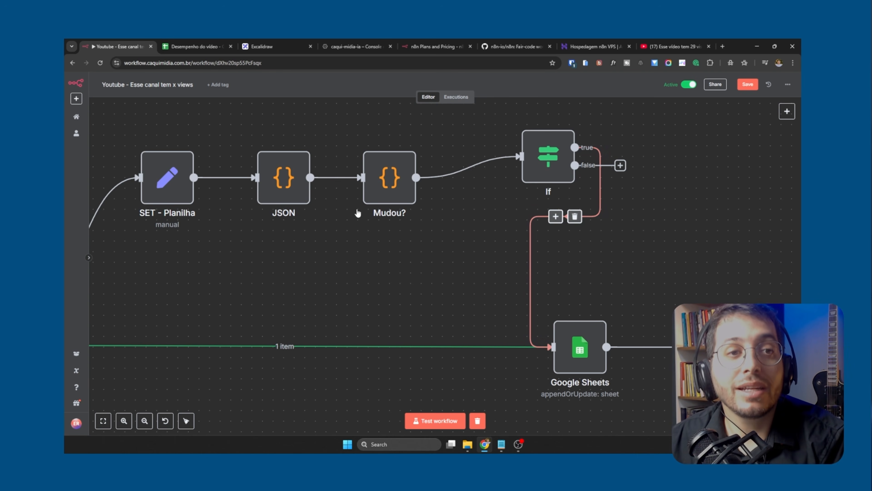
Check the 2025-05-29 row in the Desempenho do vídeo spreadsheet and go back to the n8n workflow
{"action": "scroll", "coordinate": [357, 213], "scroll_direction": "down", "scroll_amount": 5}
{"action": "left_click_drag", "start_coordinate": [243, 243], "coordinate": [301, 238]}
{"action": "left_click", "coordinate": [193, 45]}
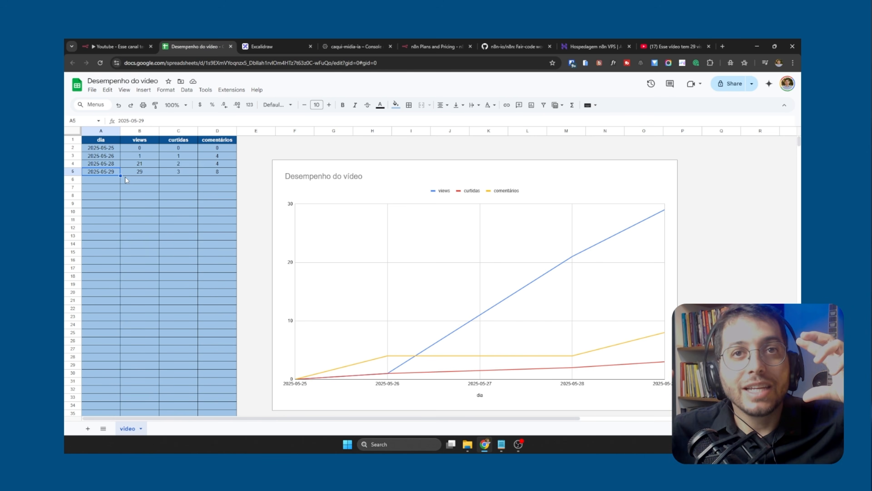
{"action": "left_click", "coordinate": [112, 39]}
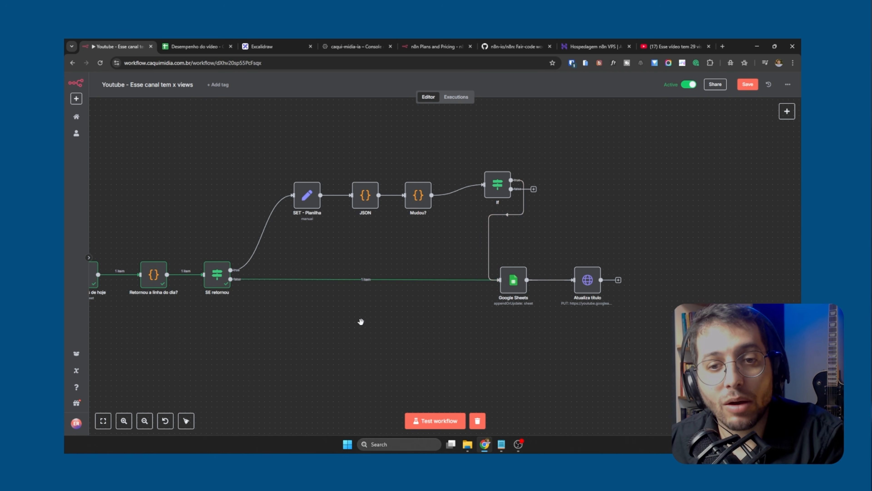
Check the Desempenho do vídeo spreadsheet and the views, likes and comments in the YouTube video's title, and return to the n8n workflow
{"action": "scroll", "coordinate": [360, 321], "scroll_direction": "down", "scroll_amount": 3}
{"action": "left_click_drag", "start_coordinate": [307, 355], "coordinate": [474, 334]}
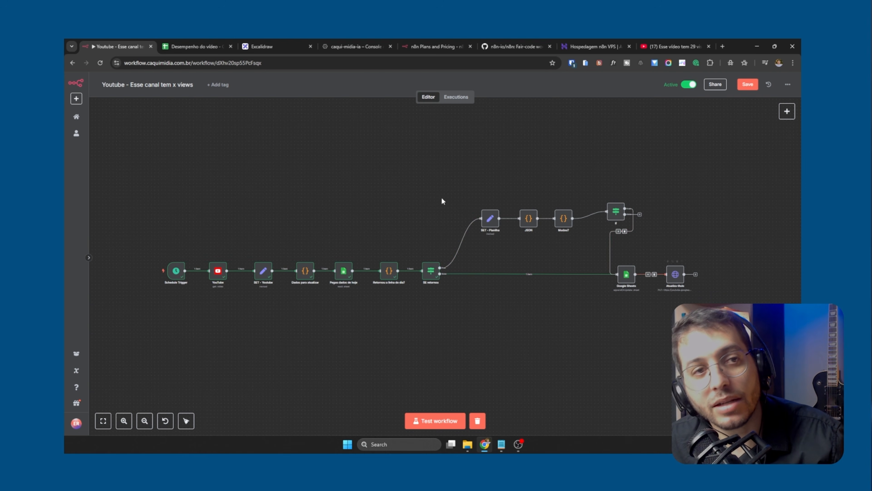
{"action": "left_click", "coordinate": [192, 46]}
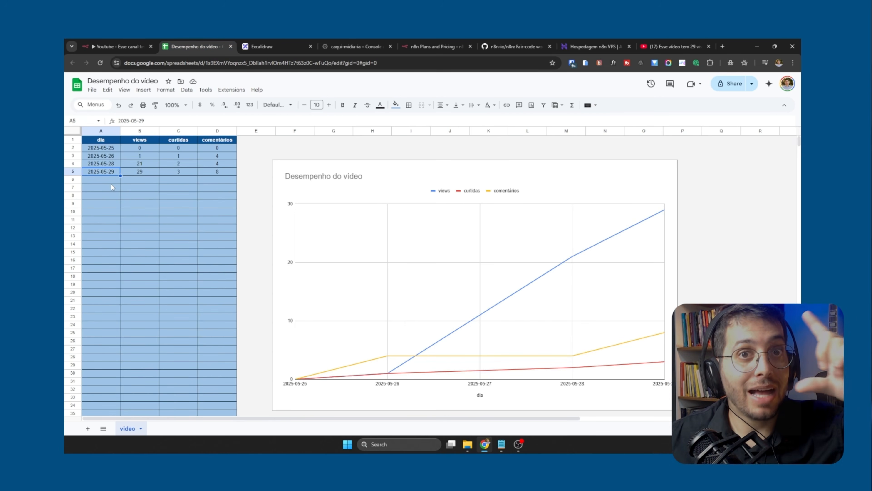
{"action": "left_click", "coordinate": [106, 48]}
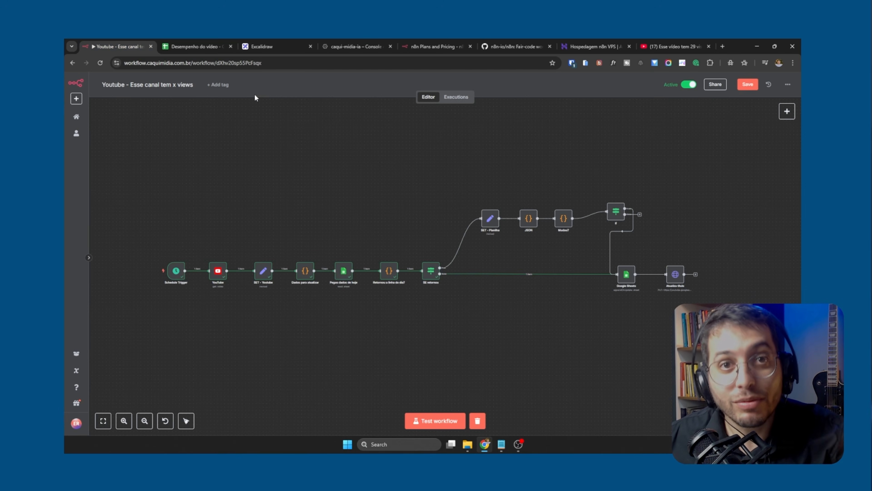
{"action": "left_click", "coordinate": [197, 45]}
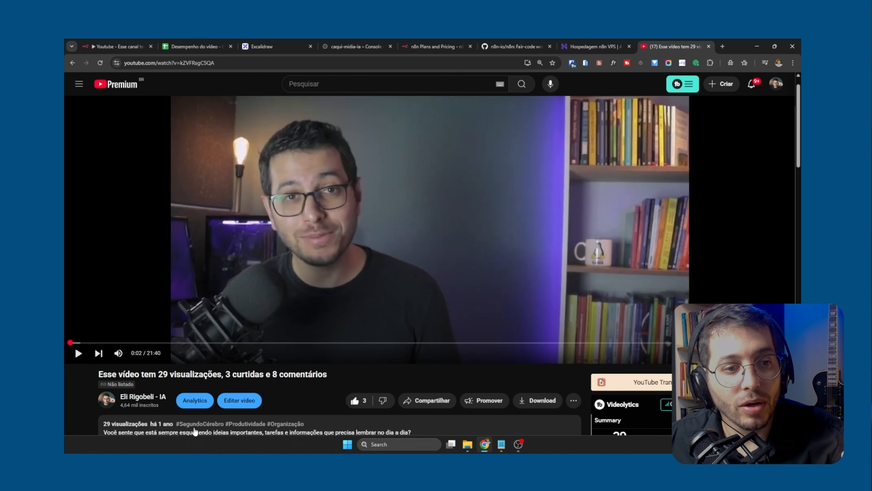
{"action": "left_click_drag", "start_coordinate": [163, 374], "coordinate": [288, 375]}
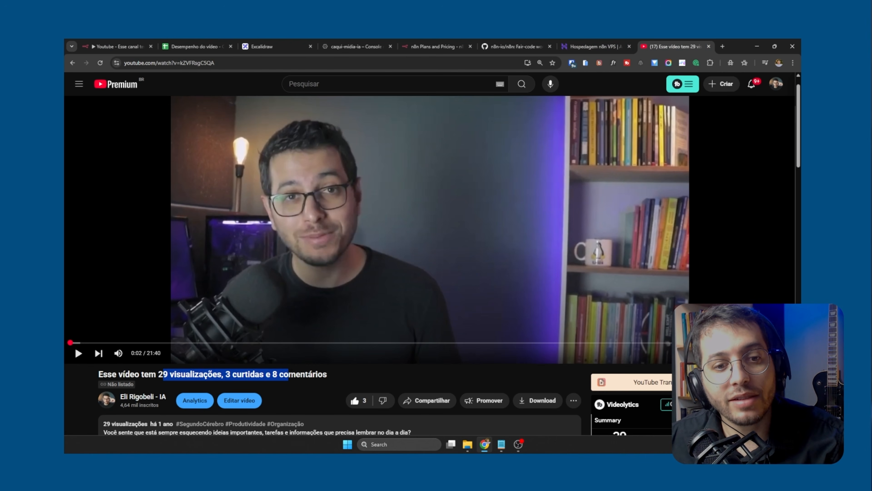
{"action": "left_click", "coordinate": [194, 46]}
{"action": "left_click", "coordinate": [117, 46]}
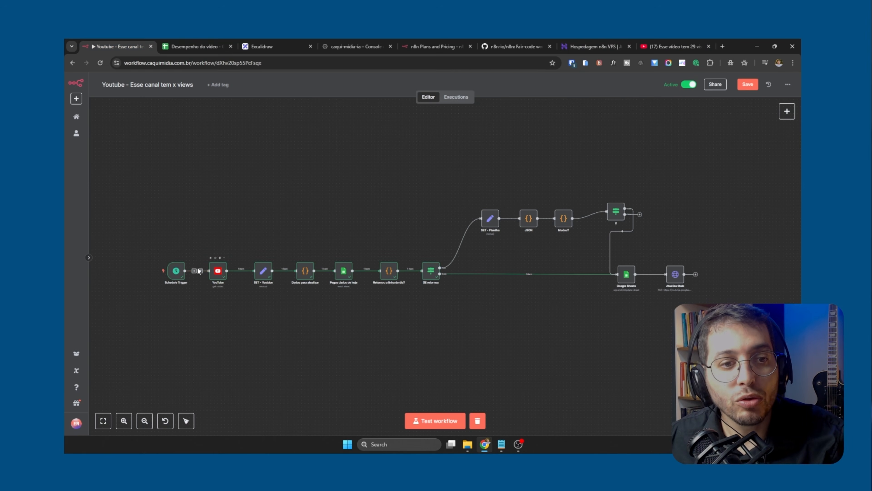
Add a Gmail node with the Send a message action to the If node's false output
{"action": "scroll", "coordinate": [448, 280], "scroll_direction": "up", "scroll_amount": 4}
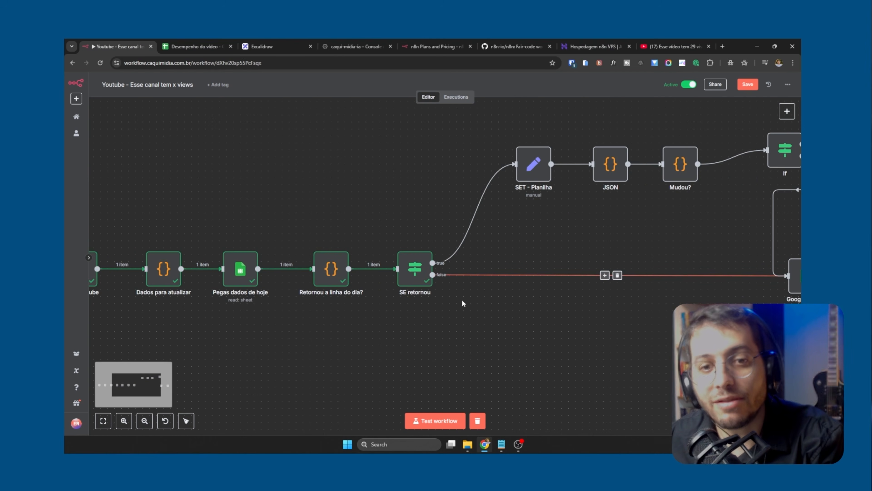
{"action": "left_click_drag", "start_coordinate": [637, 315], "coordinate": [398, 368]}
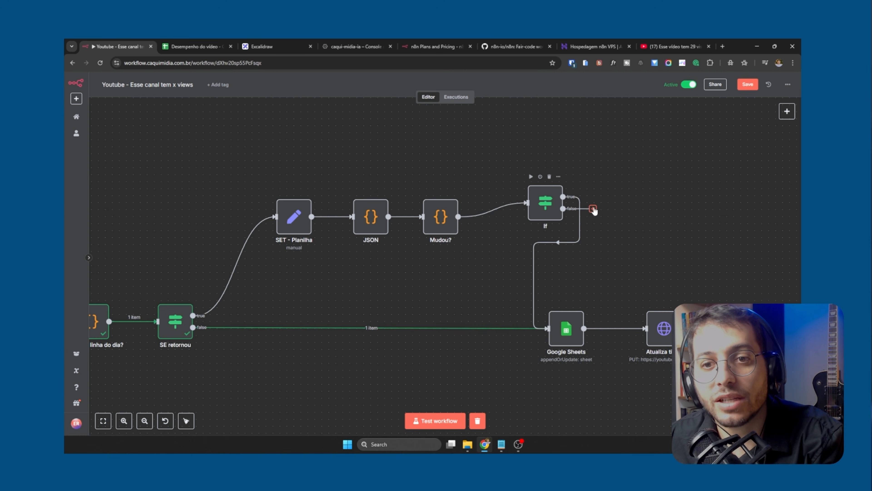
{"action": "scroll", "coordinate": [590, 210], "scroll_direction": "down", "scroll_amount": 6}
{"action": "scroll", "coordinate": [475, 273], "scroll_direction": "up", "scroll_amount": 2}
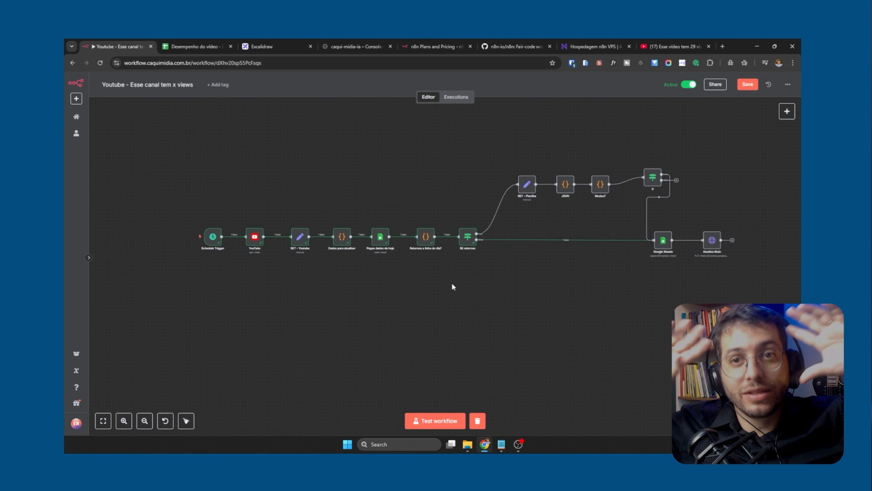
{"action": "left_click", "coordinate": [677, 180]}
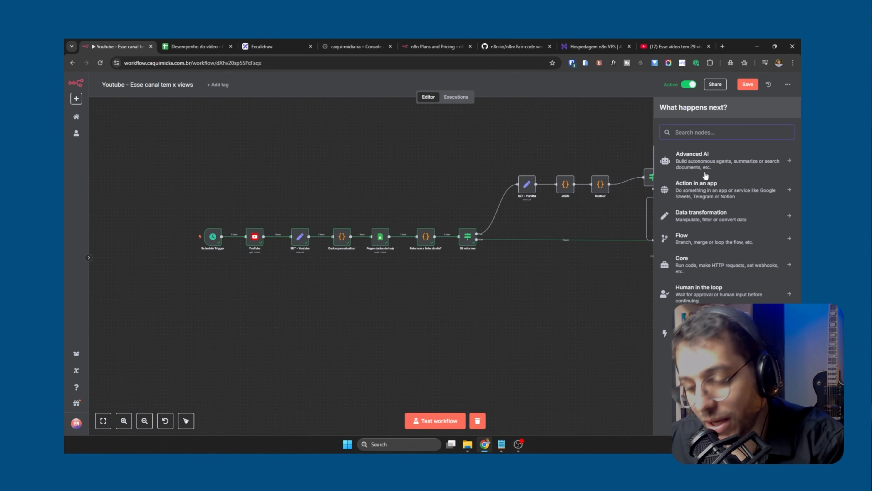
{"action": "type", "text": "emai"}
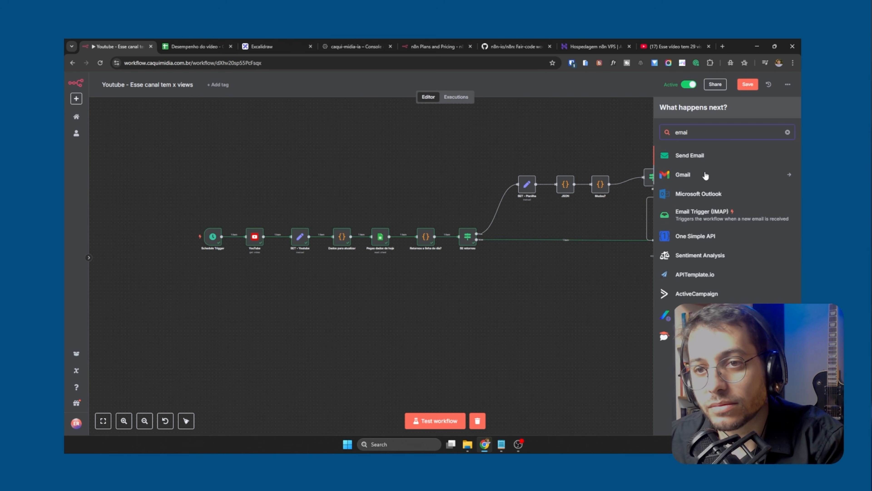
{"action": "left_click", "coordinate": [706, 175]}
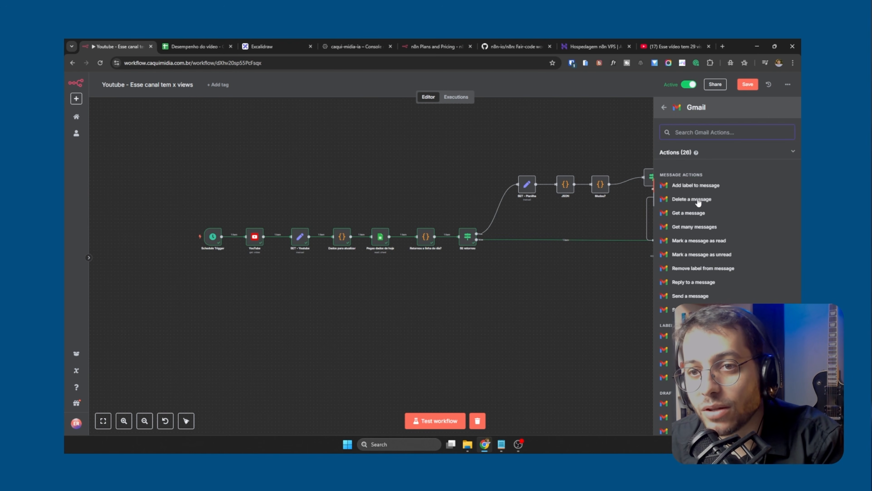
{"action": "type", "text": "s"}
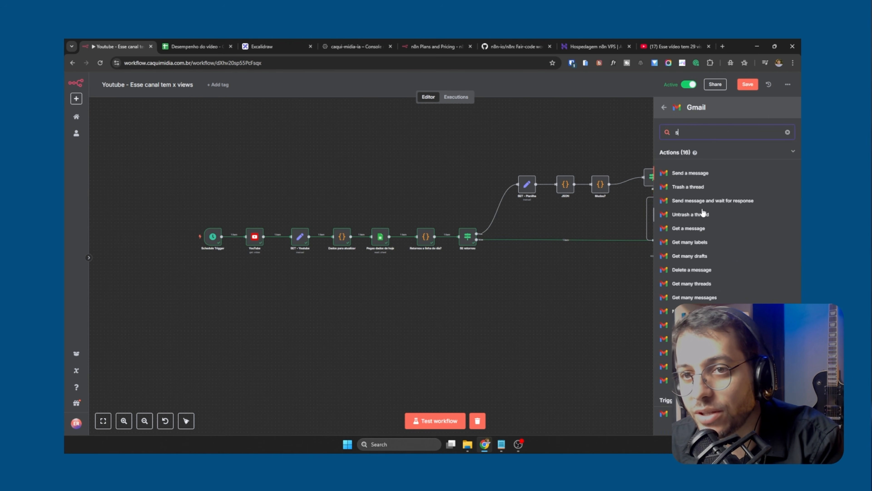
{"action": "type", "text": "e"}
{"action": "left_click", "coordinate": [691, 173]}
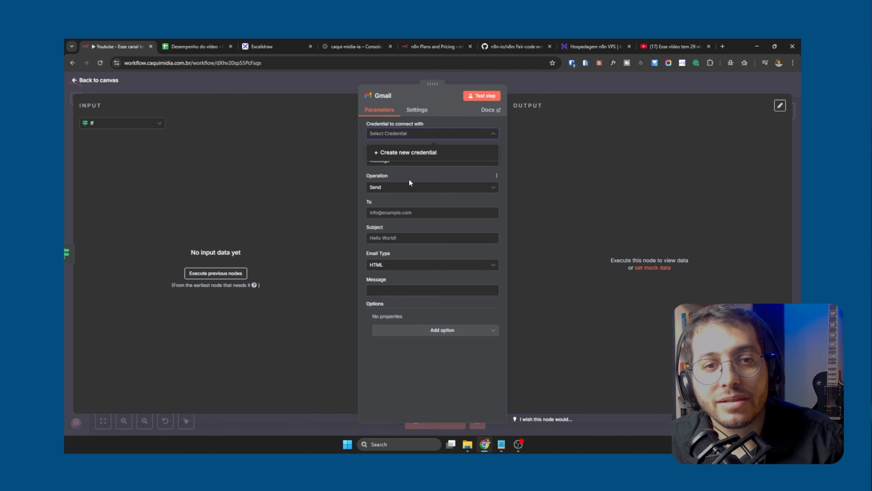
Look over the Gmail node's Operation, To and Subject parameters without filling them in
{"action": "left_click", "coordinate": [398, 189]}
{"action": "left_click", "coordinate": [400, 190]}
{"action": "left_click", "coordinate": [401, 211]}
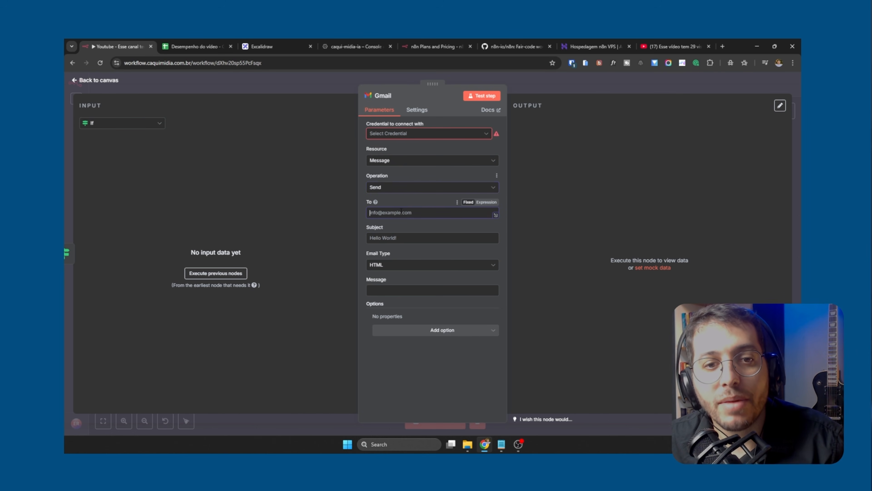
{"action": "key", "text": "Tab"}
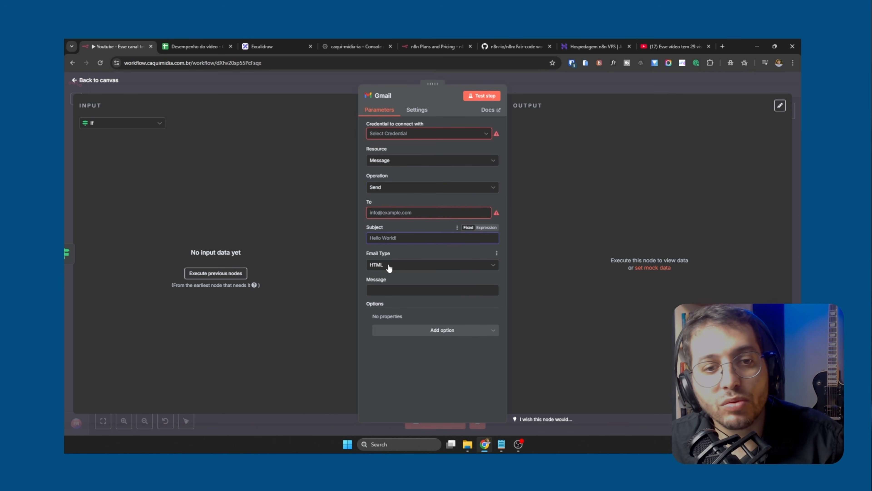
Return to the canvas and delete the Gmail node from the If node's false output
{"action": "left_click", "coordinate": [577, 90]}
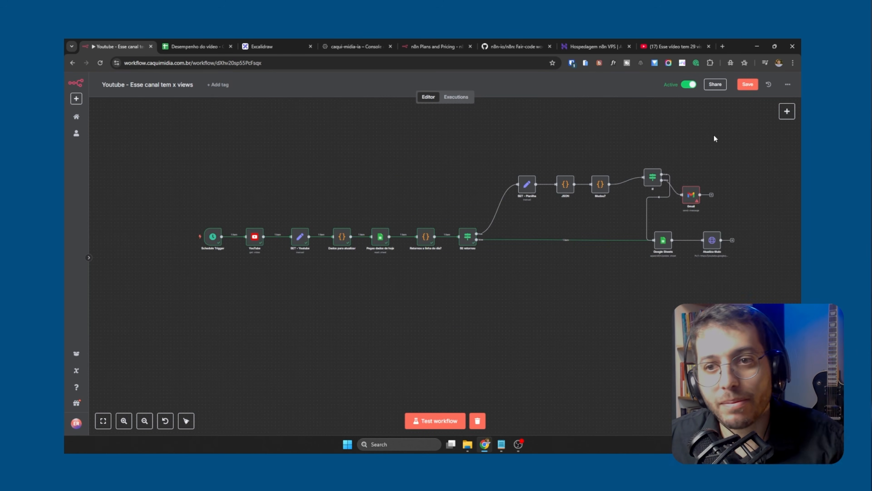
{"action": "left_click_drag", "start_coordinate": [688, 152], "coordinate": [695, 190]}
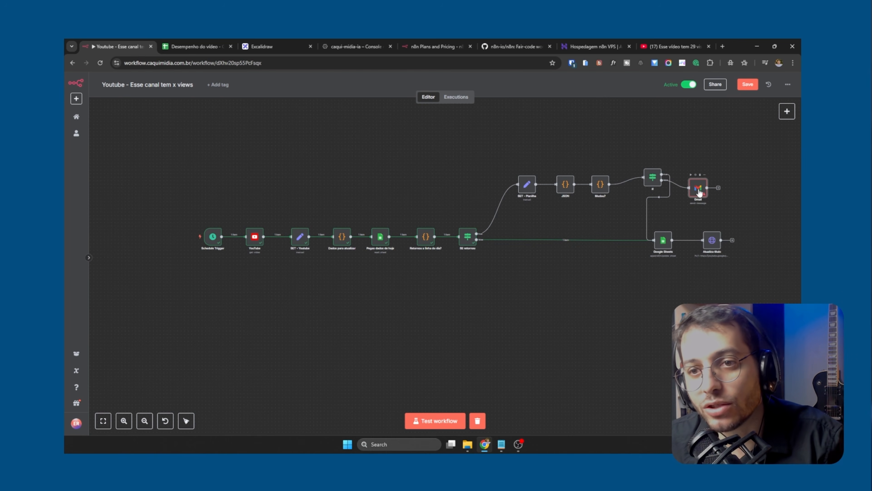
{"action": "key", "text": "Delete"}
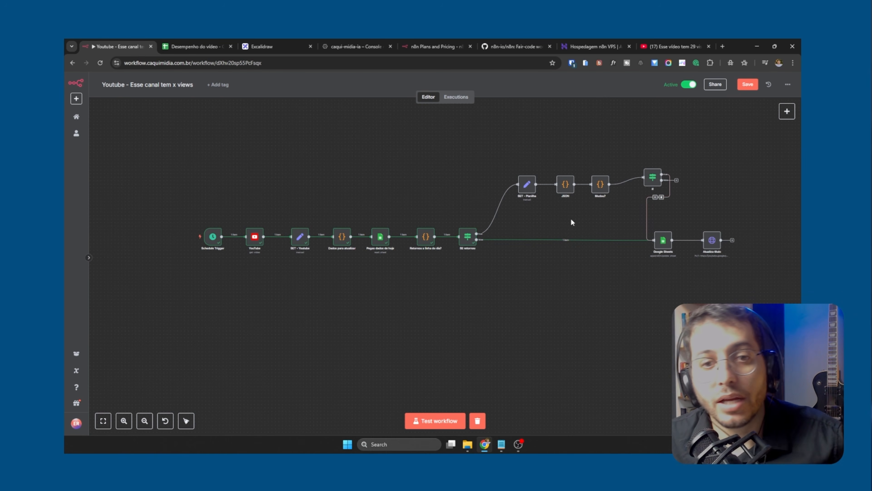
Check the spreadsheet's logged rows, run the workflow from the Schedule Trigger and follow the executed path to the If node
{"action": "left_click", "coordinate": [194, 46]}
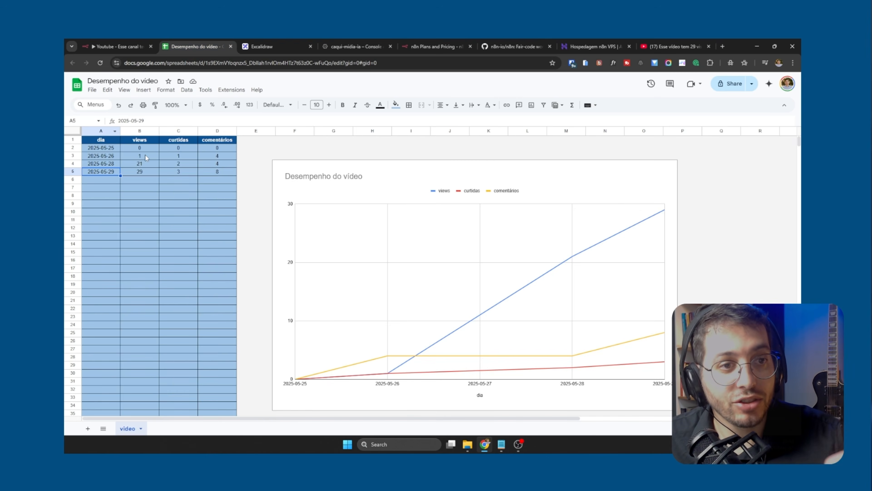
{"action": "left_click", "coordinate": [119, 46]}
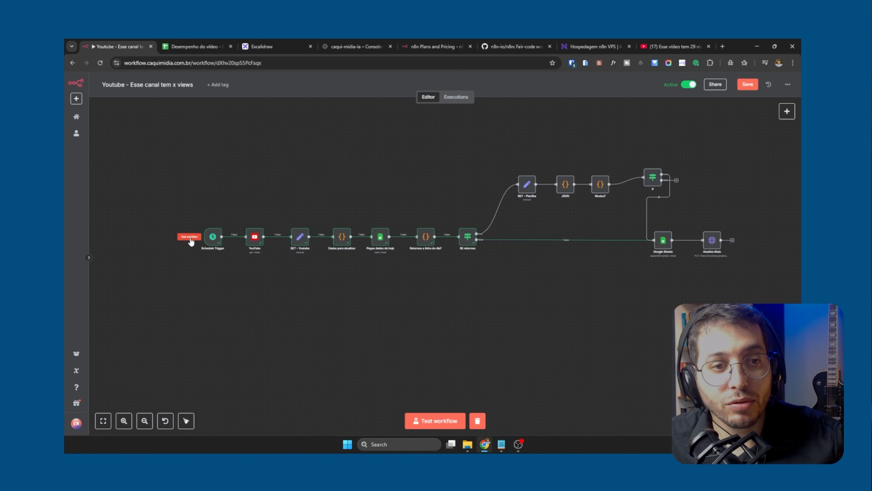
{"action": "left_click", "coordinate": [197, 237]}
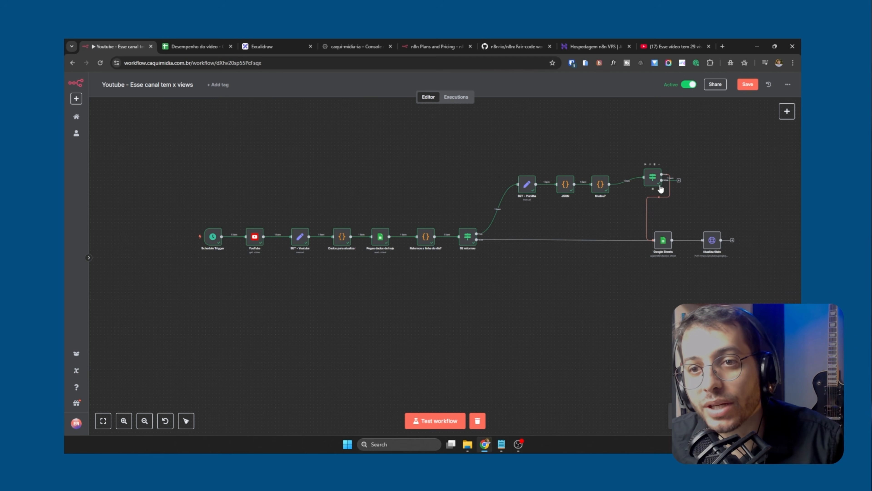
{"action": "scroll", "coordinate": [667, 195], "scroll_direction": "up", "scroll_amount": 5}
{"action": "scroll", "coordinate": [734, 220], "scroll_direction": "right", "scroll_amount": 3}
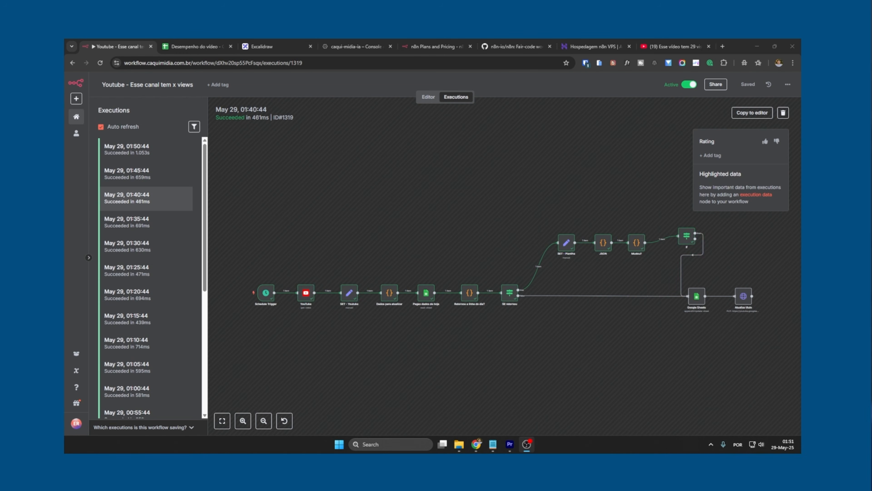
Examine the JSON node's output in the May 29, 01:40:44 execution, comparing the planilha and yt values, and close it
{"action": "left_click", "coordinate": [608, 245]}
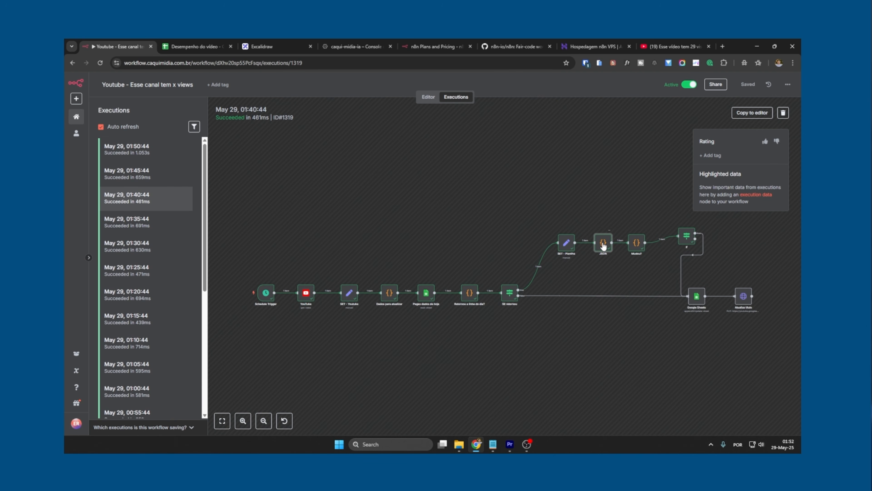
{"action": "double_click", "coordinate": [603, 244]}
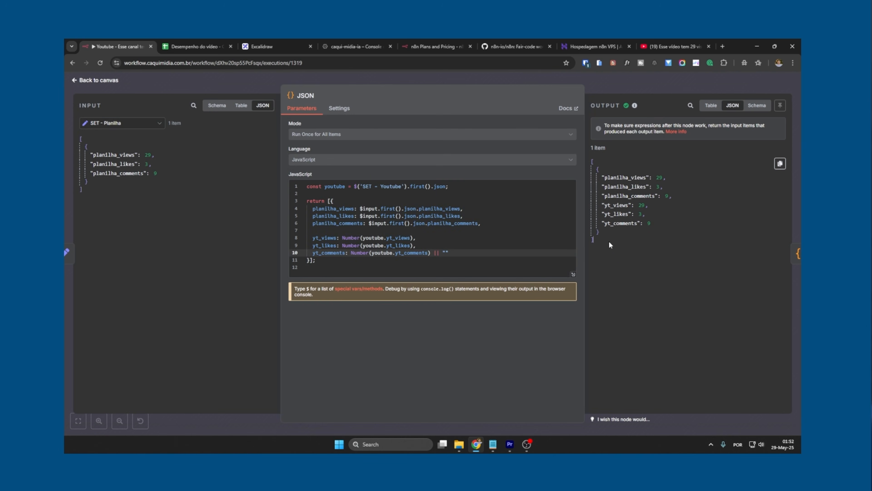
{"action": "left_click_drag", "start_coordinate": [613, 190], "coordinate": [595, 162]}
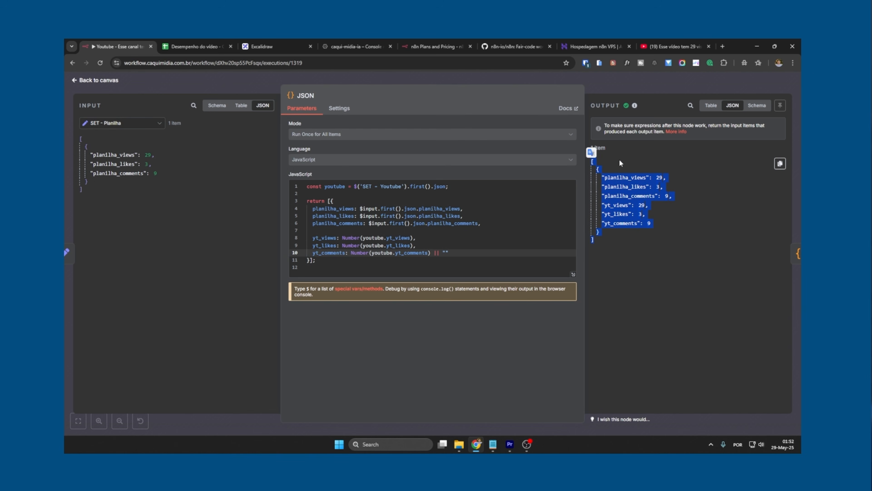
{"action": "left_click", "coordinate": [645, 205]}
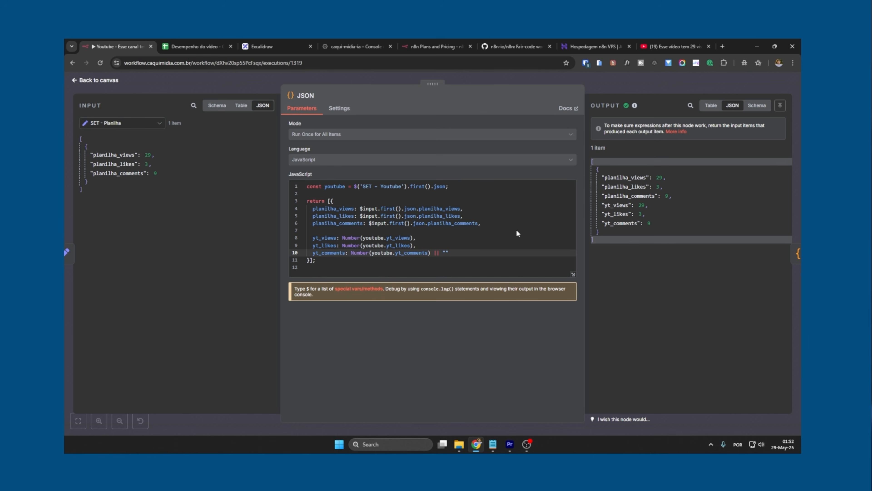
{"action": "left_click", "coordinate": [609, 84]}
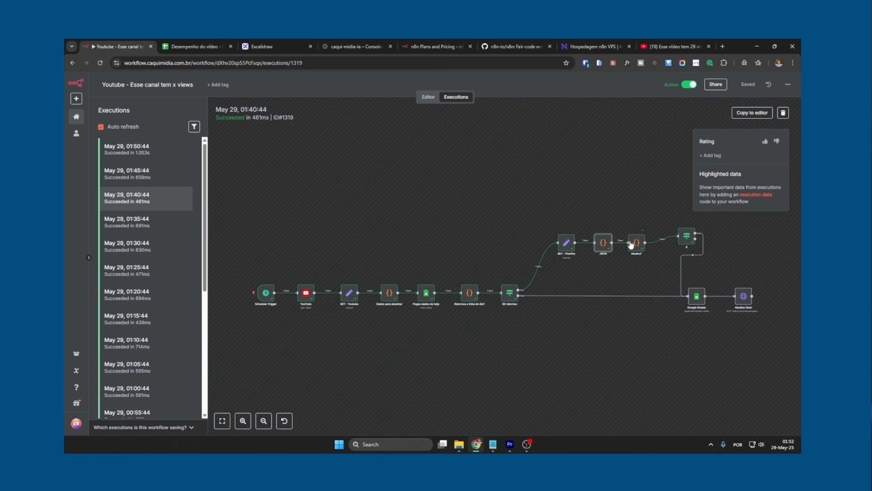
Examine the Mudou? node's comparison code, input values and mudou output in the same execution, and close it
{"action": "double_click", "coordinate": [631, 243]}
{"action": "left_click_drag", "start_coordinate": [444, 246], "coordinate": [305, 189]}
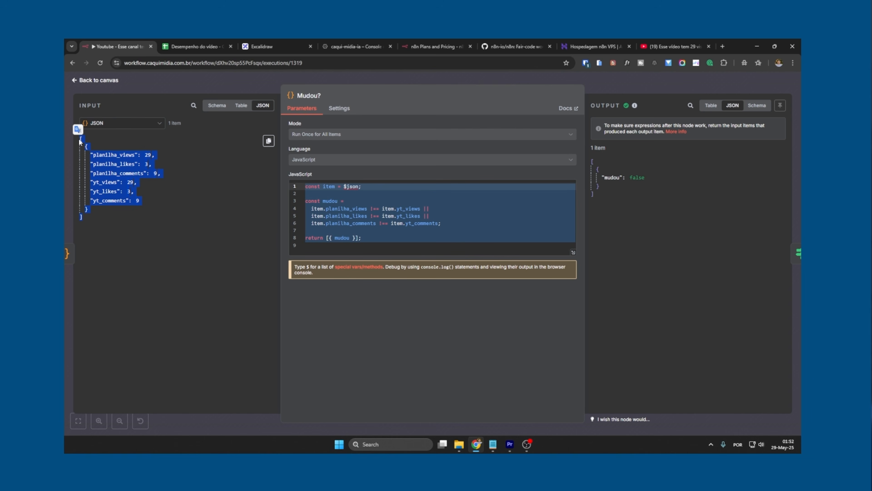
{"action": "left_click", "coordinate": [388, 224]}
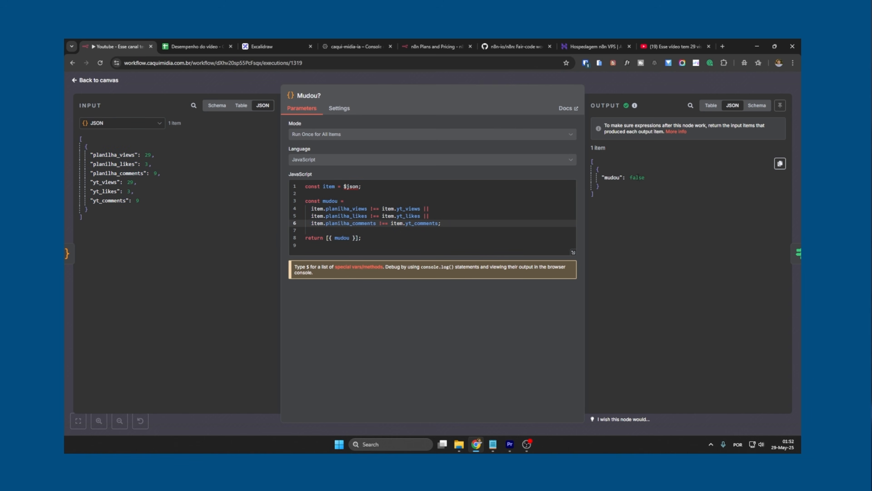
{"action": "double_click", "coordinate": [638, 177]}
{"action": "left_click", "coordinate": [645, 191]}
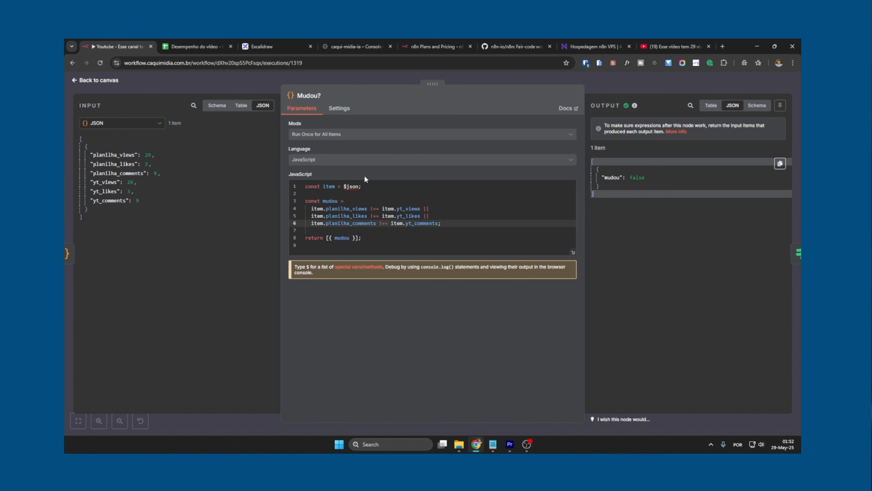
{"action": "left_click", "coordinate": [118, 154]}
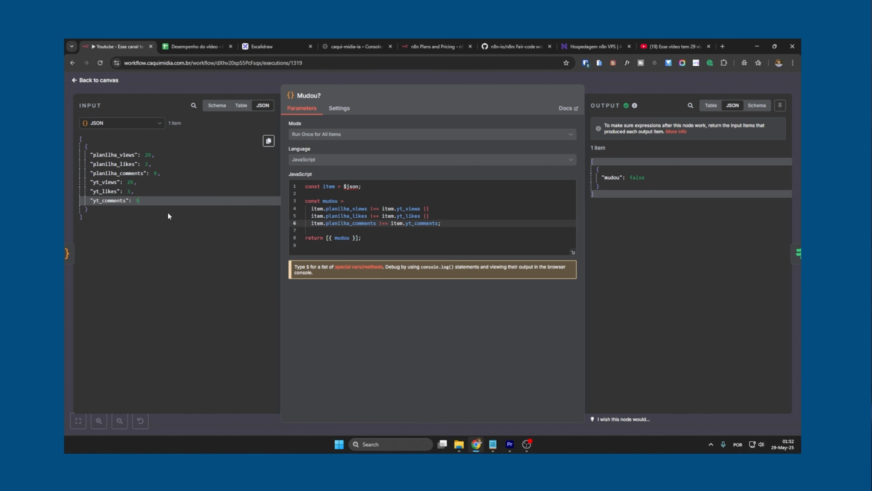
{"action": "left_click", "coordinate": [563, 80]}
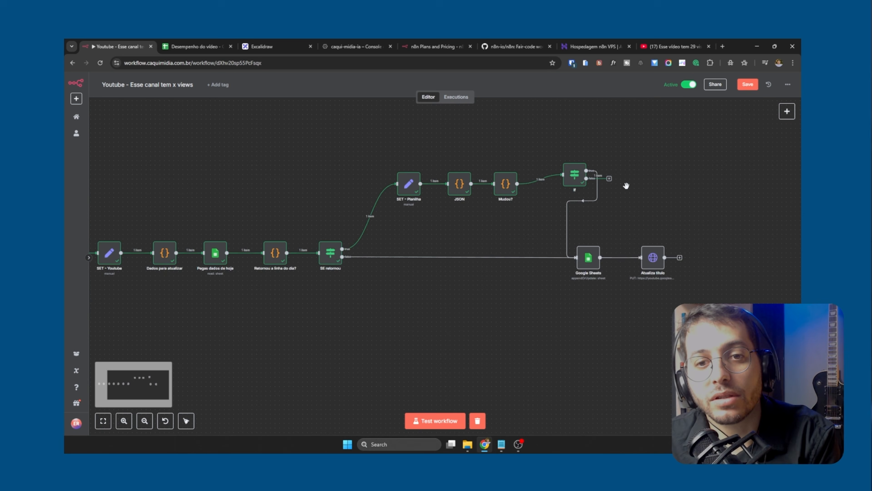
Look over the executed workflow in the editor and switch to the YouTube video page to check its title
{"action": "scroll", "coordinate": [623, 185], "scroll_direction": "down", "scroll_amount": 3}
{"action": "scroll", "coordinate": [614, 190], "scroll_direction": "up", "scroll_amount": 3}
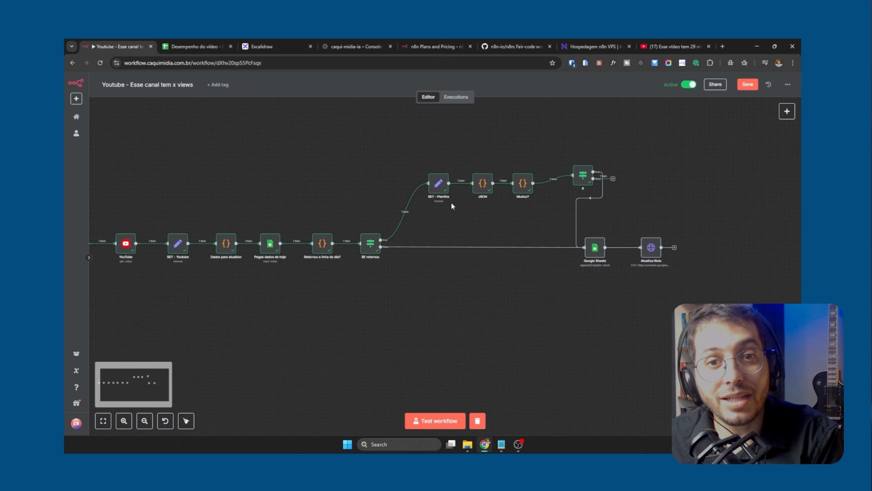
{"action": "left_click", "coordinate": [667, 41]}
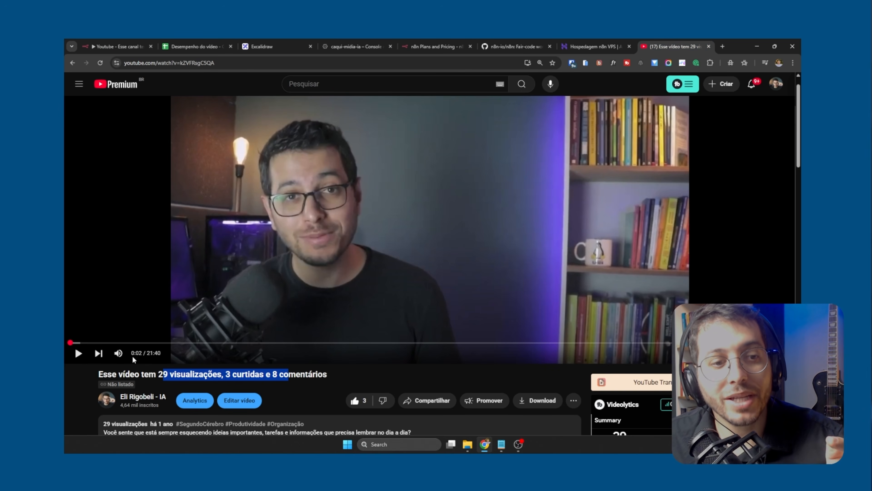
Post the comment "TEste 3" on the YouTube video
{"action": "scroll", "coordinate": [133, 356], "scroll_direction": "down", "scroll_amount": 5}
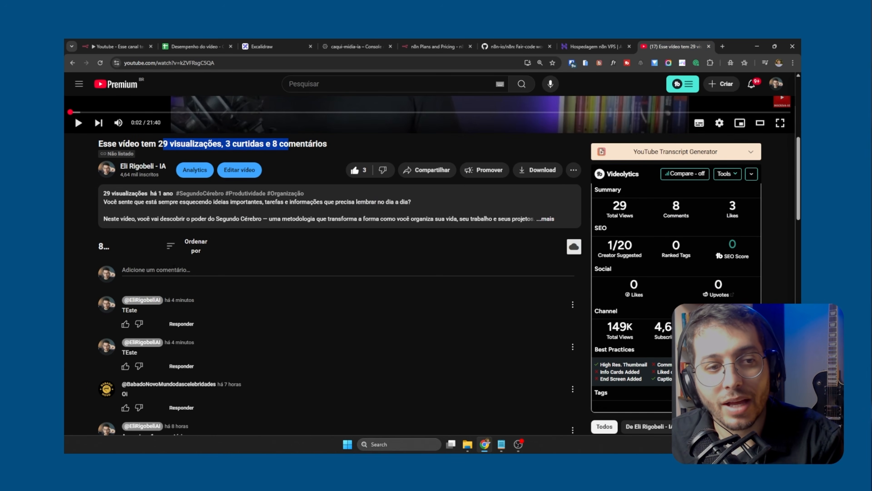
{"action": "left_click", "coordinate": [174, 262]}
{"action": "type", "text": "TEste 3"}
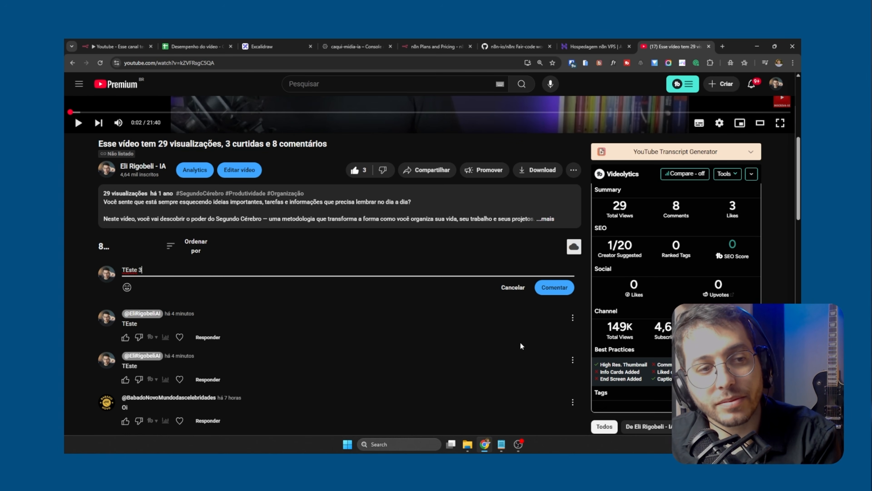
{"action": "left_click", "coordinate": [554, 287]}
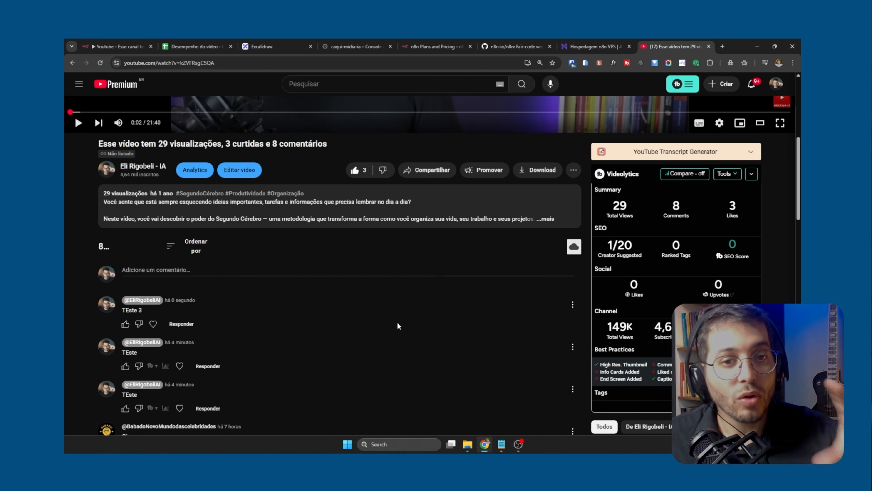
Reload the video page, pause playback and check the title's comment count
{"action": "scroll", "coordinate": [397, 322], "scroll_direction": "up", "scroll_amount": 4}
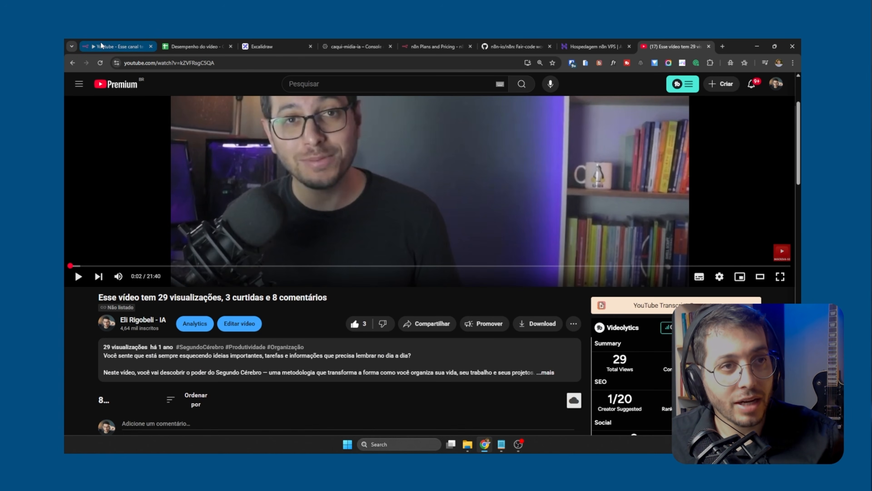
{"action": "left_click", "coordinate": [100, 63]}
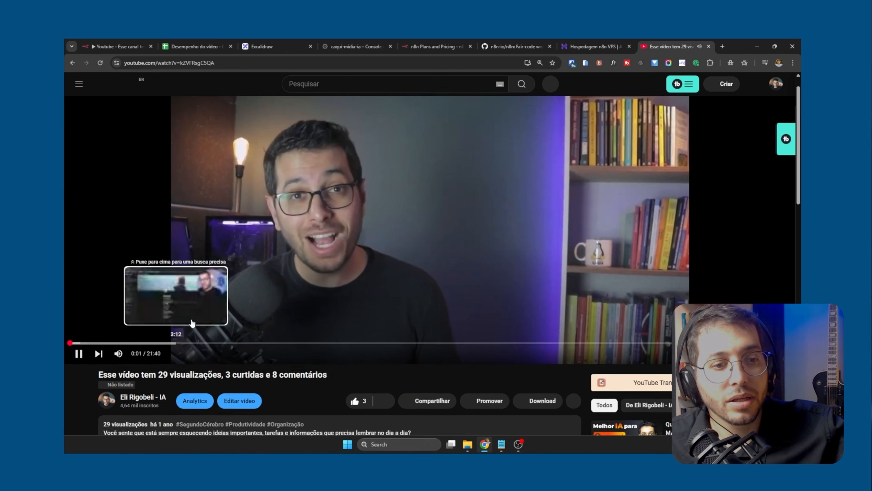
{"action": "left_click", "coordinate": [193, 325]}
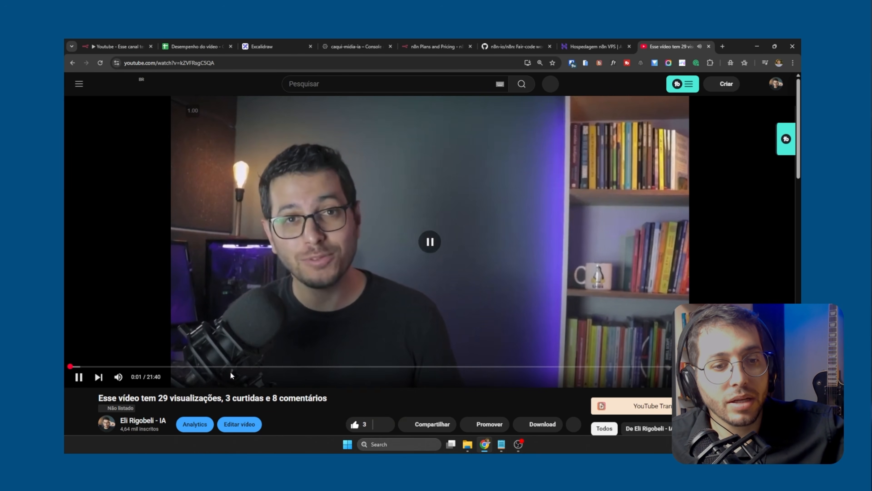
Check the 2025-05-29 row in the Desempenho do vídeo spreadsheet and run the n8n workflow from the Schedule Trigger
{"action": "left_click", "coordinate": [122, 51]}
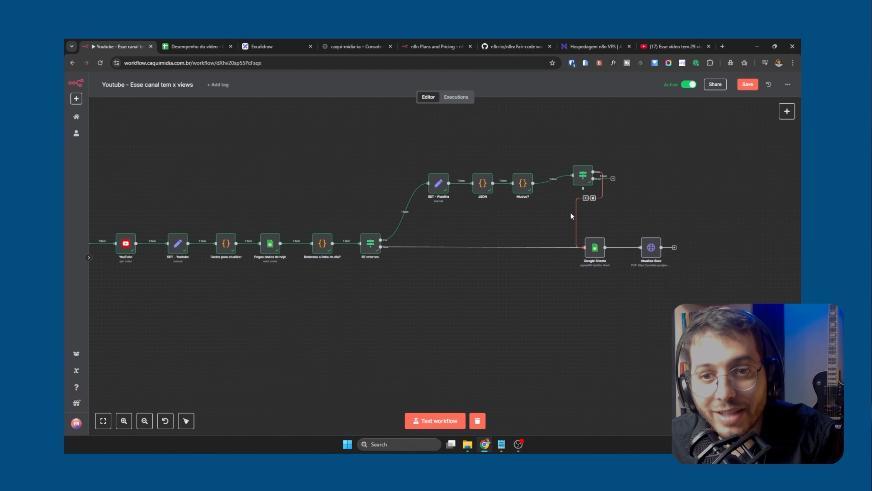
{"action": "key", "text": "alt+space"}
{"action": "left_click", "coordinate": [353, 338]}
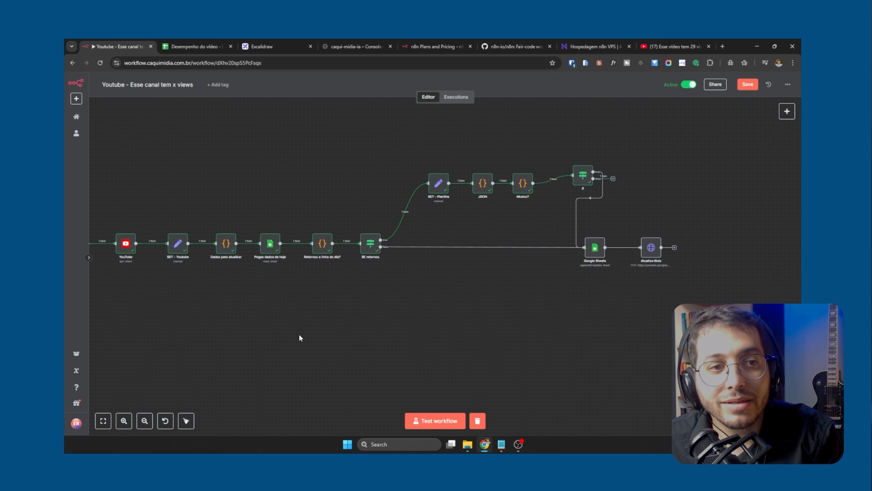
{"action": "left_click_drag", "start_coordinate": [299, 335], "coordinate": [378, 337]}
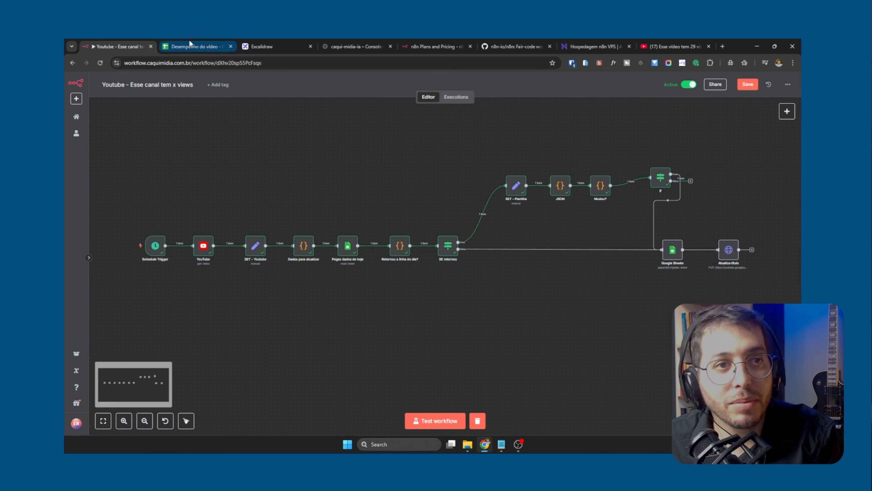
{"action": "left_click", "coordinate": [190, 44]}
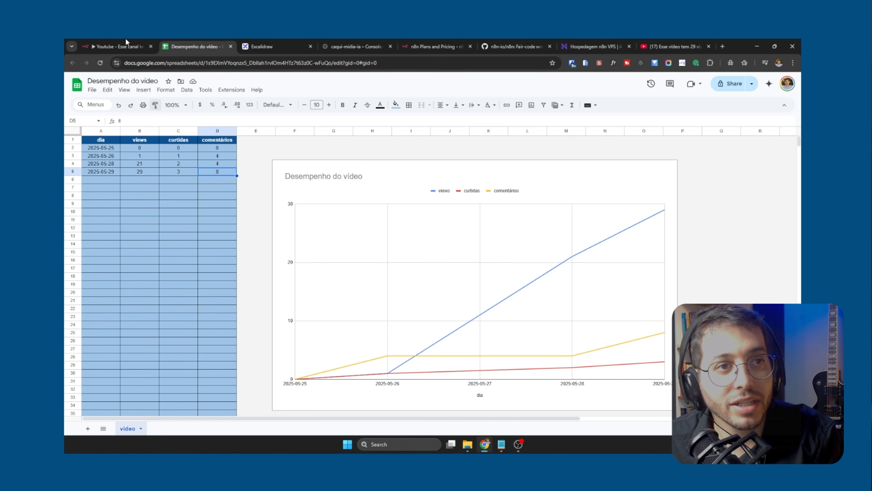
{"action": "left_click", "coordinate": [126, 46]}
{"action": "left_click", "coordinate": [132, 246]}
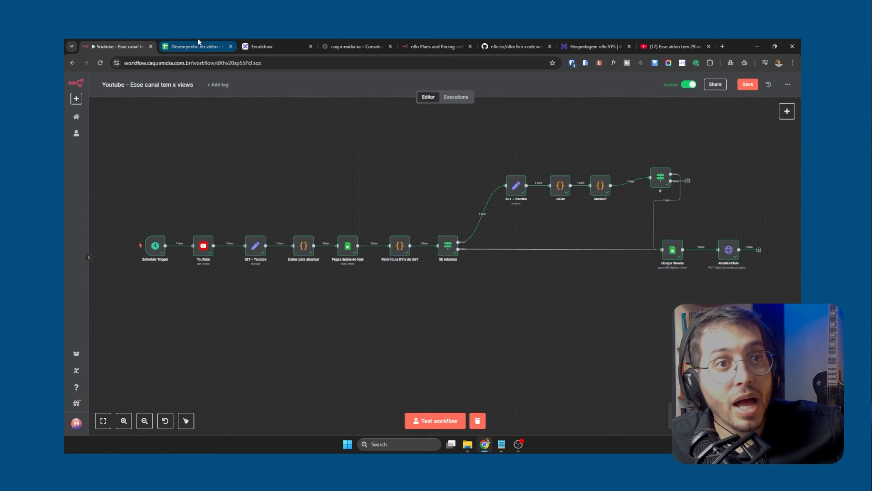
Check the comentários value logged in the spreadsheet, and reload the YouTube video page to compare its title, pausing playback
{"action": "left_click", "coordinate": [196, 47]}
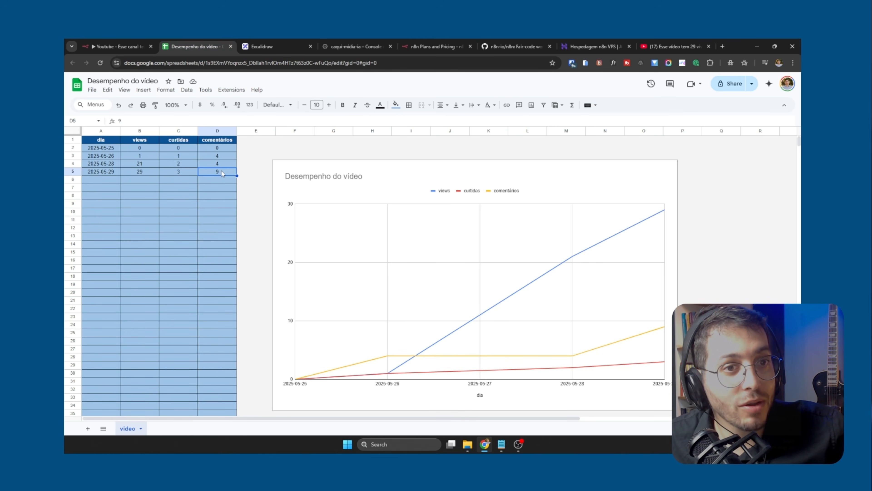
{"action": "left_click", "coordinate": [673, 46]}
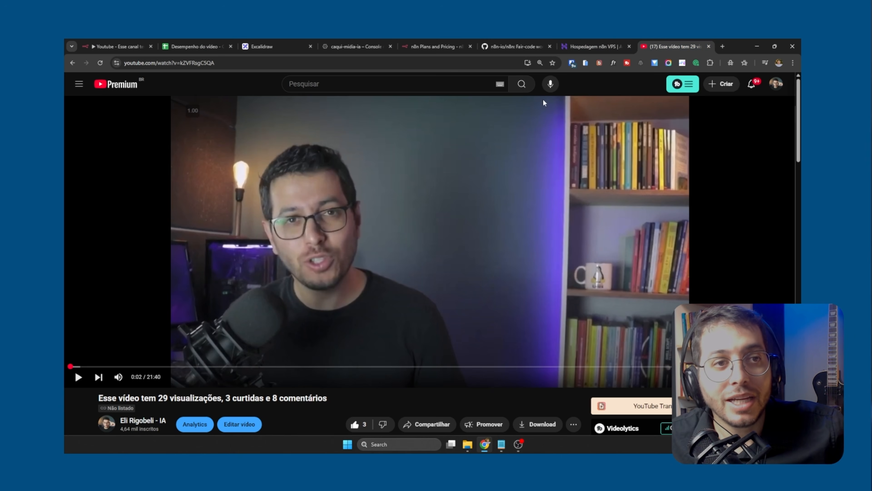
{"action": "left_click", "coordinate": [100, 64]}
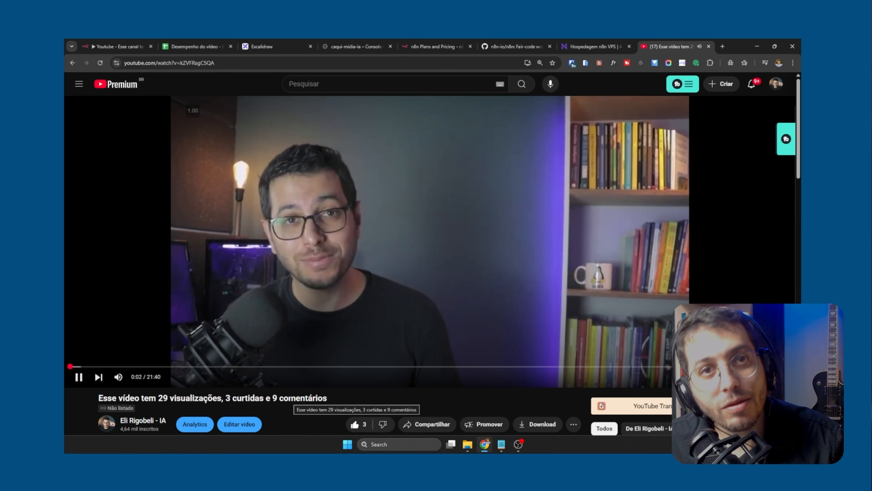
{"action": "left_click", "coordinate": [344, 249]}
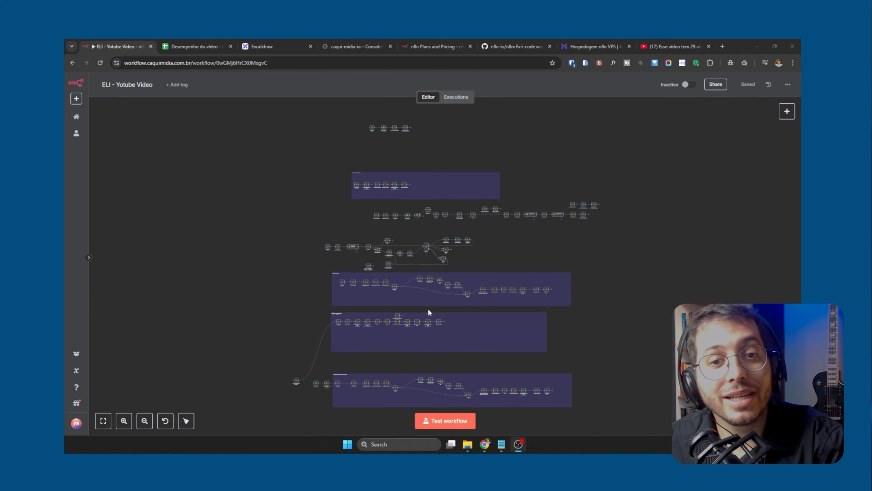
Look over the node groups of the larger, inactive YouTube video workflow in the n8n editor
{"action": "scroll", "coordinate": [428, 308], "scroll_direction": "up", "scroll_amount": 1}
{"action": "scroll", "coordinate": [429, 311], "scroll_direction": "down", "scroll_amount": 1}
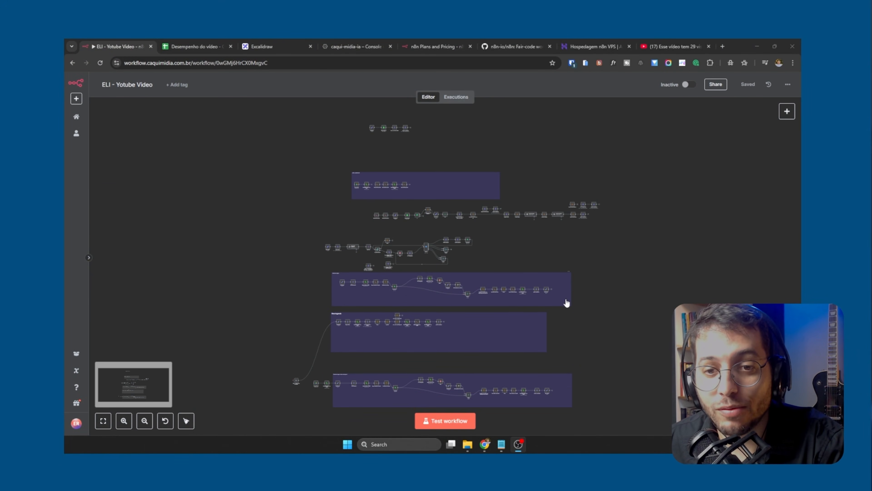
{"action": "left_click", "coordinate": [604, 341]}
{"action": "scroll", "coordinate": [585, 340], "scroll_direction": "up", "scroll_amount": 2}
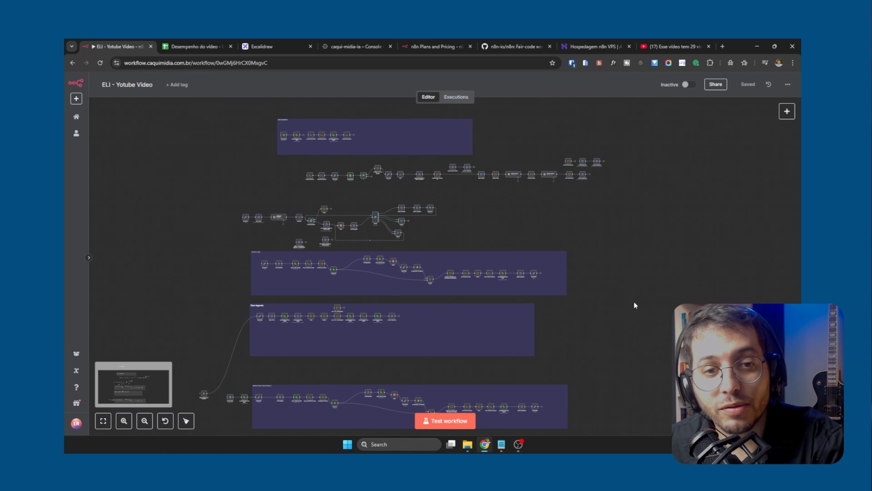